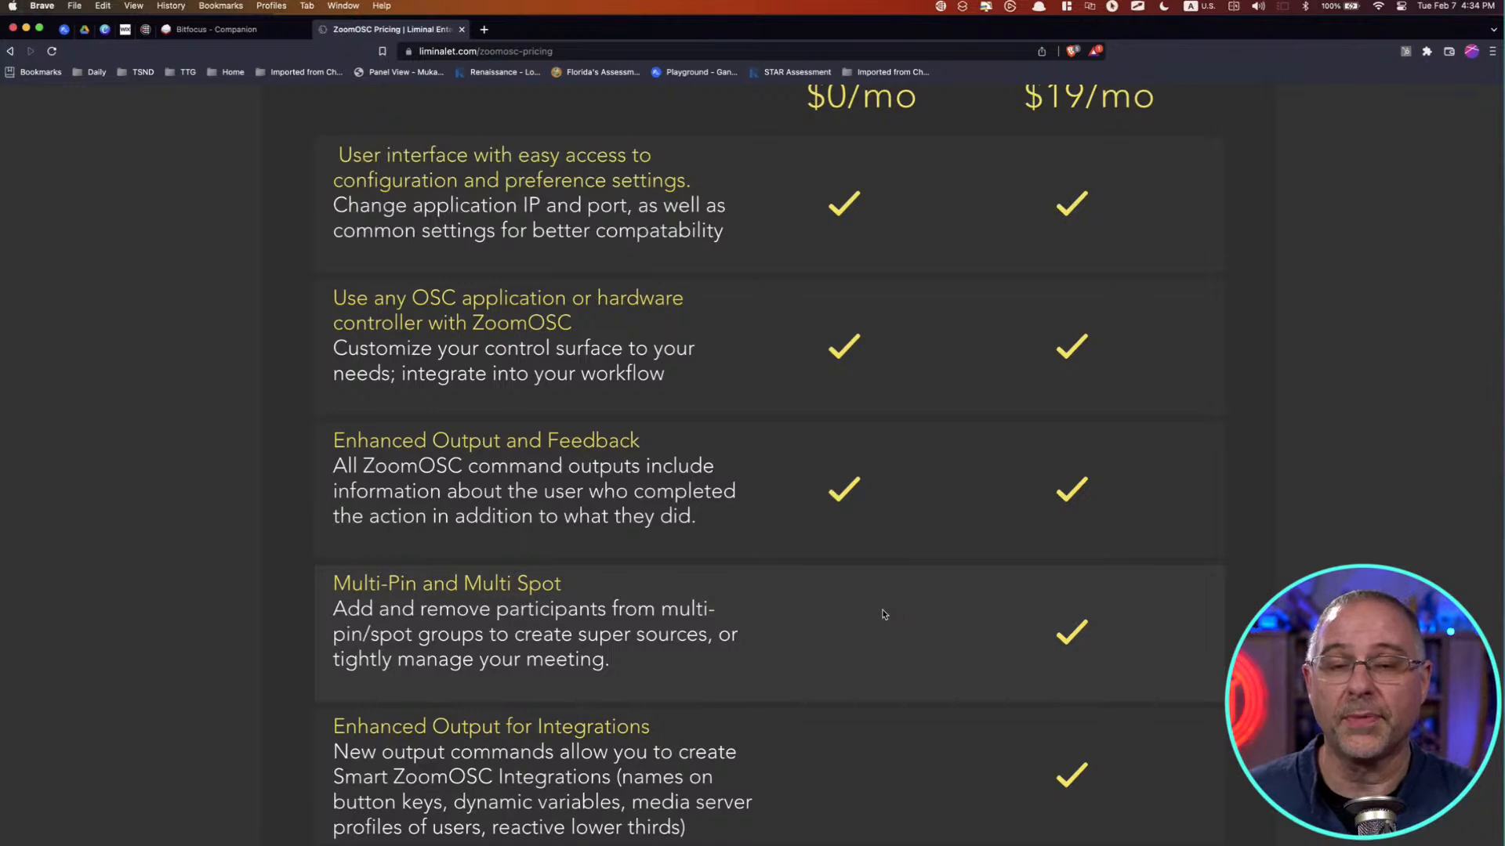
Step: Compare the ZoomOSC Essentials and Pro plans and view the Bitfocus Companion product page
{"action": "scroll", "coordinate": [883, 614], "scroll_direction": "up", "scroll_amount": 5}
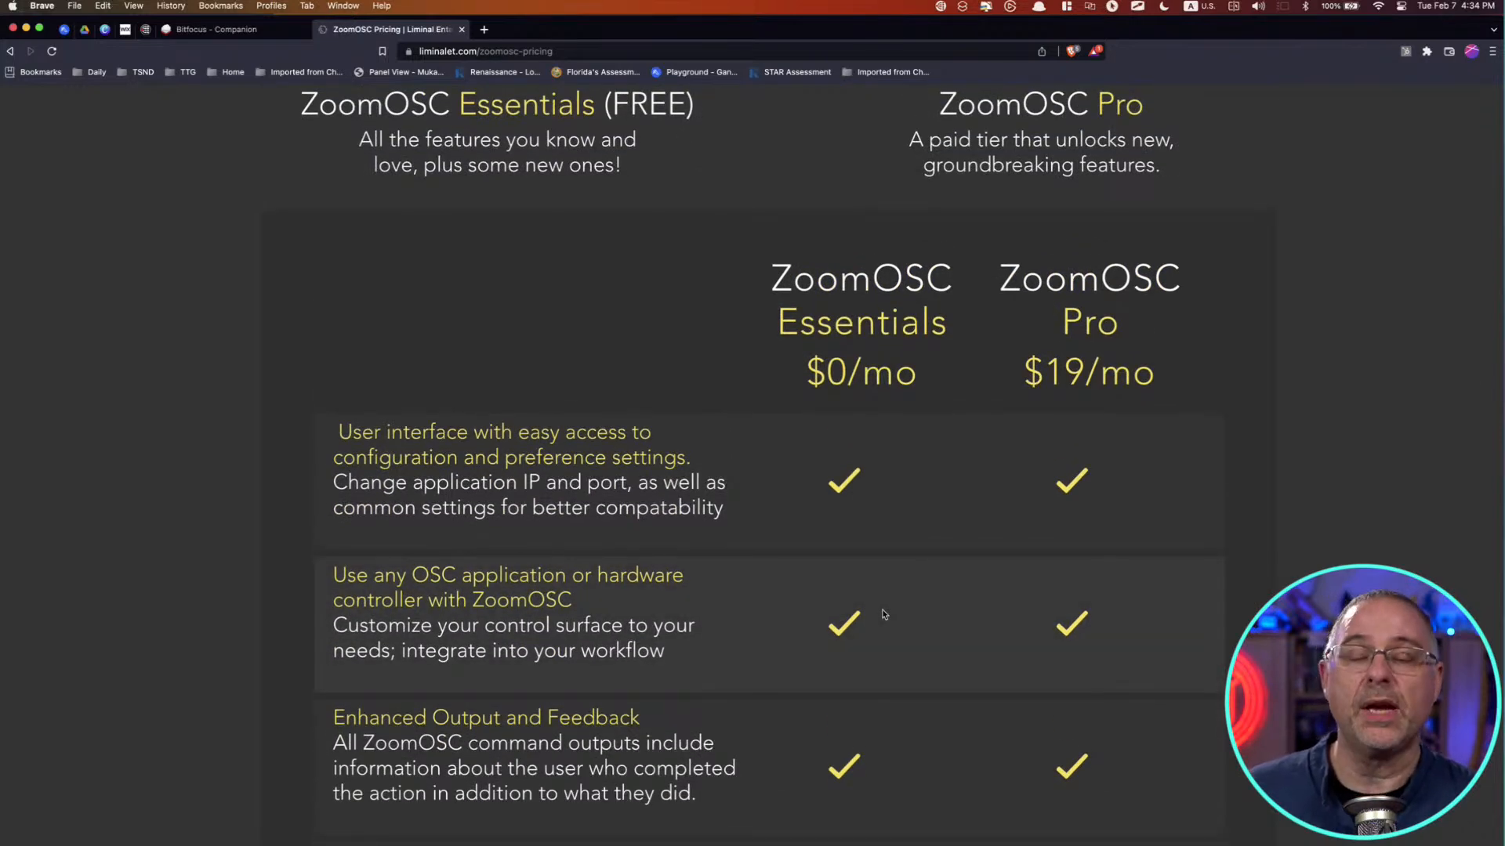
{"action": "left_click", "coordinate": [883, 614]}
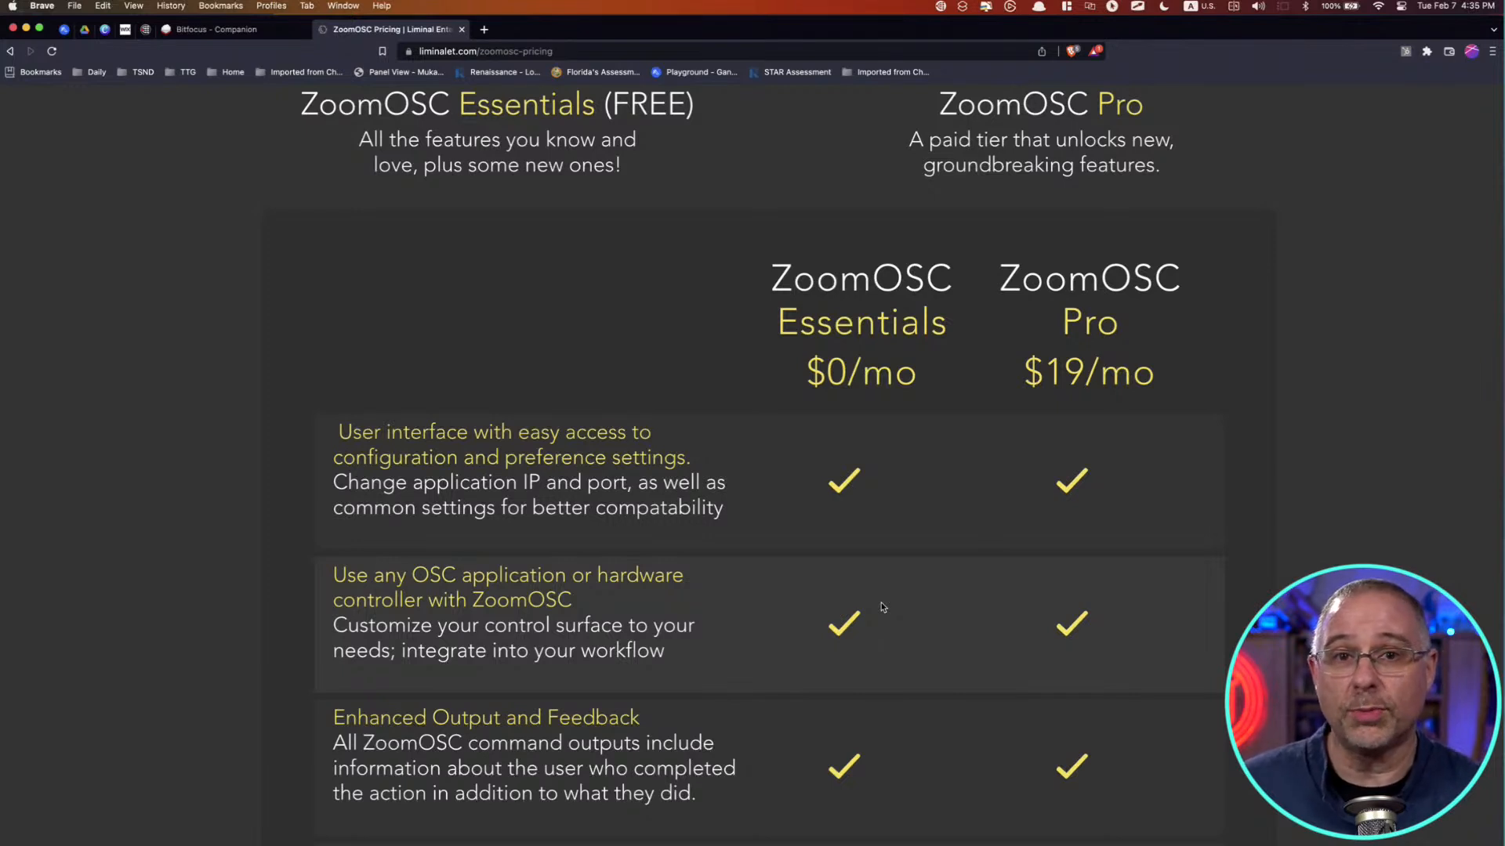
{"action": "left_click", "coordinate": [250, 35]}
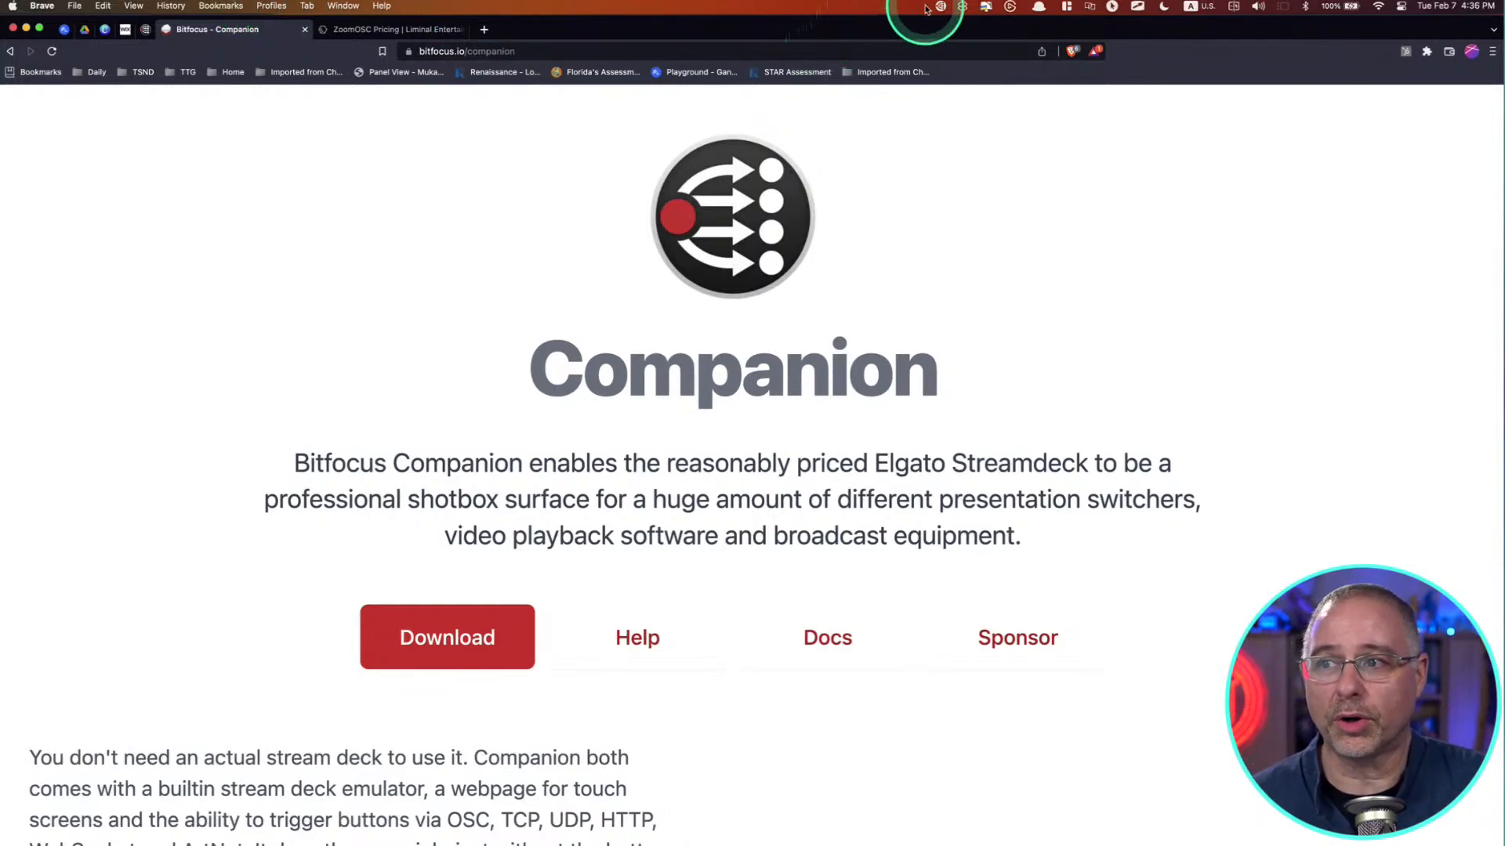
{"action": "key", "text": "ctrl+alt+m"}
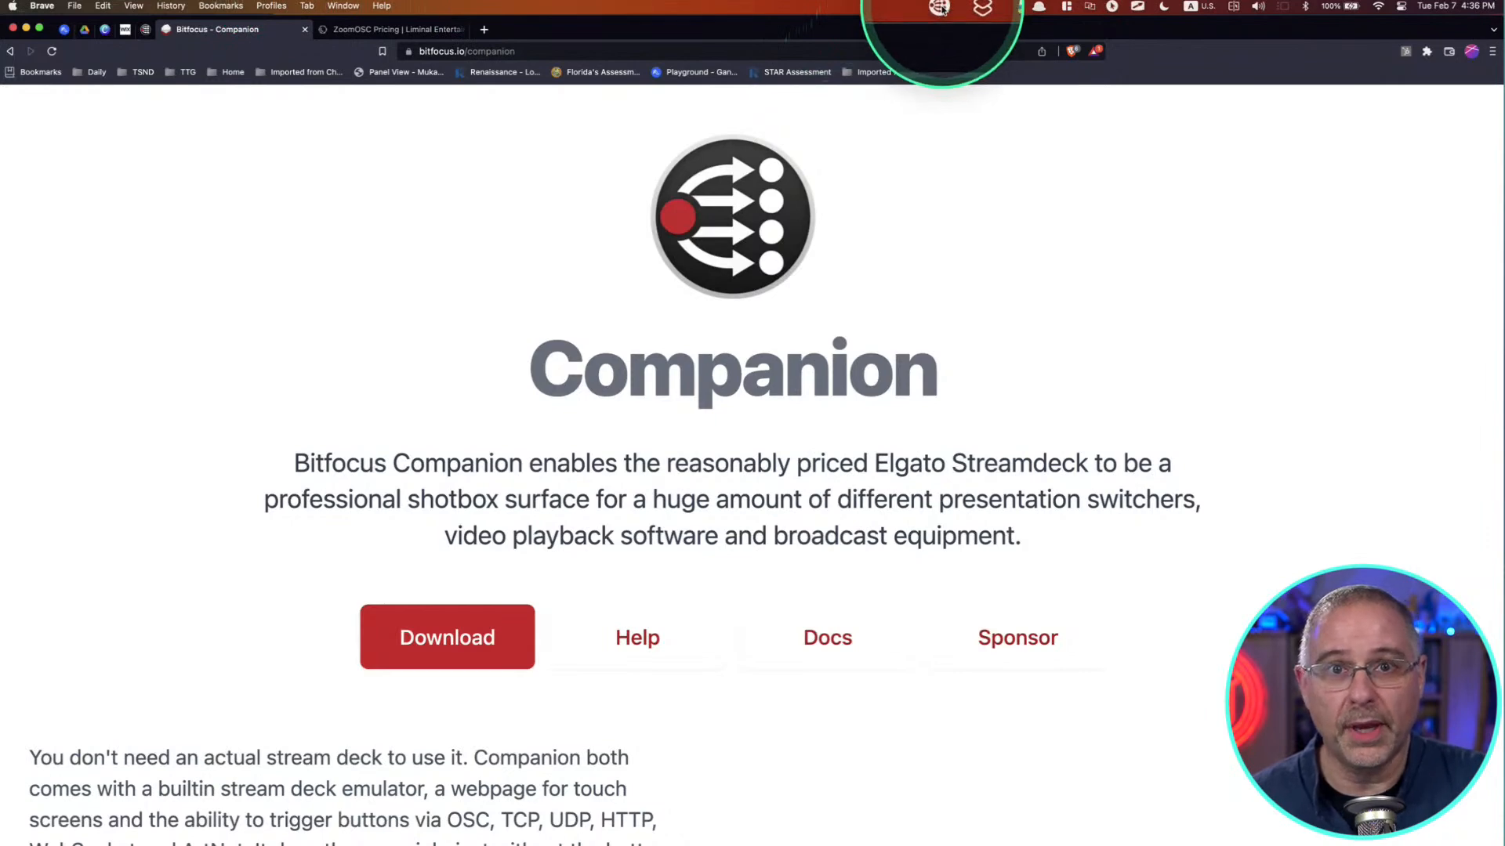
{"action": "key", "text": "ctrl+alt+m"}
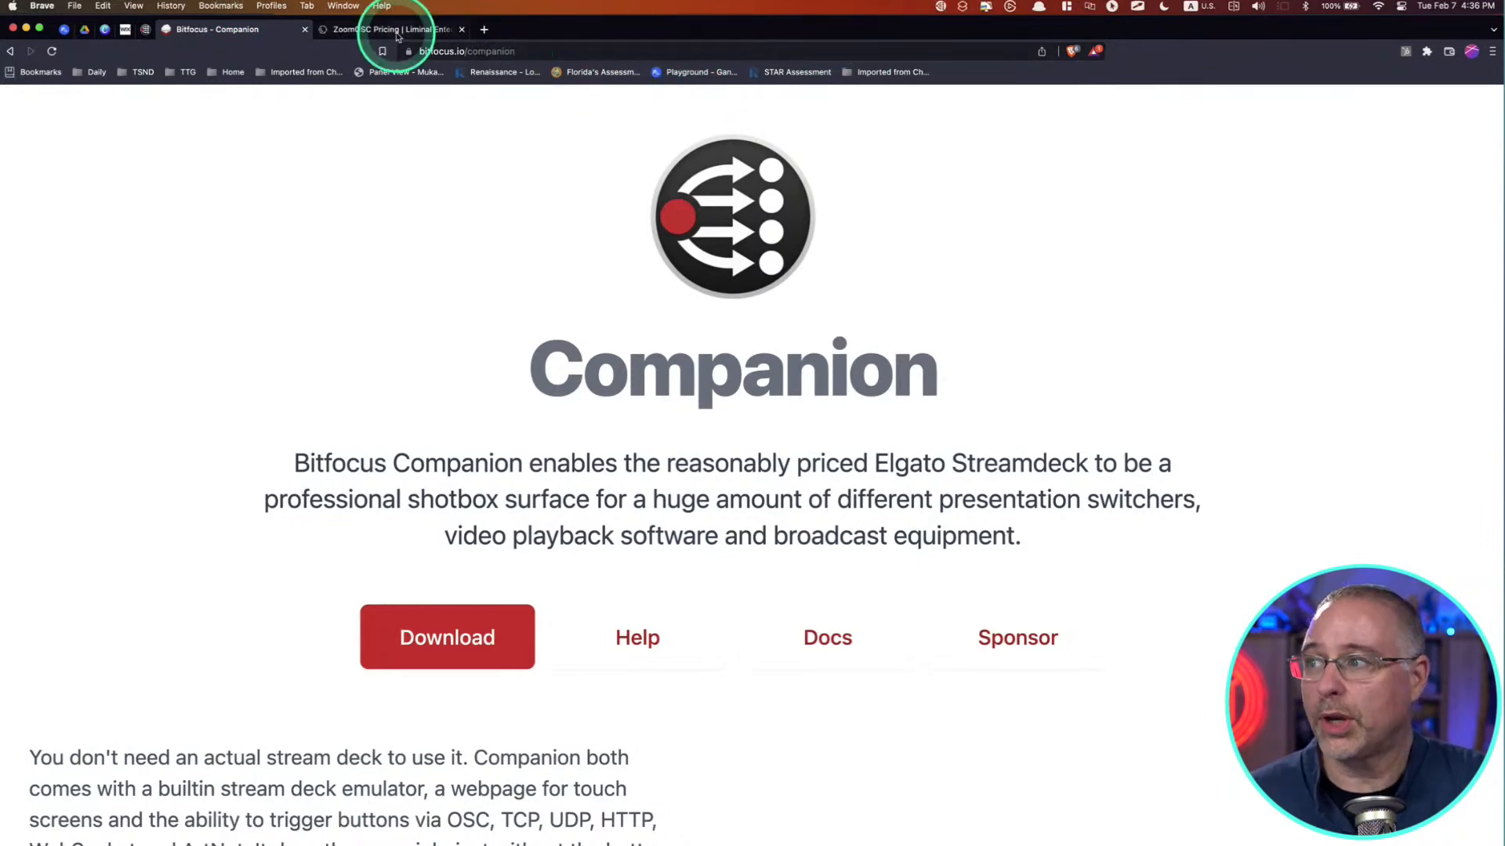
Step: Open the local Companion admin page and search the available connections for "osc"
{"action": "left_click", "coordinate": [145, 30]}
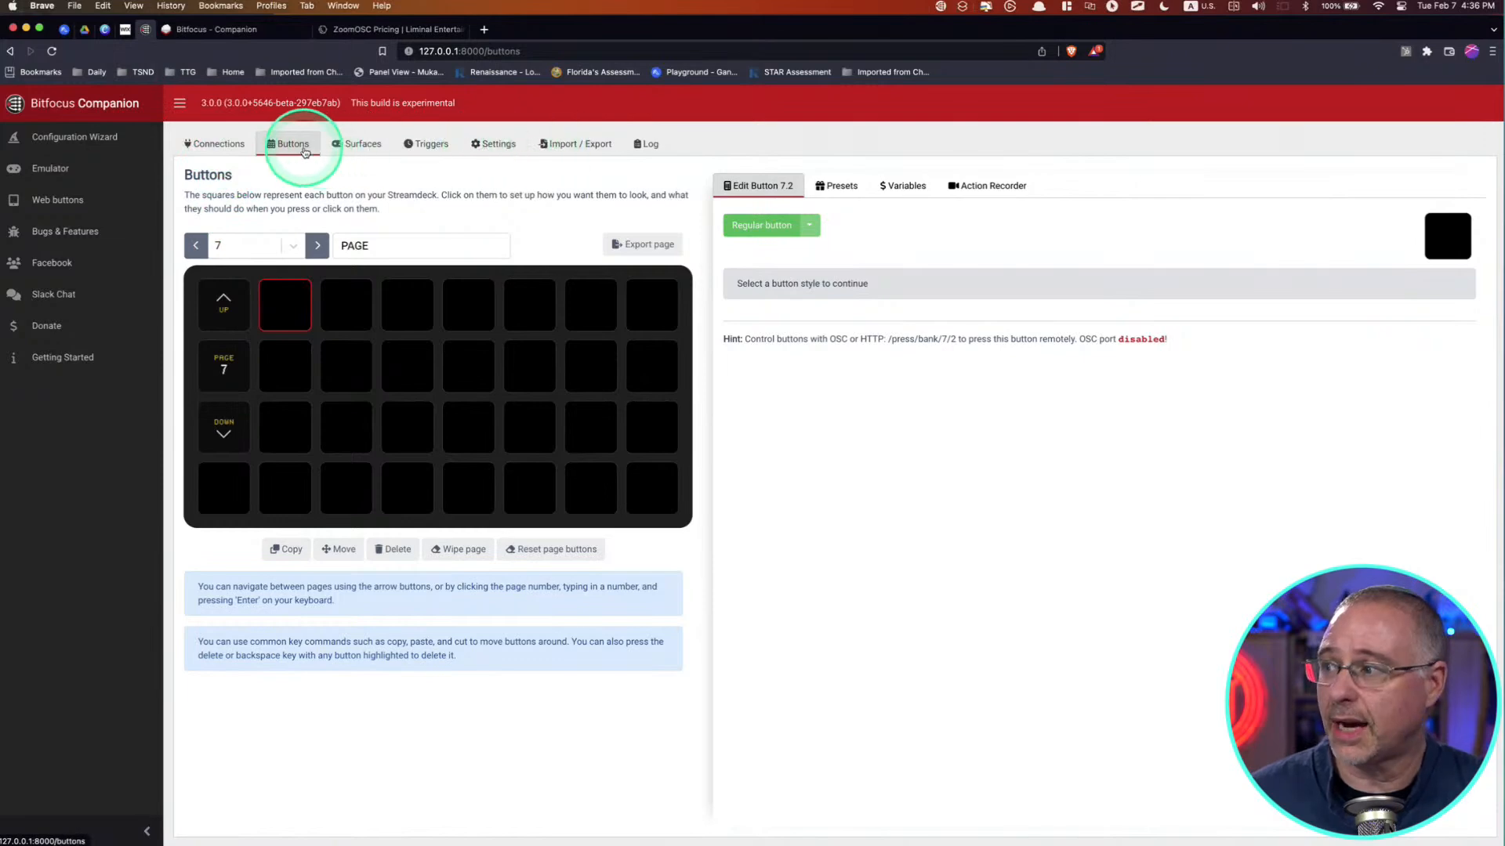
{"action": "left_click", "coordinate": [223, 148]}
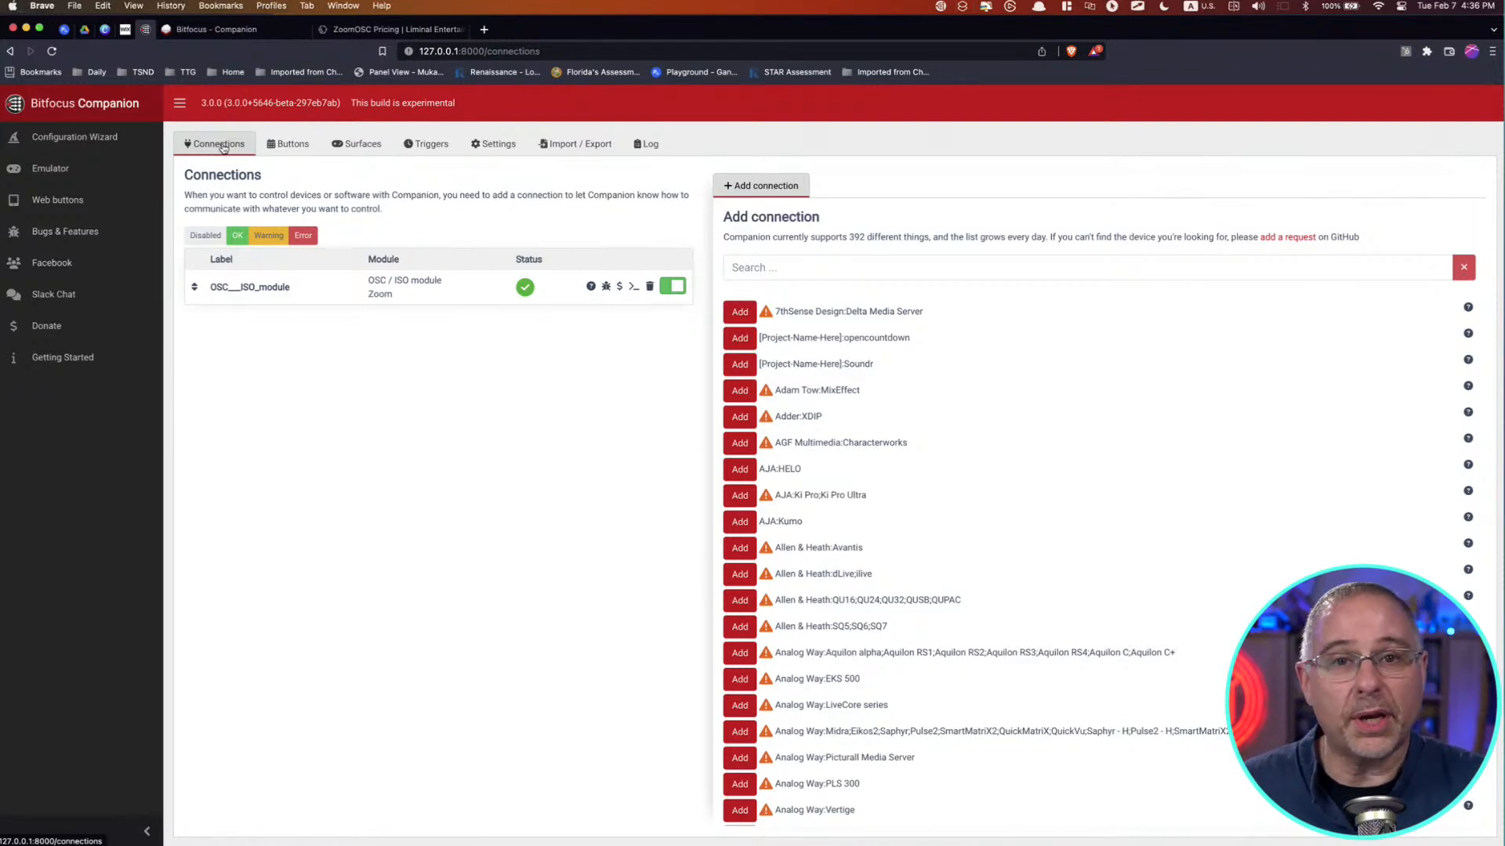
{"action": "left_click", "coordinate": [813, 274]}
{"action": "type", "text": "osc"}
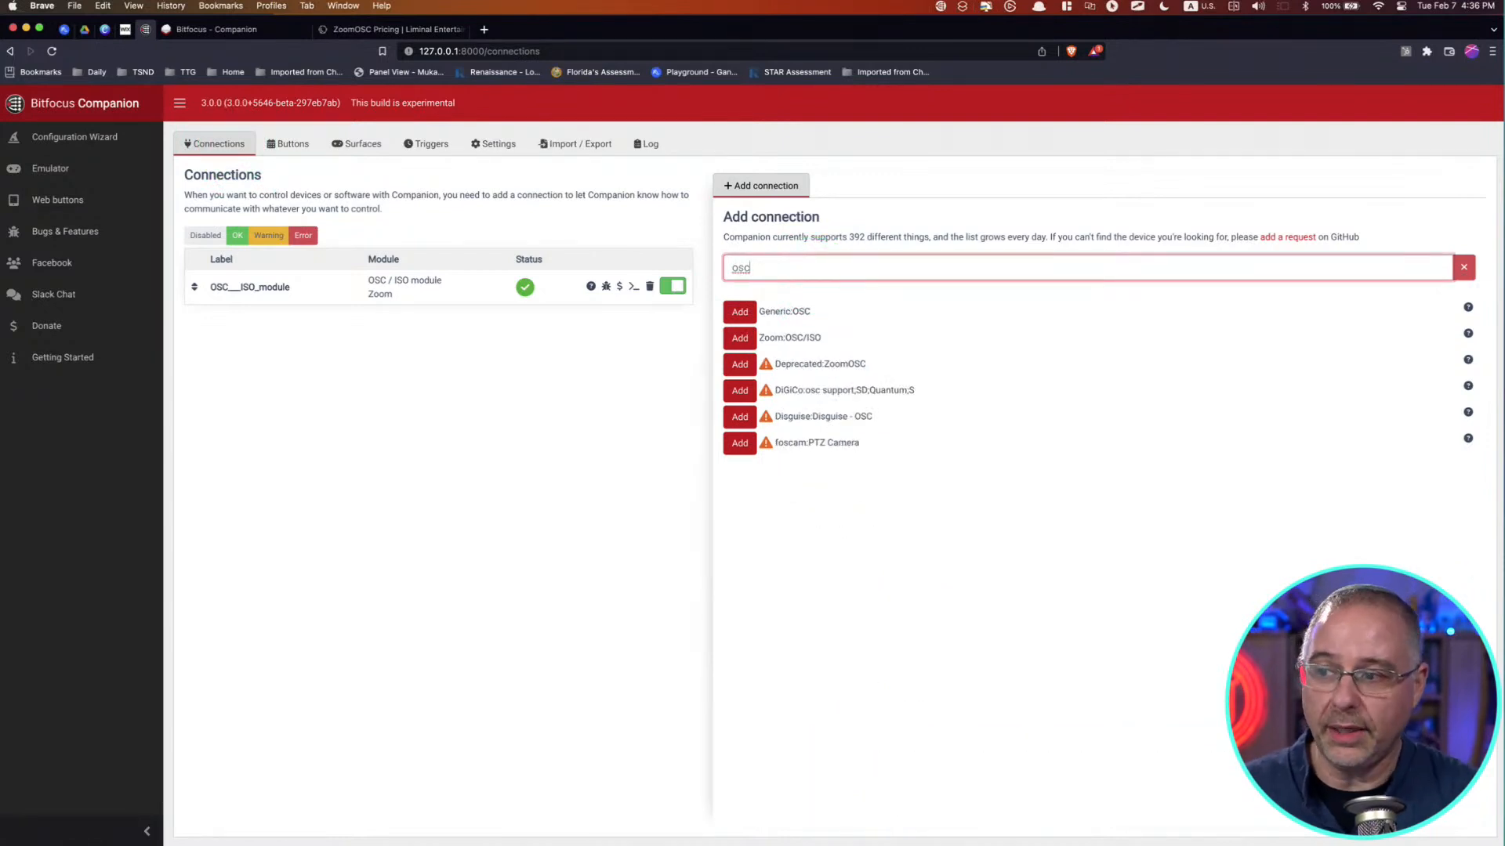
{"action": "left_click", "coordinate": [775, 313]}
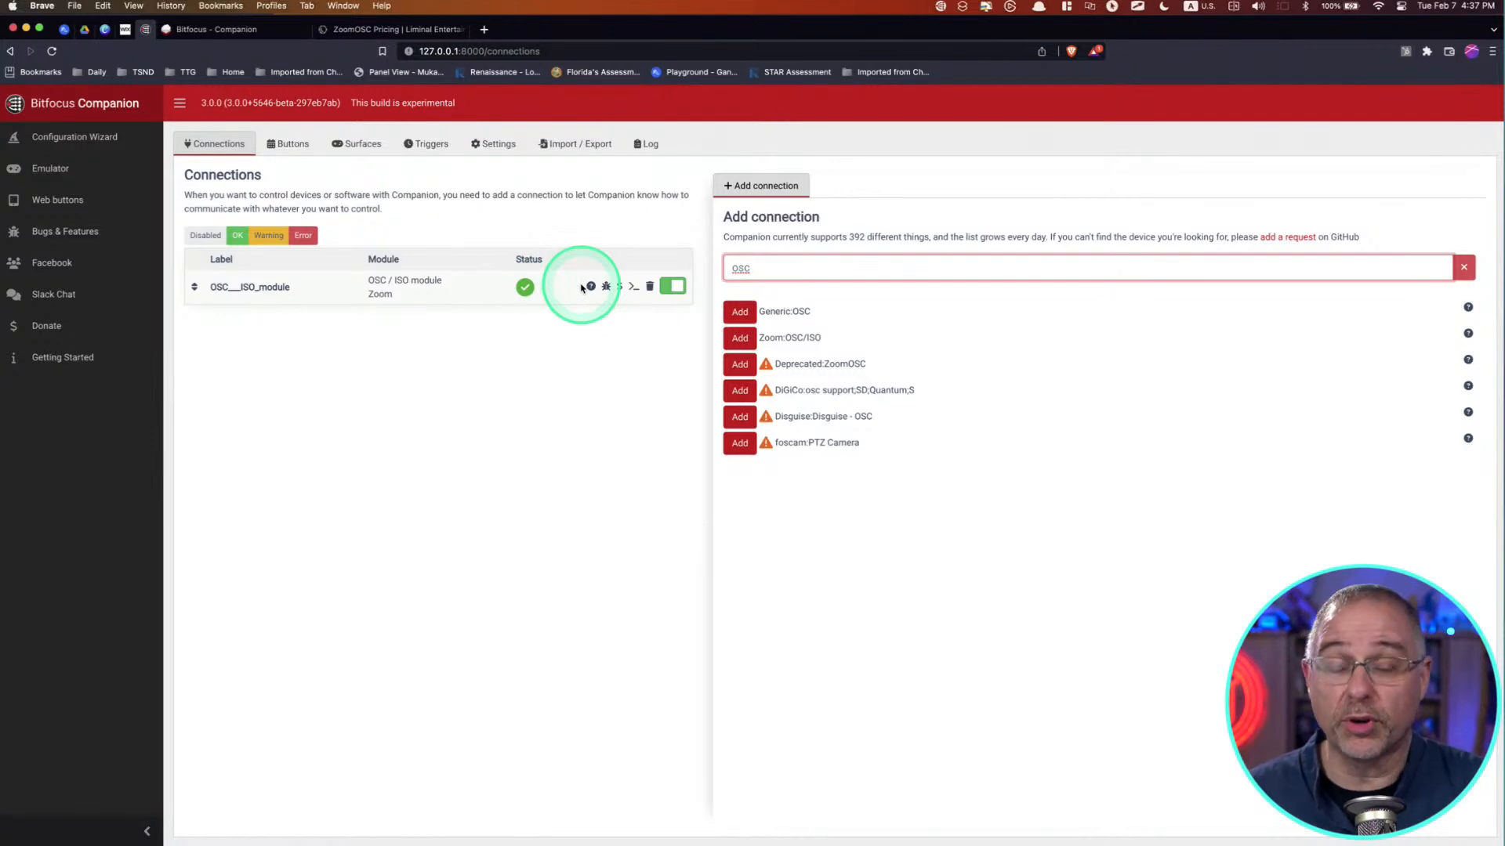
Step: Review the connected surfaces and open the Active Speaker trigger to examine its events and actions
{"action": "left_click", "coordinate": [291, 146]}
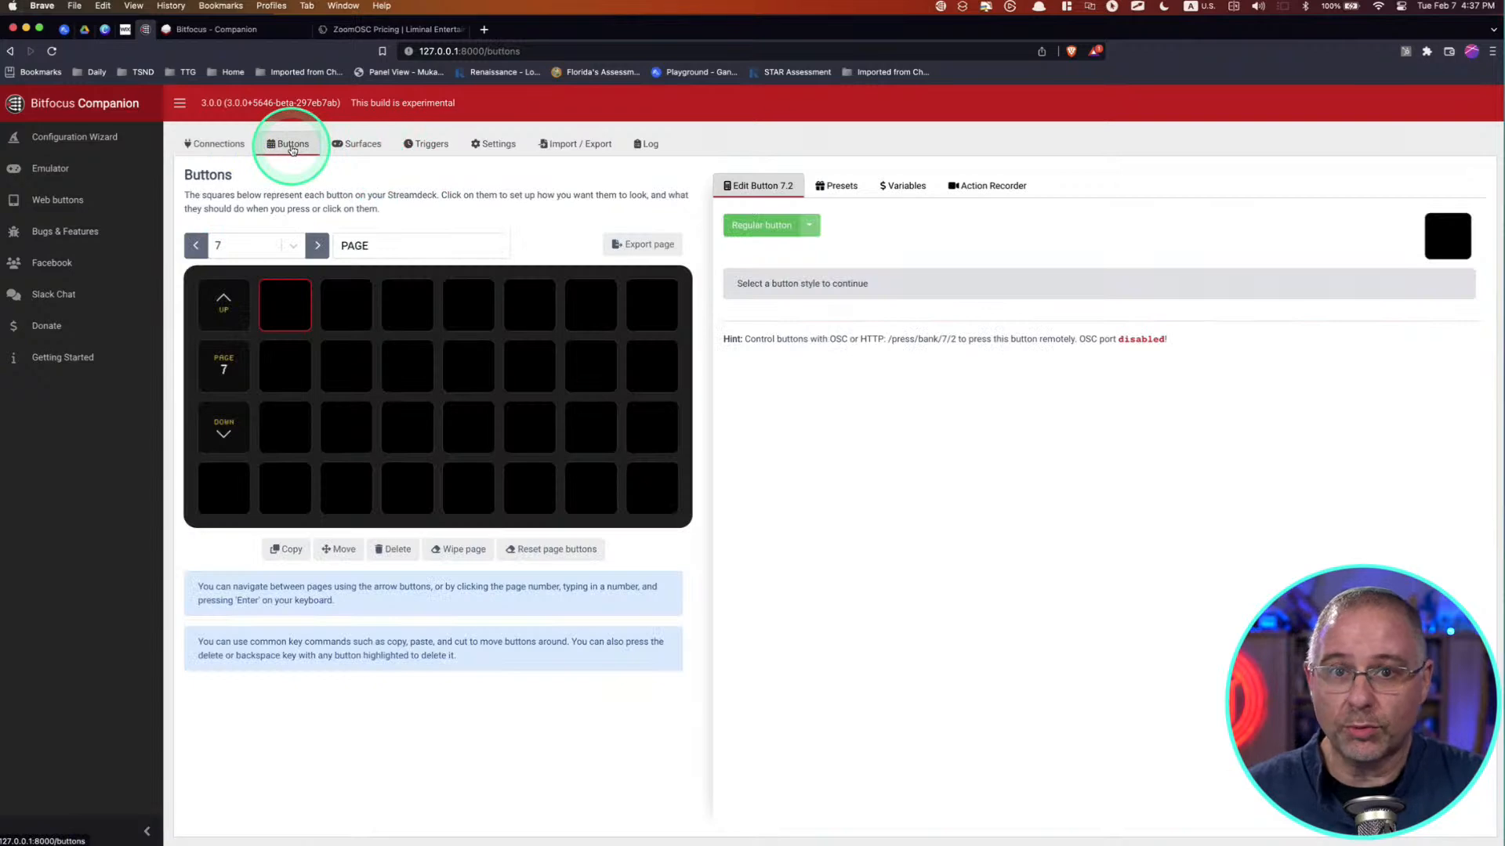
{"action": "left_click", "coordinate": [367, 146]}
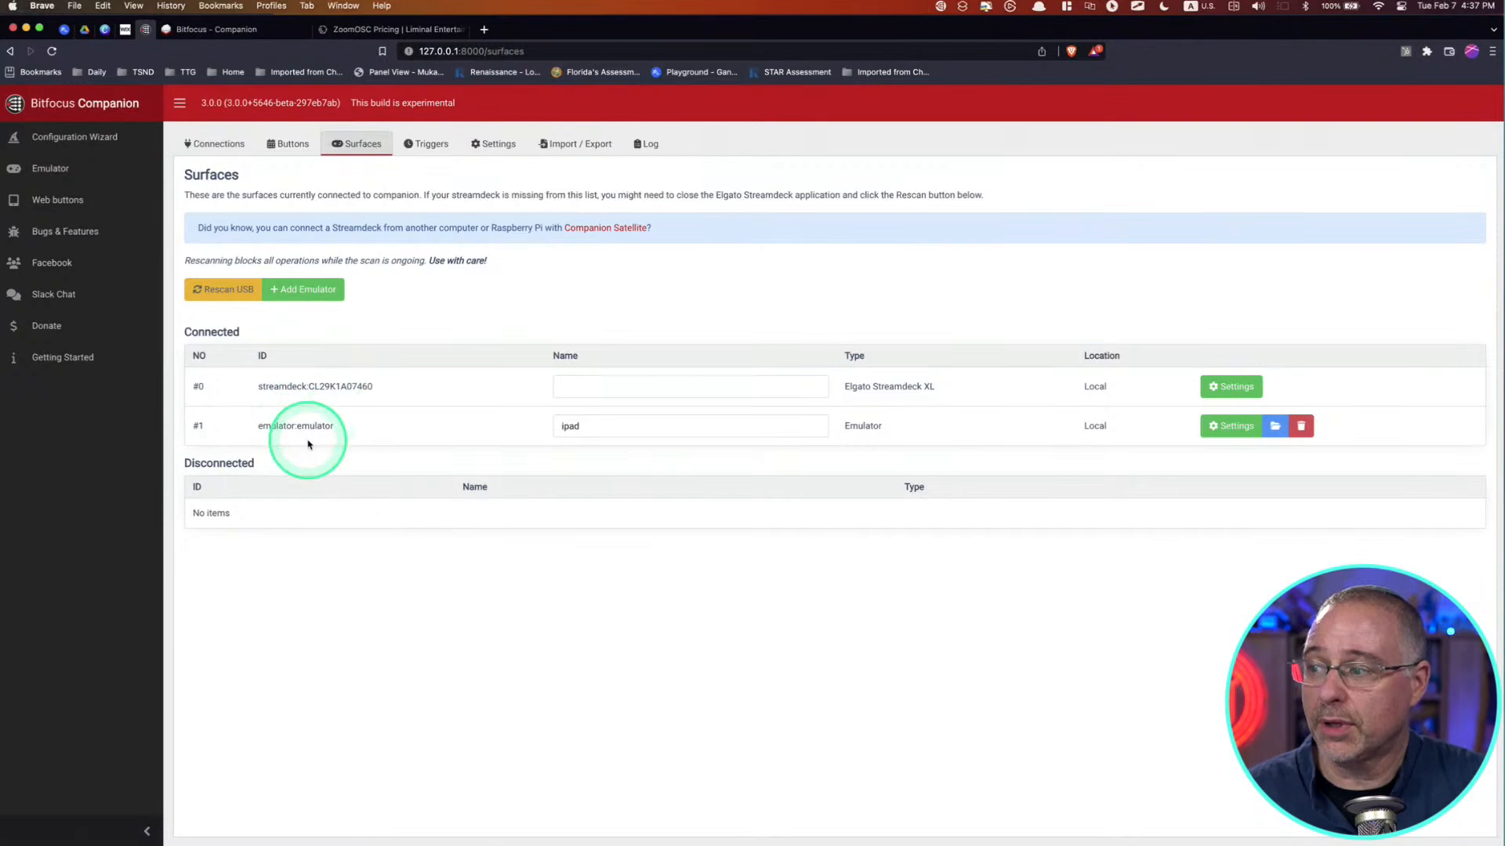
{"action": "key", "text": "ctrl"}
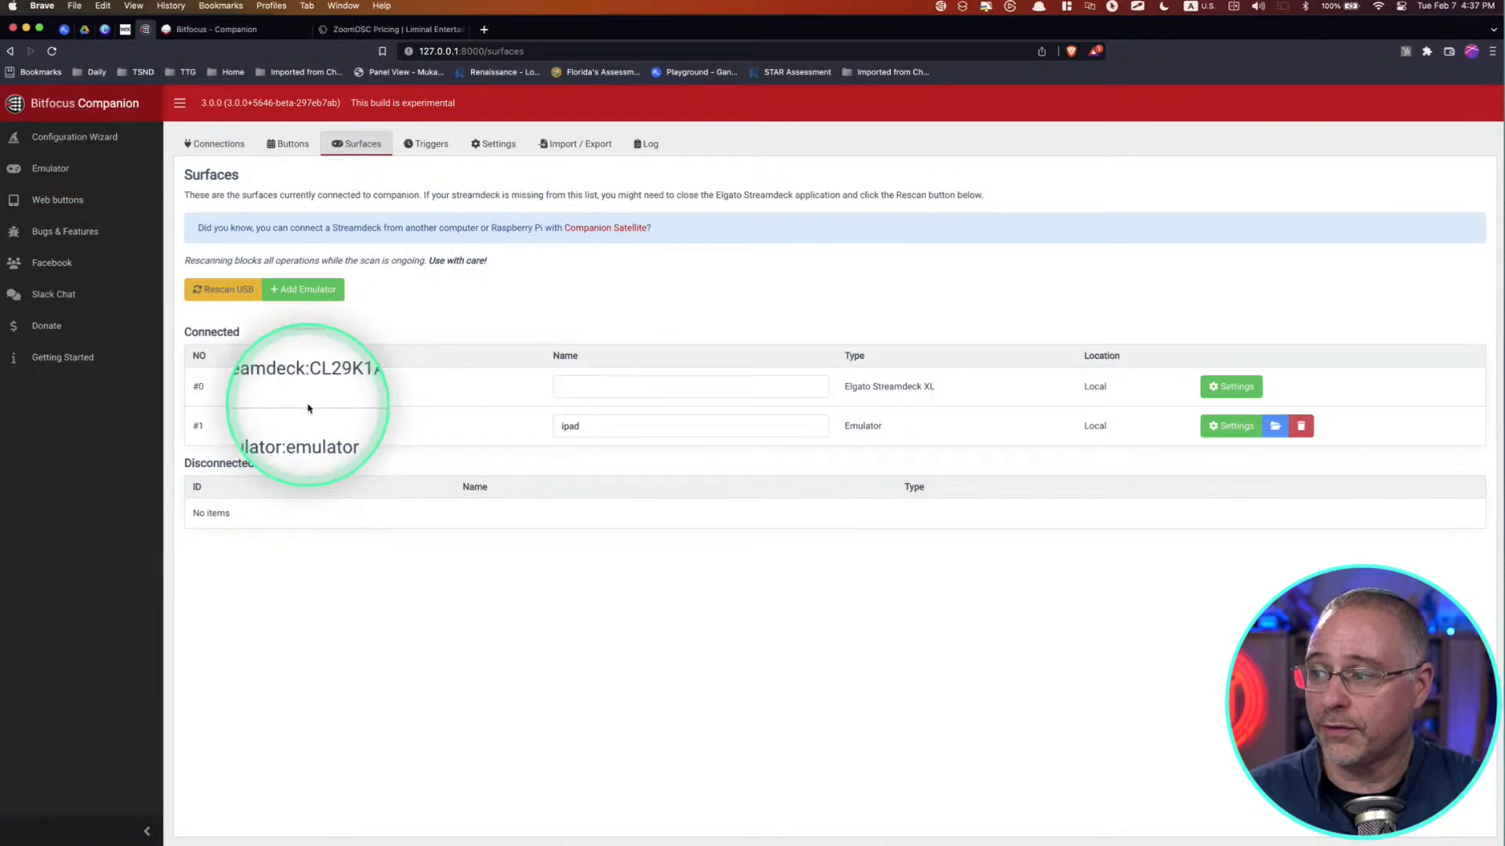
{"action": "left_click", "coordinate": [434, 145]}
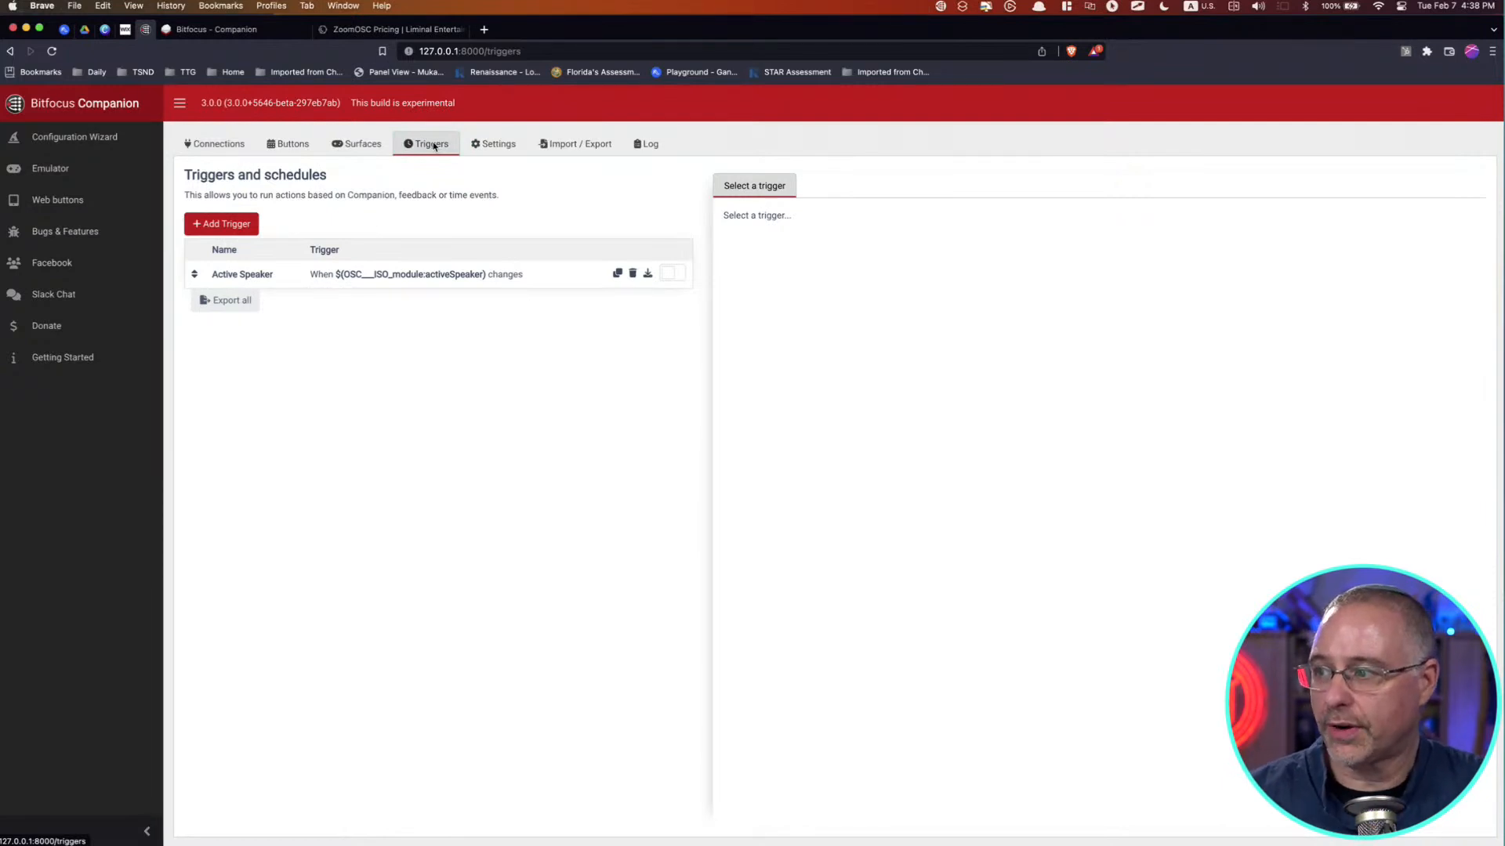
{"action": "left_click", "coordinate": [496, 276]}
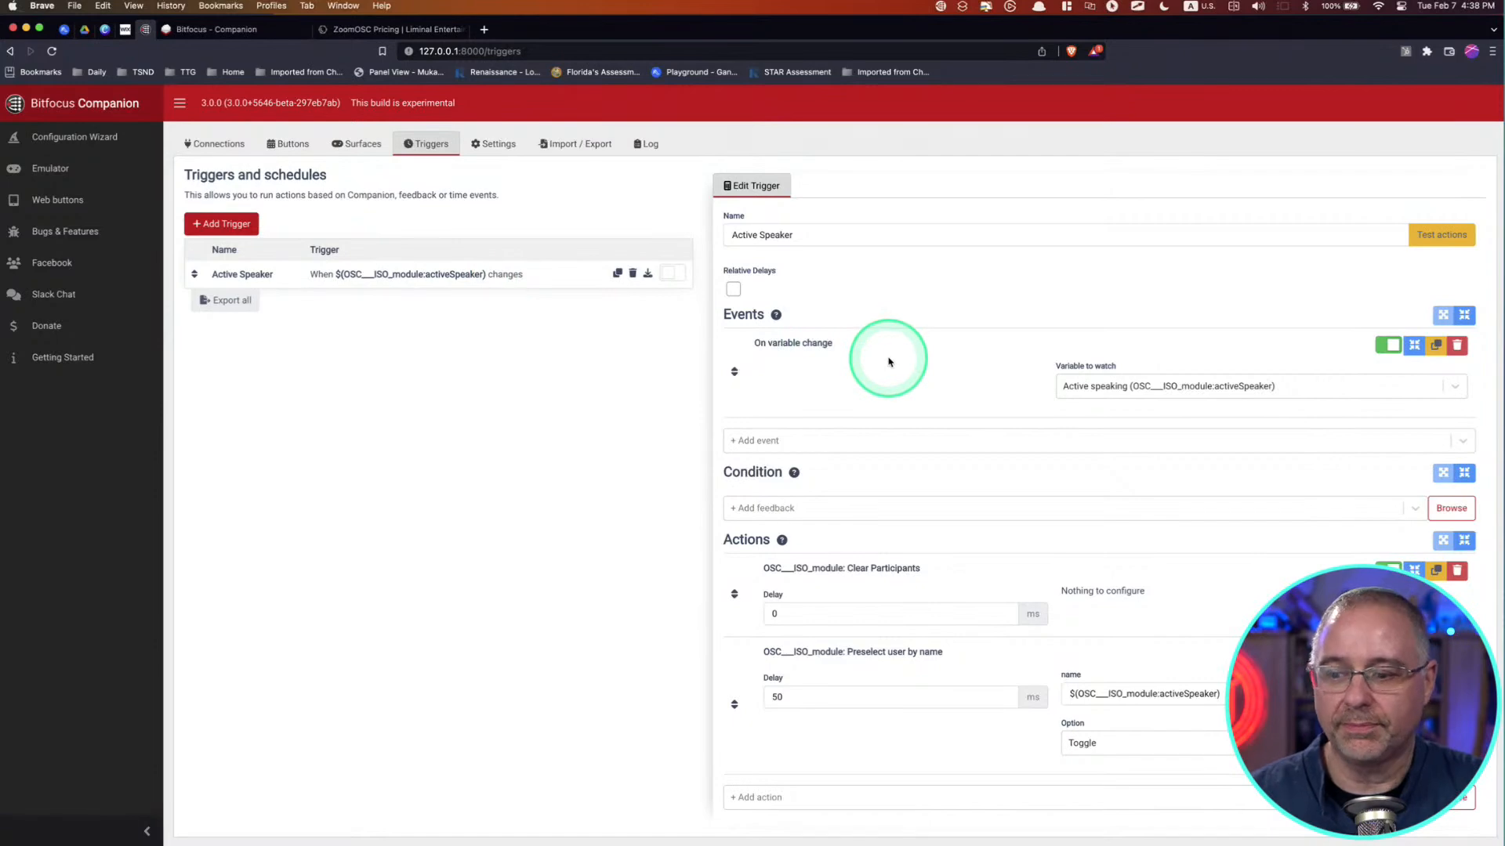
Step: Look over Companion's general settings, its configuration import and export options, and the log
{"action": "left_click", "coordinate": [482, 152]}
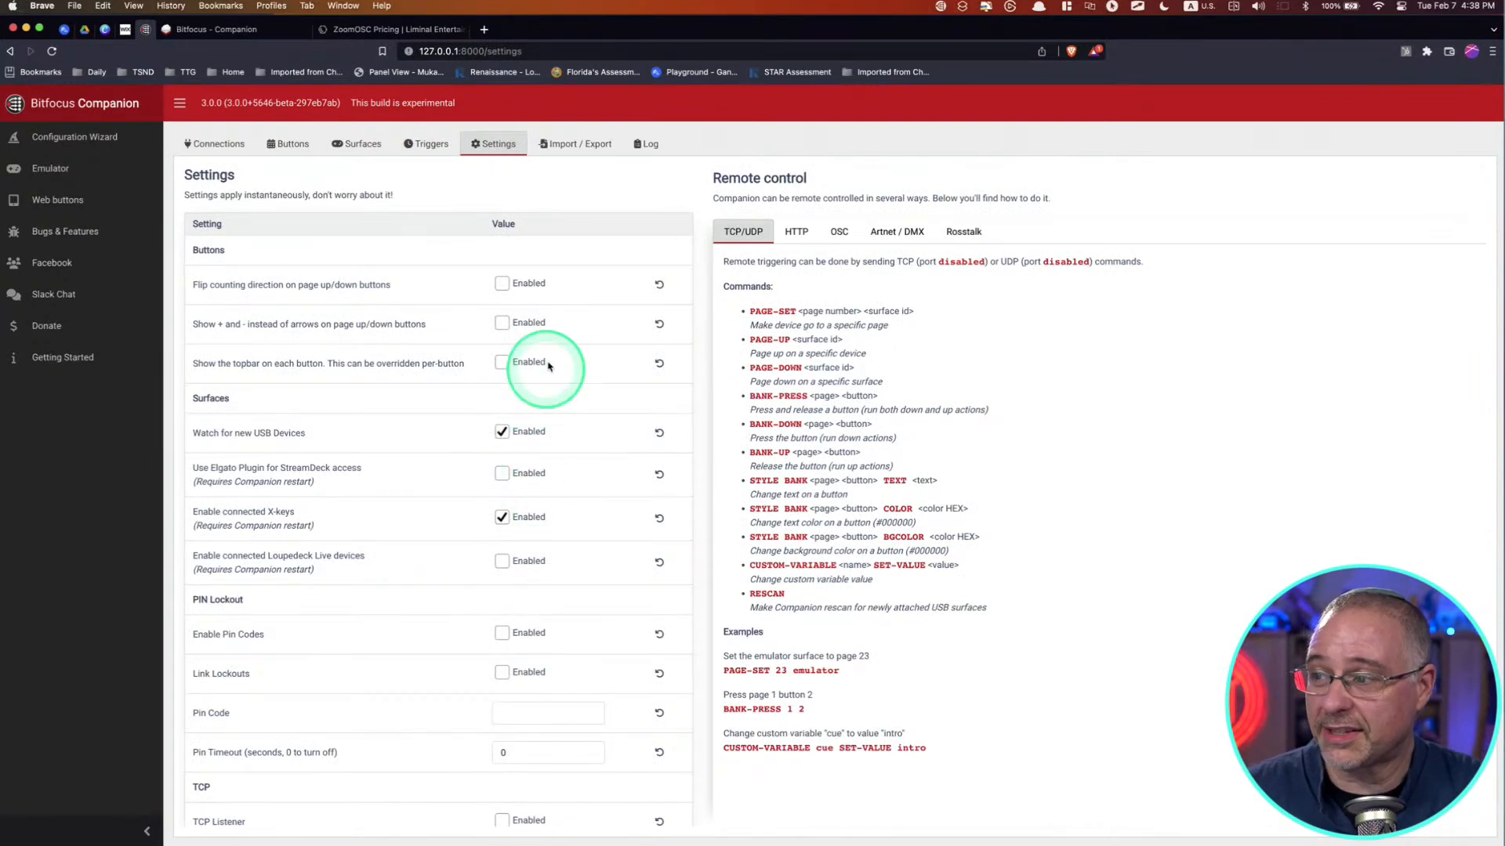
{"action": "left_click", "coordinate": [566, 145]}
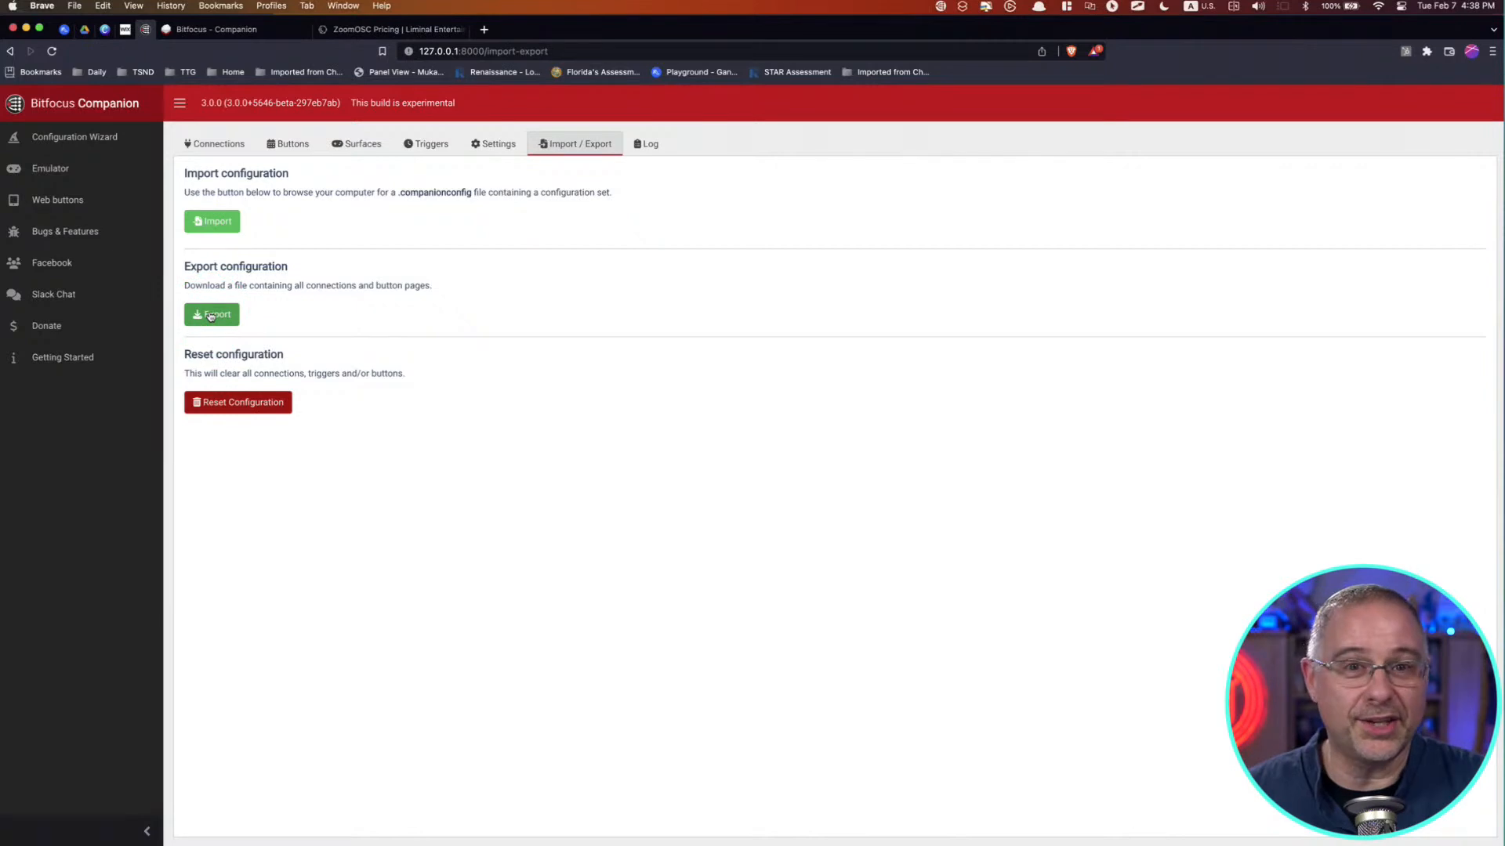
{"action": "left_click", "coordinate": [651, 146]}
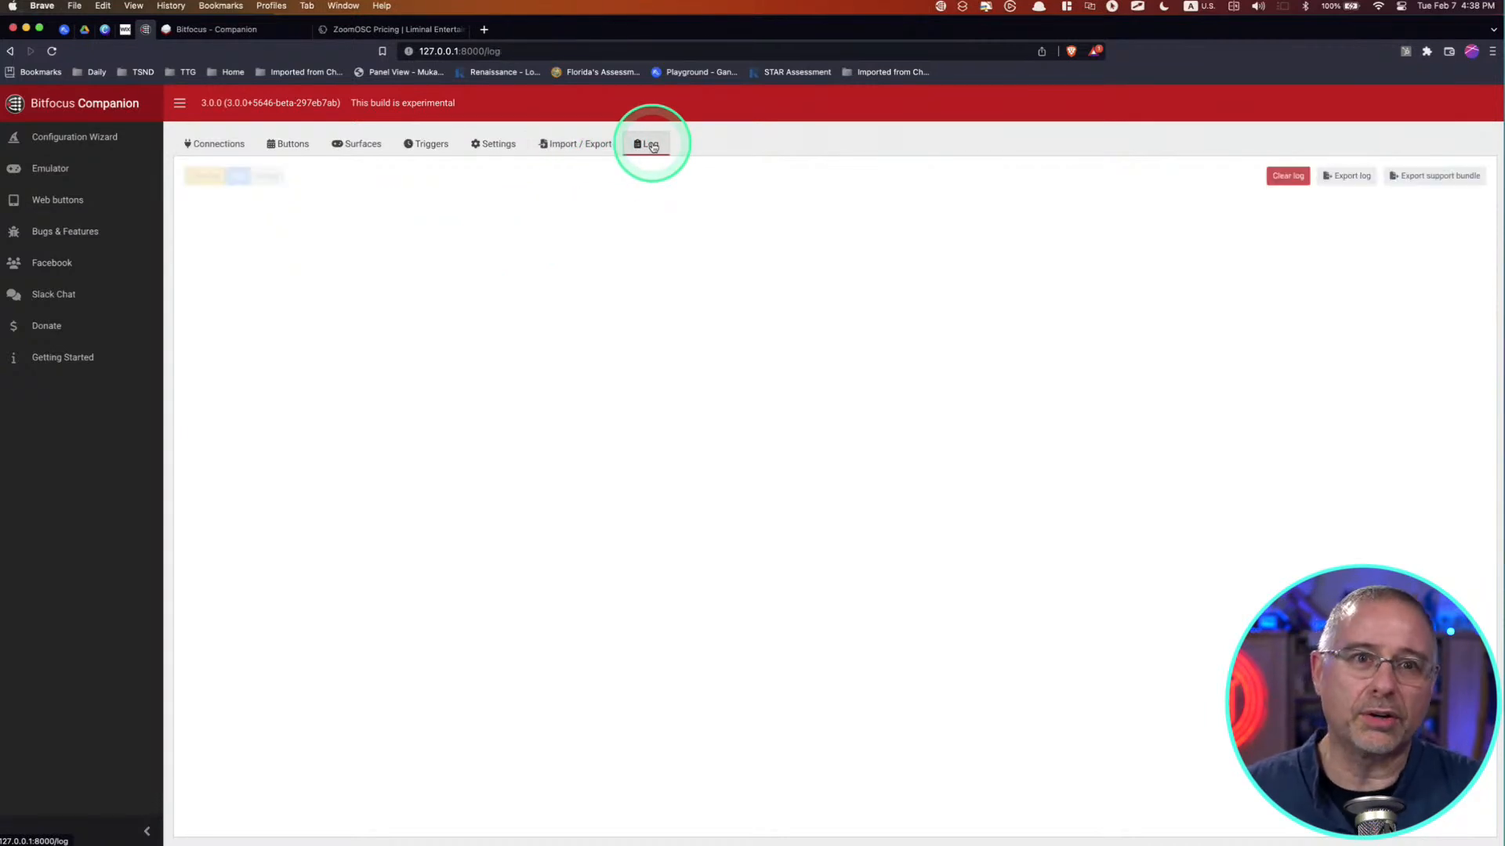
Step: Make the selected empty button on page 7 a regular button with the button text "Text"
{"action": "left_click", "coordinate": [302, 147]}
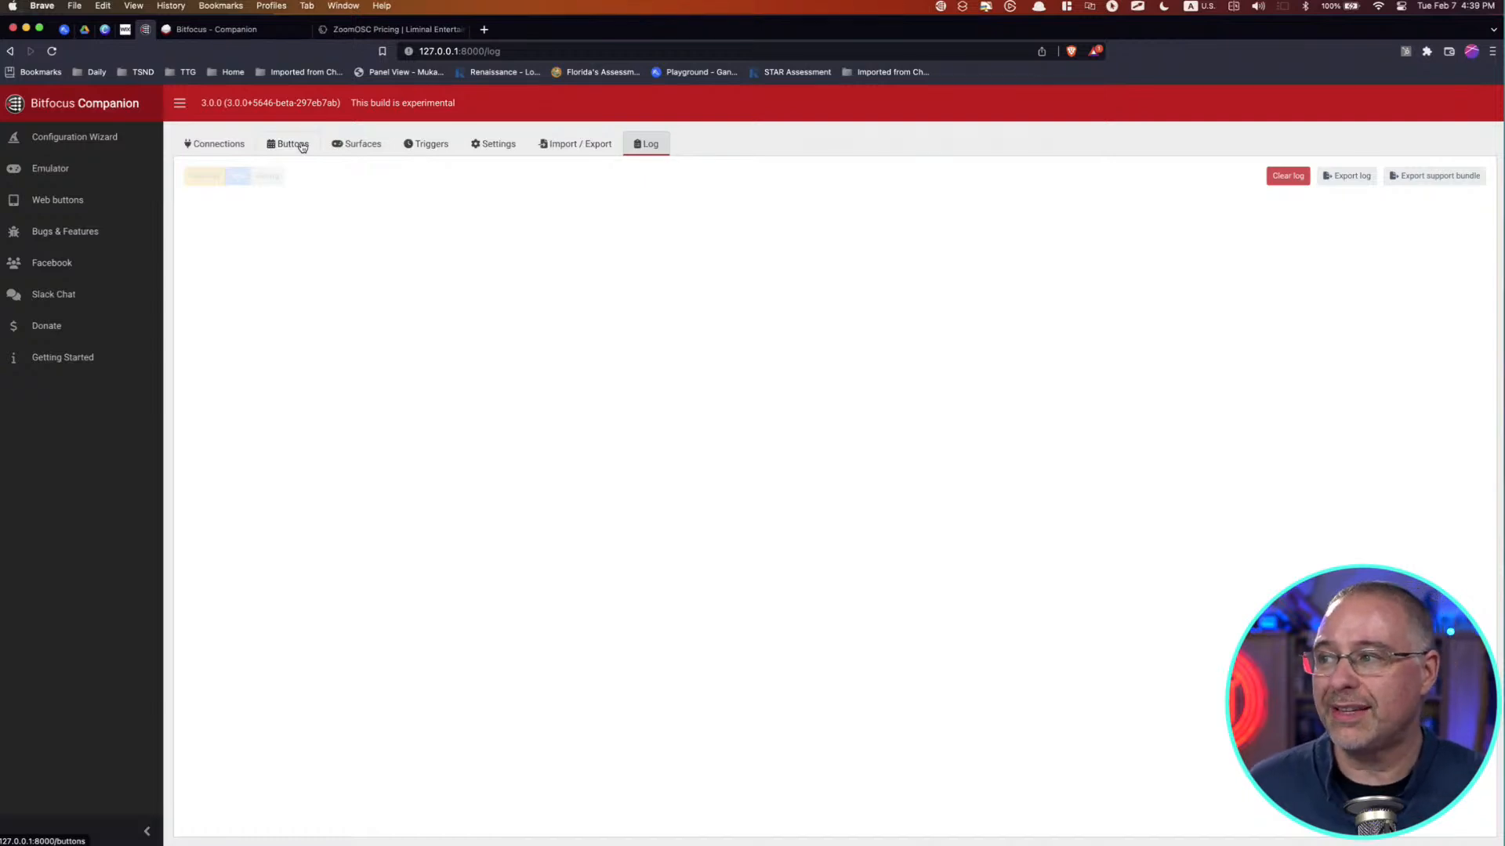
{"action": "left_click", "coordinate": [302, 147]}
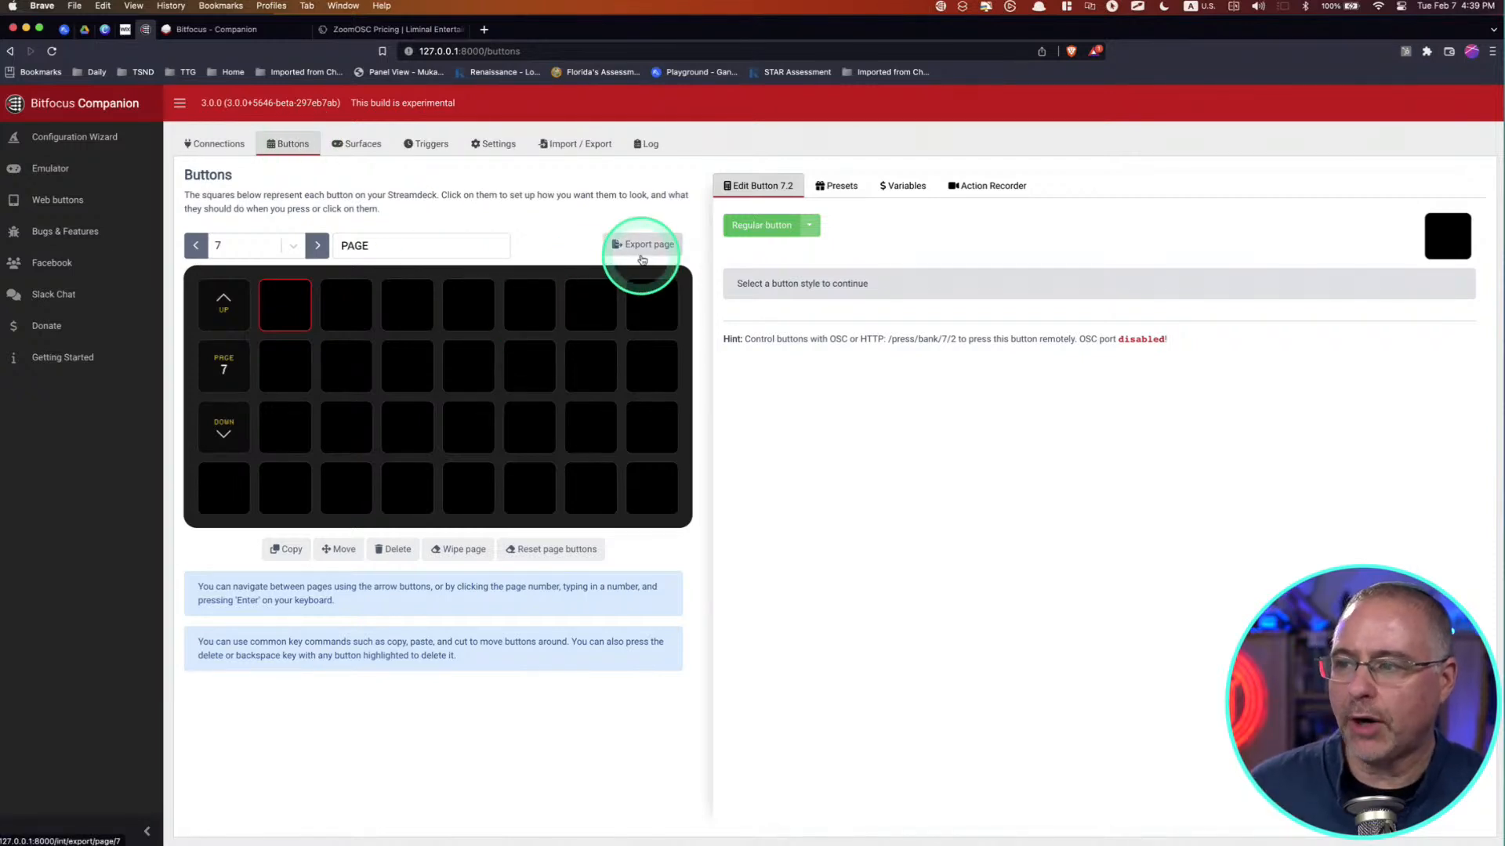
{"action": "left_click", "coordinate": [748, 226]}
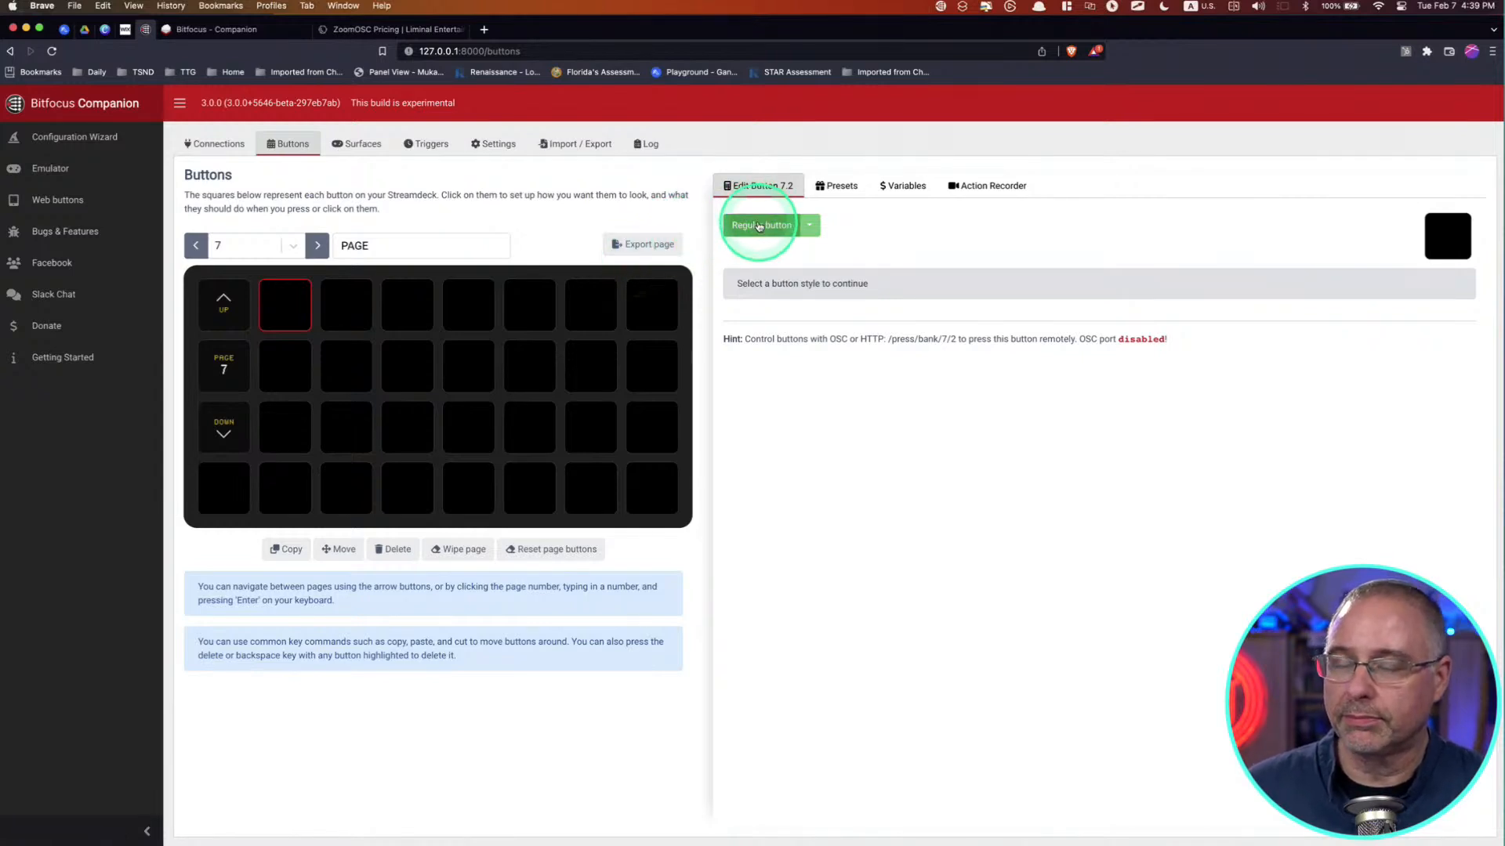
{"action": "left_click", "coordinate": [759, 227]}
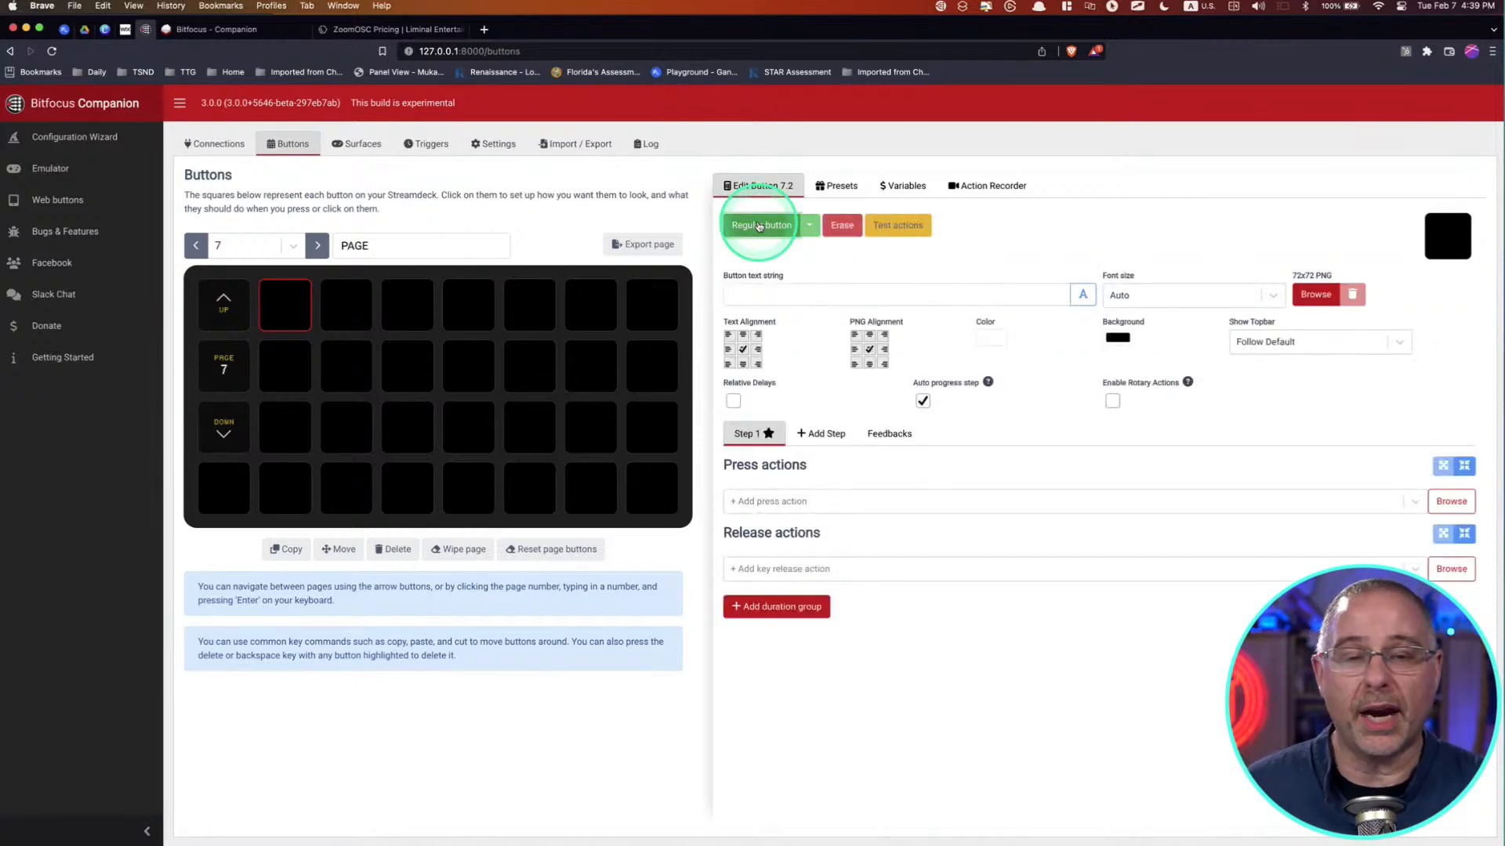
{"action": "left_click", "coordinate": [805, 291]}
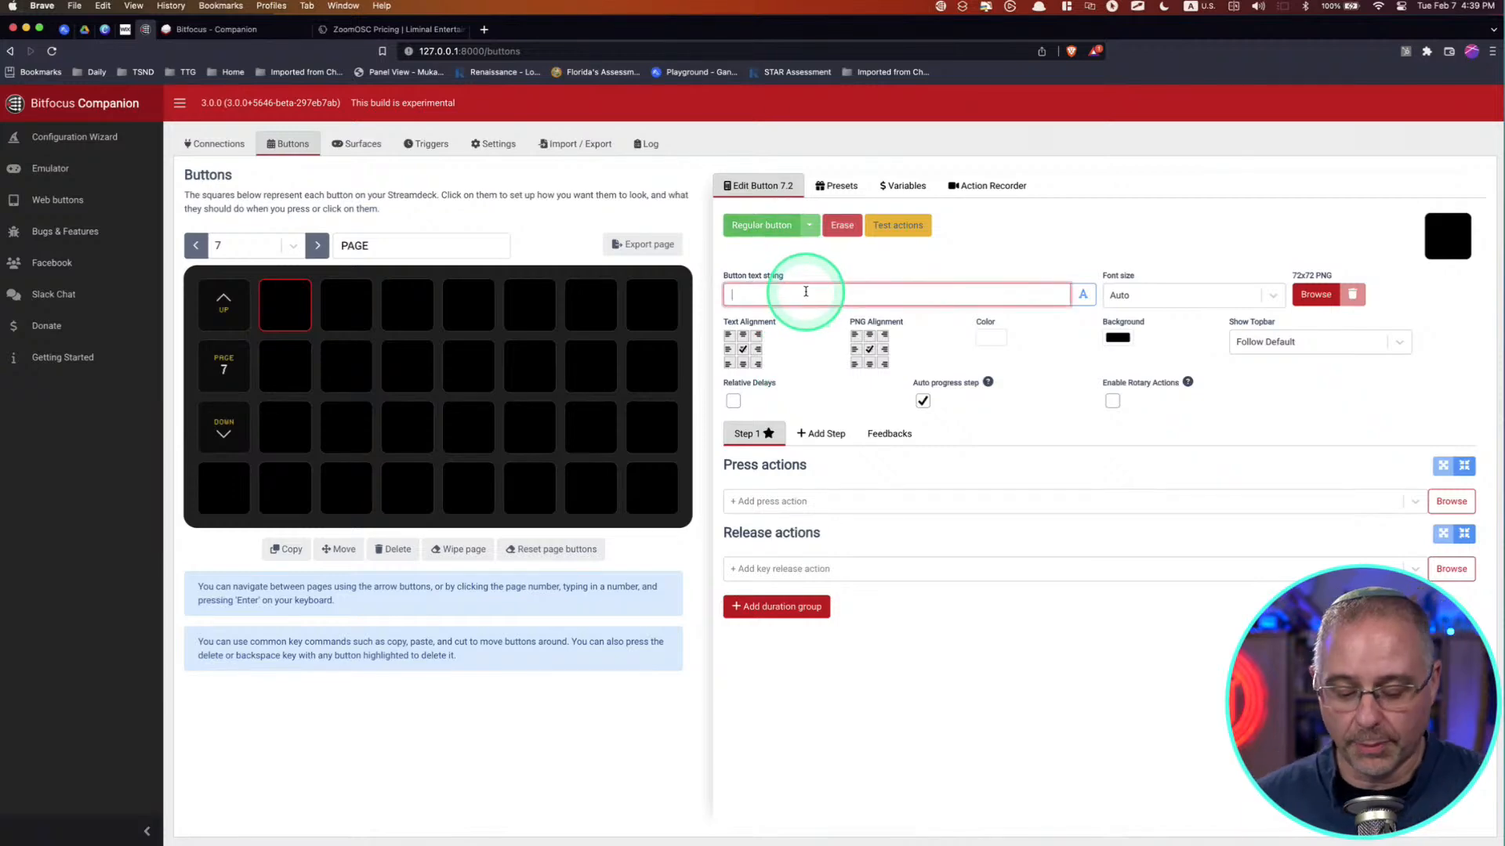
{"action": "type", "text": "Test"}
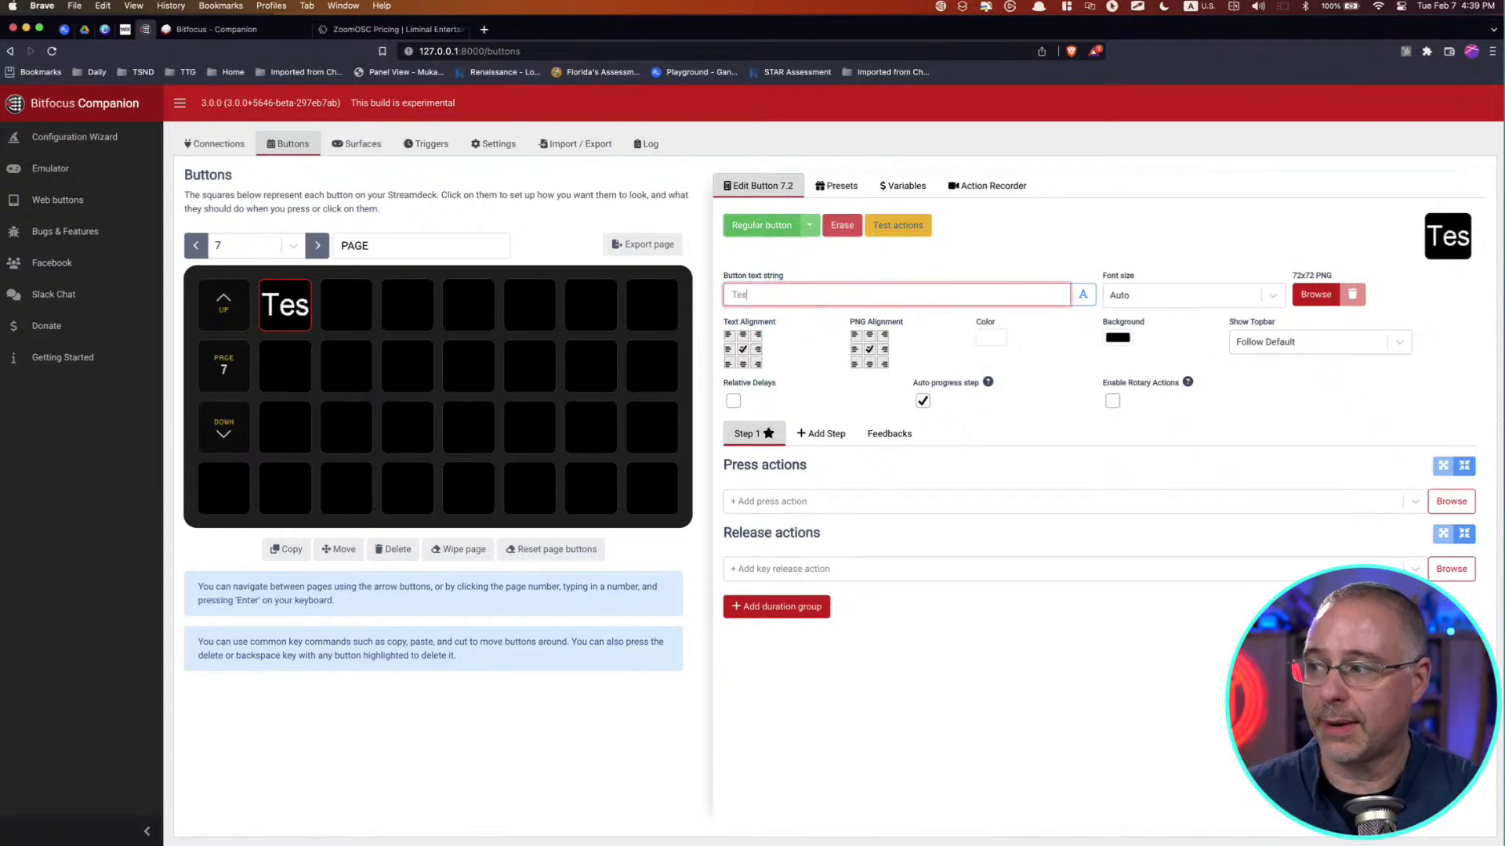
{"action": "key", "text": "BackSpace"}
{"action": "key", "text": "BackSpace"}
{"action": "type", "text": "xt"}
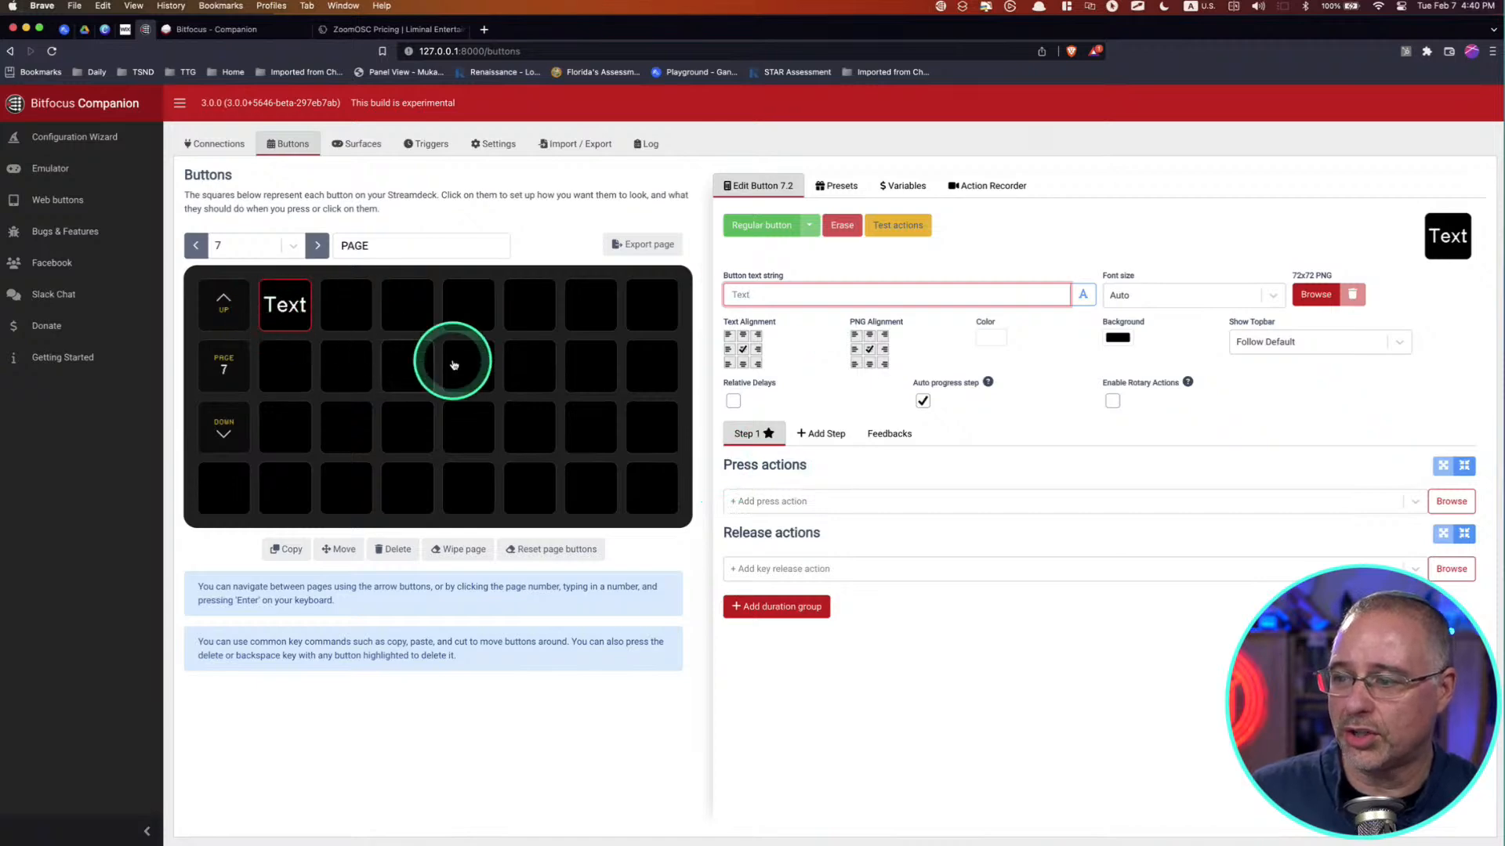
Step: Browse the internal actions available as press actions for the button
{"action": "left_click", "coordinate": [777, 503]}
{"action": "left_click", "coordinate": [1451, 502]}
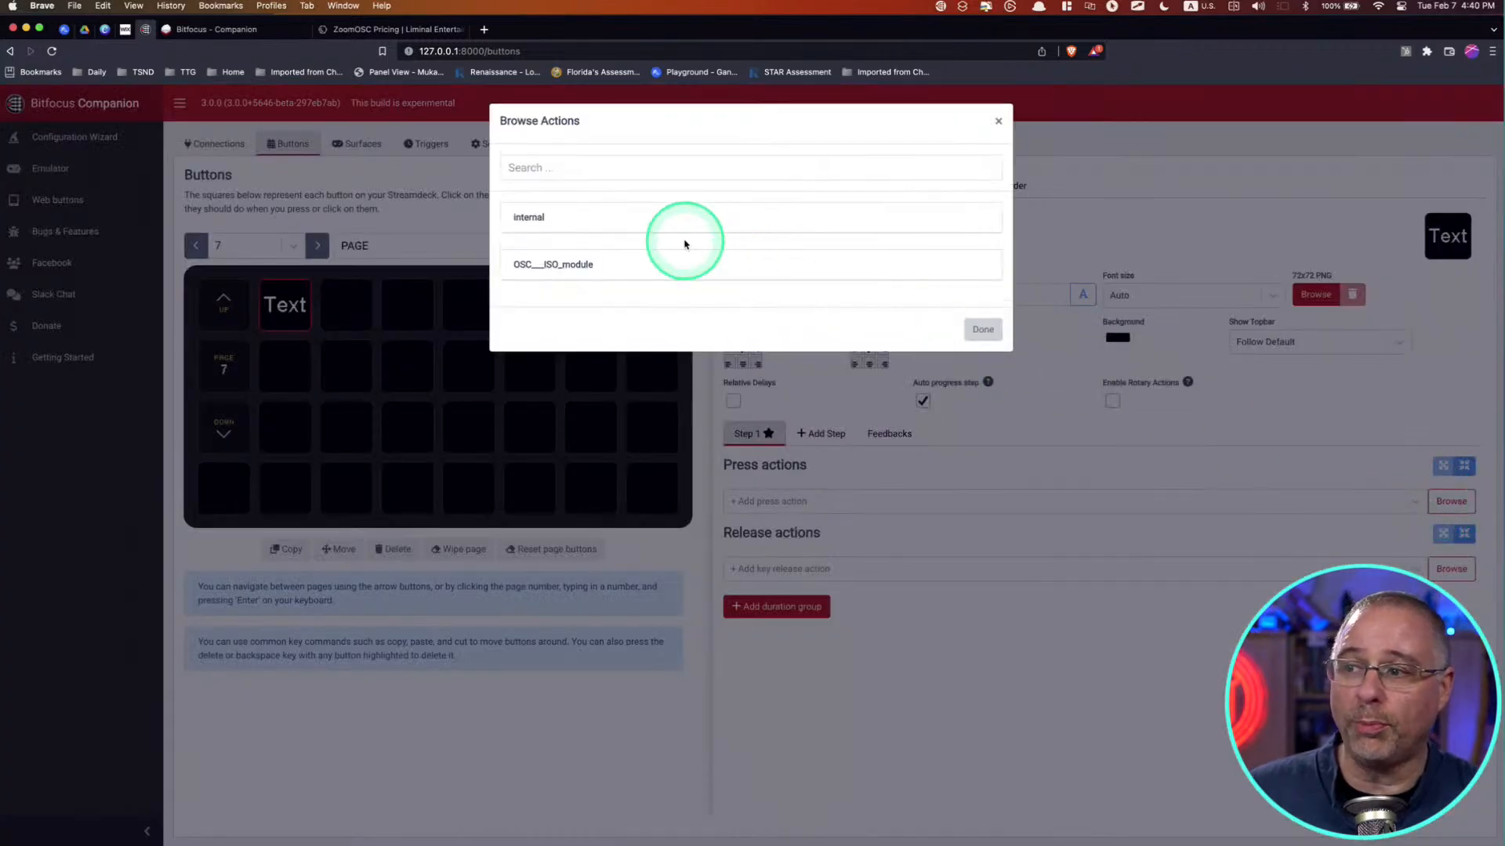
{"action": "left_click", "coordinate": [634, 219]}
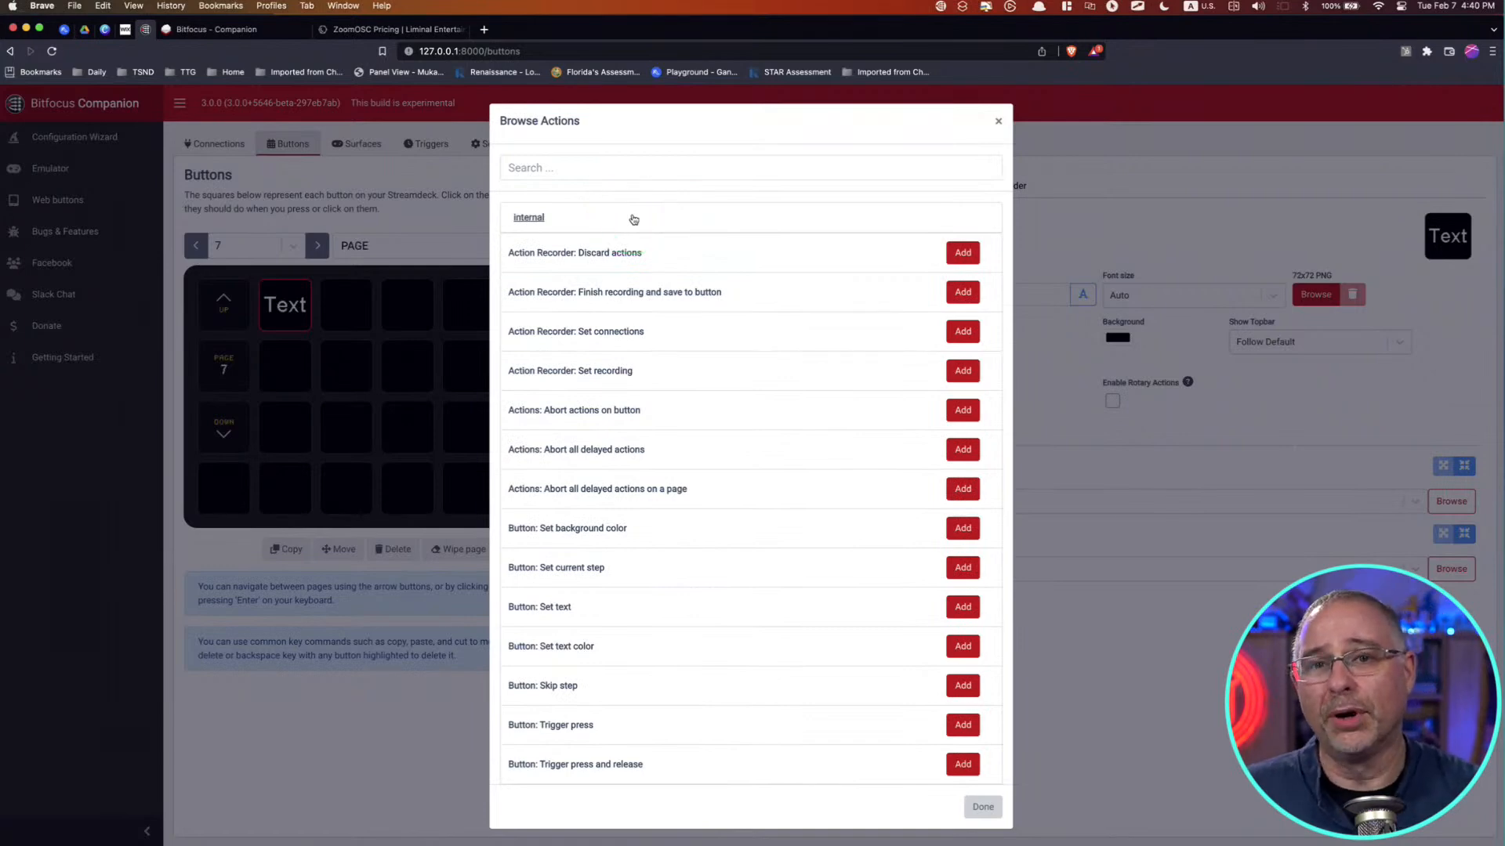
{"action": "left_click", "coordinate": [657, 455]}
{"action": "scroll", "coordinate": [661, 487], "scroll_direction": "down", "scroll_amount": 3}
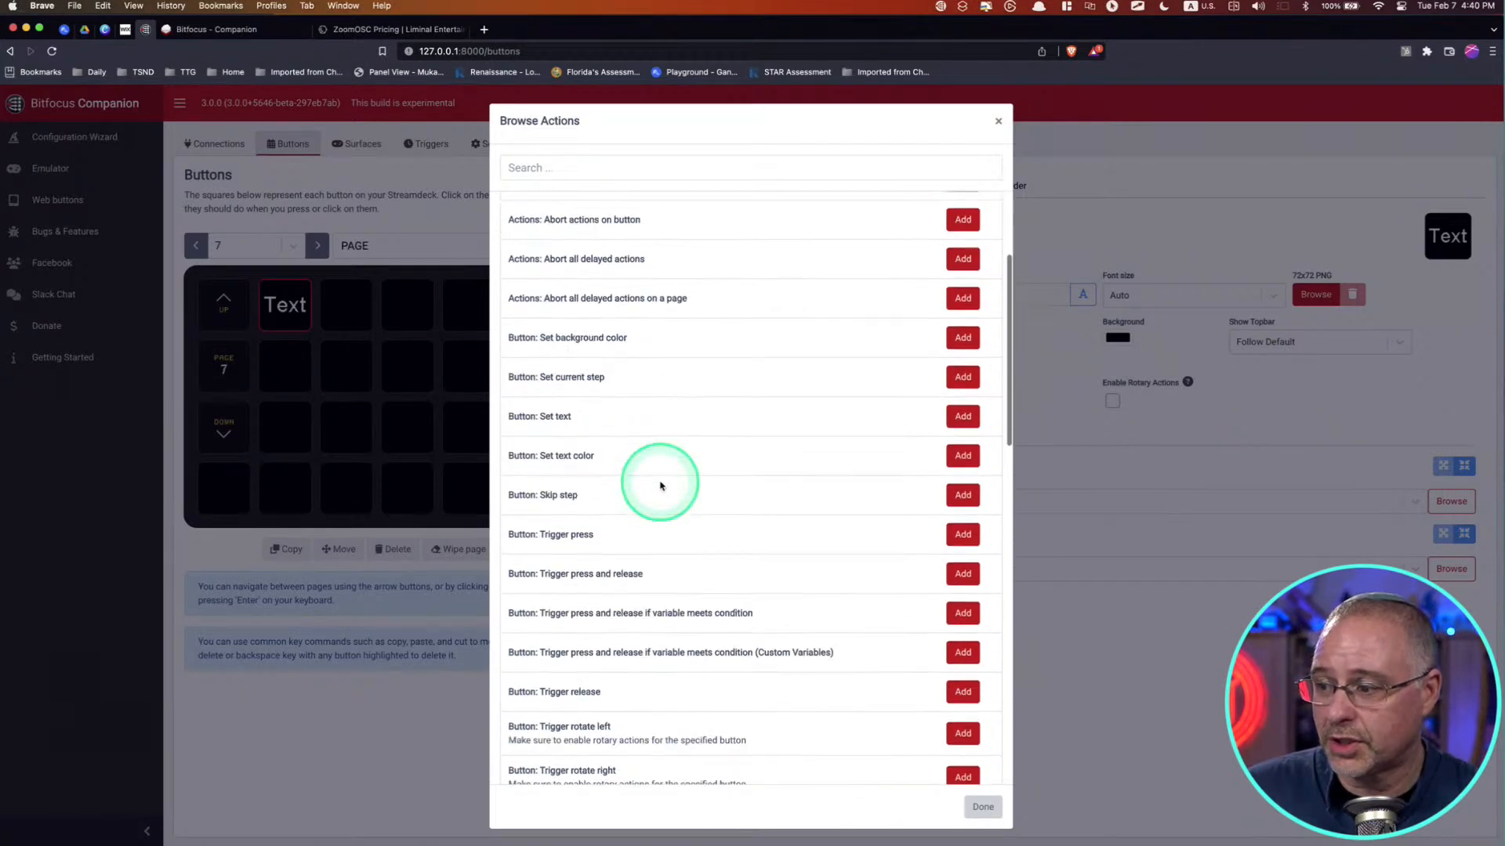
{"action": "scroll", "coordinate": [659, 485], "scroll_direction": "down", "scroll_amount": 3}
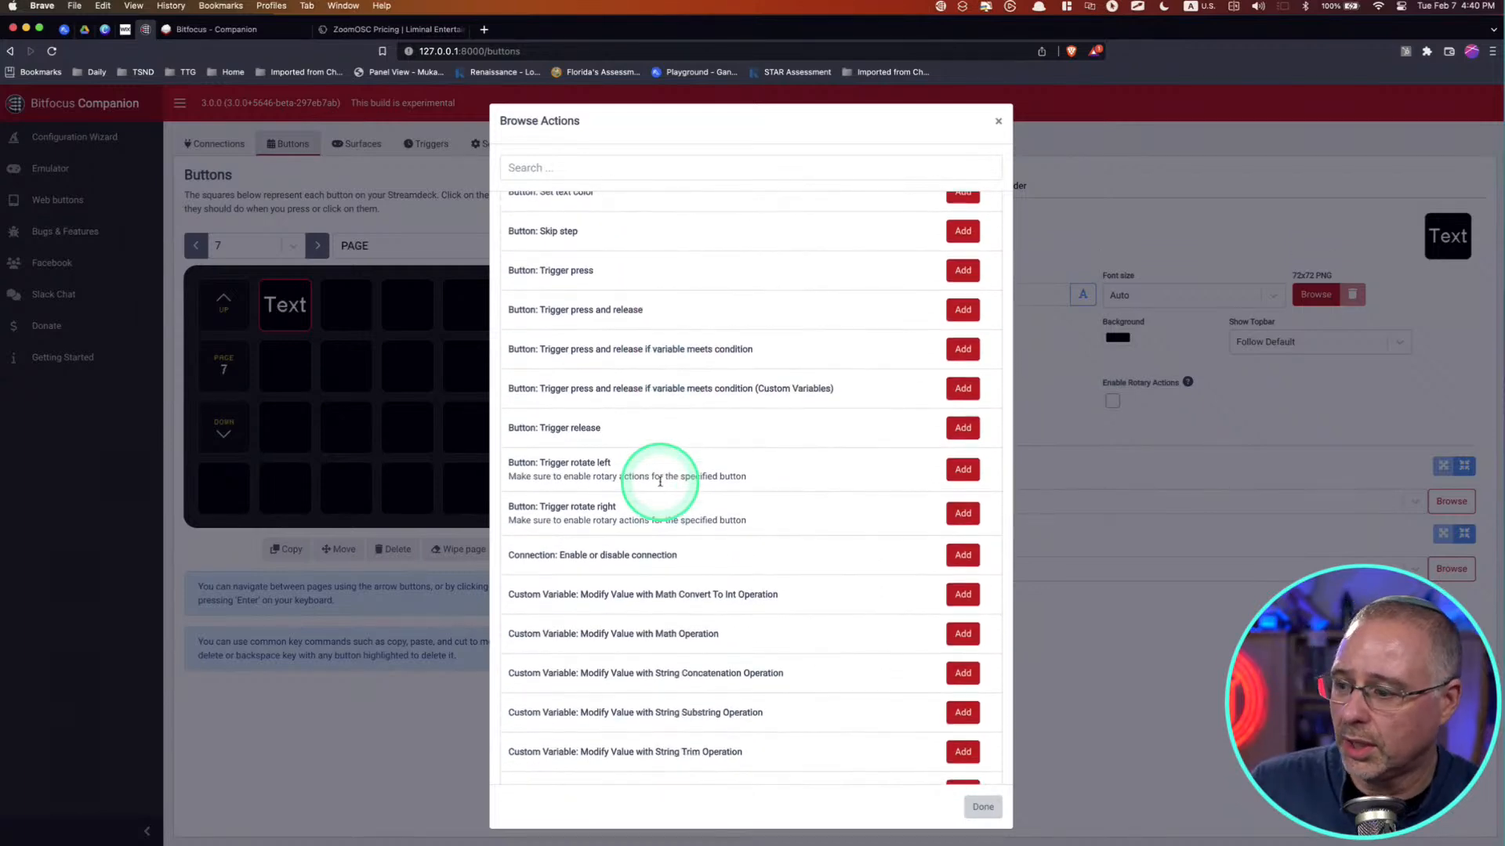
{"action": "left_click", "coordinate": [665, 431]}
{"action": "scroll", "coordinate": [693, 398], "scroll_direction": "down", "scroll_amount": 3}
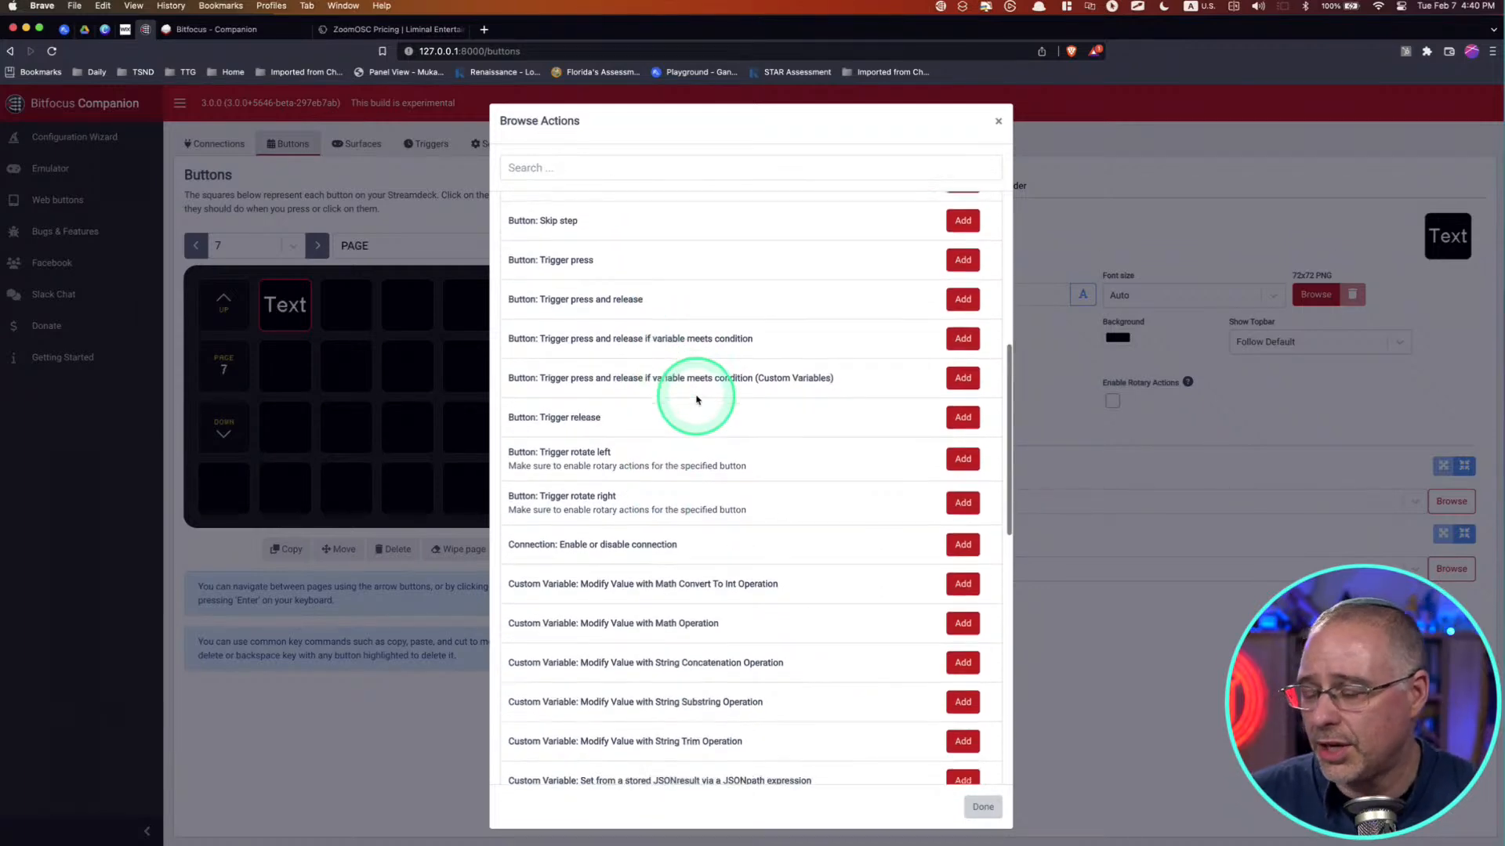
{"action": "scroll", "coordinate": [725, 658], "scroll_direction": "down", "scroll_amount": 1}
{"action": "scroll", "coordinate": [725, 658], "scroll_direction": "down", "scroll_amount": 1}
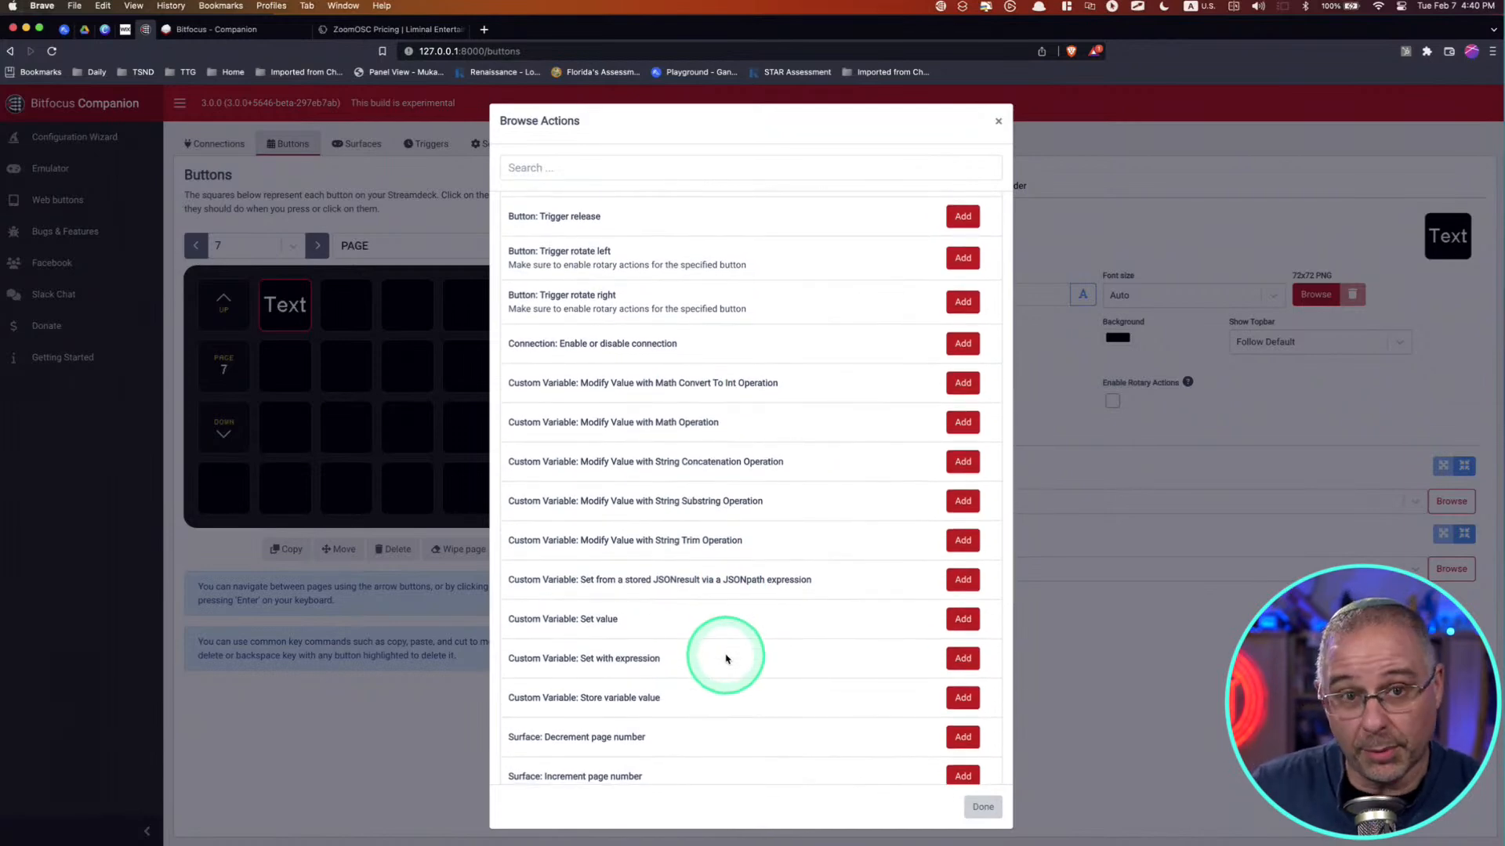
{"action": "scroll", "coordinate": [752, 549], "scroll_direction": "up", "scroll_amount": 10}
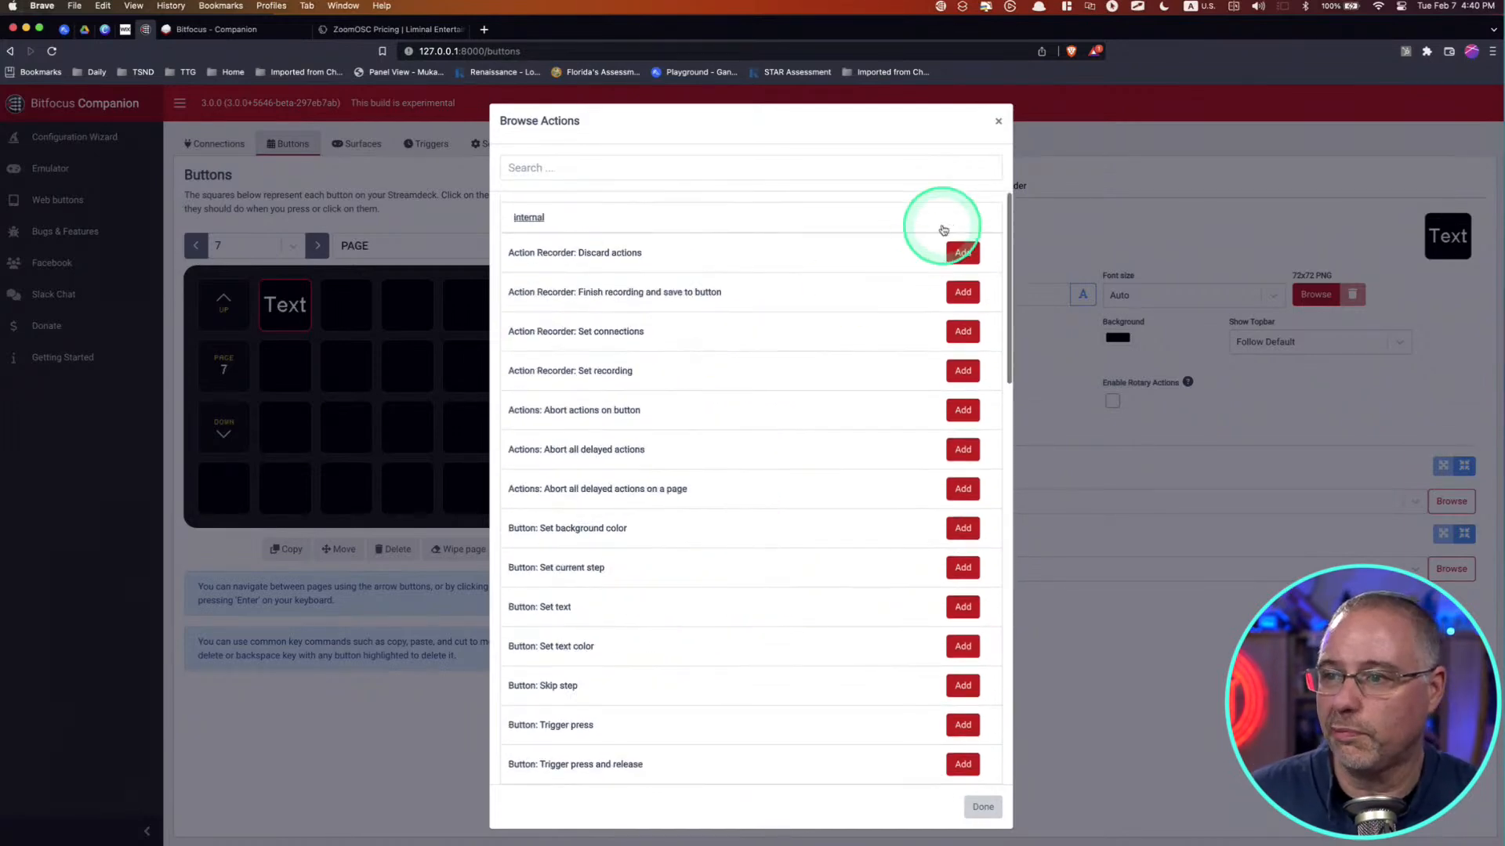
Step: Look through the Zoom OSC/ISO module's actions available as press actions, including the pin, spotlight, recording and breakout room commands
{"action": "left_click", "coordinate": [695, 223]}
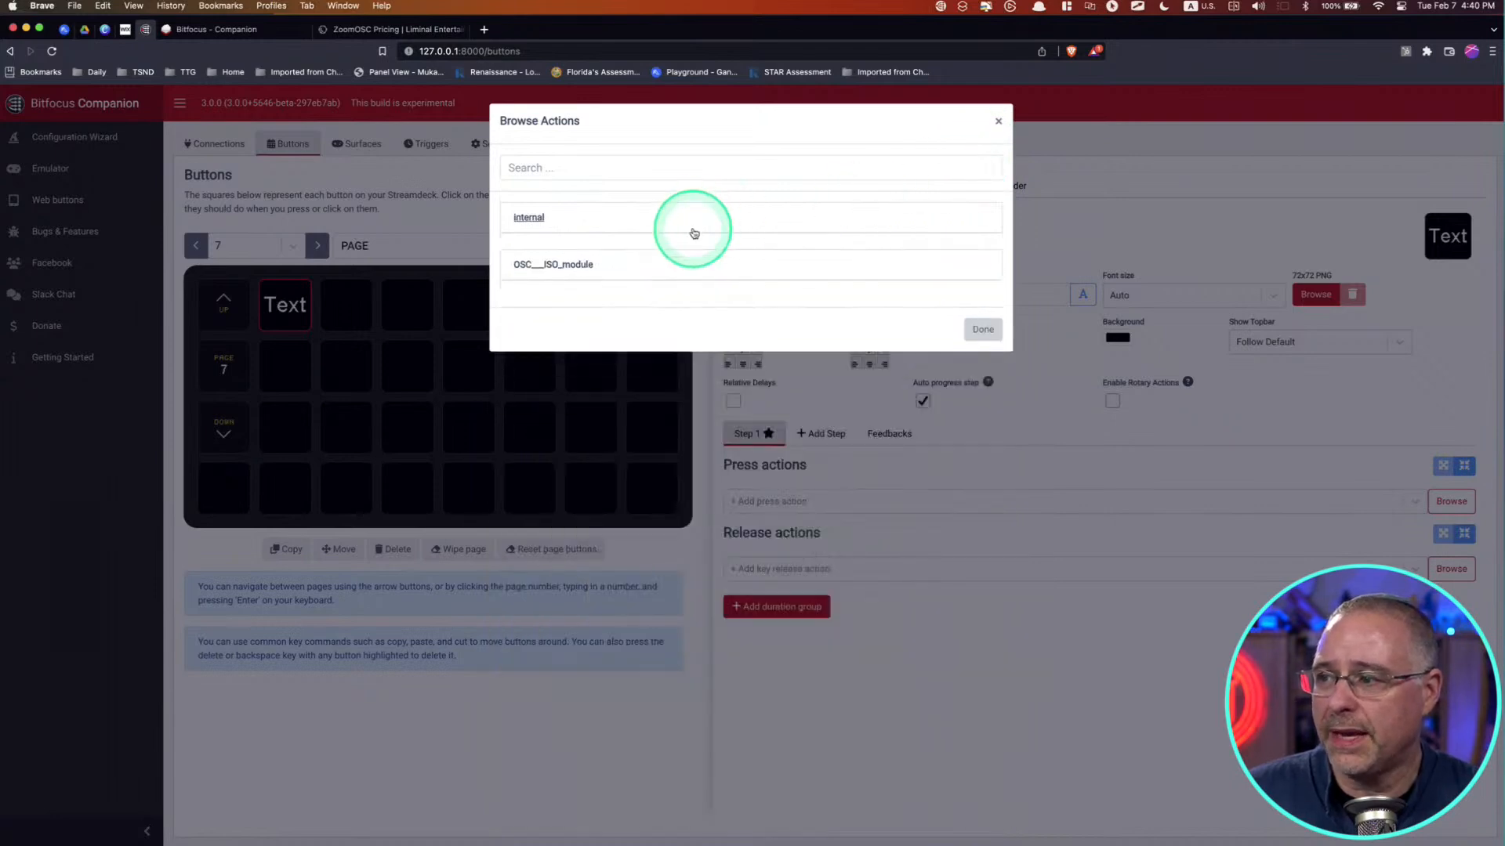
{"action": "left_click", "coordinate": [548, 266]}
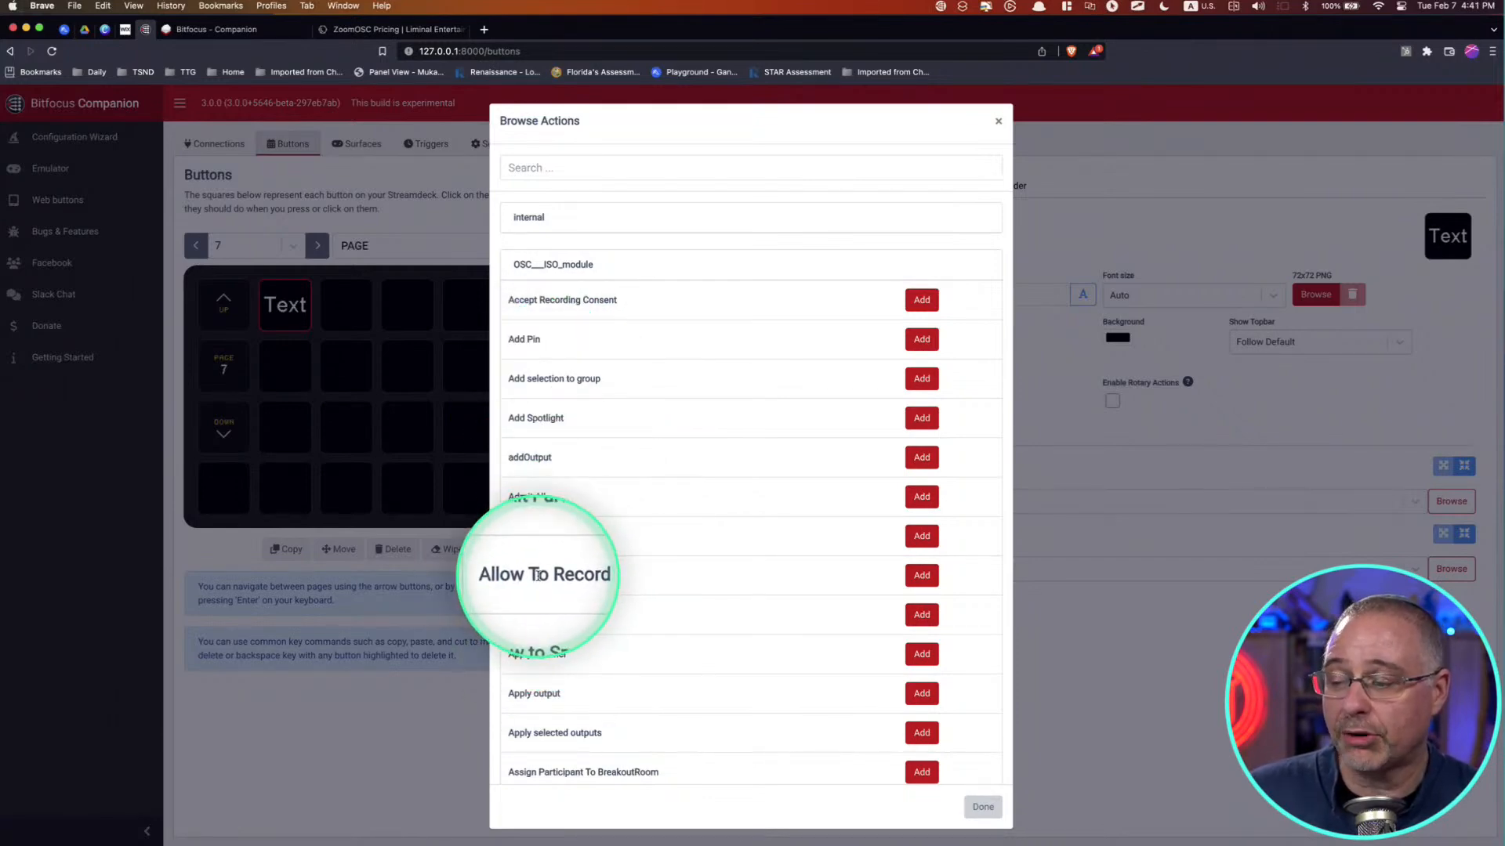
{"action": "scroll", "coordinate": [541, 580], "scroll_direction": "down", "scroll_amount": 5}
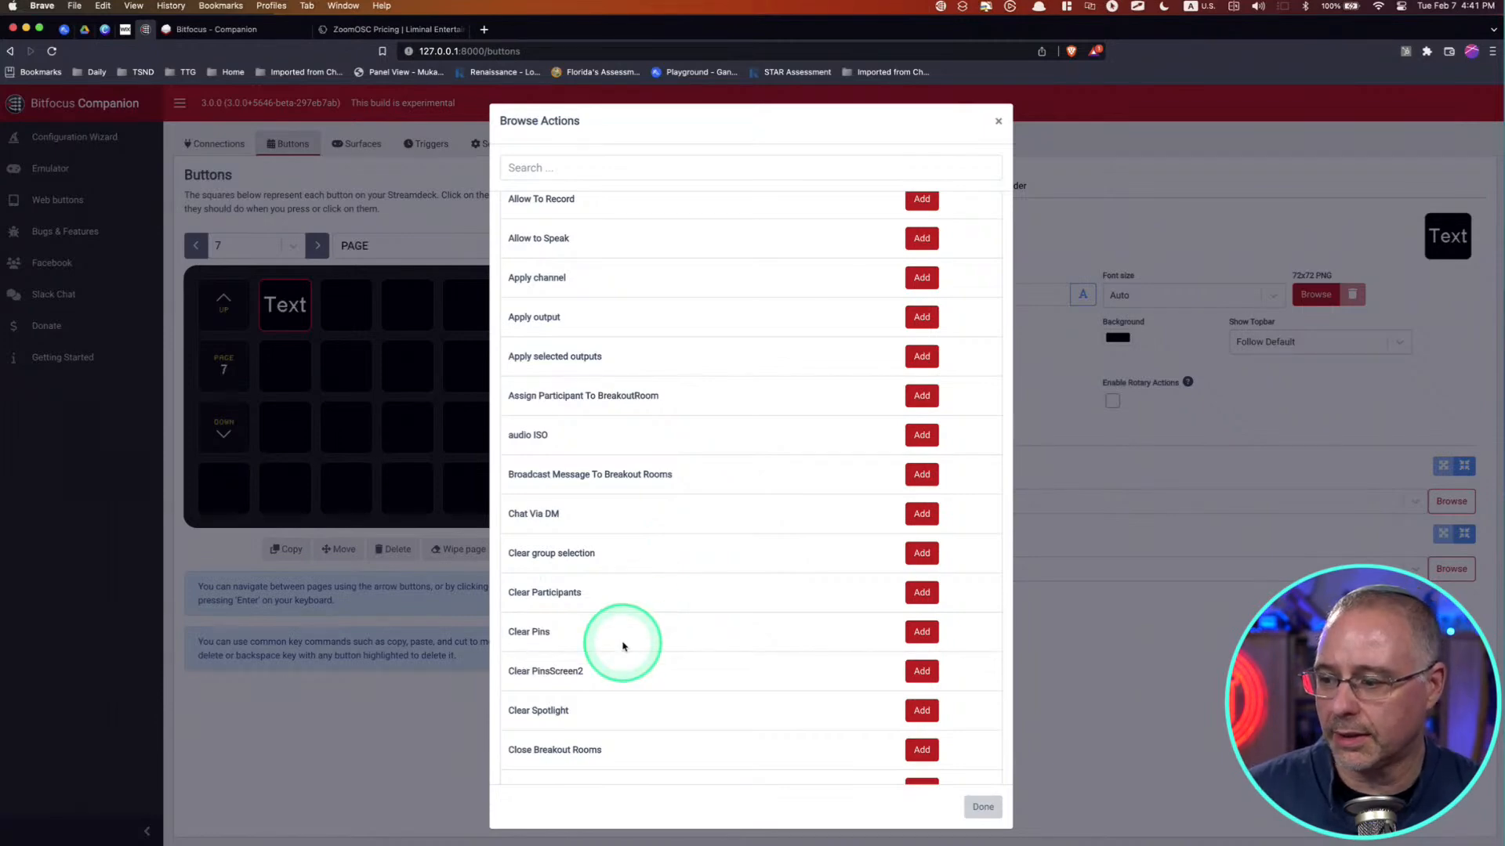
{"action": "scroll", "coordinate": [625, 646], "scroll_direction": "down", "scroll_amount": 1}
{"action": "scroll", "coordinate": [625, 646], "scroll_direction": "down", "scroll_amount": 6}
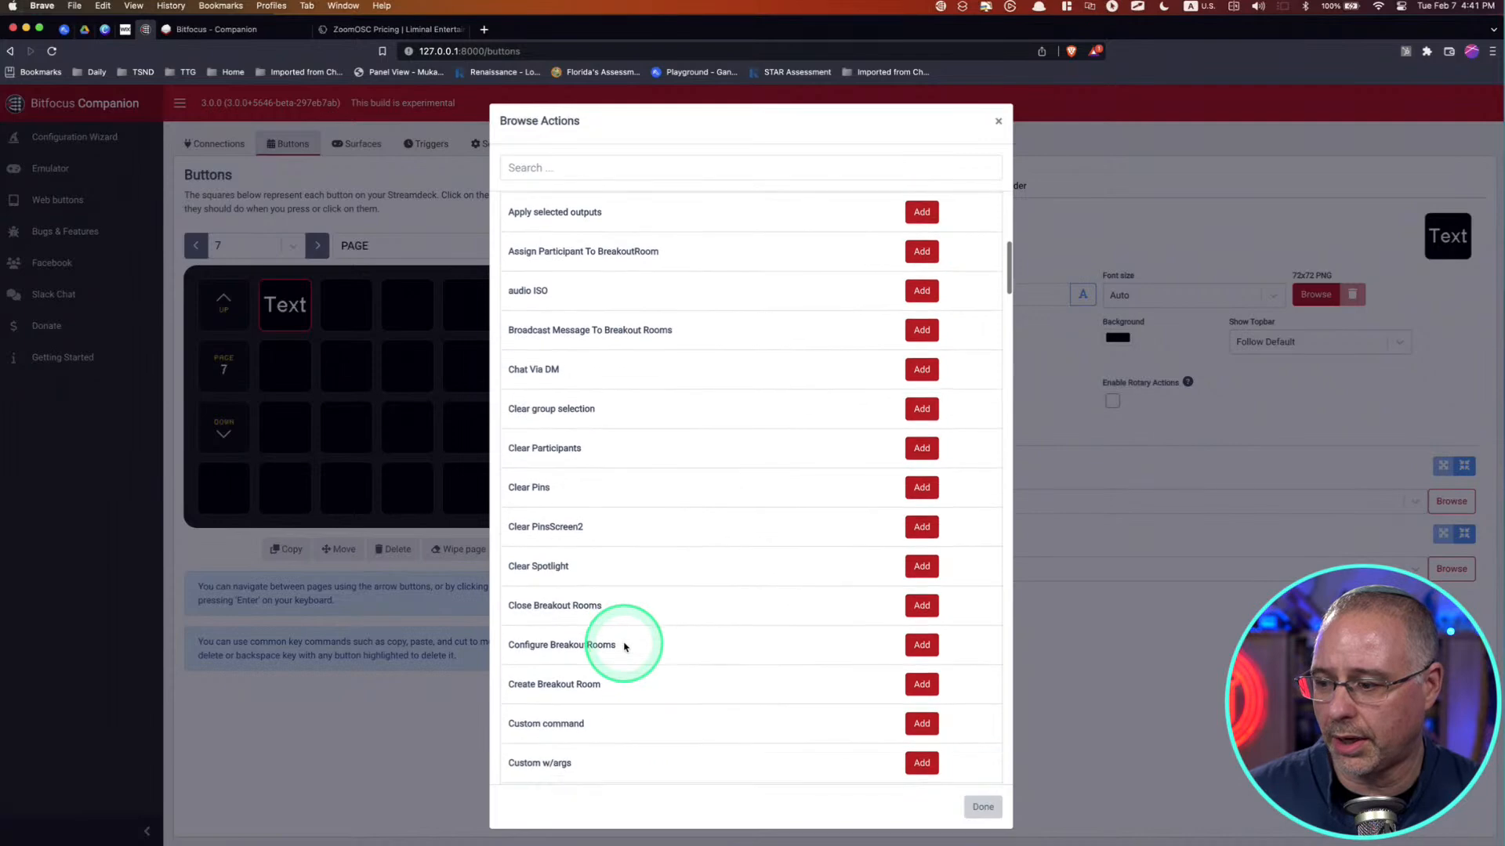
{"action": "scroll", "coordinate": [624, 646], "scroll_direction": "down", "scroll_amount": 3}
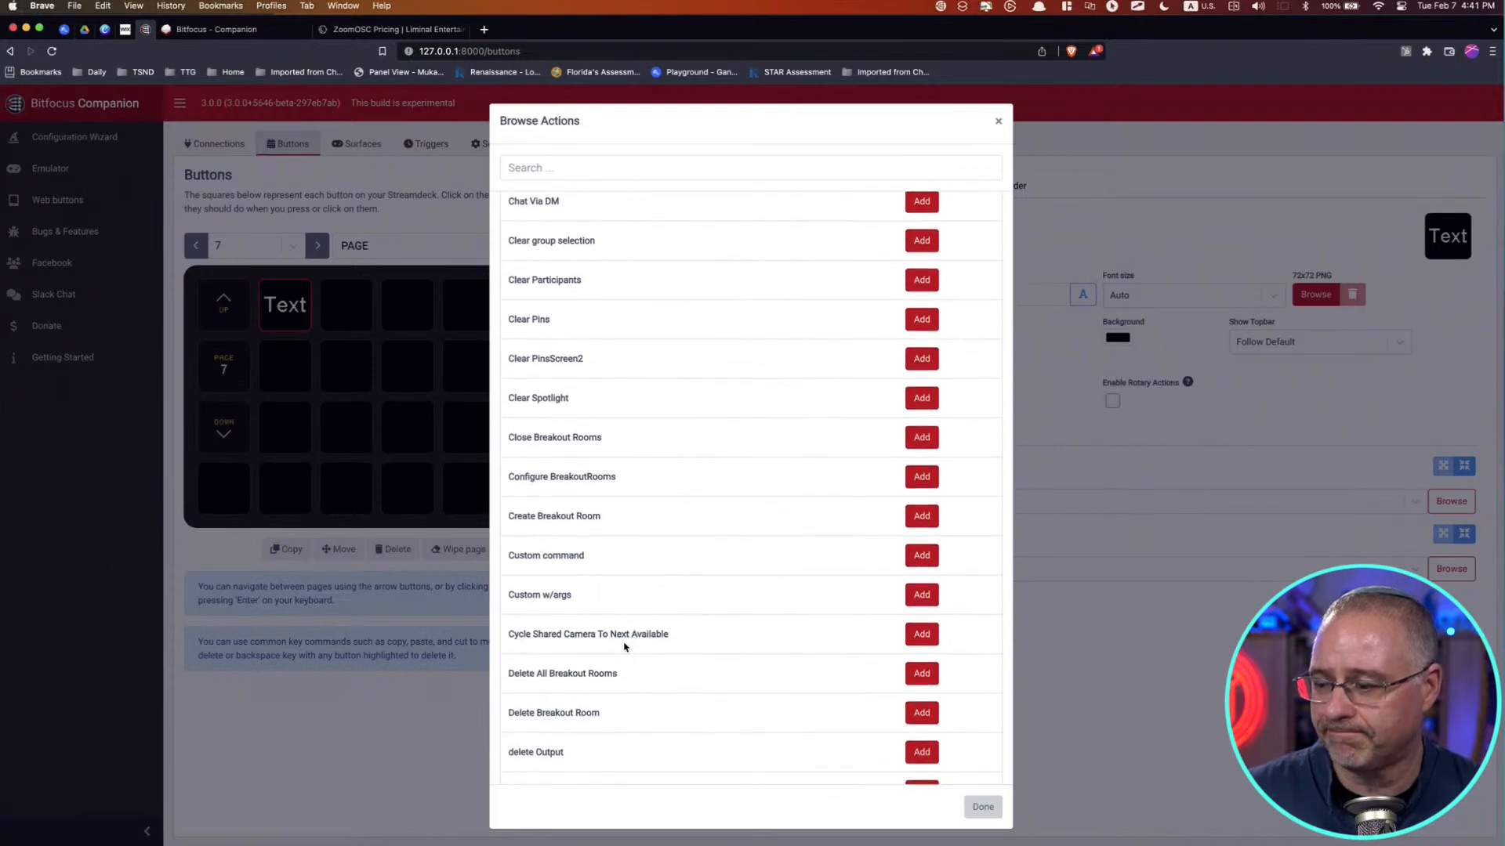
{"action": "scroll", "coordinate": [625, 647], "scroll_direction": "up", "scroll_amount": 9}
{"action": "left_click", "coordinate": [614, 221]}
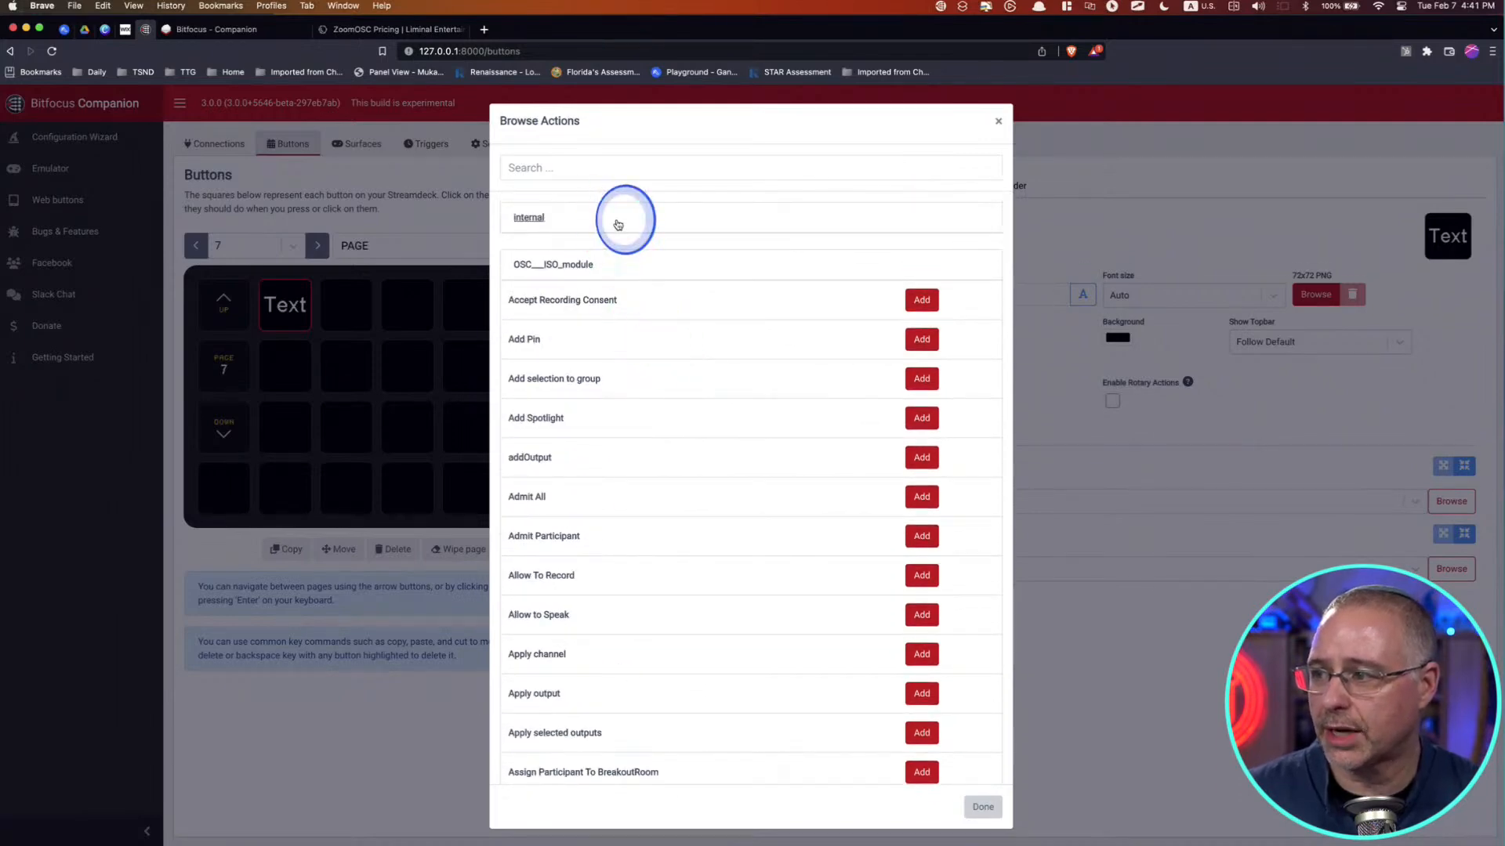
Step: Search the actions for "mute" and add the OSC/ISO module's Mute All as the button's press action
{"action": "left_click", "coordinate": [635, 166]}
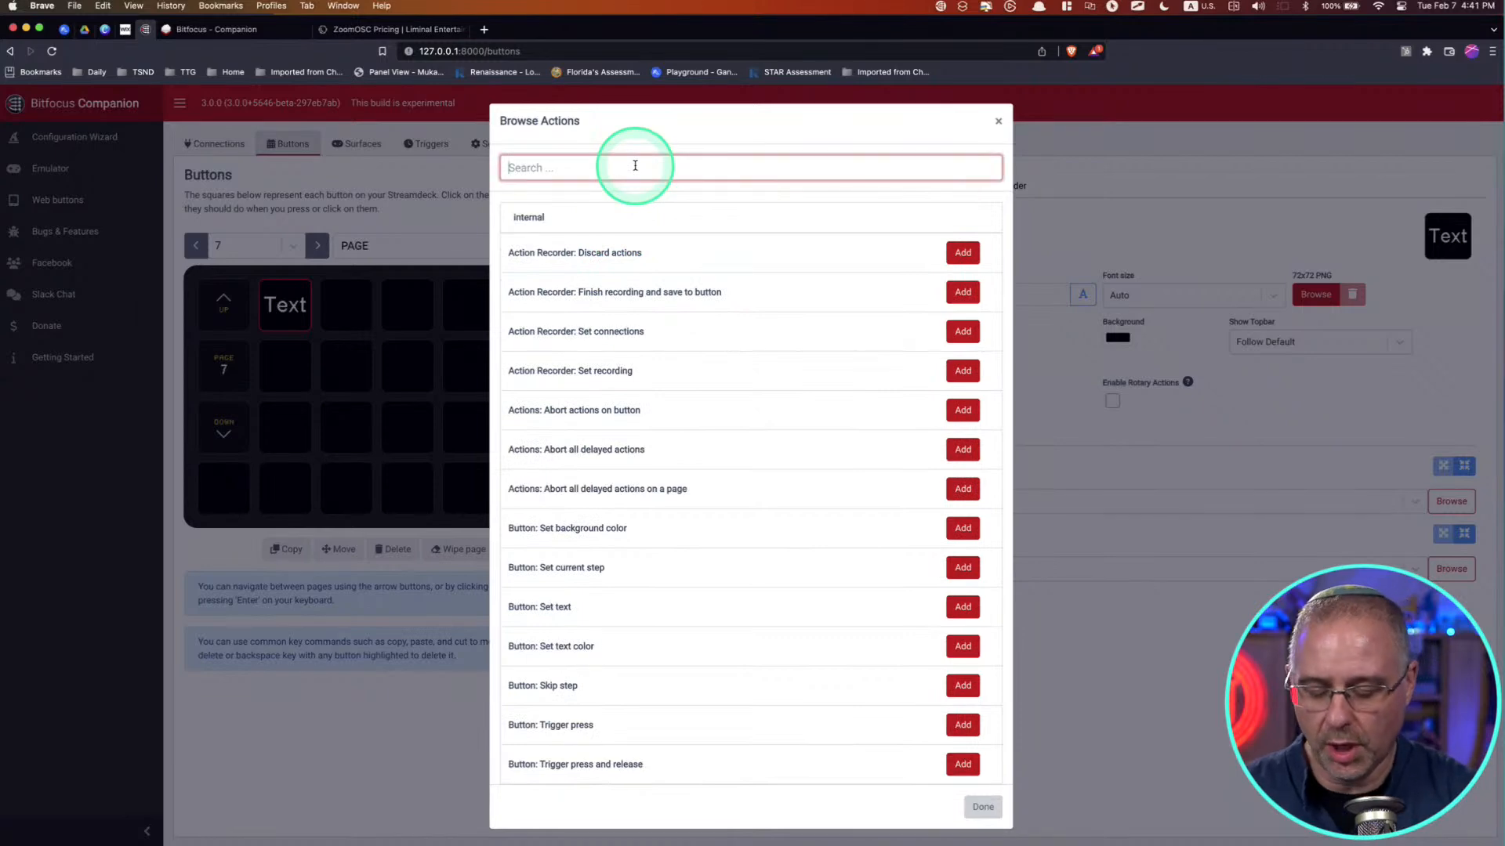
{"action": "type", "text": "mute"}
{"action": "left_click", "coordinate": [645, 295]}
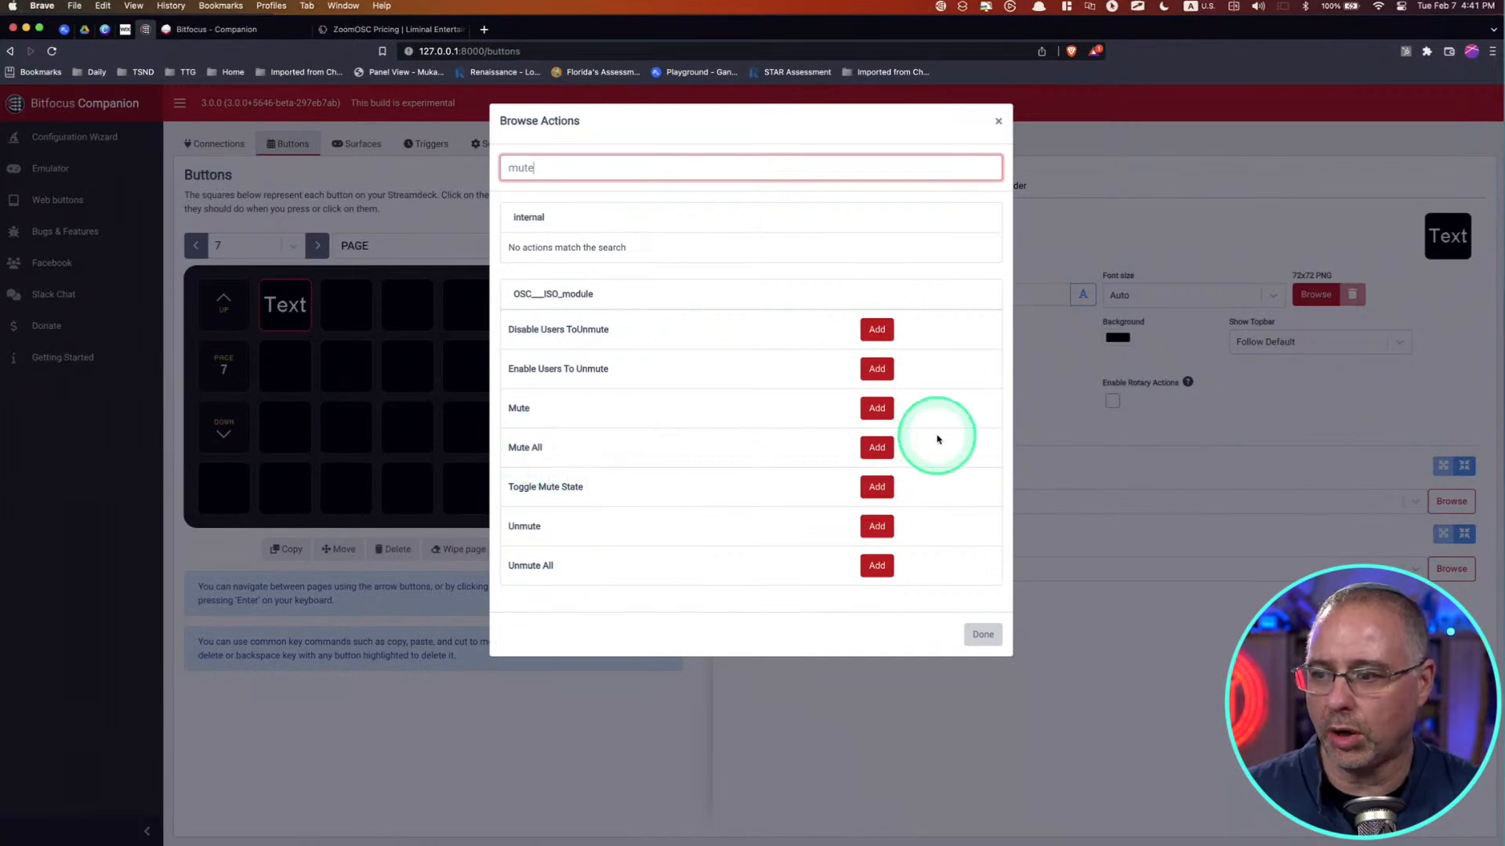
{"action": "left_click", "coordinate": [876, 447]}
{"action": "left_click", "coordinate": [983, 635]}
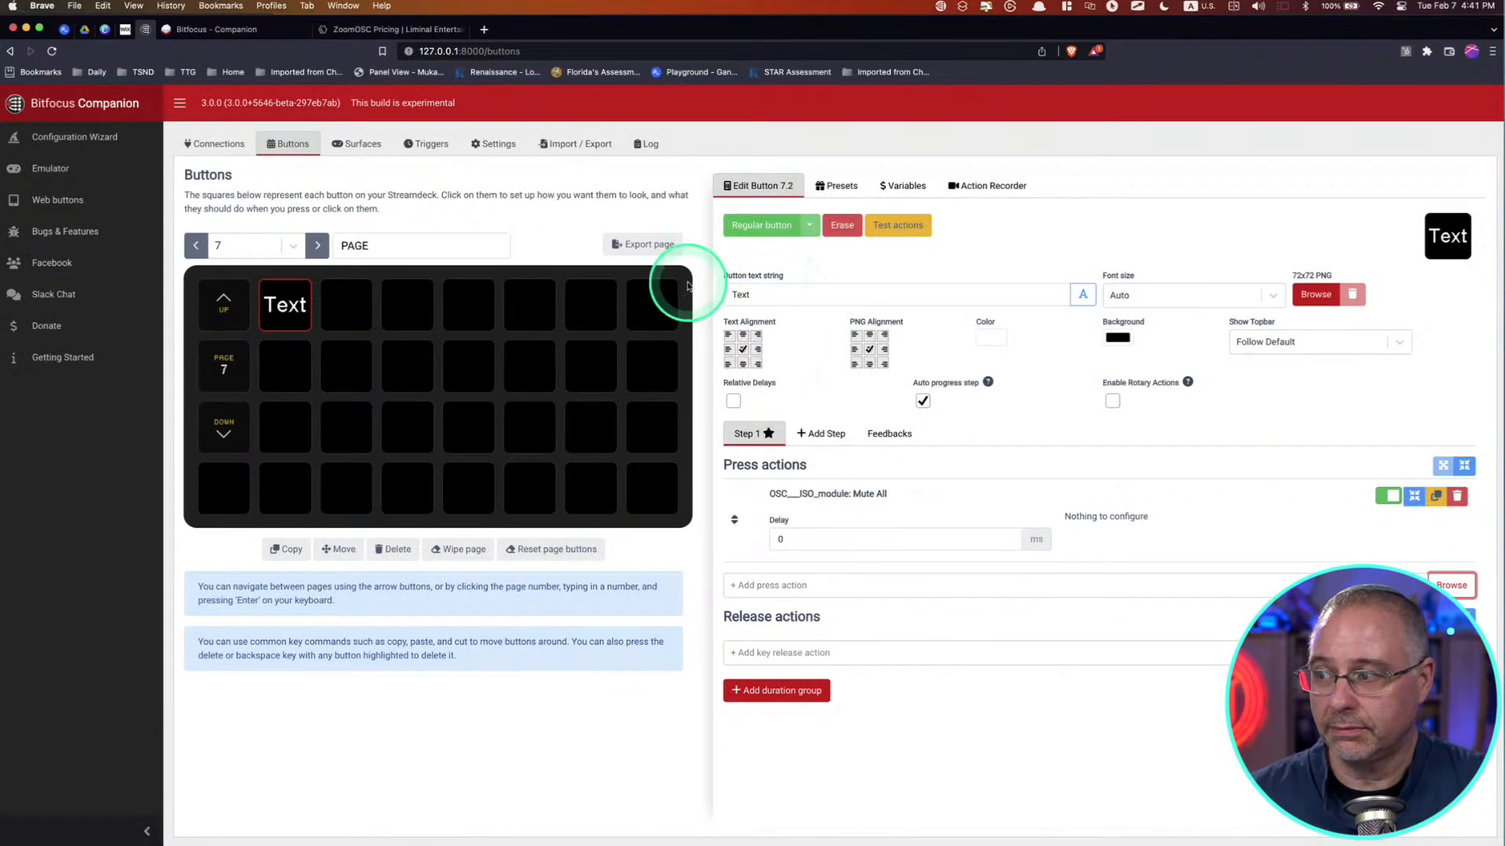
Step: Change the button text of the button in the second slot of page 7 to "Mute All"
{"action": "double_click", "coordinate": [781, 297]}
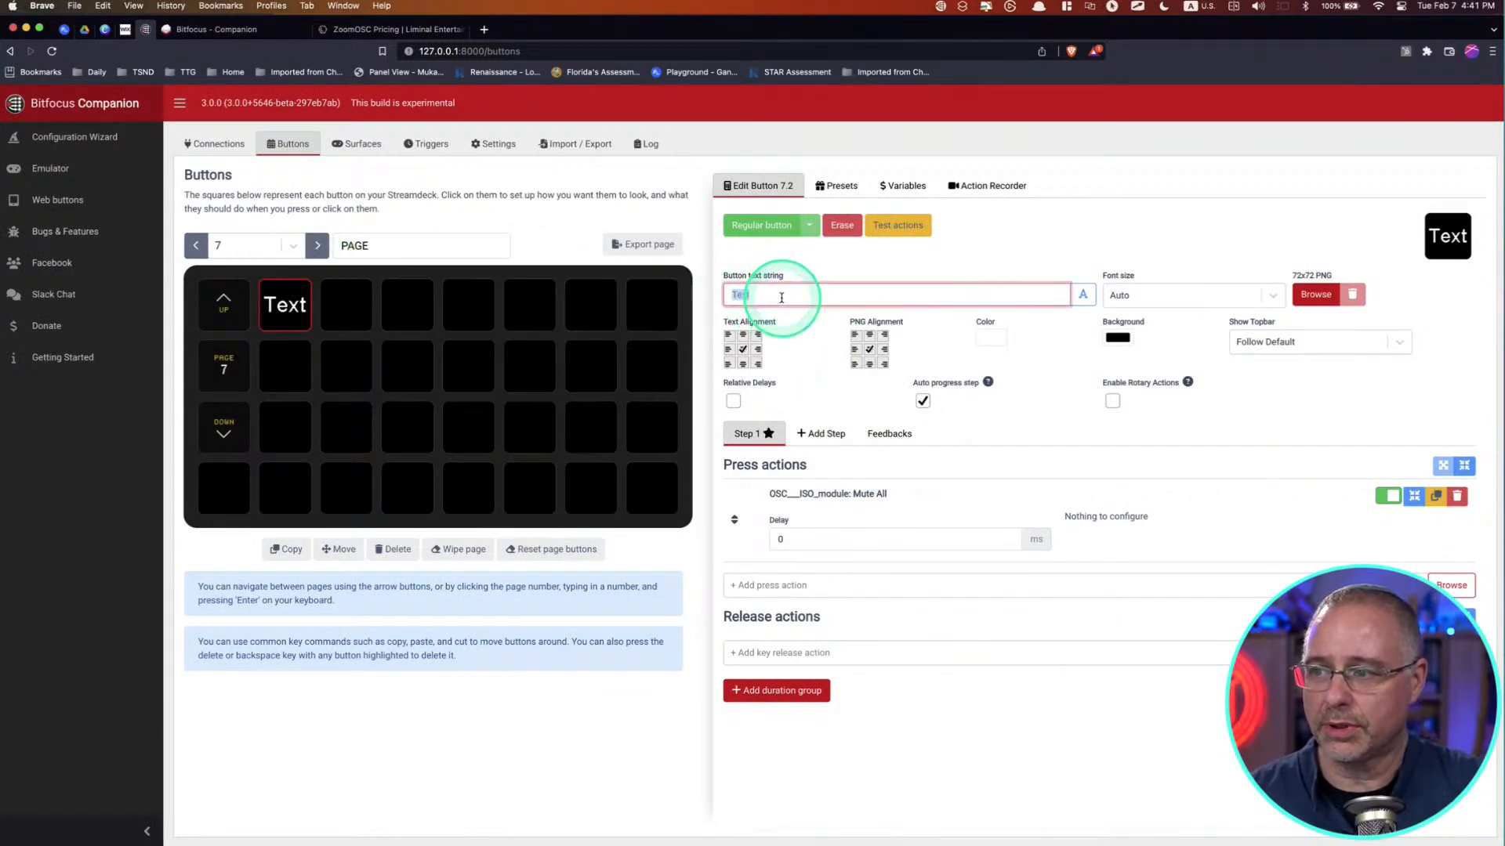
{"action": "type", "text": "Mute"}
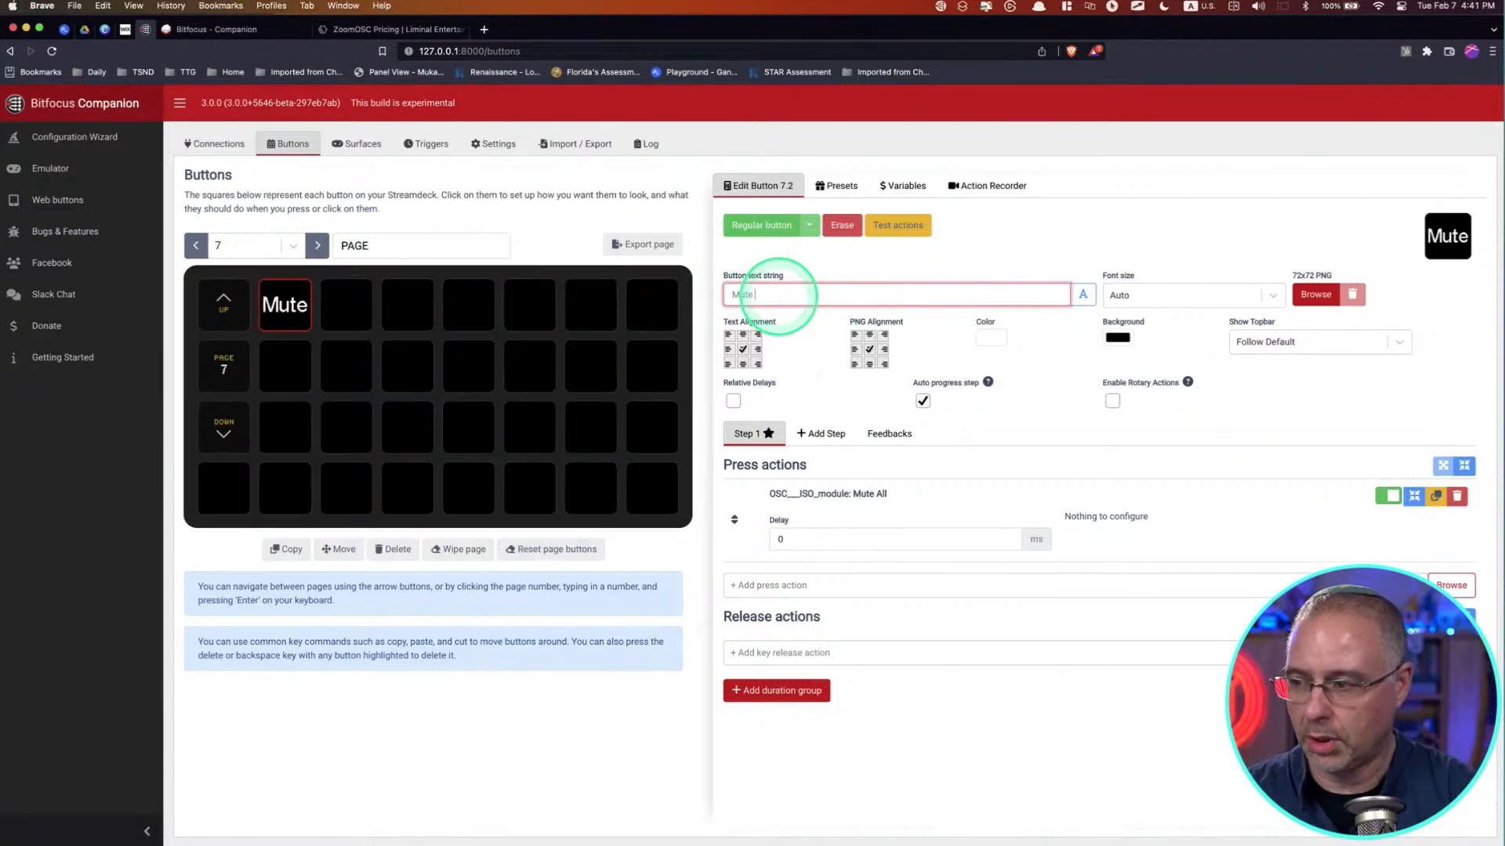
{"action": "type", "text": " All"}
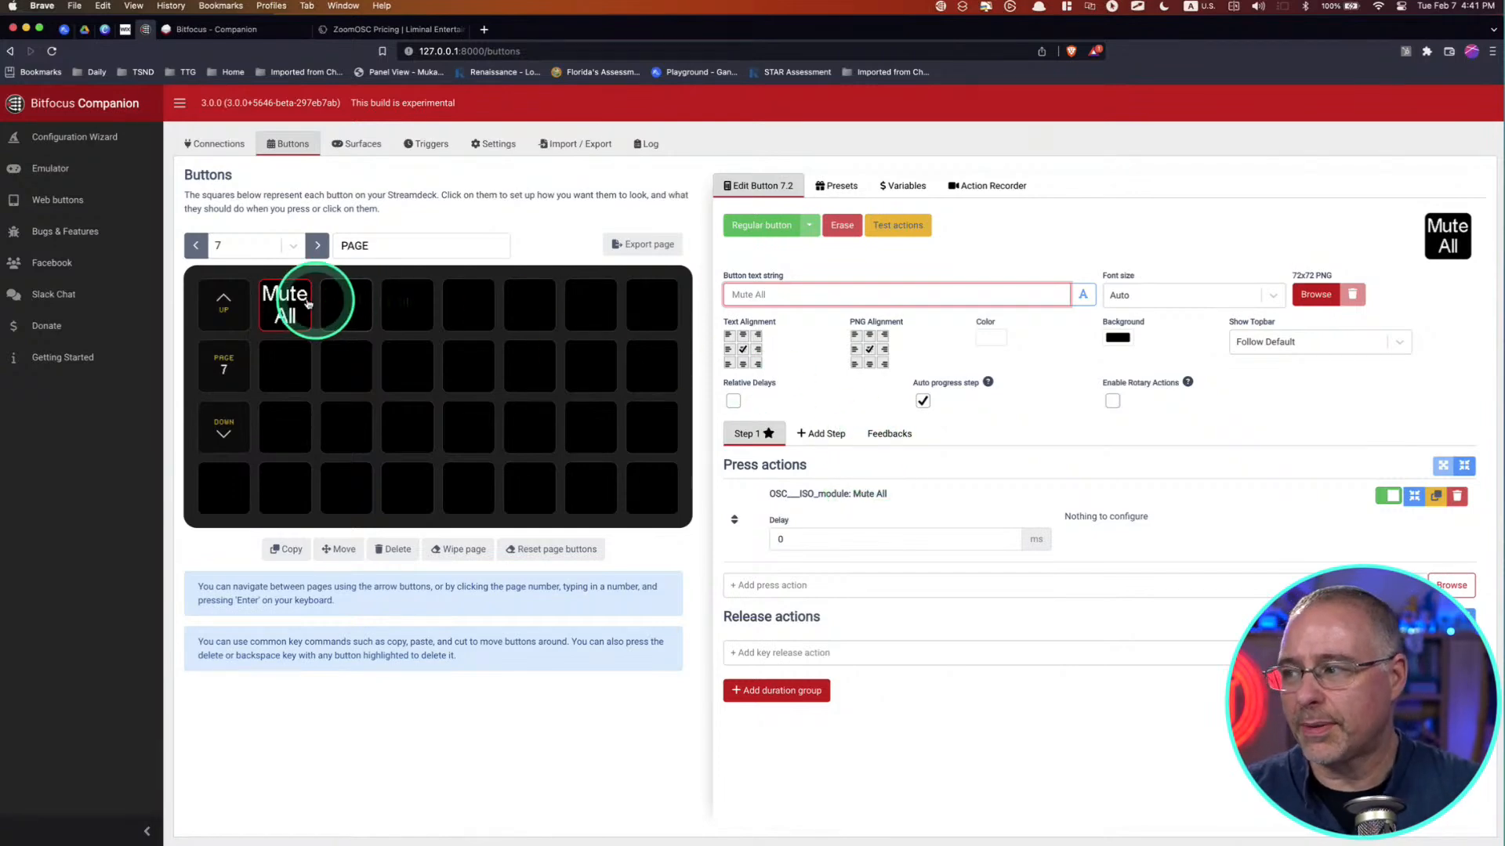
Step: Make the empty slot beside Mute All a regular button, with "Mute" and the participant's first name as its text
{"action": "left_click", "coordinate": [353, 308]}
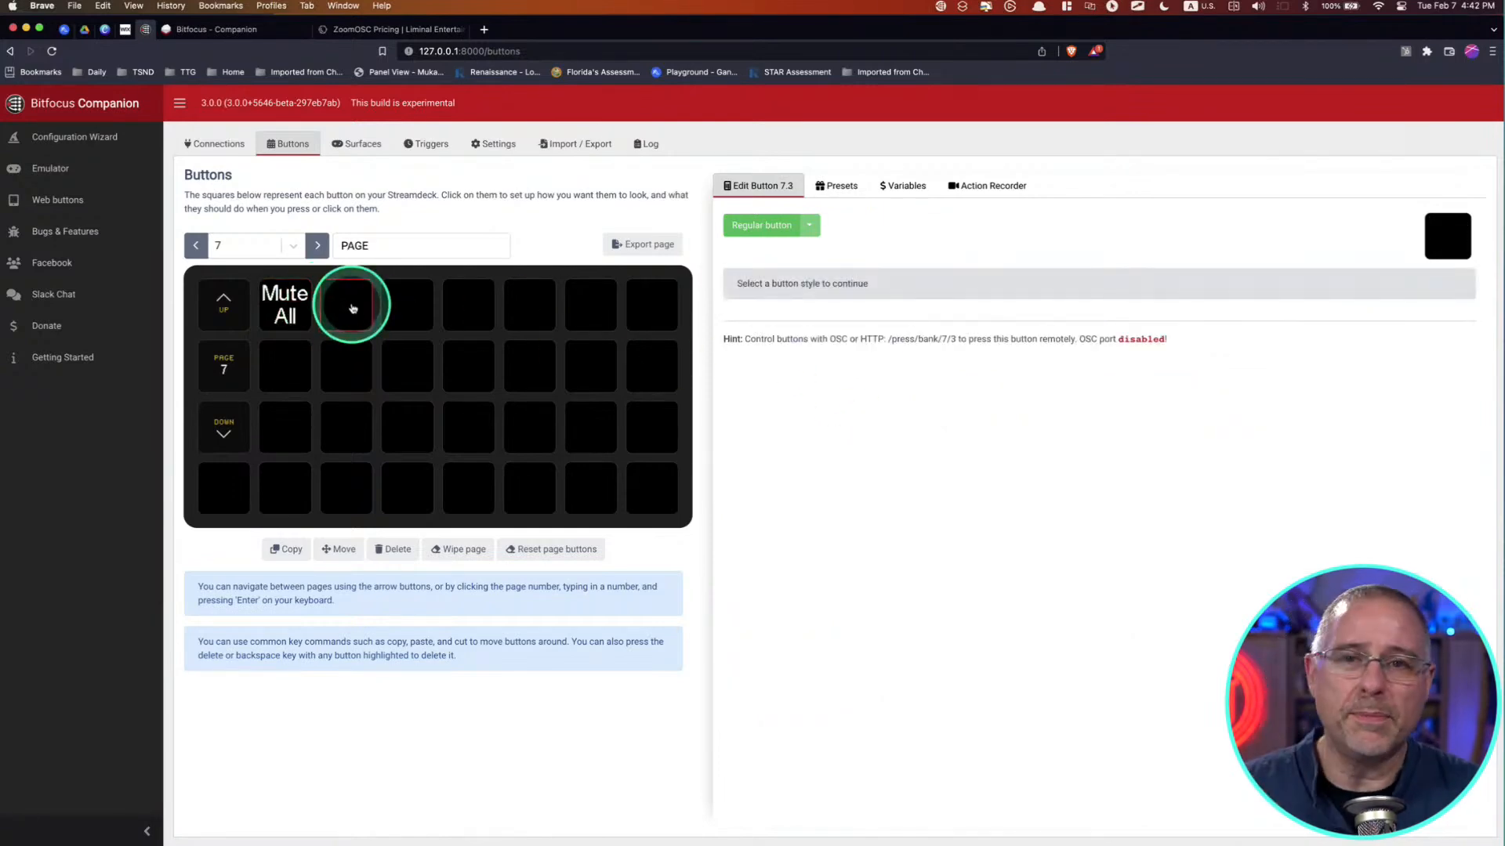
{"action": "left_click", "coordinate": [778, 227]}
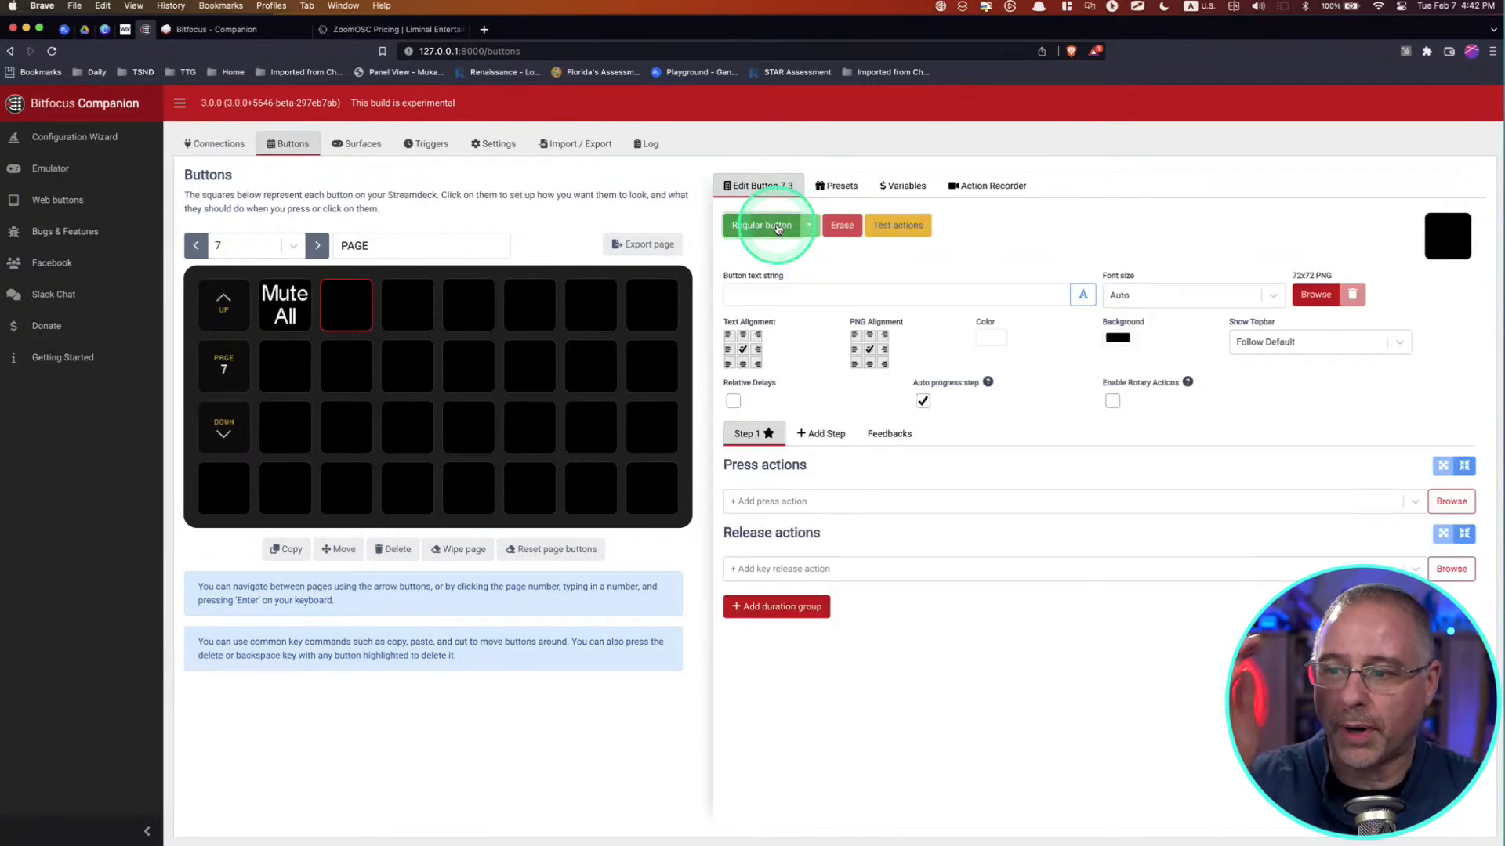
{"action": "left_click", "coordinate": [838, 292]}
{"action": "type", "text": "Mute David"}
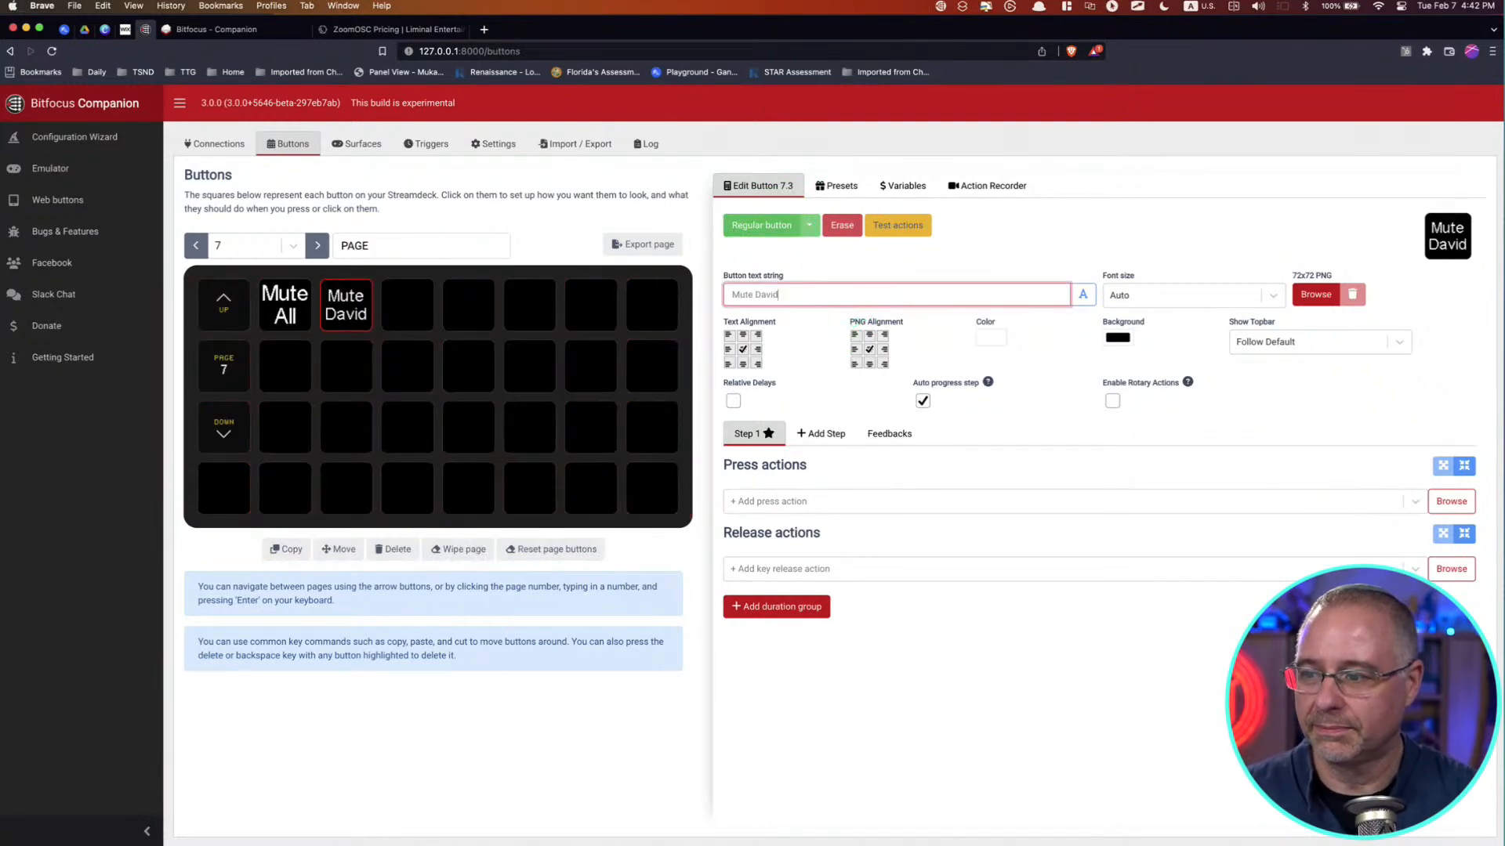
Step: Add the OSC/ISO module's Mute press action to this button and enter the participant's full name as the username
{"action": "left_click", "coordinate": [820, 503]}
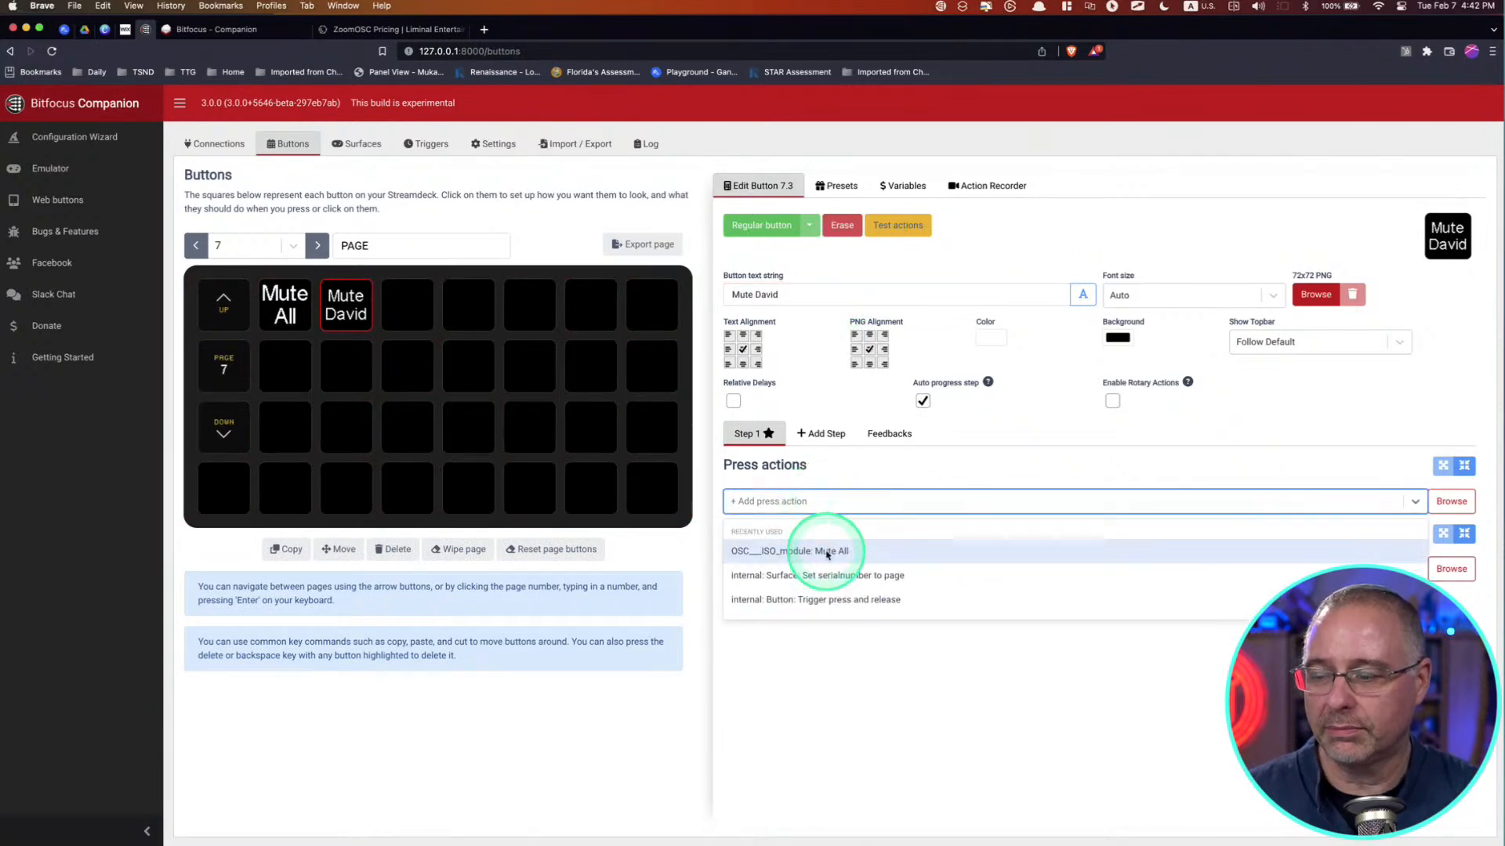
{"action": "type", "text": "mute"}
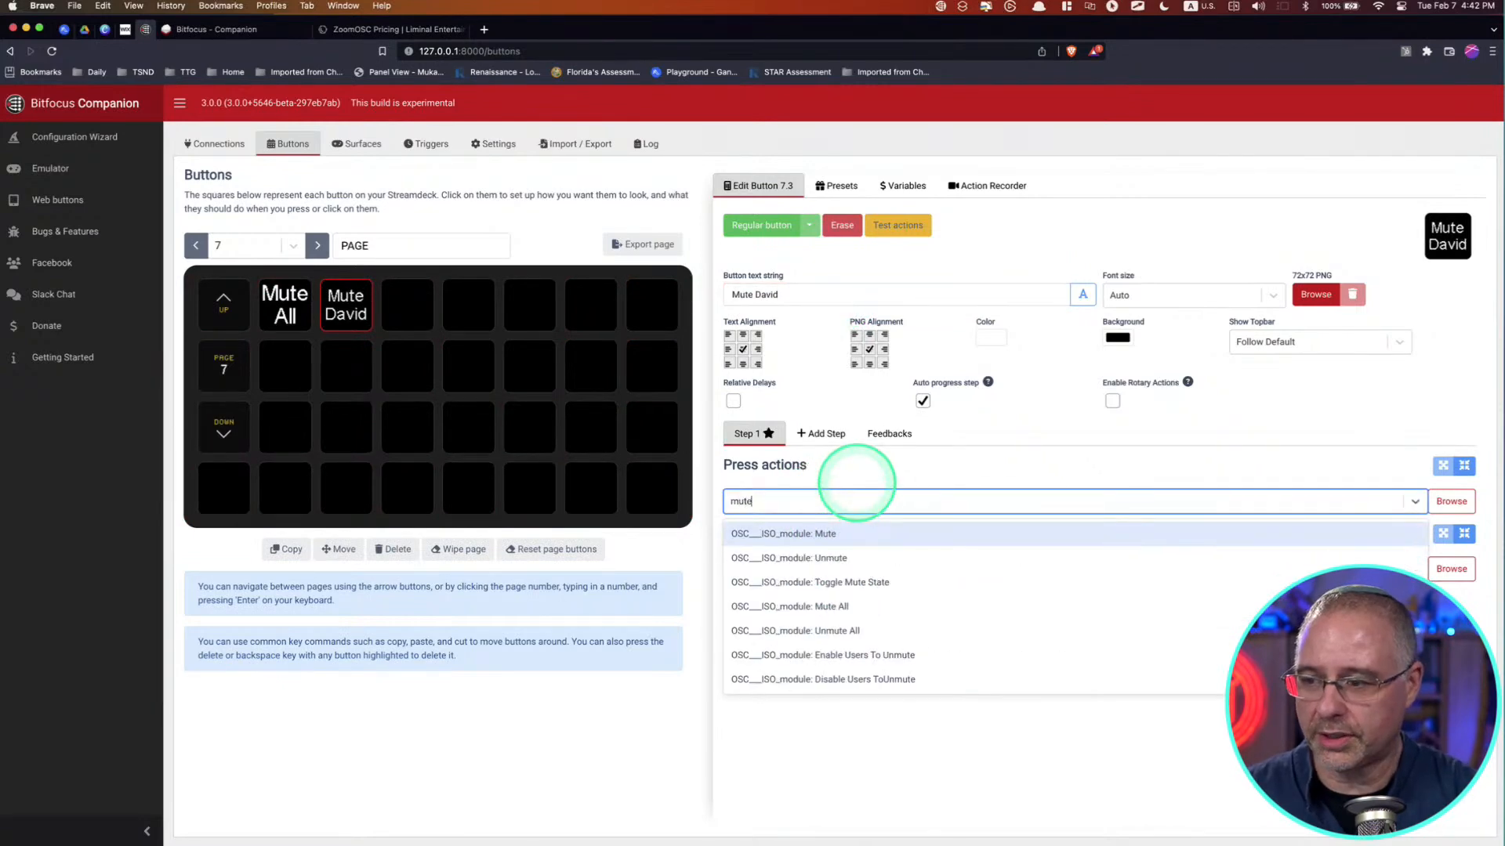
{"action": "left_click", "coordinate": [815, 533]}
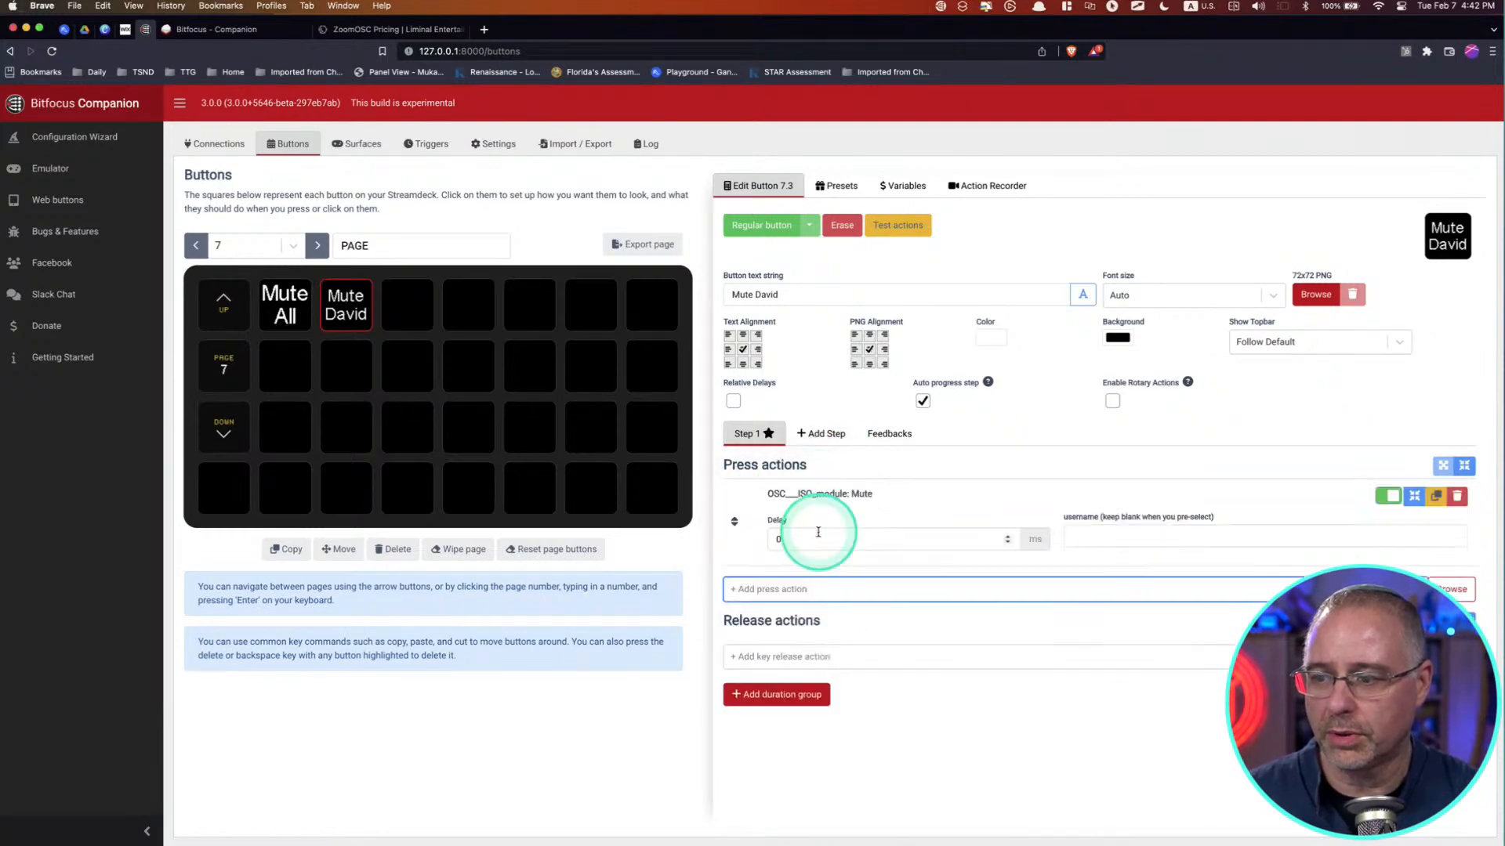
{"action": "left_click", "coordinate": [1106, 538]}
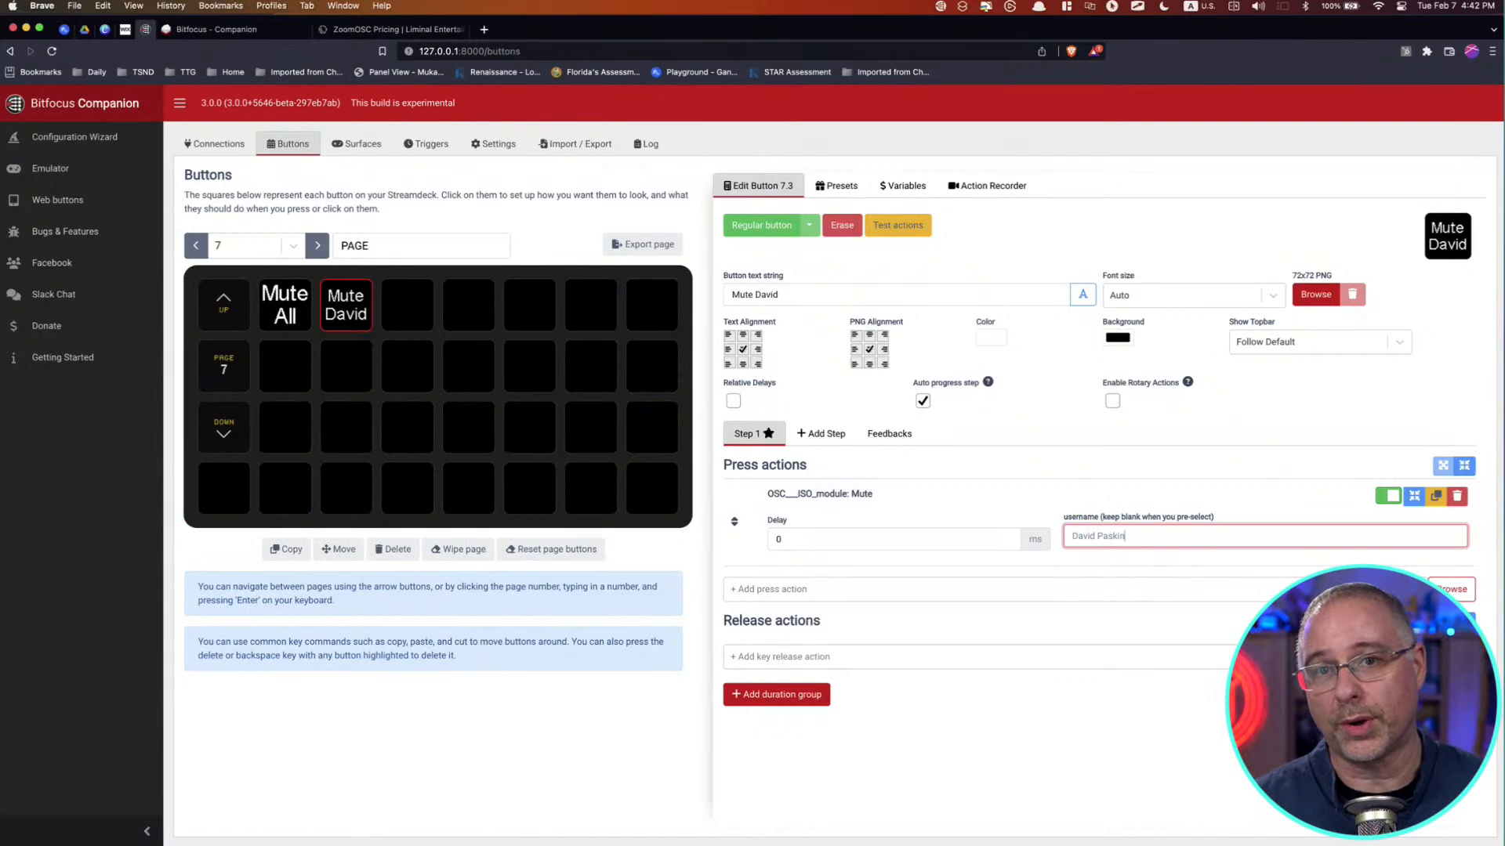
{"action": "left_click", "coordinate": [970, 496]}
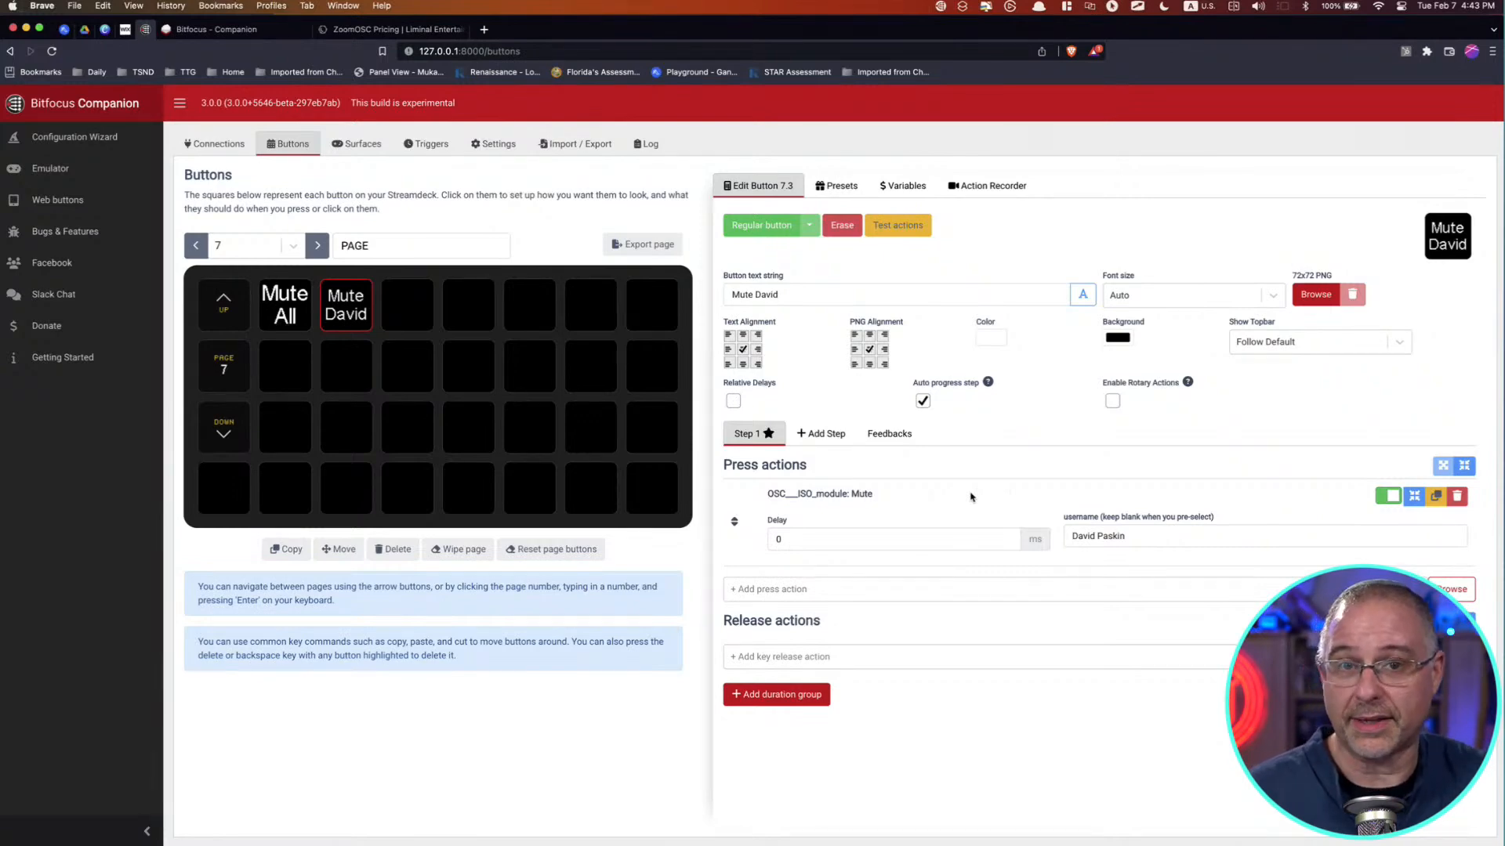
{"action": "left_click", "coordinate": [970, 592]}
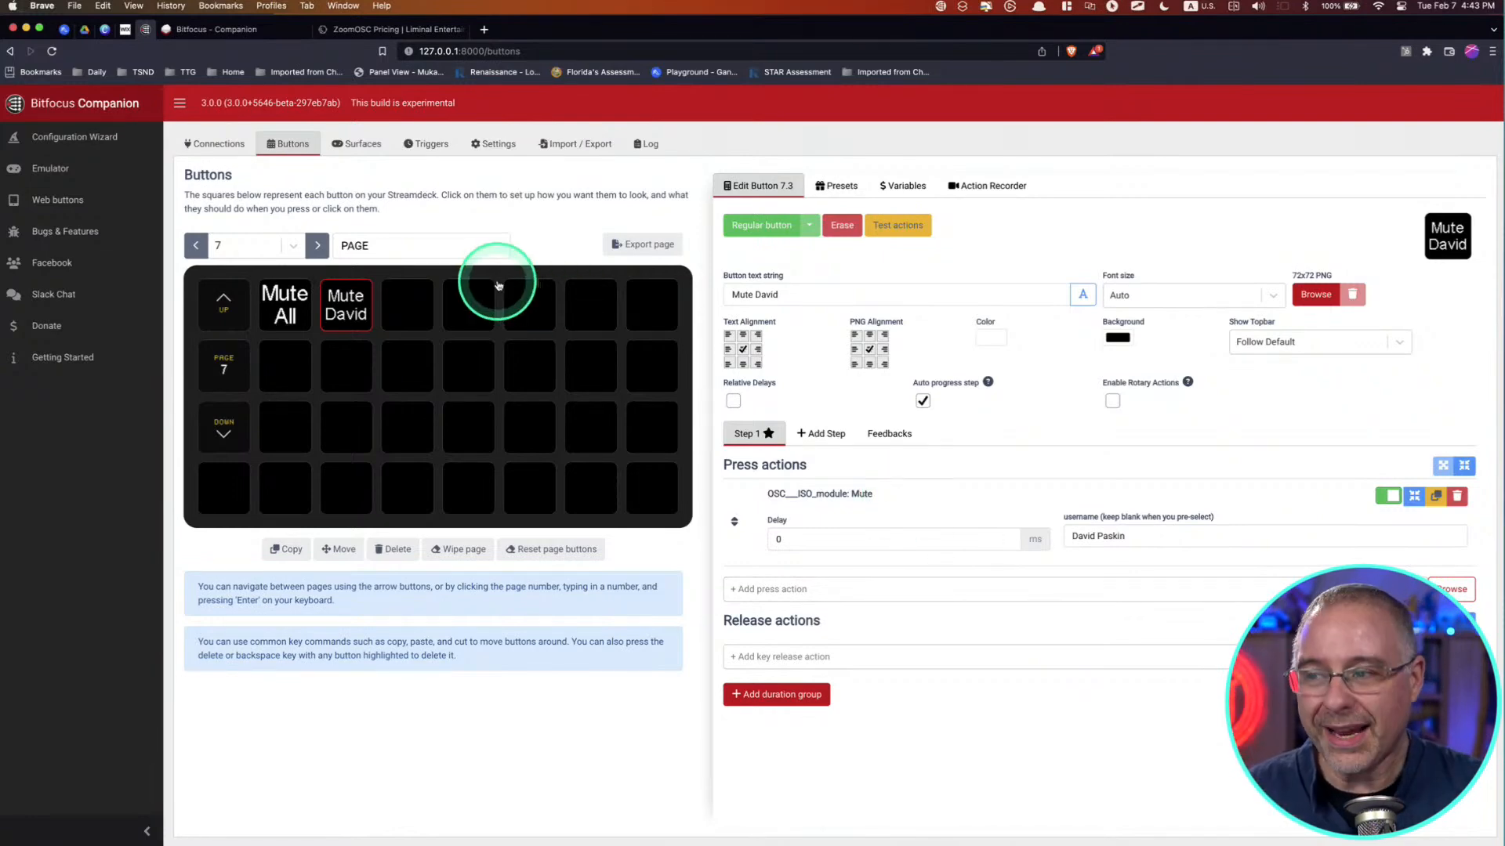
Step: Open the Zoom OSC/ISO presets and look through the Select from Participants buttons
{"action": "left_click", "coordinate": [843, 188]}
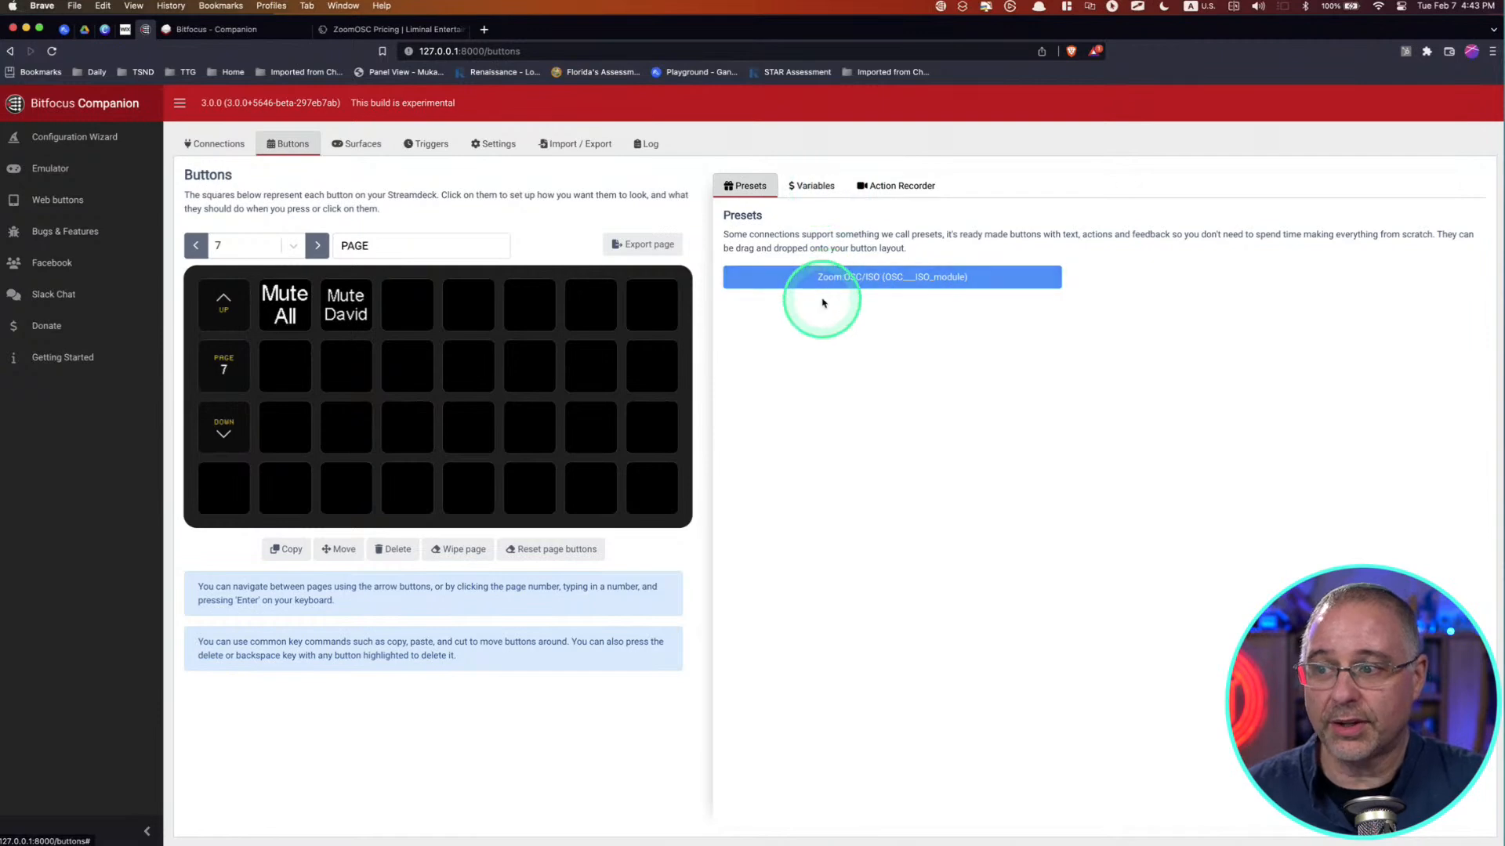
{"action": "left_click", "coordinate": [868, 282]}
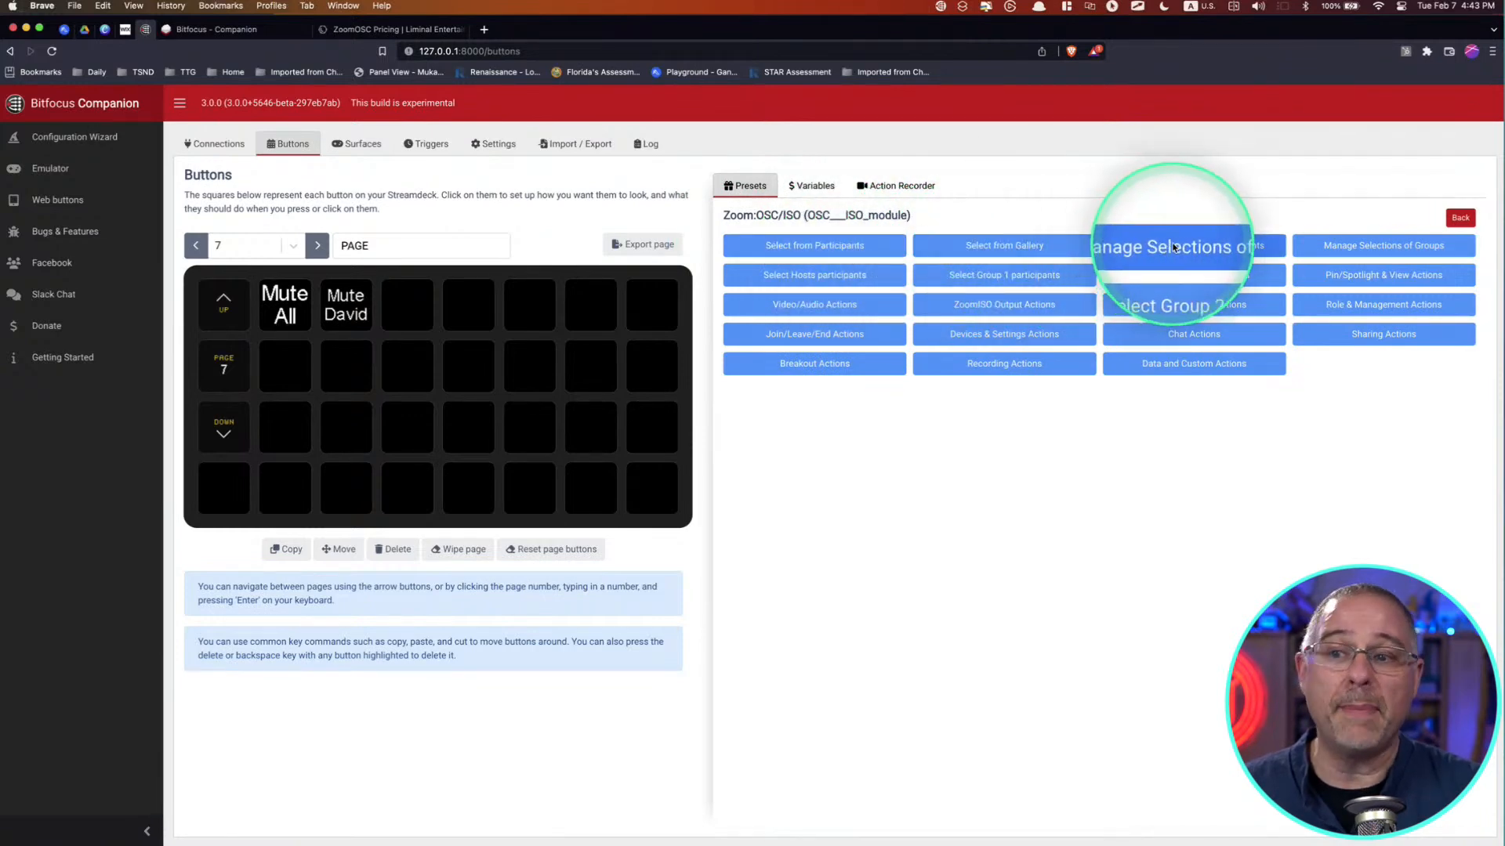
{"action": "left_click", "coordinate": [835, 247]}
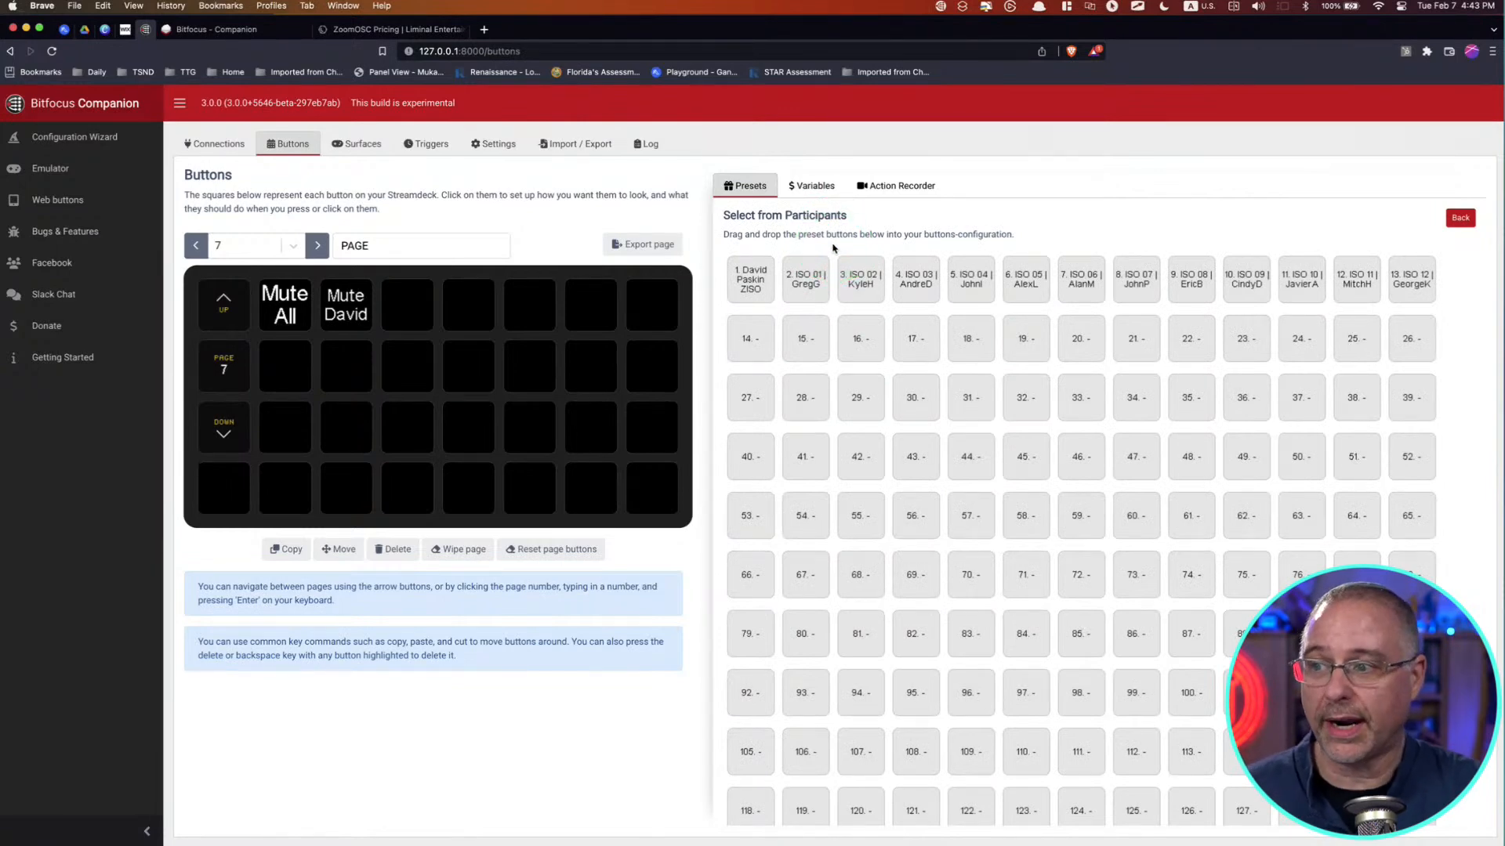
{"action": "left_click", "coordinate": [744, 286]}
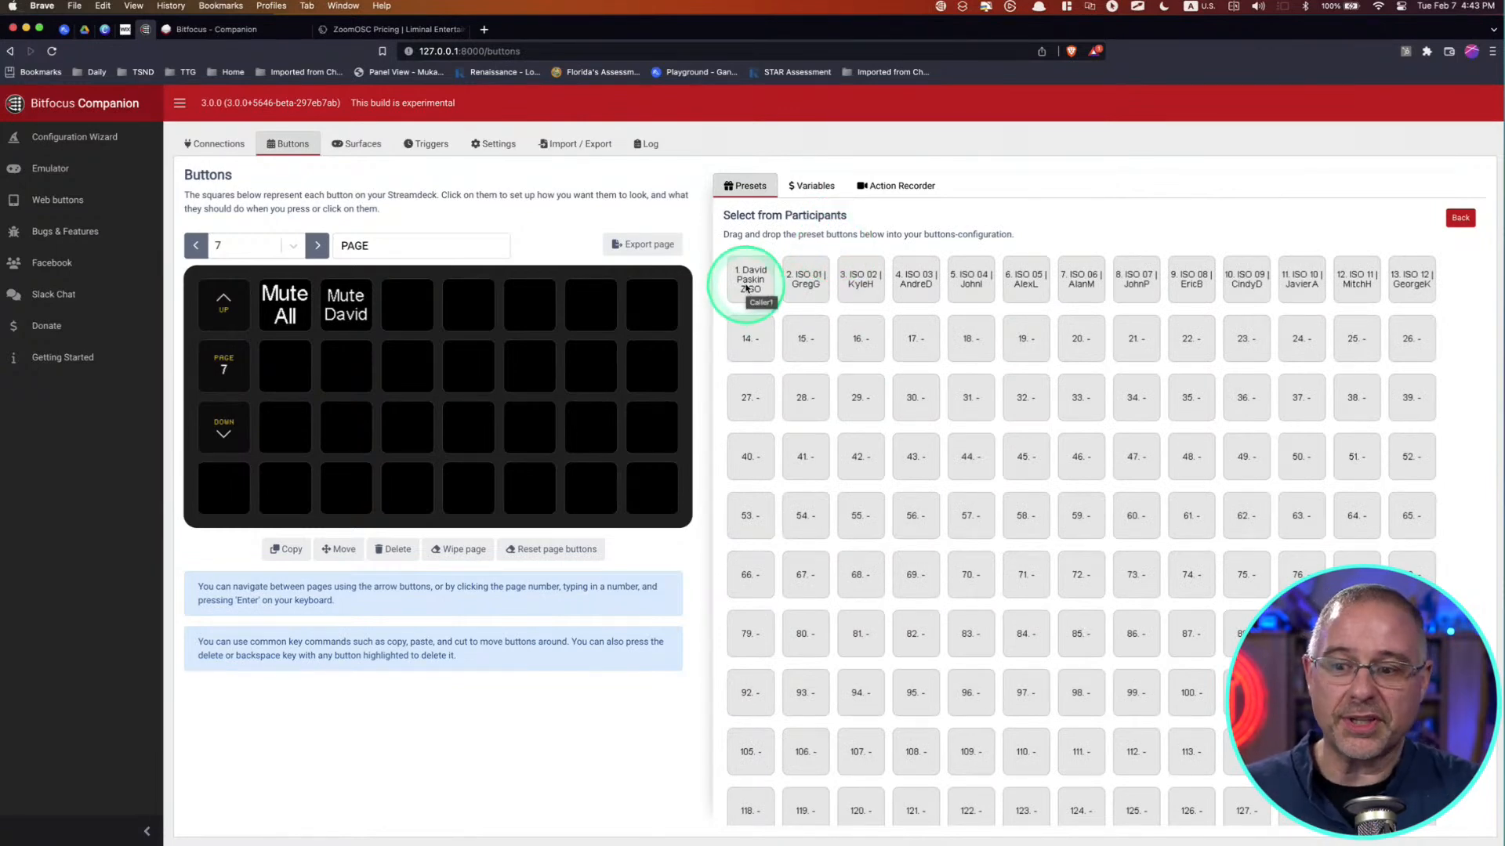
{"action": "scroll", "coordinate": [978, 487], "scroll_direction": "down", "scroll_amount": 6}
{"action": "scroll", "coordinate": [978, 487], "scroll_direction": "down", "scroll_amount": 20}
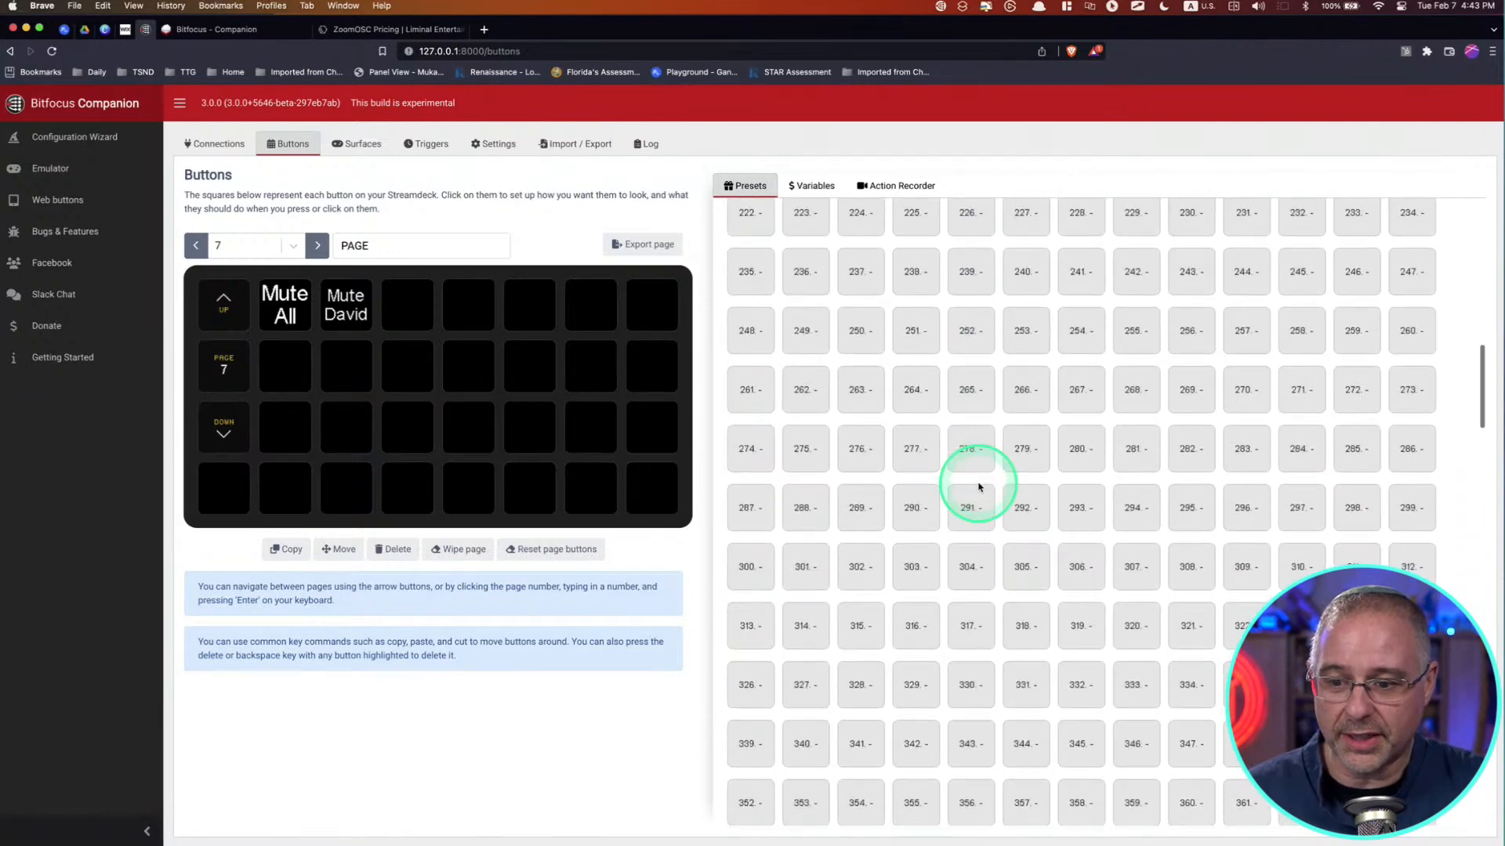
{"action": "scroll", "coordinate": [978, 487], "scroll_direction": "down", "scroll_amount": 9}
{"action": "left_click", "coordinate": [978, 486]}
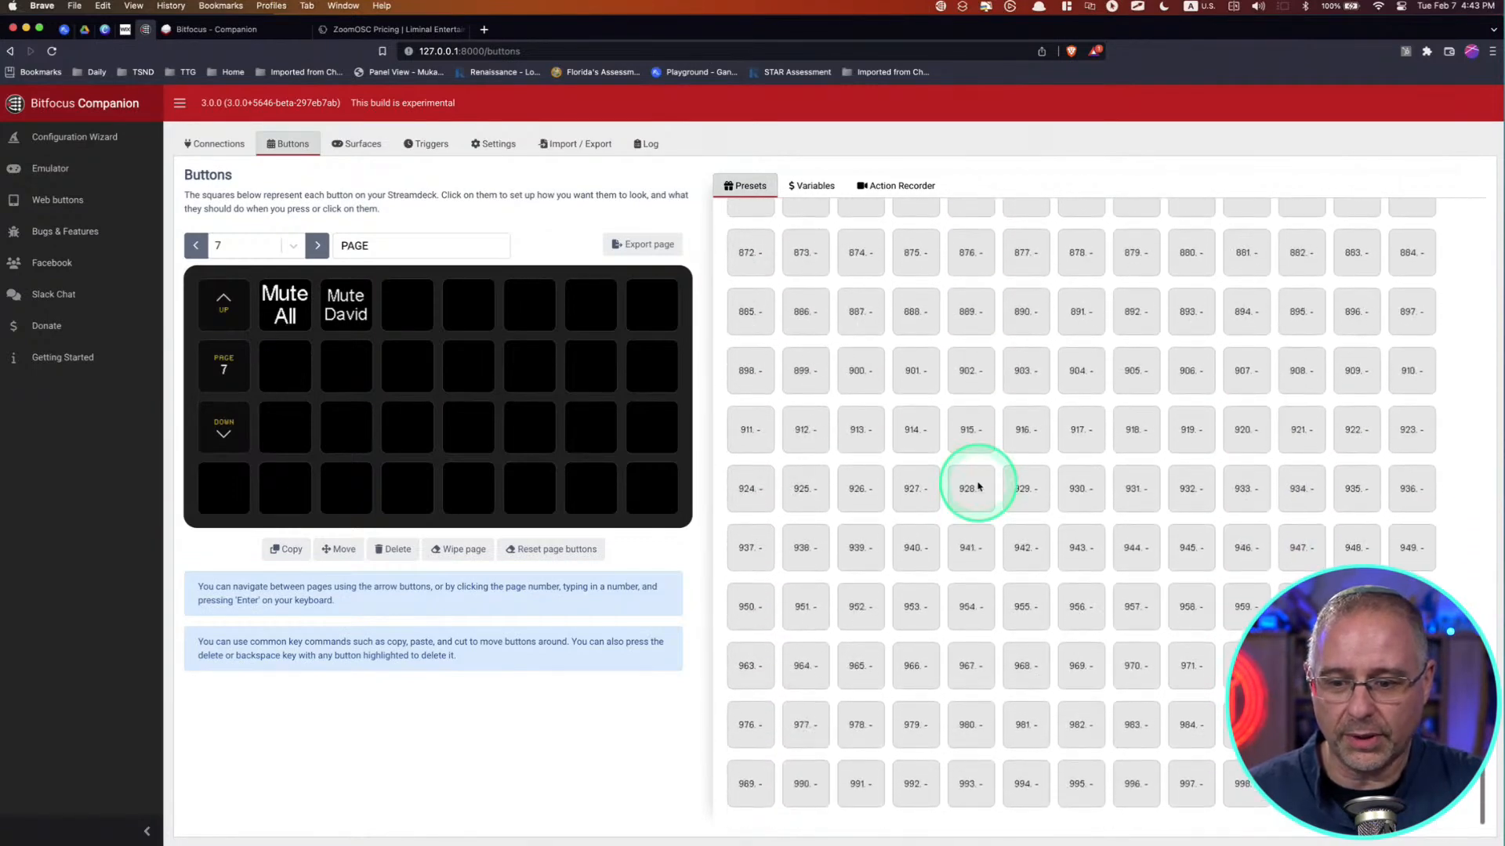
{"action": "scroll", "coordinate": [978, 486], "scroll_direction": "up", "scroll_amount": 20}
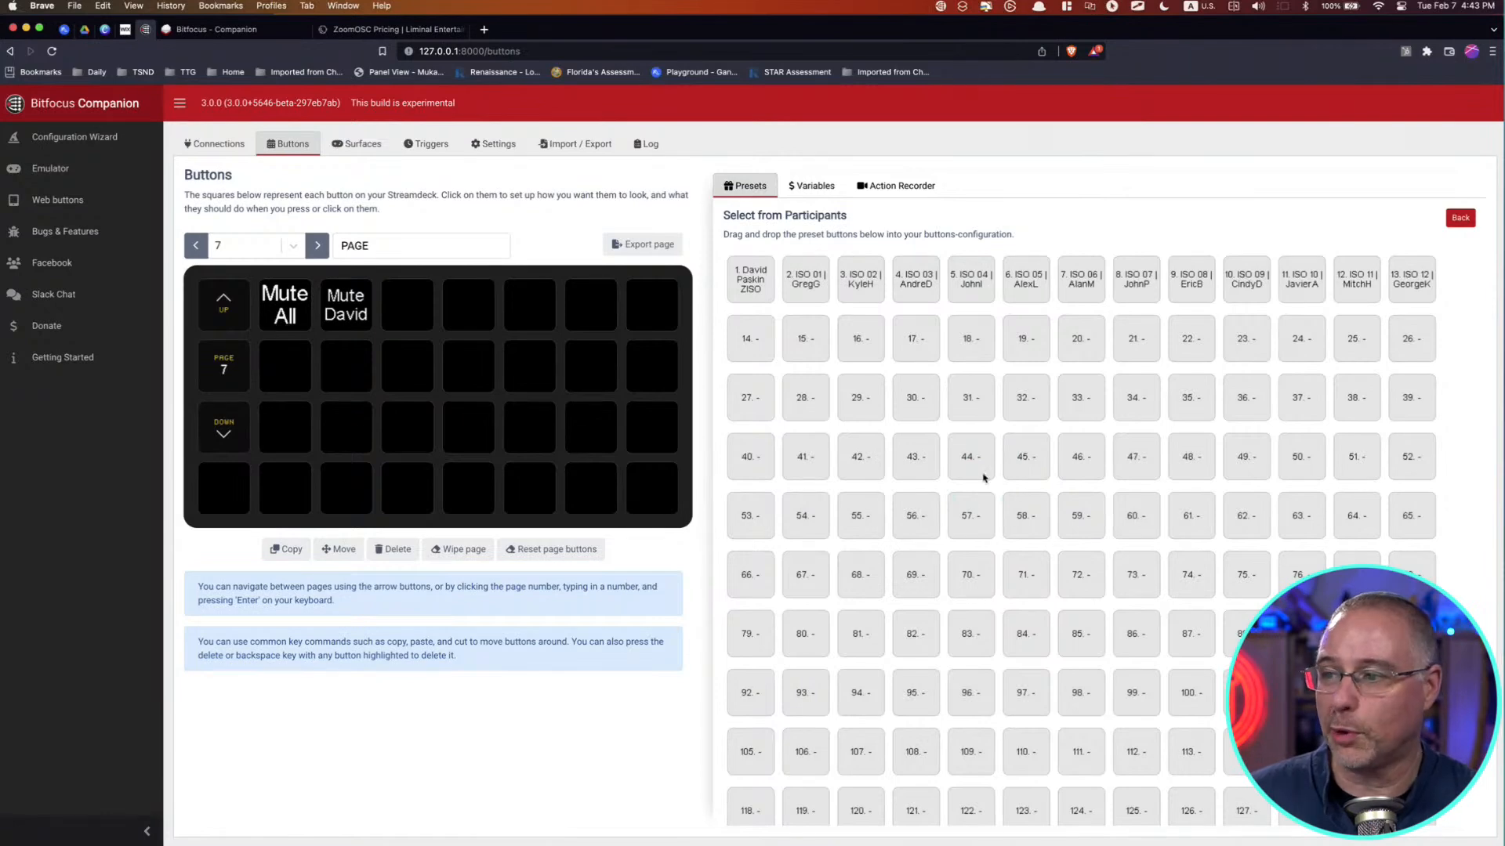
{"action": "left_click", "coordinate": [745, 278]}
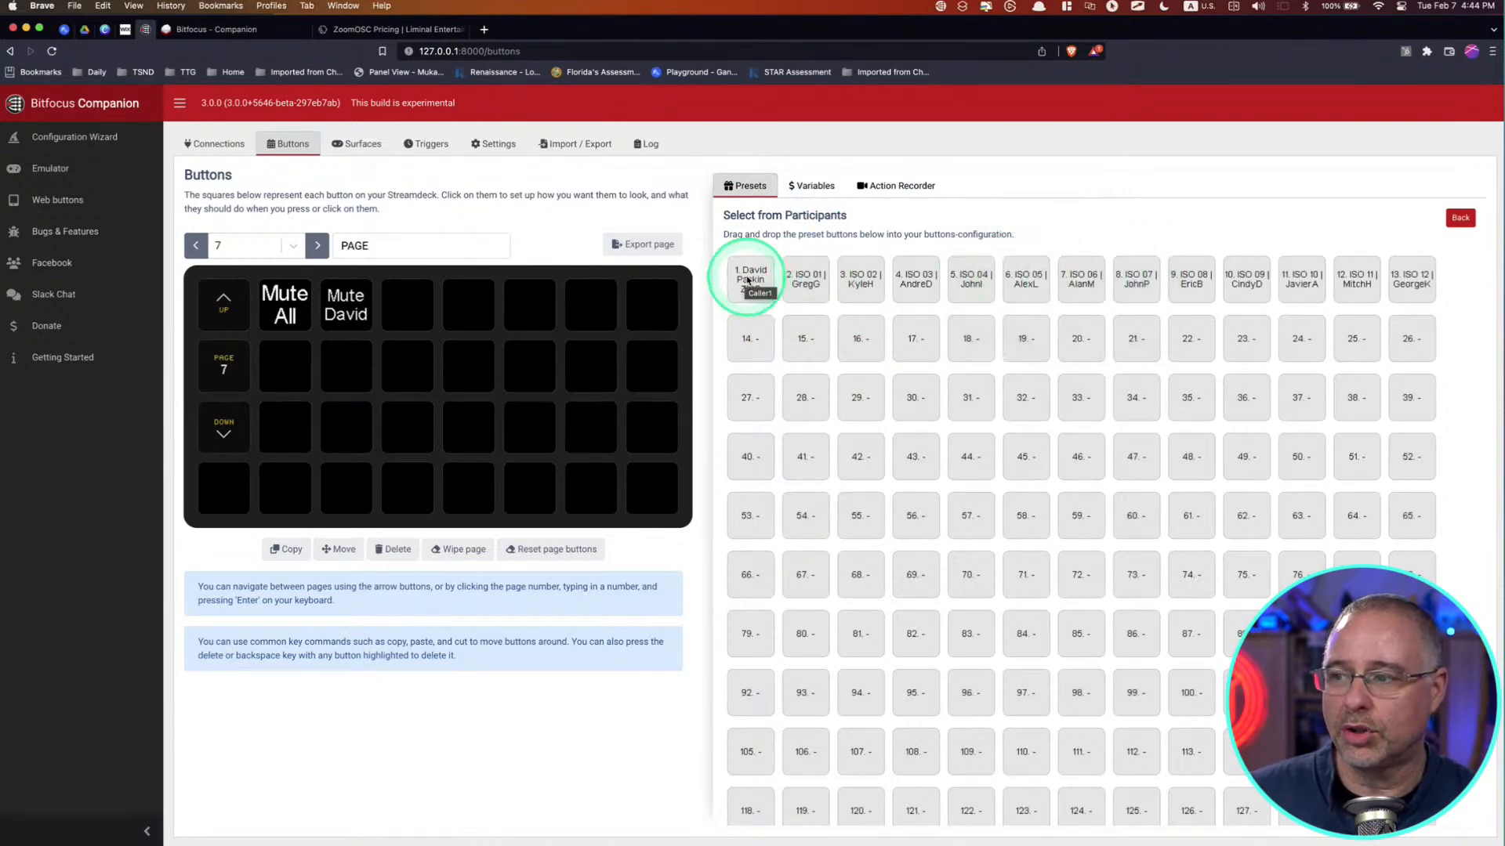
Step: Place the participant 1, 2 and 3 presets side by side in page 7's second row, with participant 3 repeated in the next slot
{"action": "left_click_drag", "start_coordinate": [748, 279], "coordinate": [294, 359]}
{"action": "left_click_drag", "start_coordinate": [796, 282], "coordinate": [343, 378]}
{"action": "left_click_drag", "start_coordinate": [862, 281], "coordinate": [439, 367]}
{"action": "left_click_drag", "start_coordinate": [863, 282], "coordinate": [475, 363]}
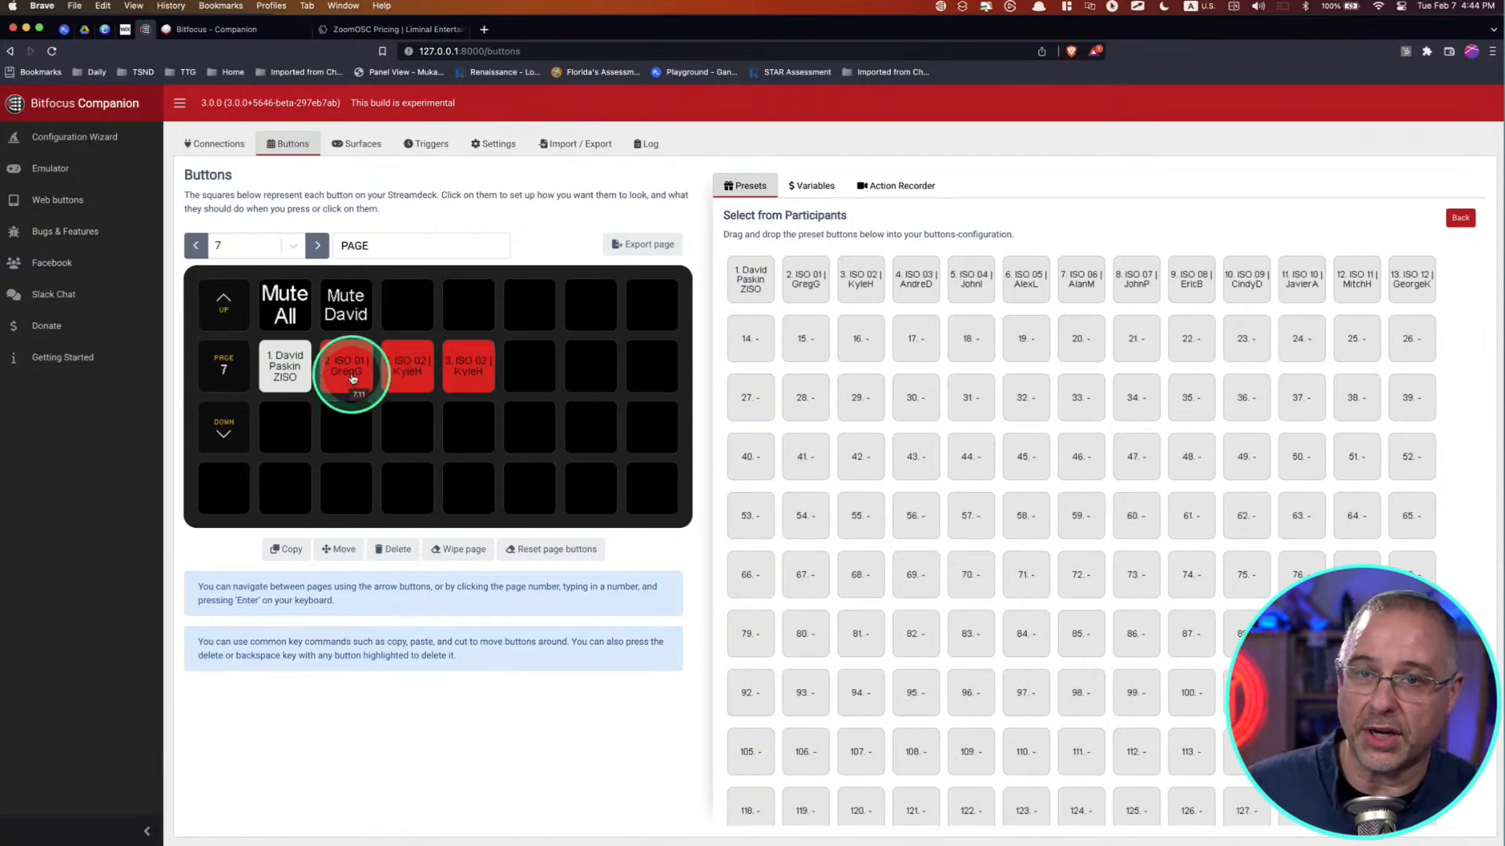
Step: Clear the username from the single-participant mute button's action and shorten its button text to "Mute"
{"action": "left_click", "coordinate": [351, 312]}
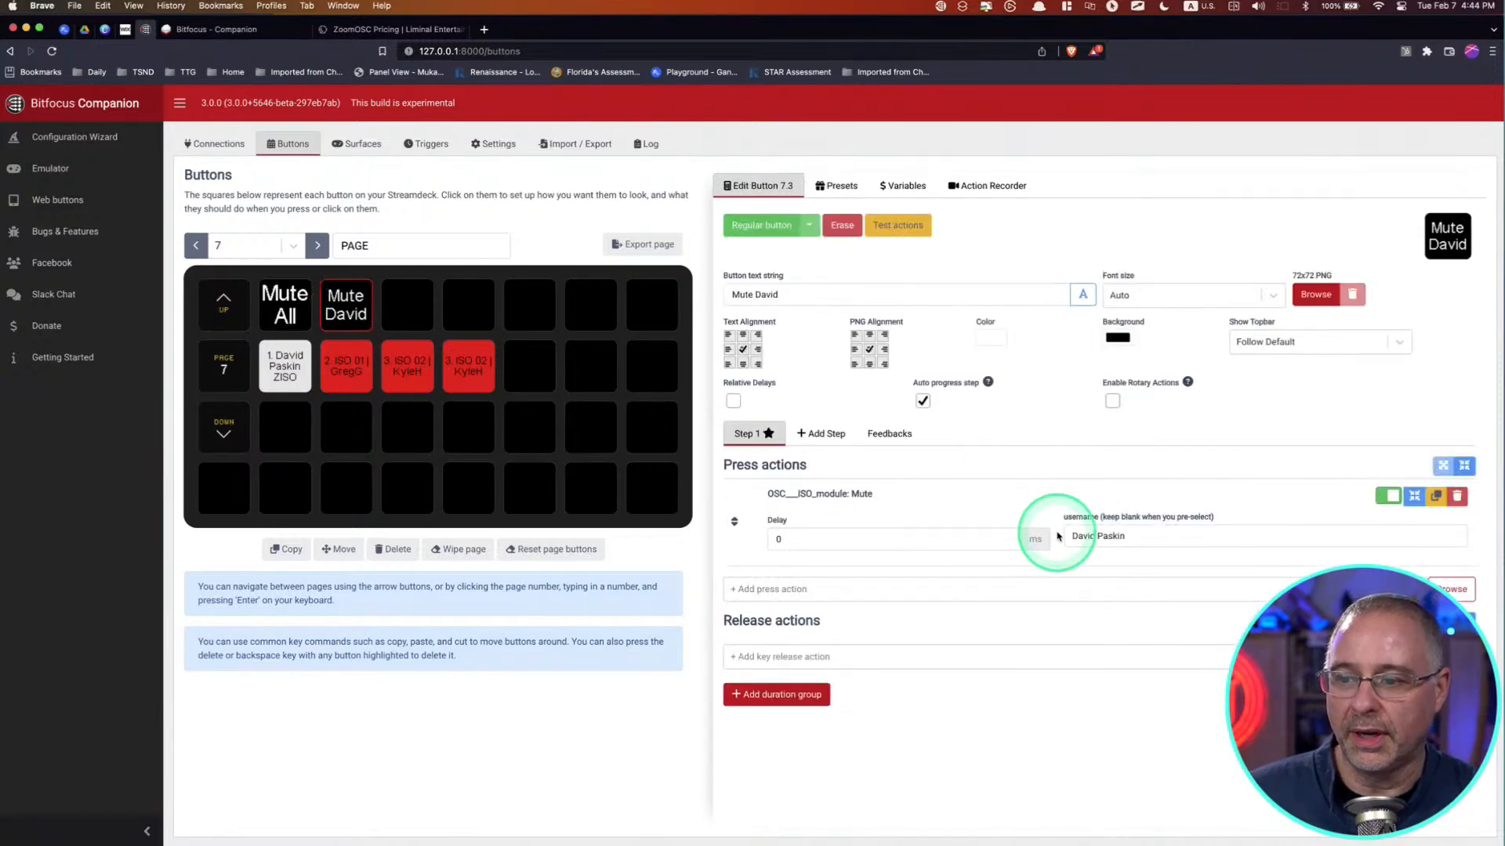
{"action": "triple_click", "coordinate": [1095, 537]}
{"action": "key", "text": "BackSpace"}
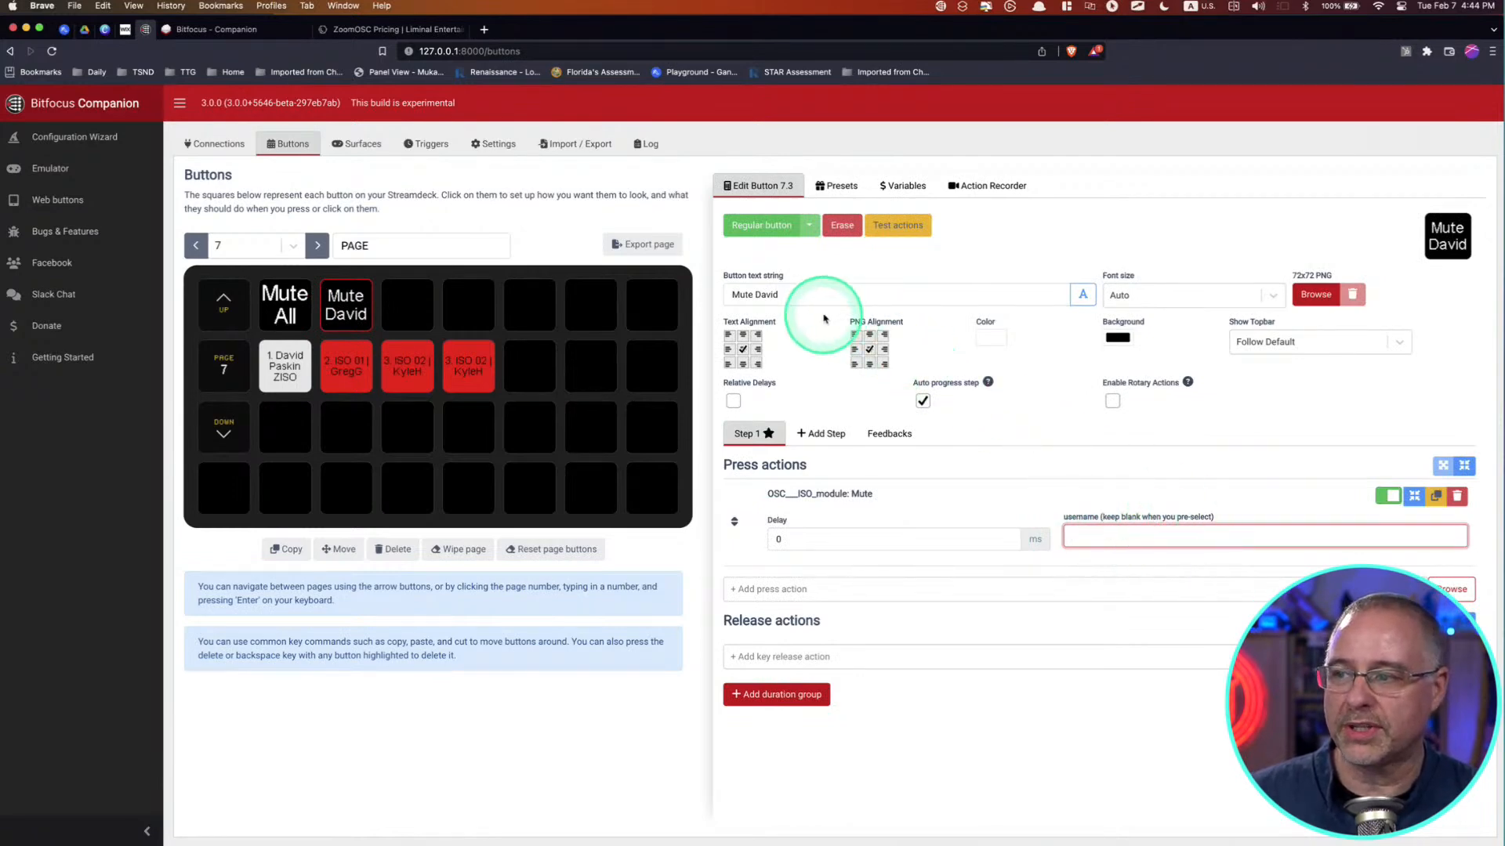
{"action": "double_click", "coordinate": [768, 295]}
{"action": "key", "text": "BackSpace"}
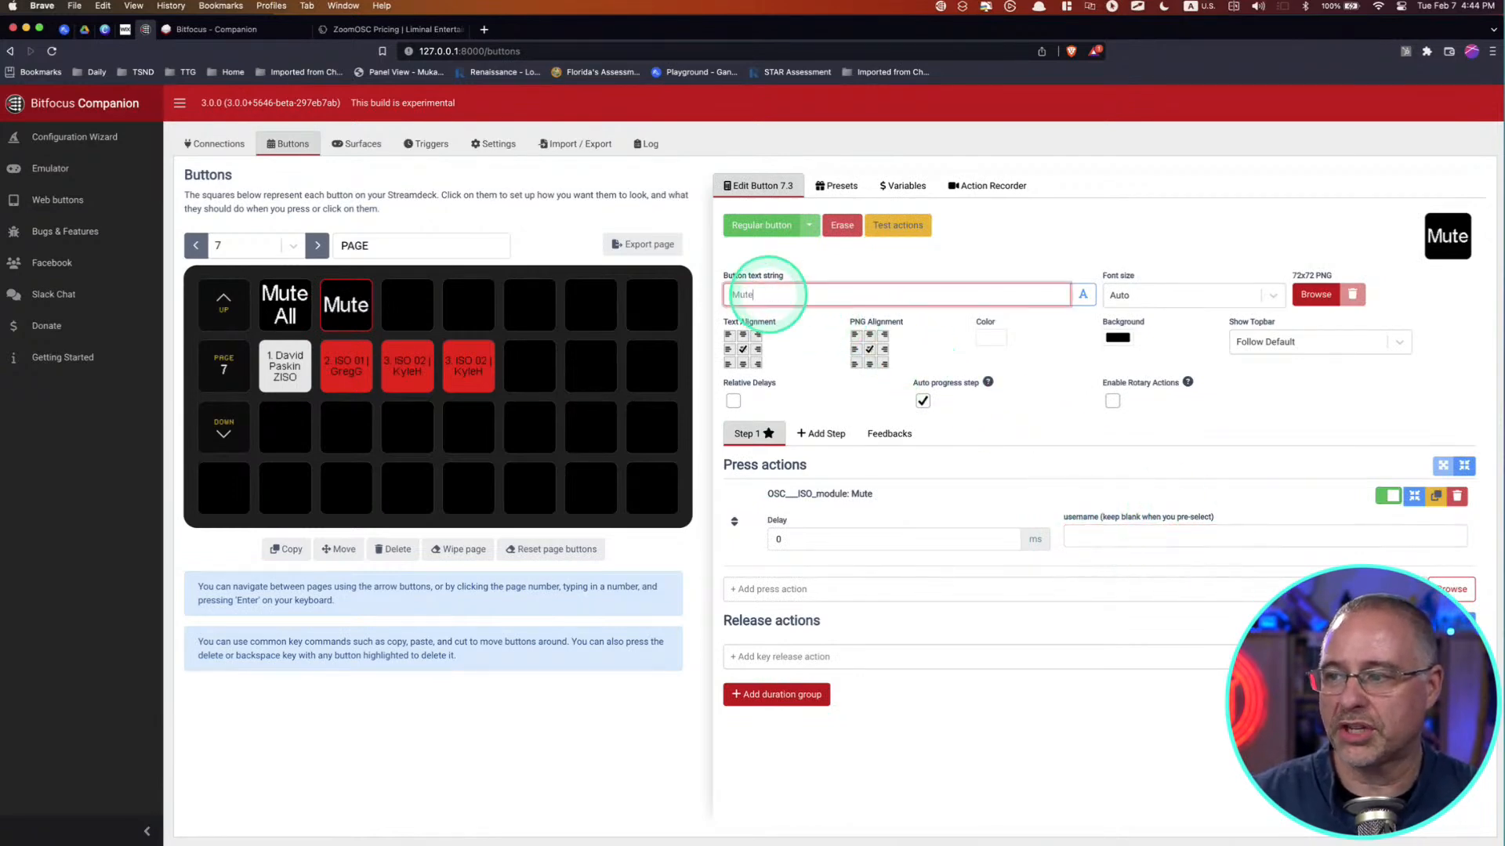
Step: Open the participant 2 preset button in the second row to examine its preselect press action
{"action": "left_click", "coordinate": [566, 294]}
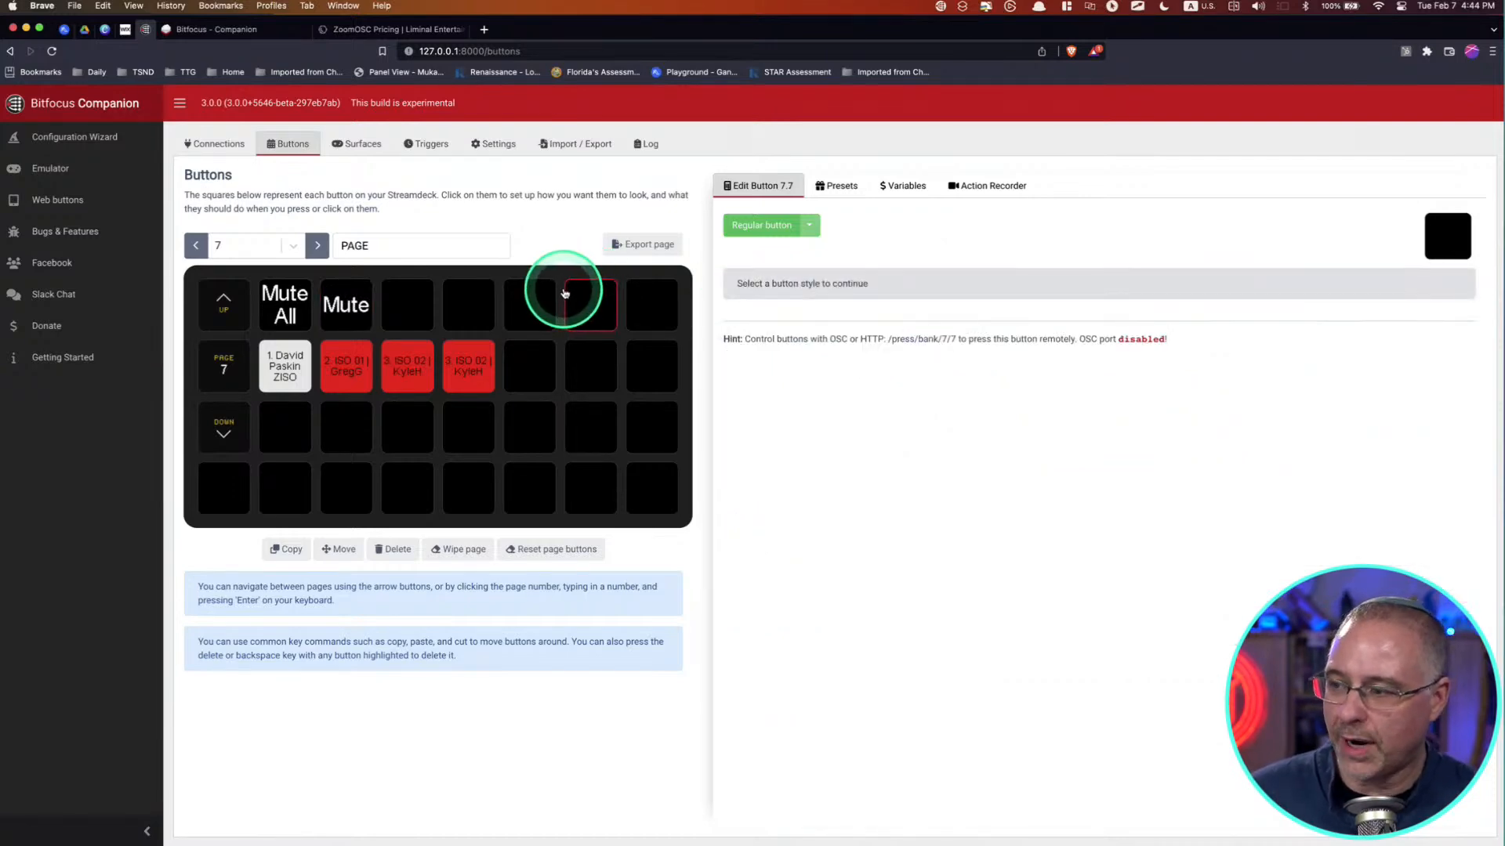
{"action": "left_click", "coordinate": [362, 367]}
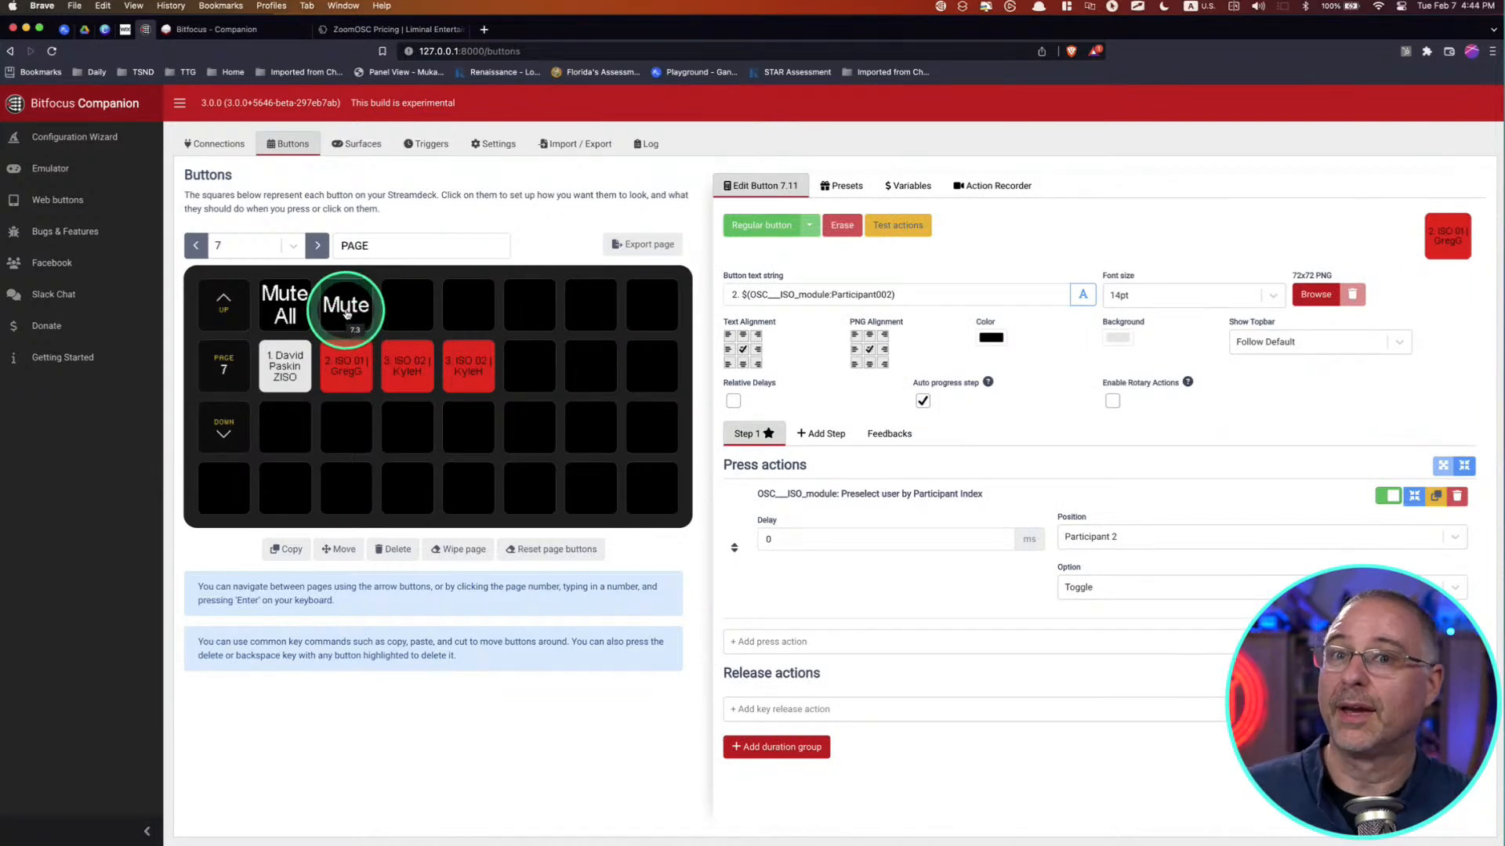
Step: Examine the participant variable in the button text of the participant 2 button in page 7's second row
{"action": "left_click", "coordinate": [344, 360]}
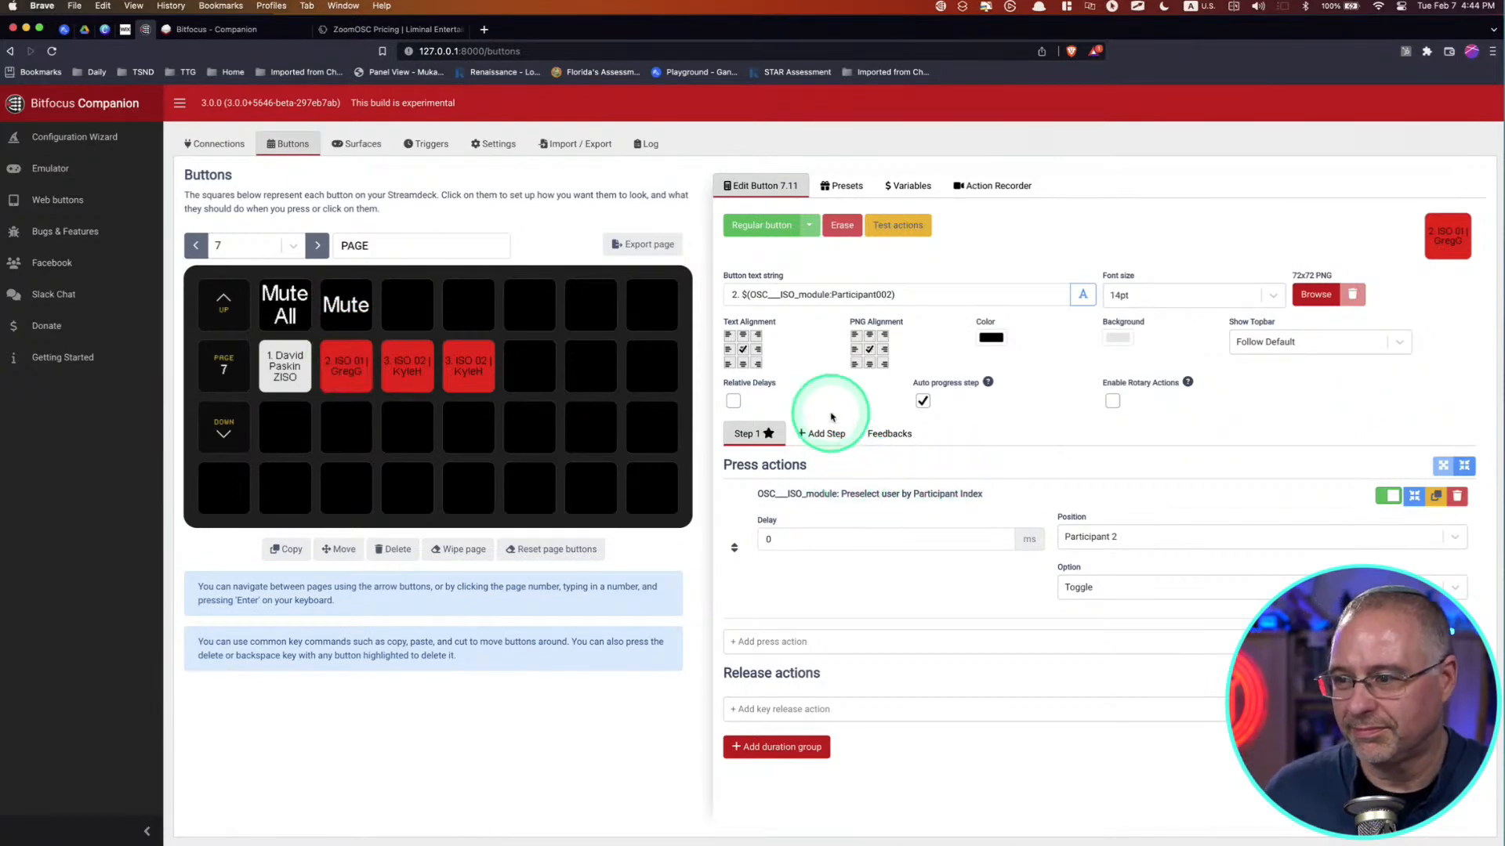
{"action": "left_click_drag", "start_coordinate": [899, 295], "coordinate": [744, 295]}
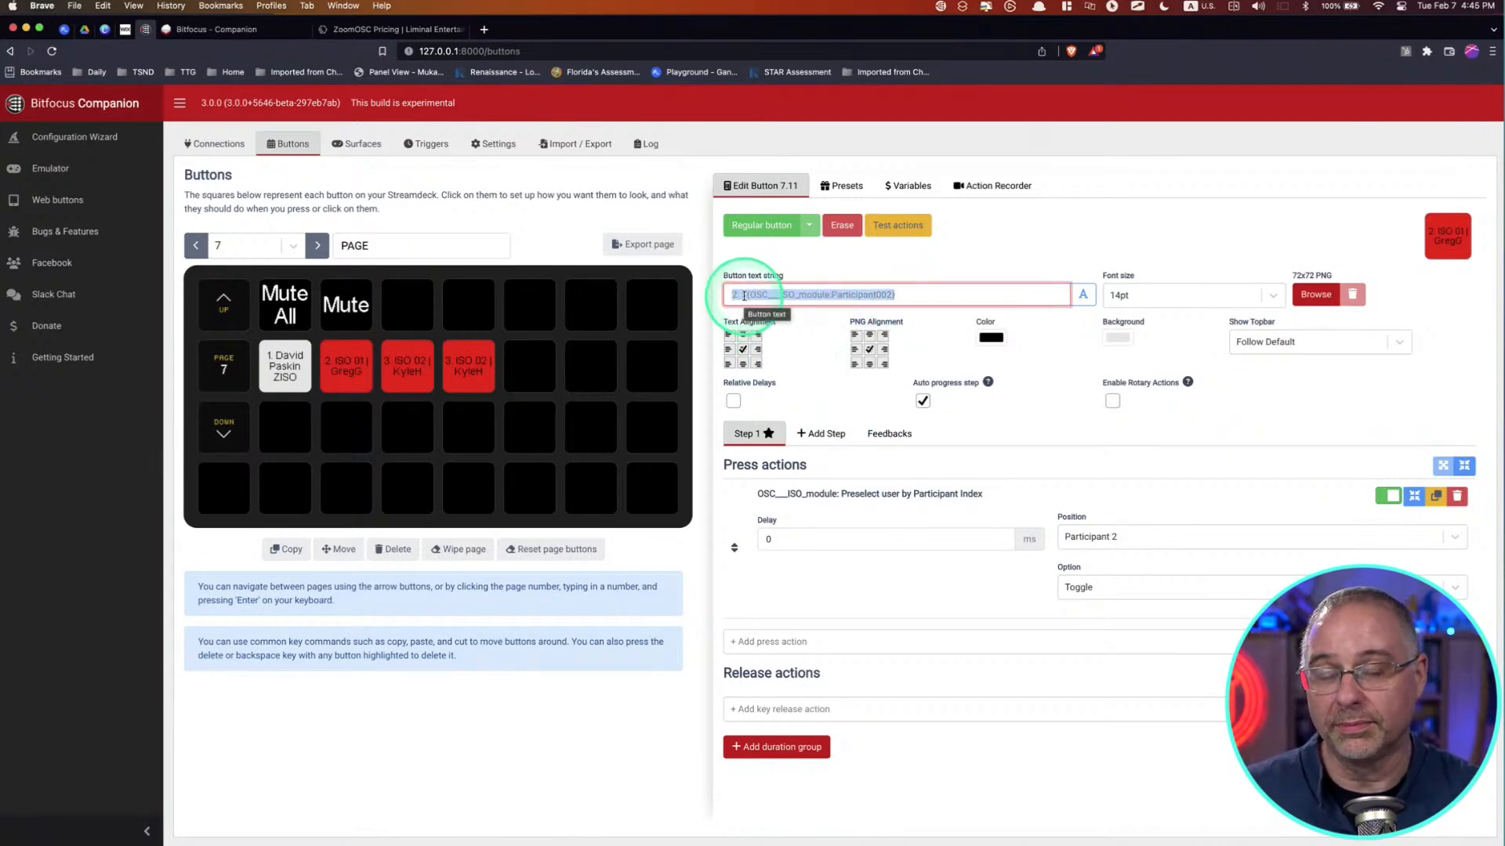
{"action": "left_click", "coordinate": [916, 295]}
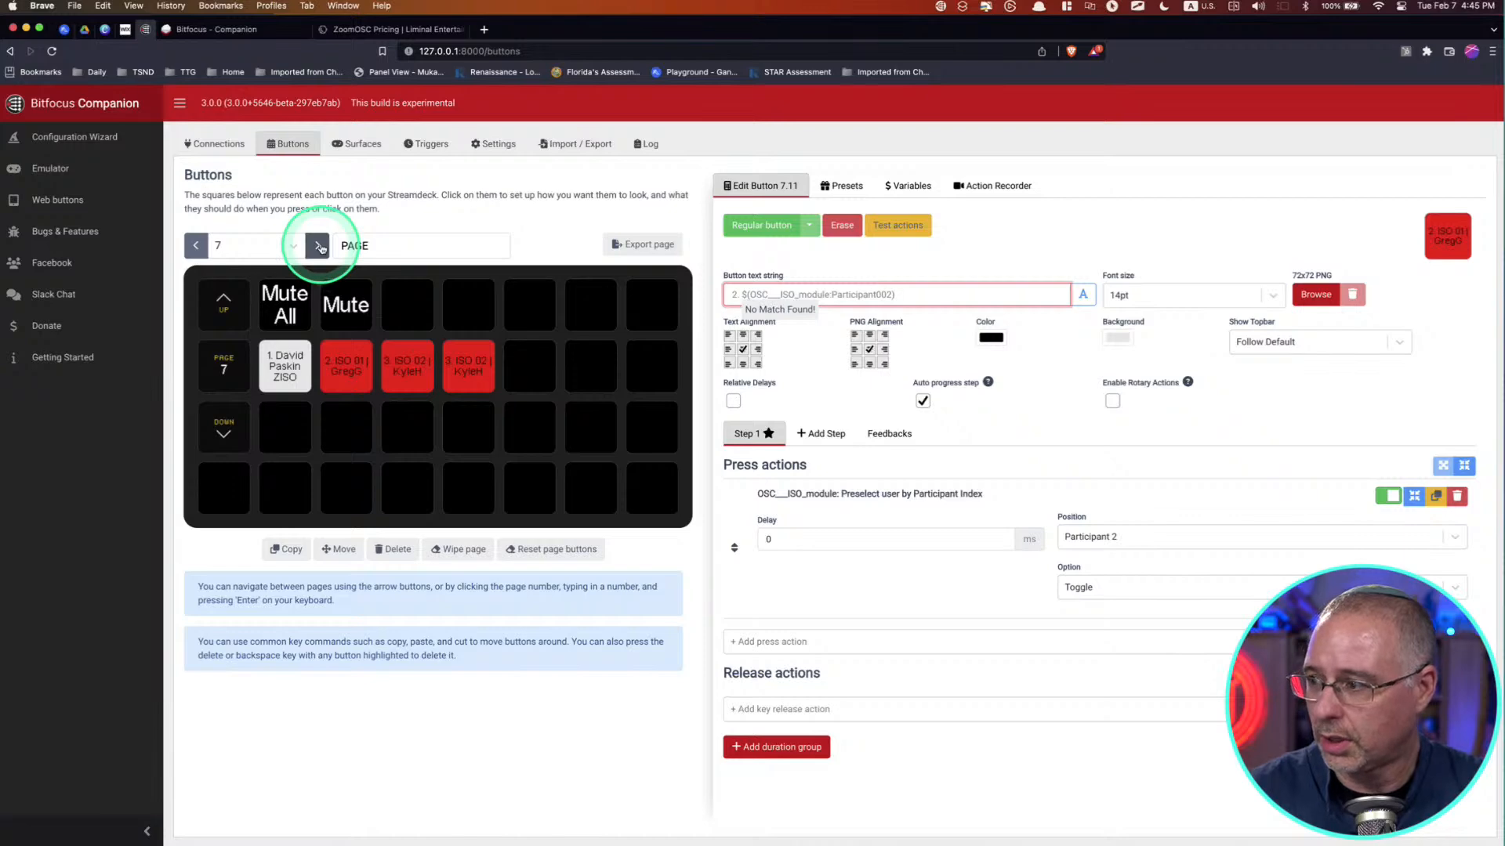
Step: Go to the Navigation page (page 9) and make the last slot in its first row a regular button
{"action": "left_click", "coordinate": [197, 247]}
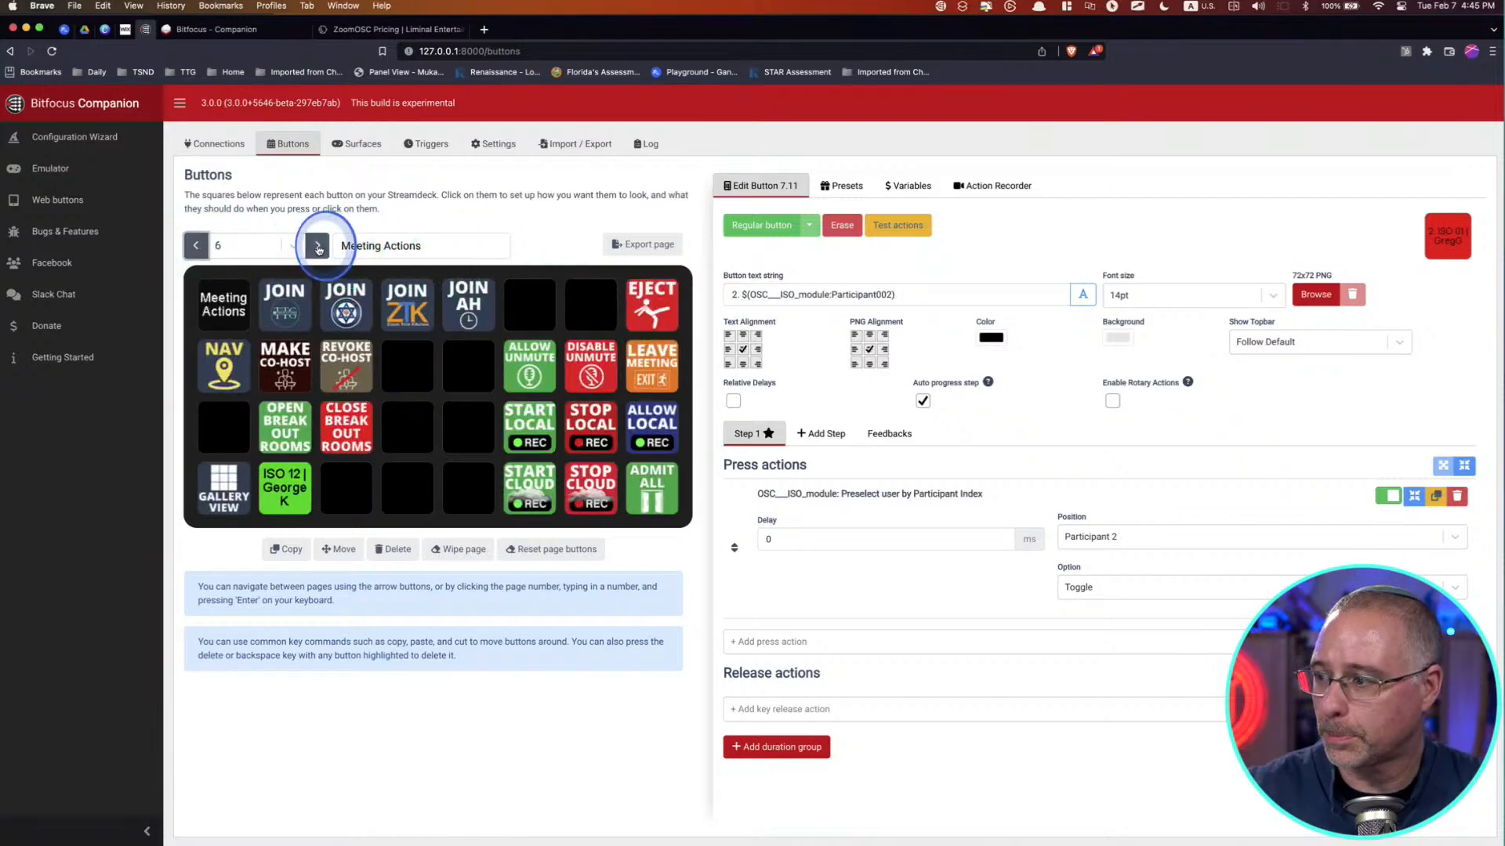
{"action": "left_click", "coordinate": [317, 246]}
{"action": "left_click", "coordinate": [317, 247]}
{"action": "left_click", "coordinate": [318, 247]}
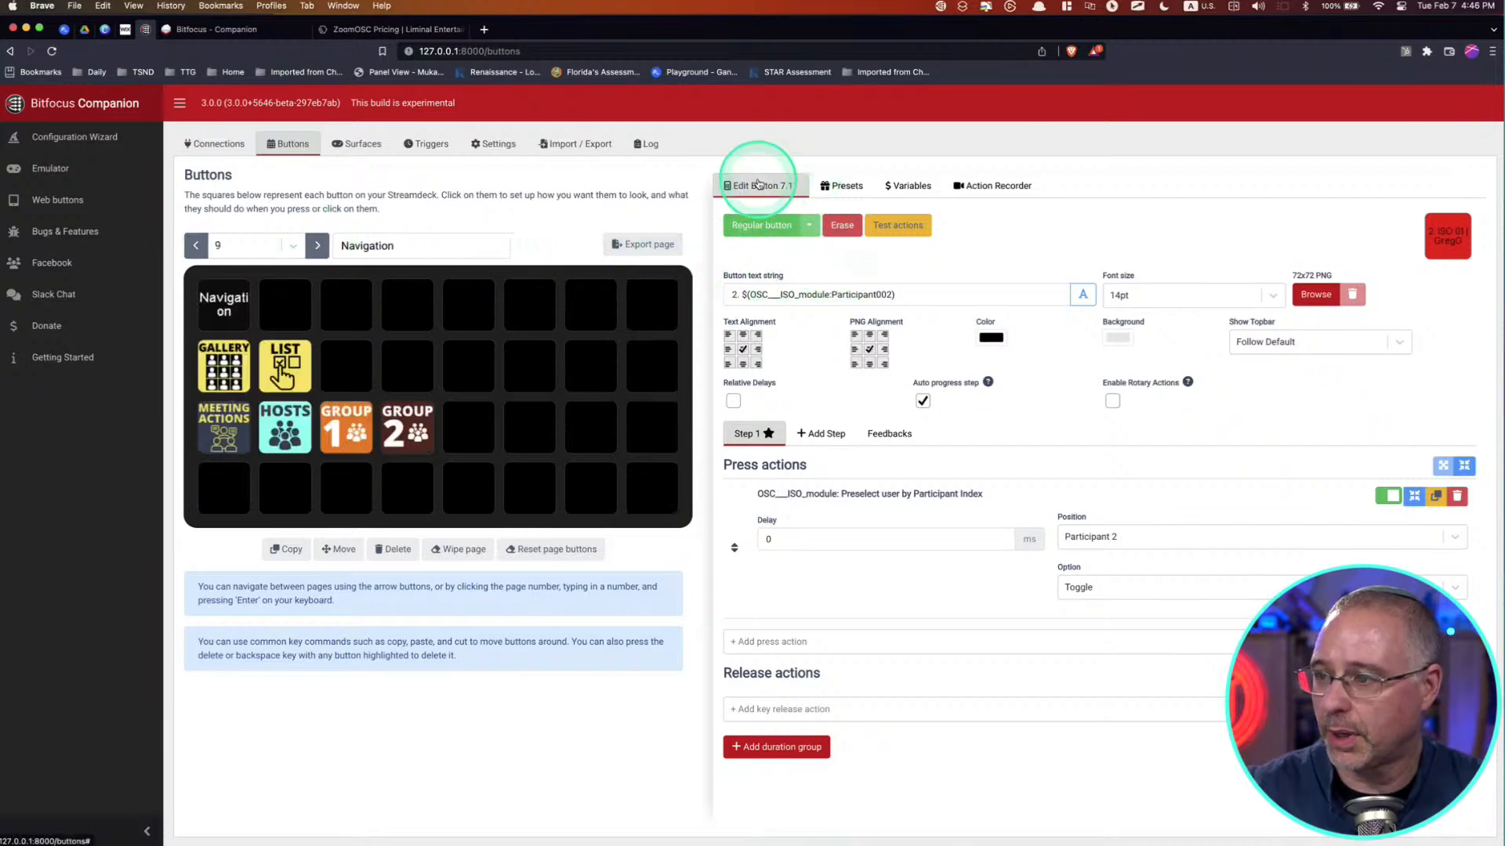
{"action": "left_click", "coordinate": [835, 188]}
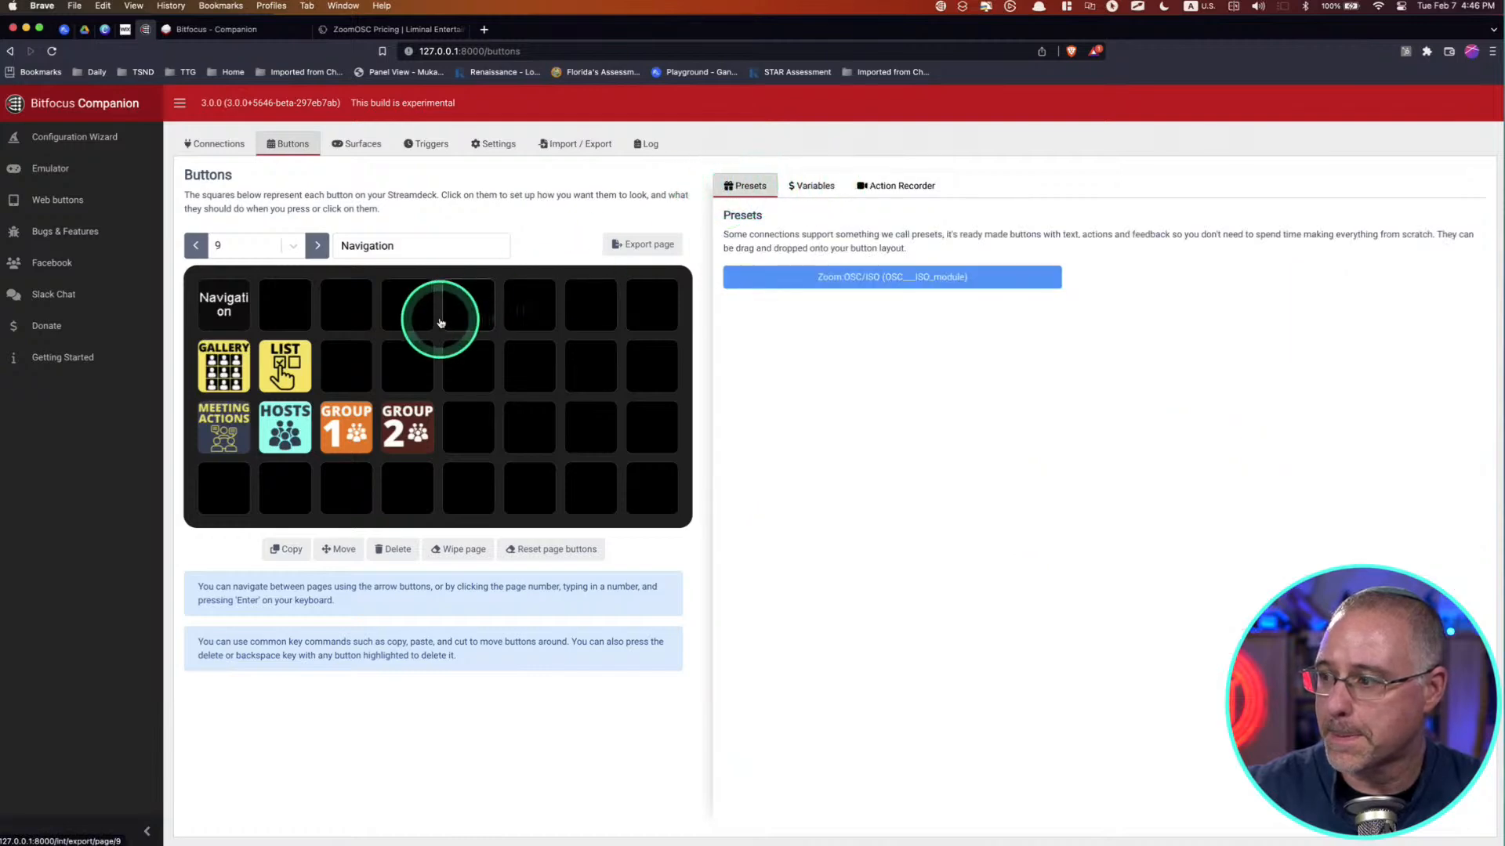
{"action": "left_click", "coordinate": [662, 296]}
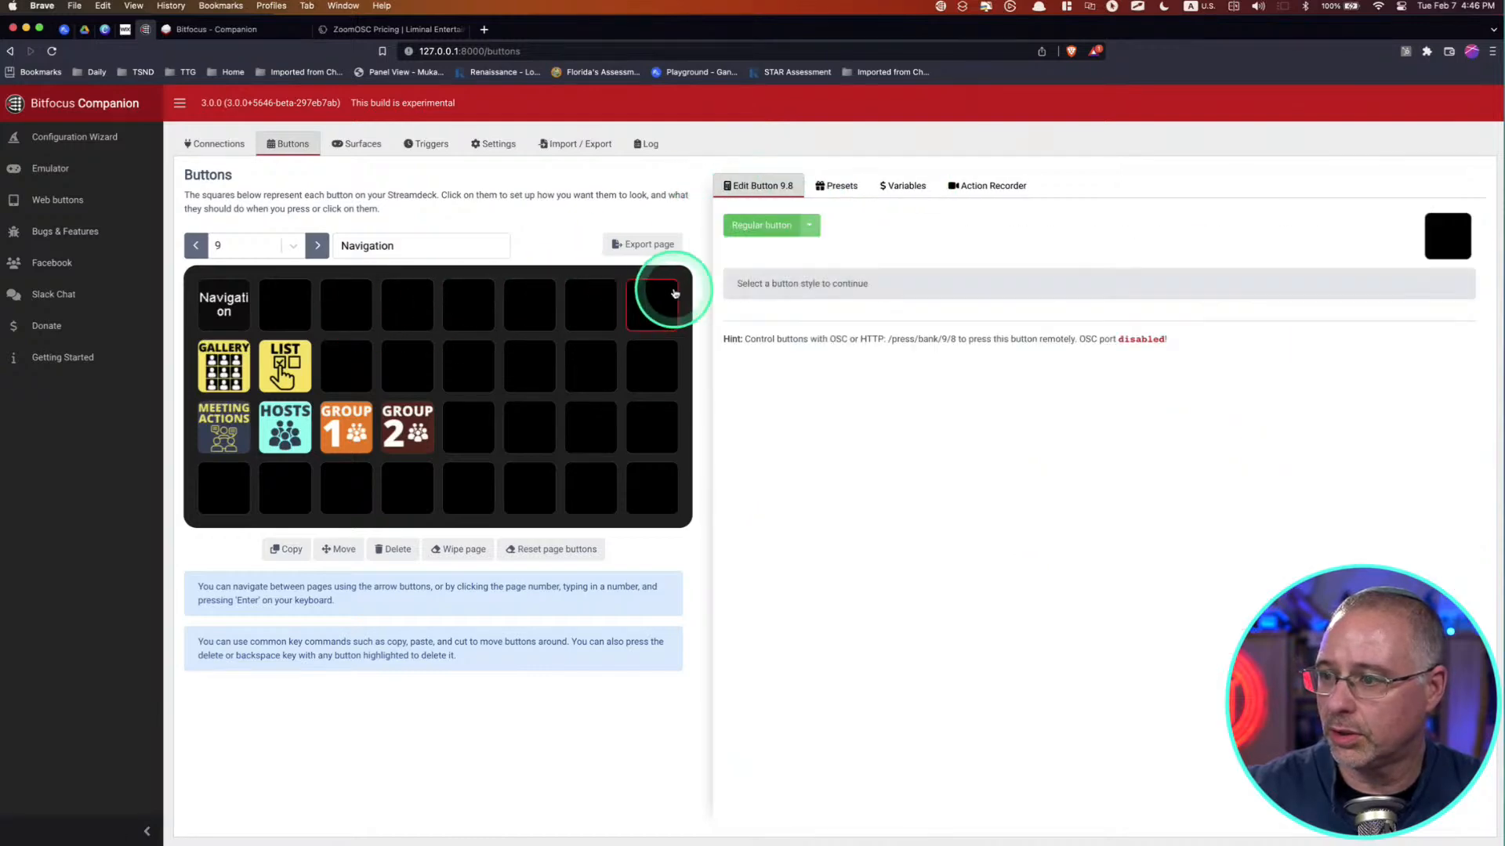
{"action": "left_click", "coordinate": [809, 226]}
{"action": "left_click", "coordinate": [830, 254]}
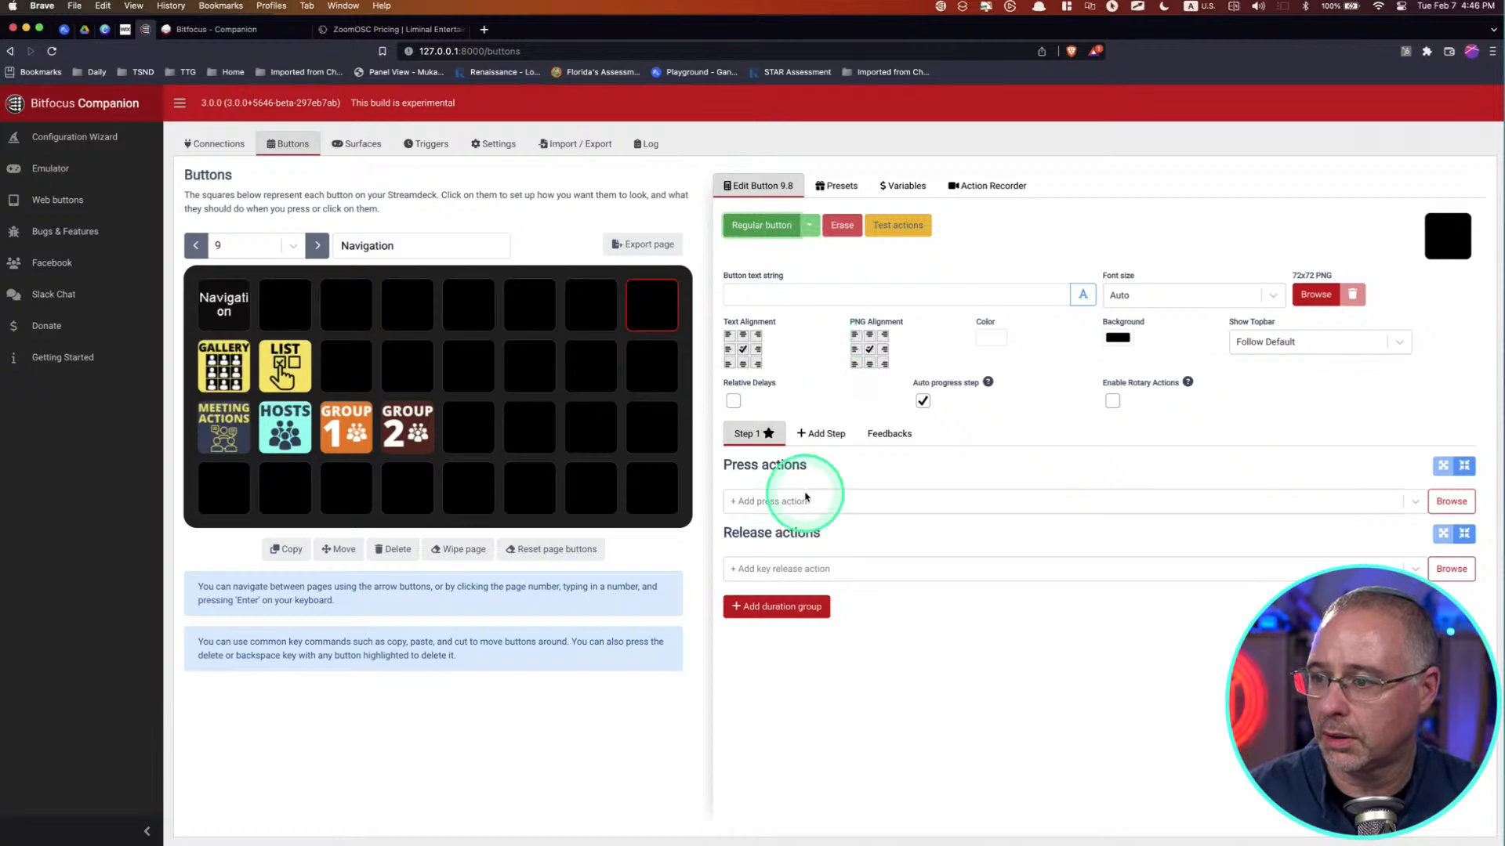
Step: Add the internal press action "Surface: Set serialnumber to page" to the new button with 7 (PAGE) as its target
{"action": "left_click", "coordinate": [807, 501]}
{"action": "type", "text": "go to"}
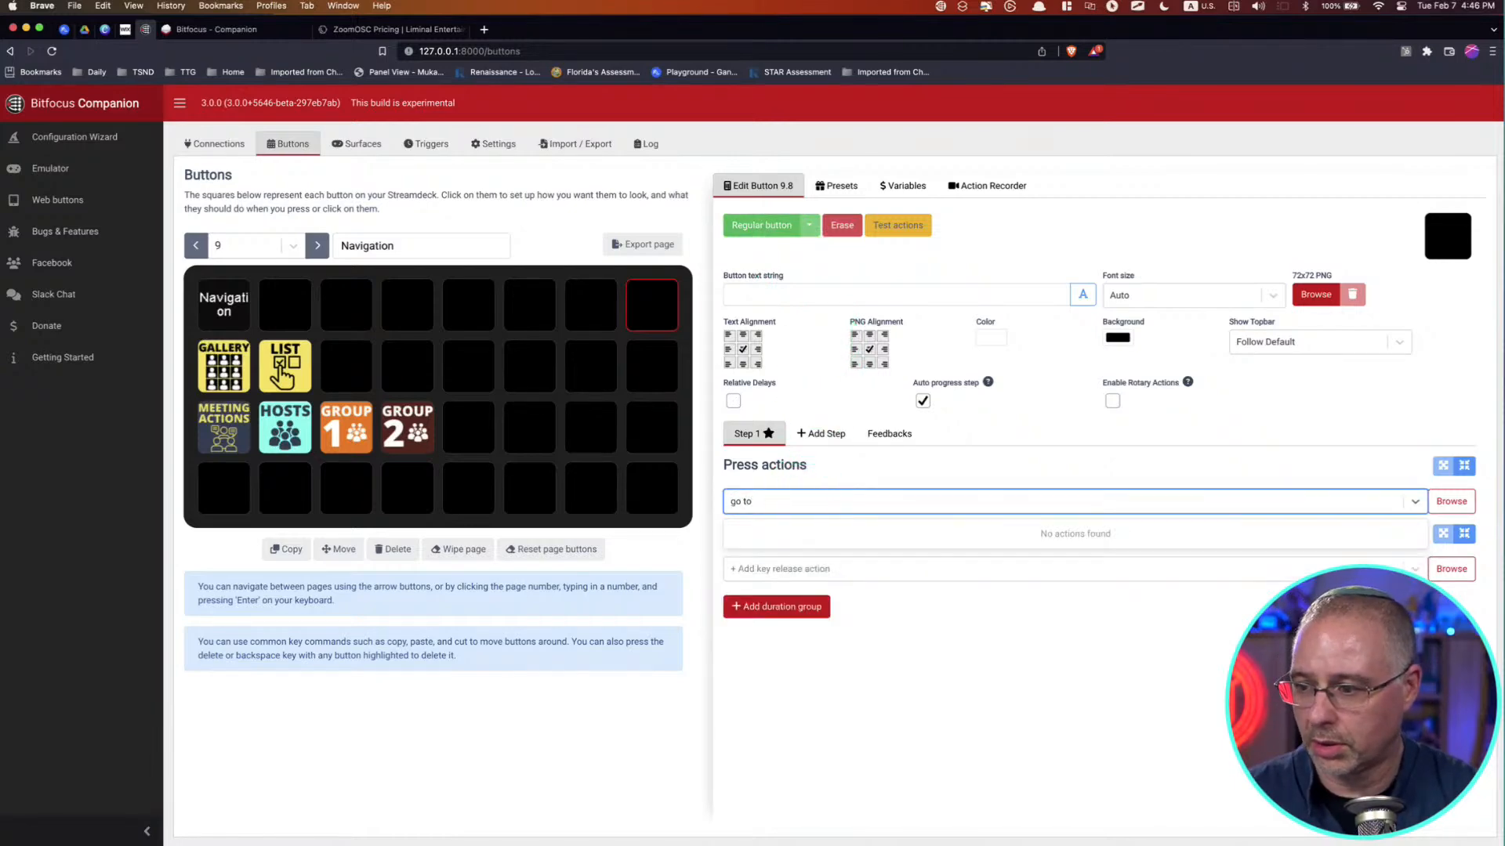
{"action": "key", "text": "BackSpace"}
{"action": "key", "text": "BackSpace"}
{"action": "key", "text": "BackSpace"}
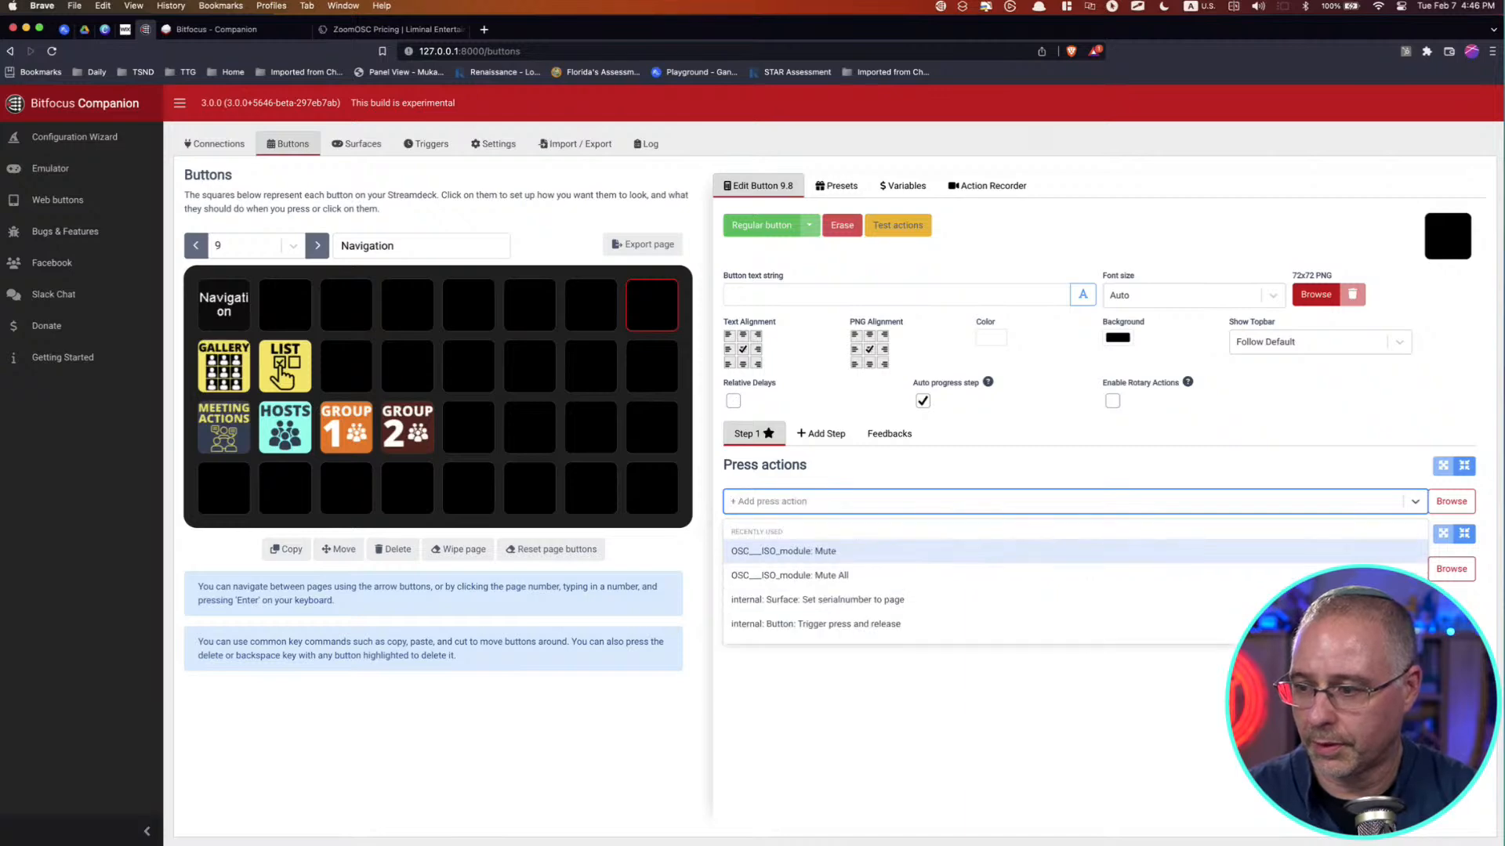
{"action": "type", "text": "page"}
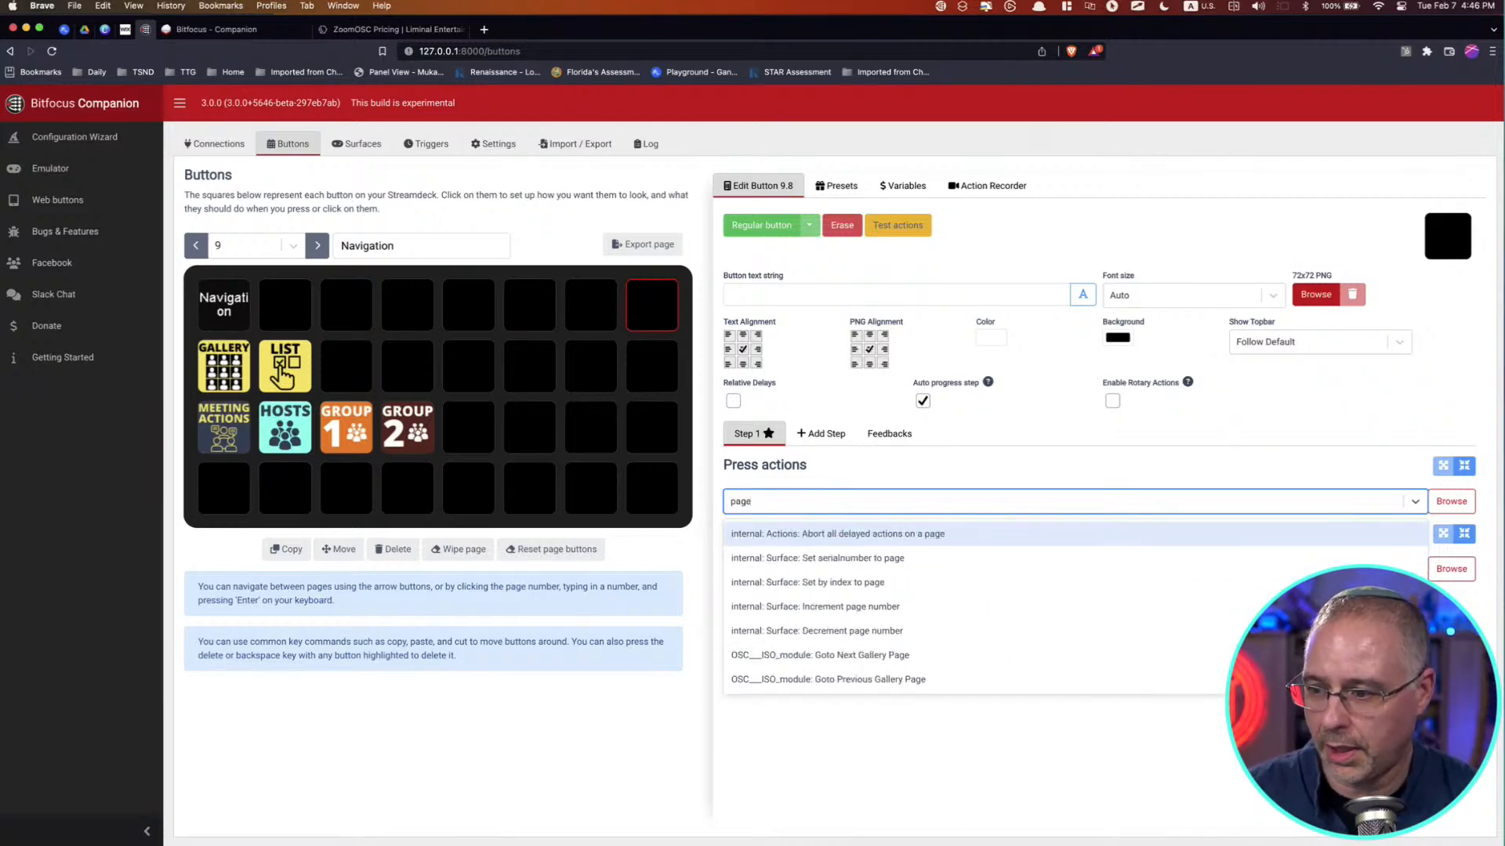
{"action": "left_click", "coordinate": [867, 561]}
{"action": "left_click", "coordinate": [1164, 647]}
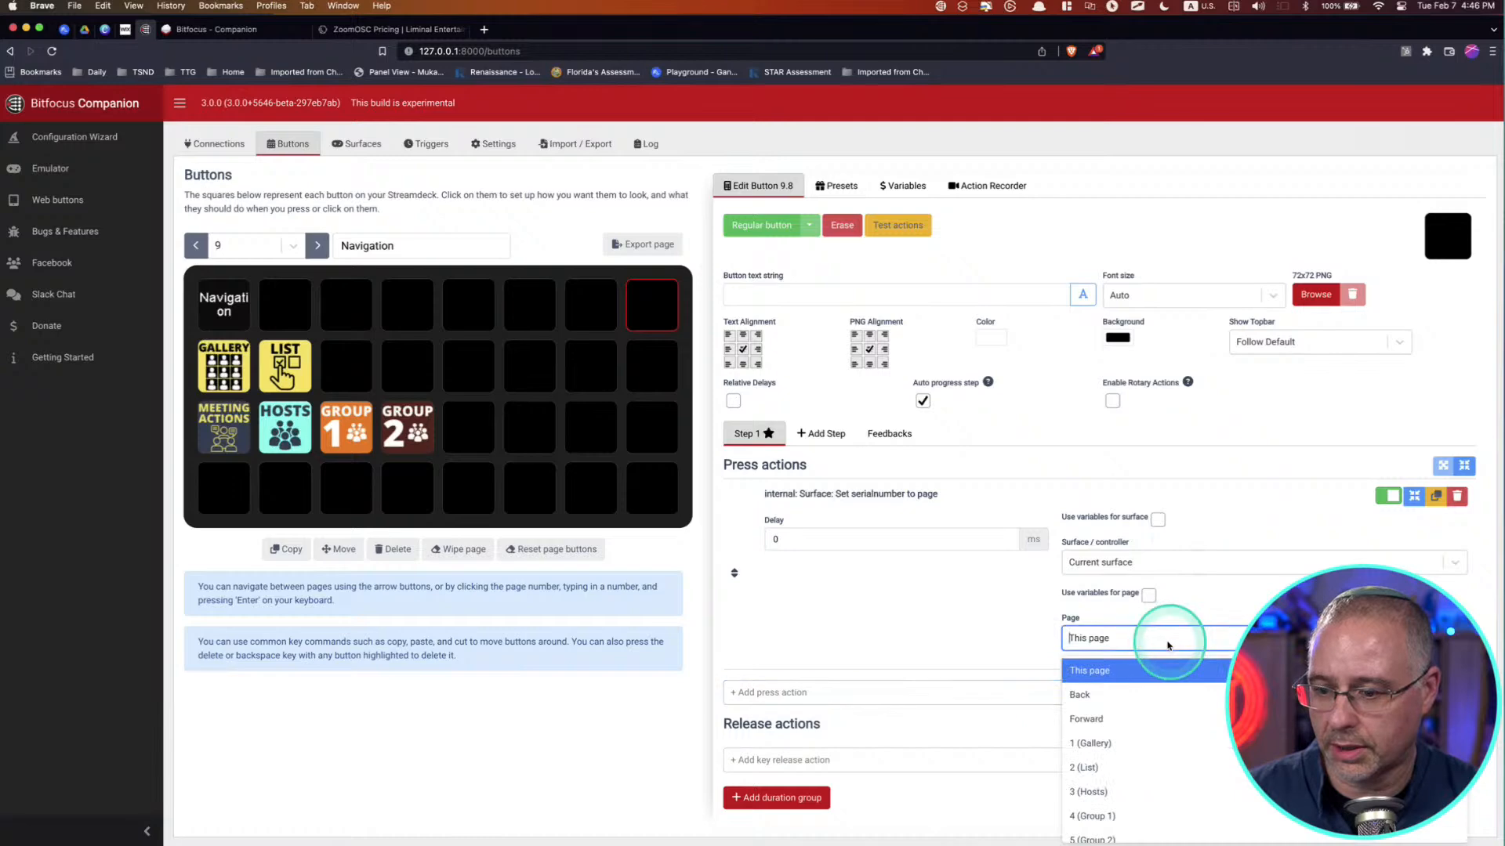
{"action": "scroll", "coordinate": [1176, 795], "scroll_direction": "down", "scroll_amount": 3}
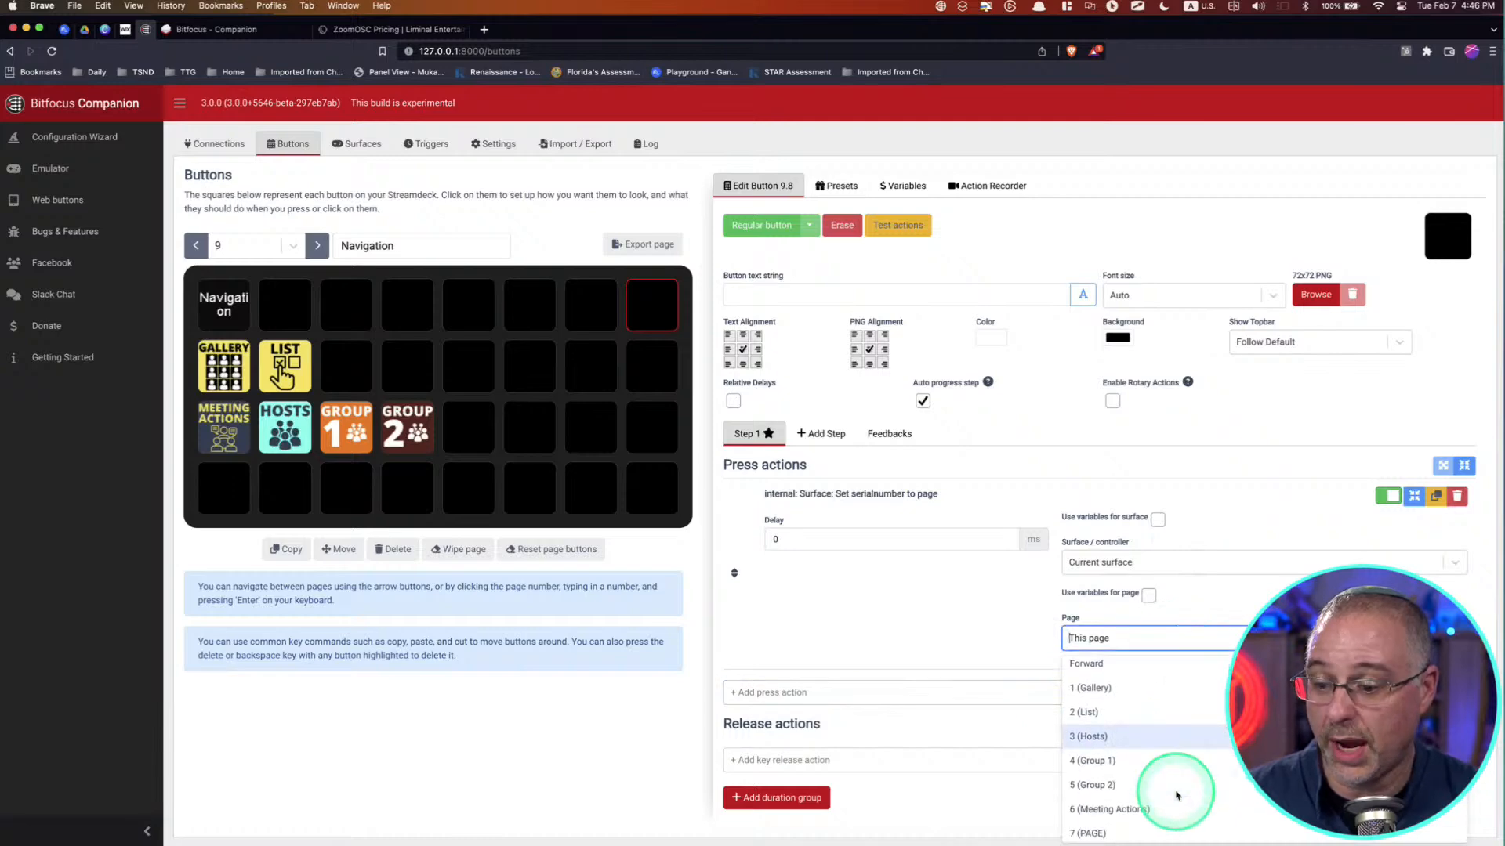
{"action": "left_click", "coordinate": [1183, 829]}
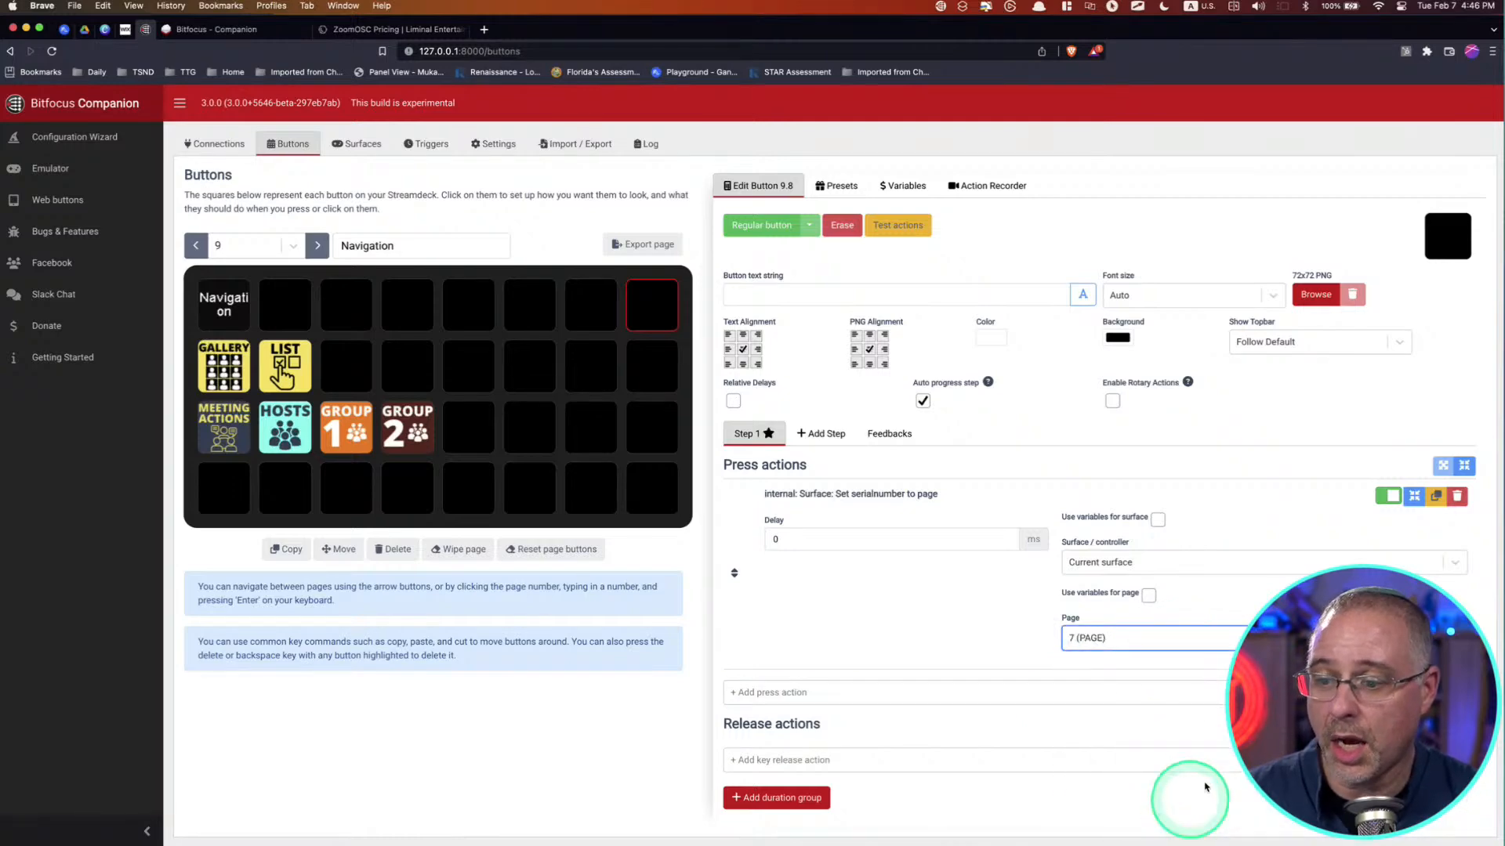
Step: Set the new navigation button's text to "Page 7"
{"action": "left_click", "coordinate": [1006, 661]}
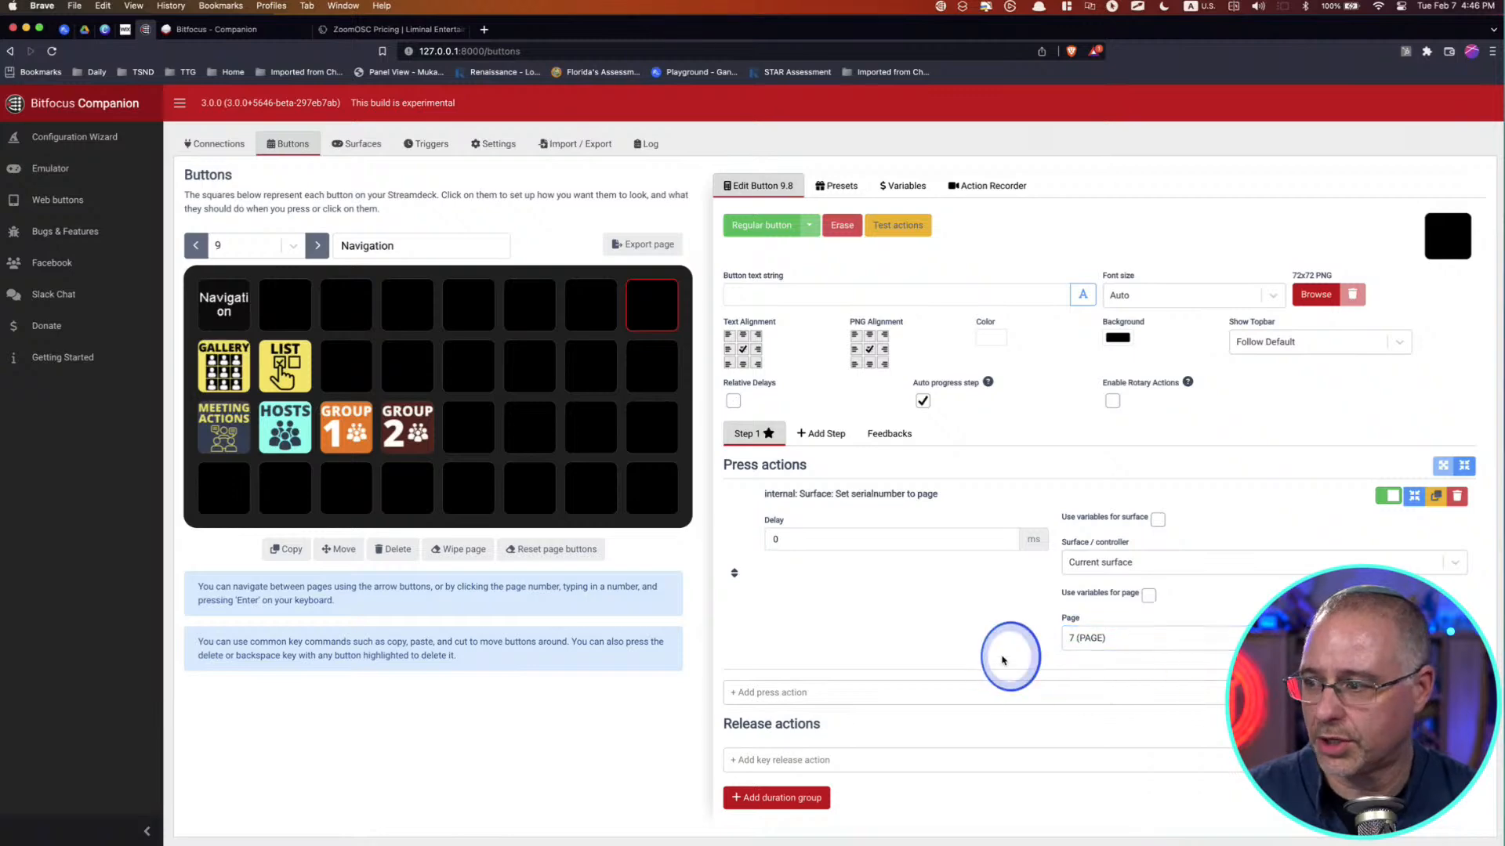
{"action": "left_click", "coordinate": [742, 301]}
{"action": "type", "text": "Page 78"}
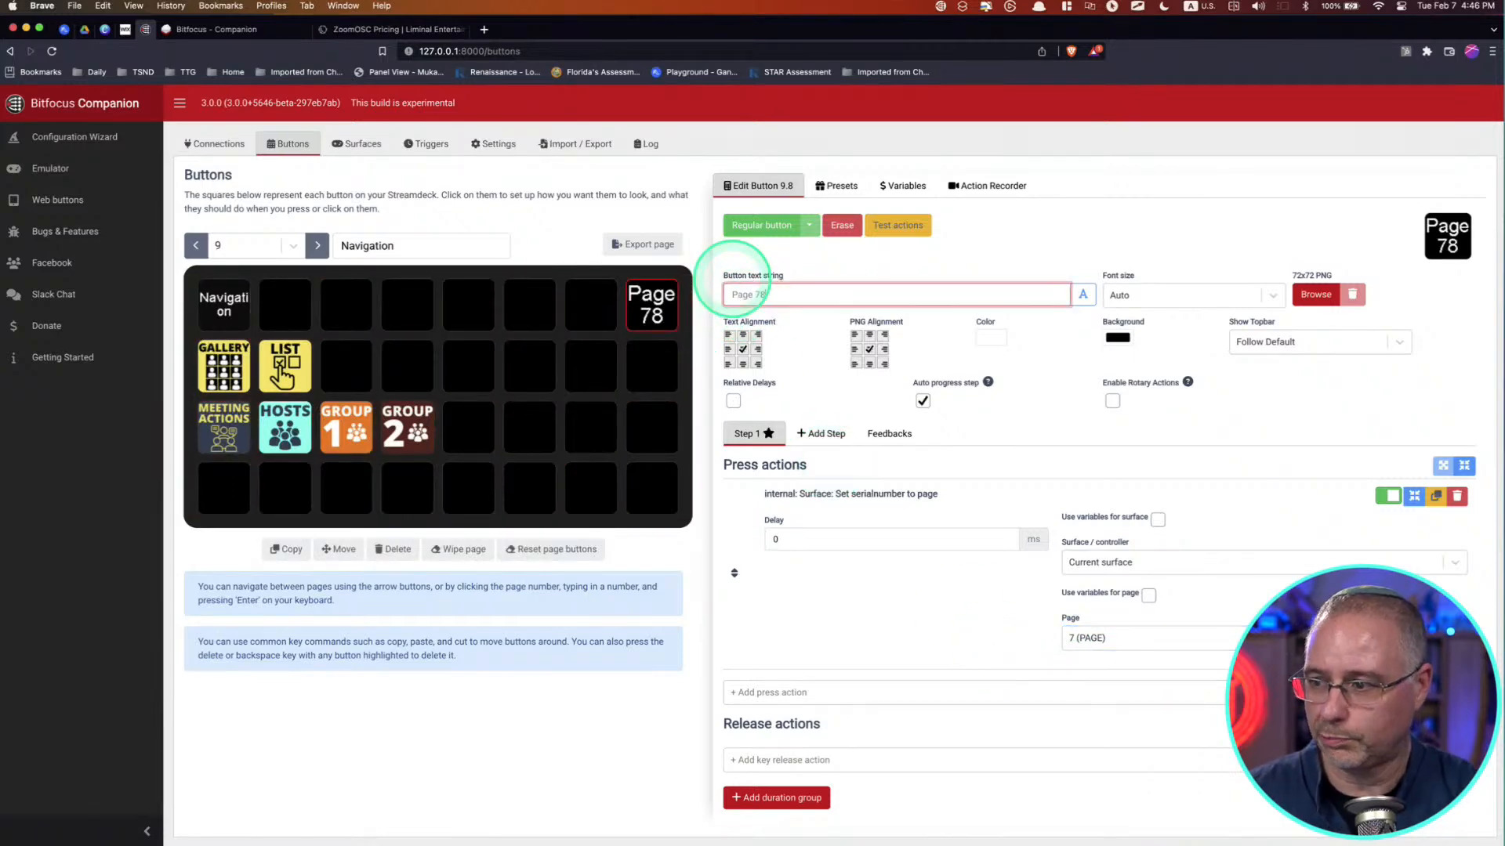
{"action": "key", "text": "BackSpace"}
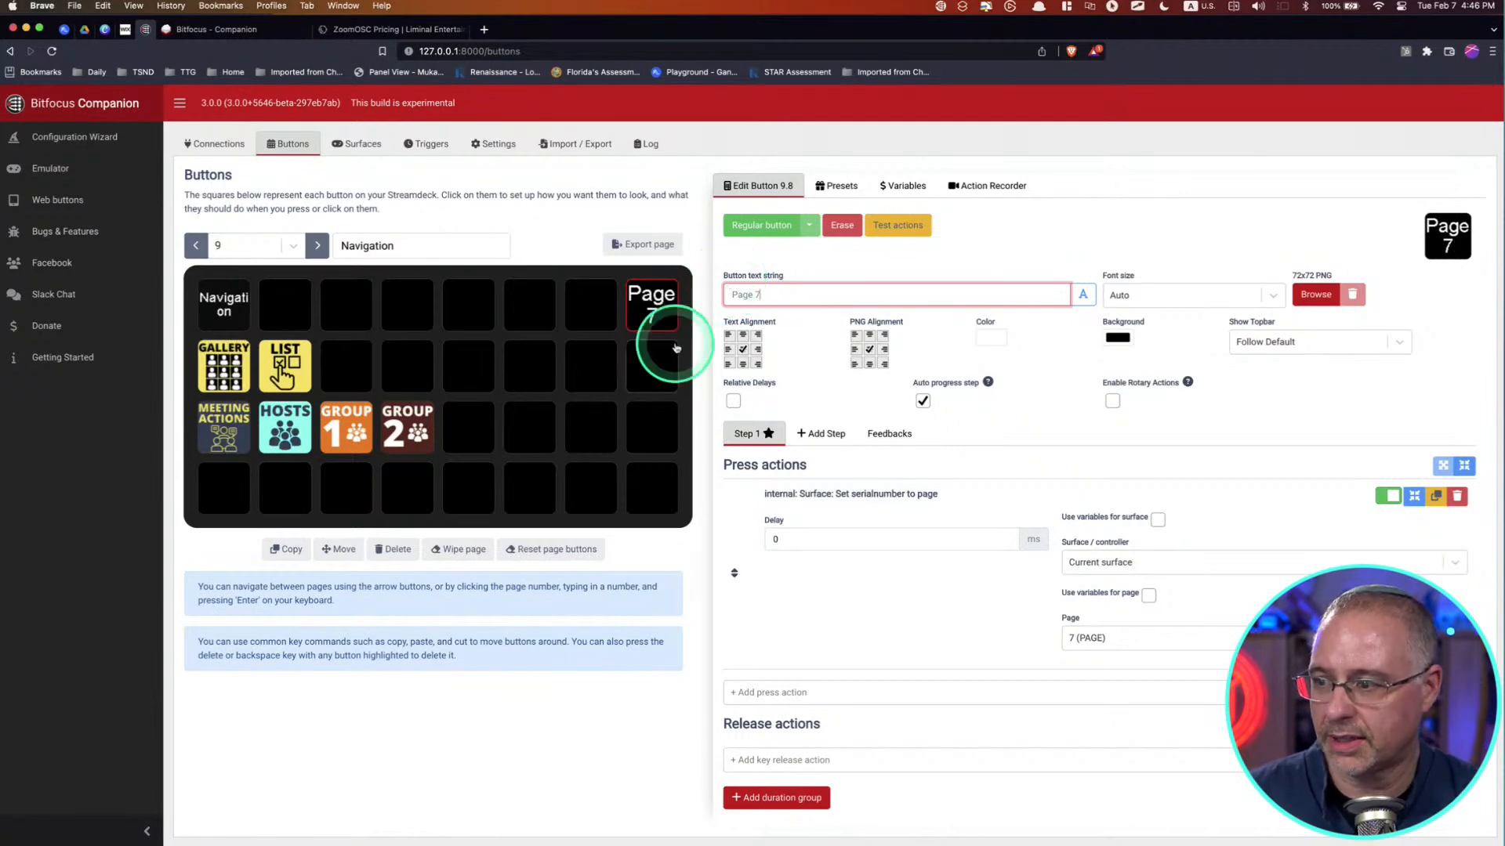
{"action": "left_click", "coordinate": [646, 368]}
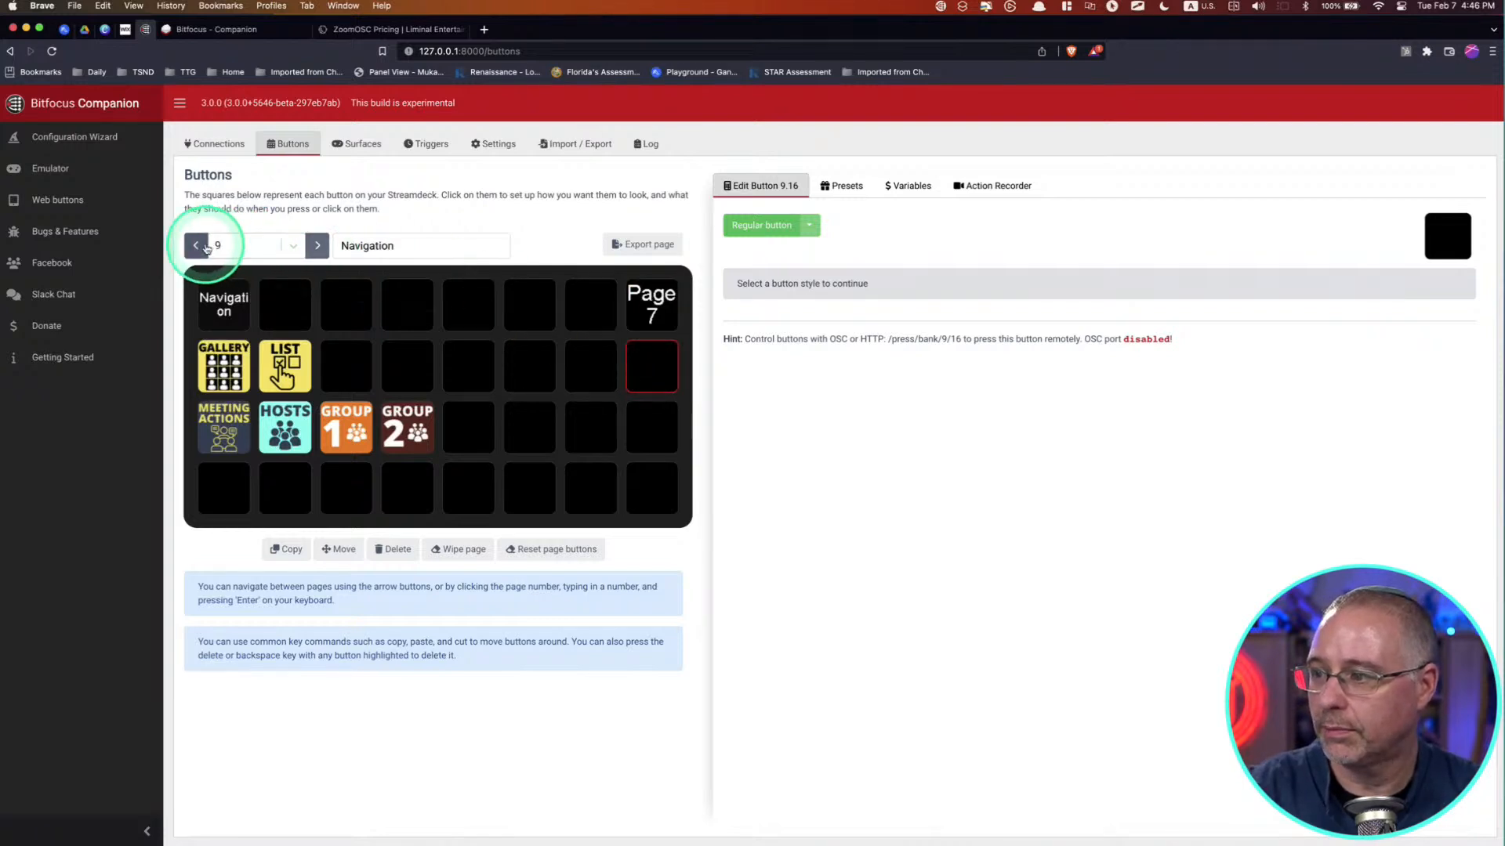
Step: Return to page 7 and open the participant 2 button in the second row
{"action": "left_click", "coordinate": [205, 247]}
{"action": "left_click", "coordinate": [205, 247]}
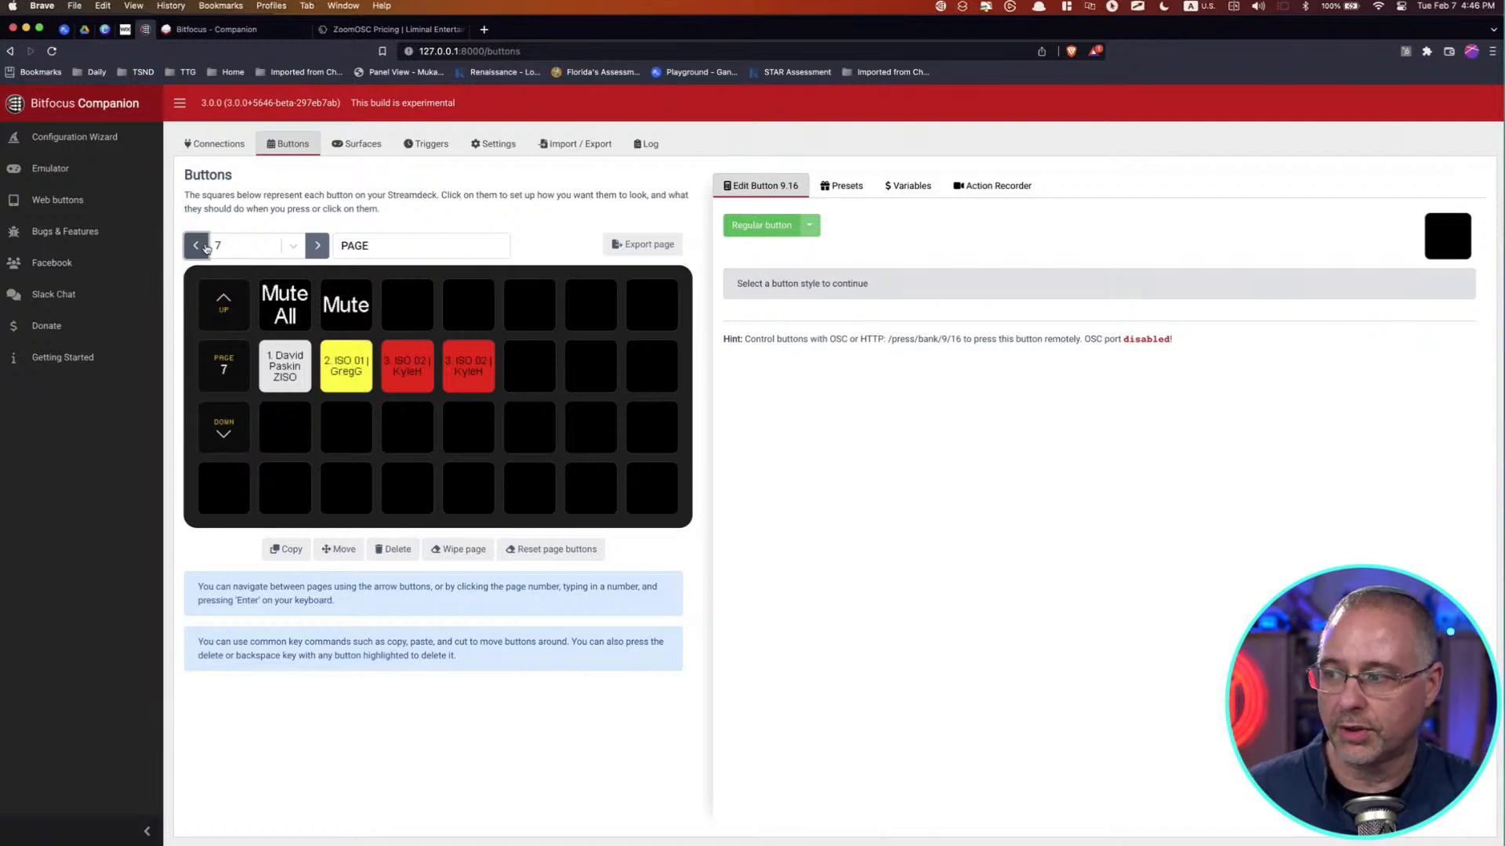
{"action": "left_click", "coordinate": [346, 364]}
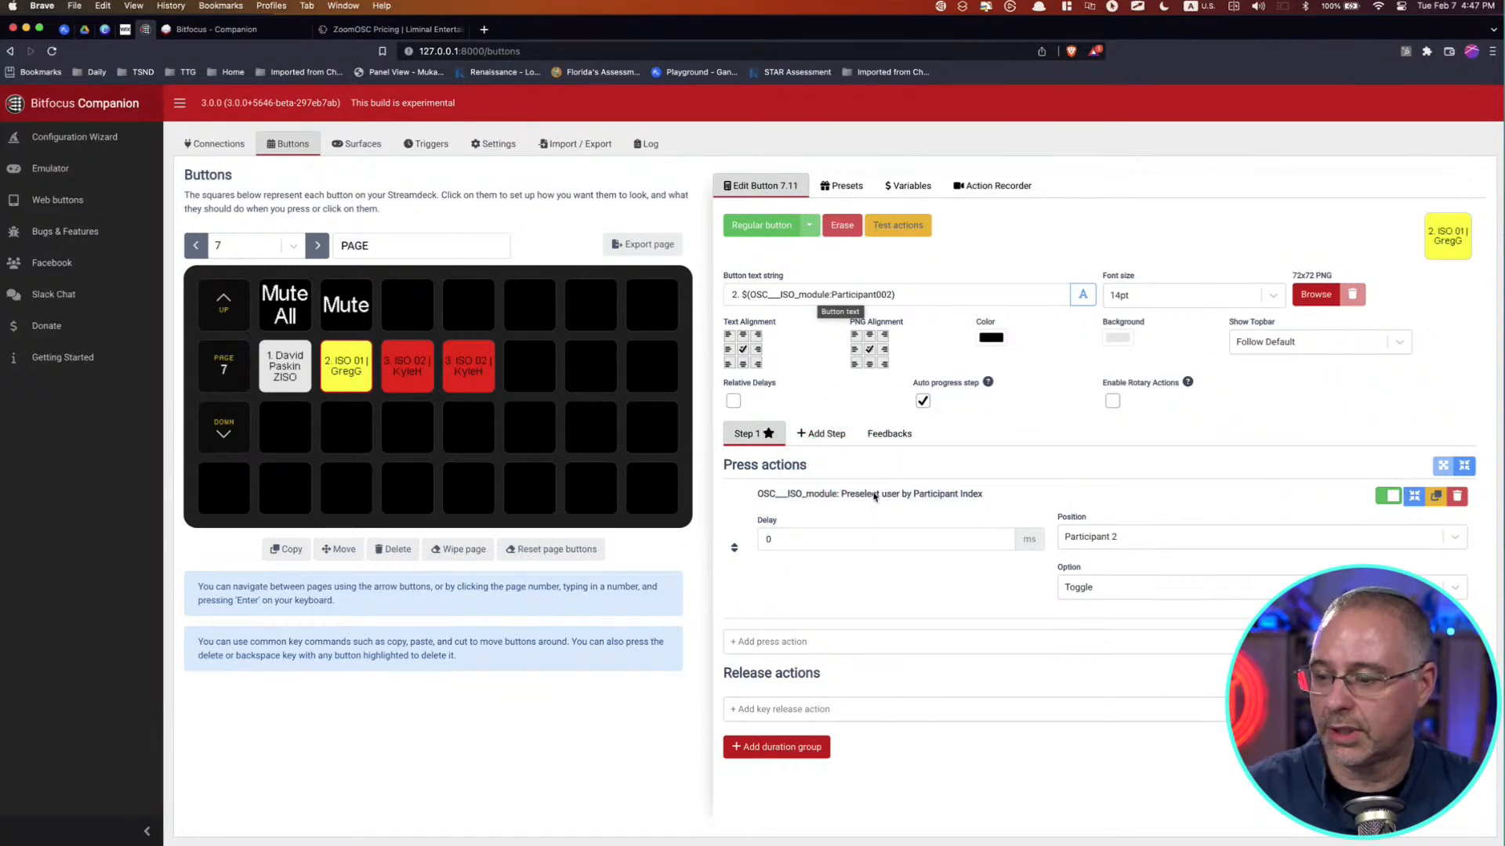
Step: Try the Remove option on the participant 2 button's preselect action and switch it back to Toggle
{"action": "left_click", "coordinate": [1172, 587]}
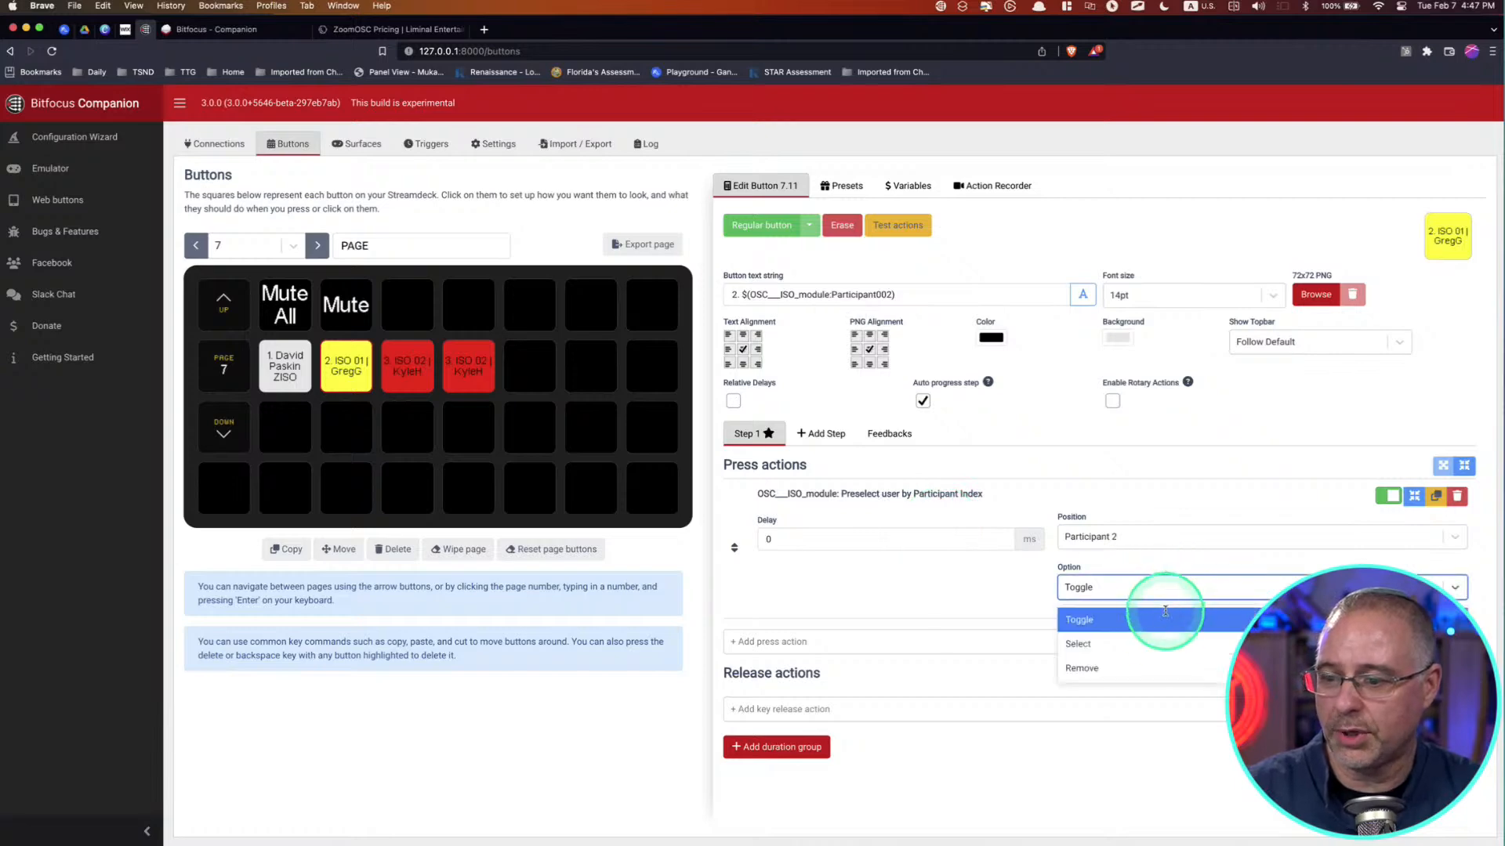
{"action": "left_click", "coordinate": [1166, 666]}
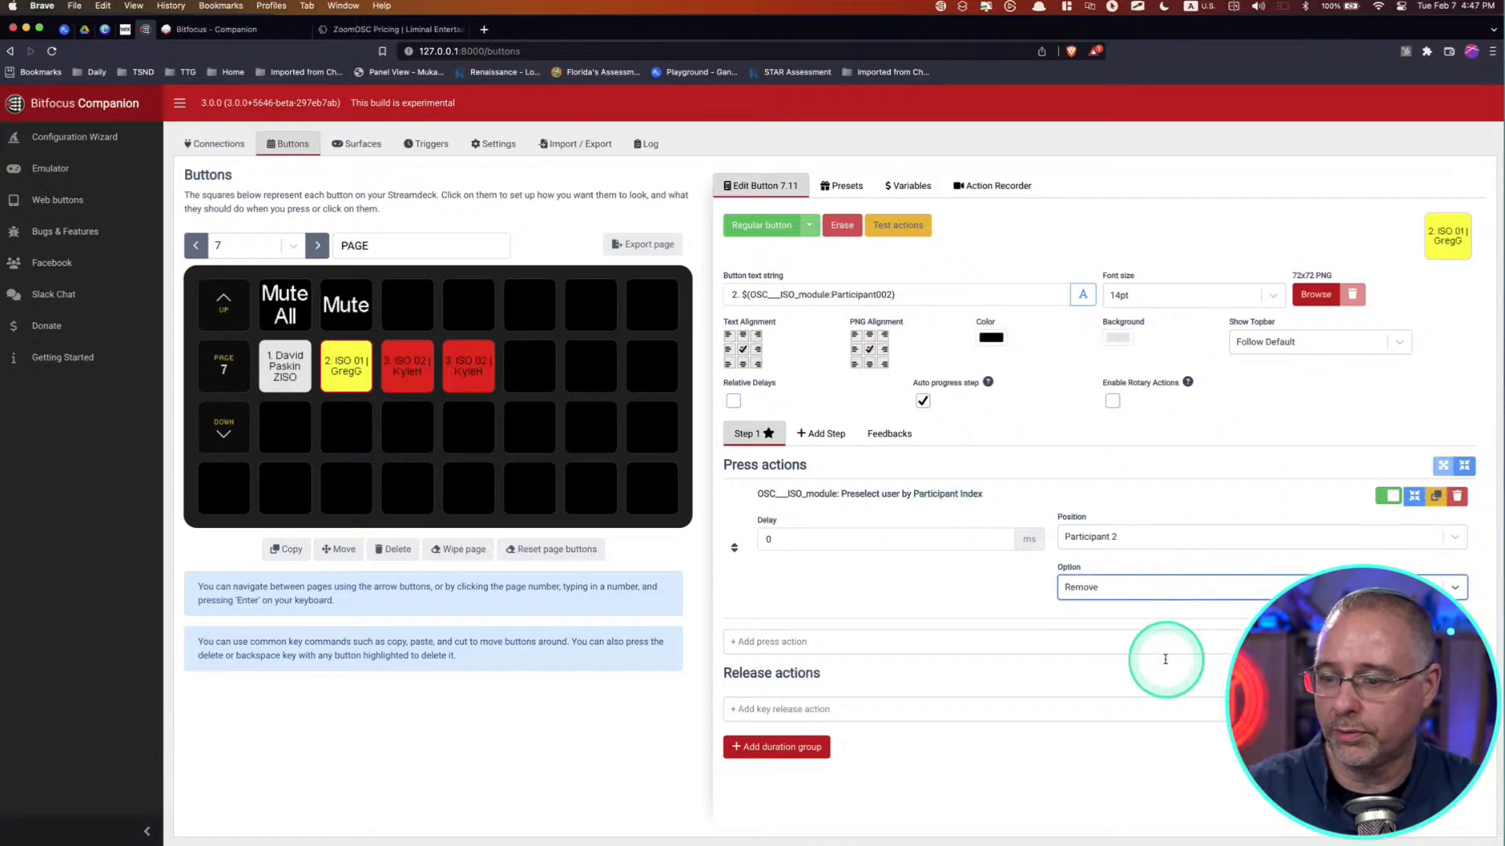
{"action": "left_click", "coordinate": [1152, 588]}
{"action": "left_click", "coordinate": [1149, 620]}
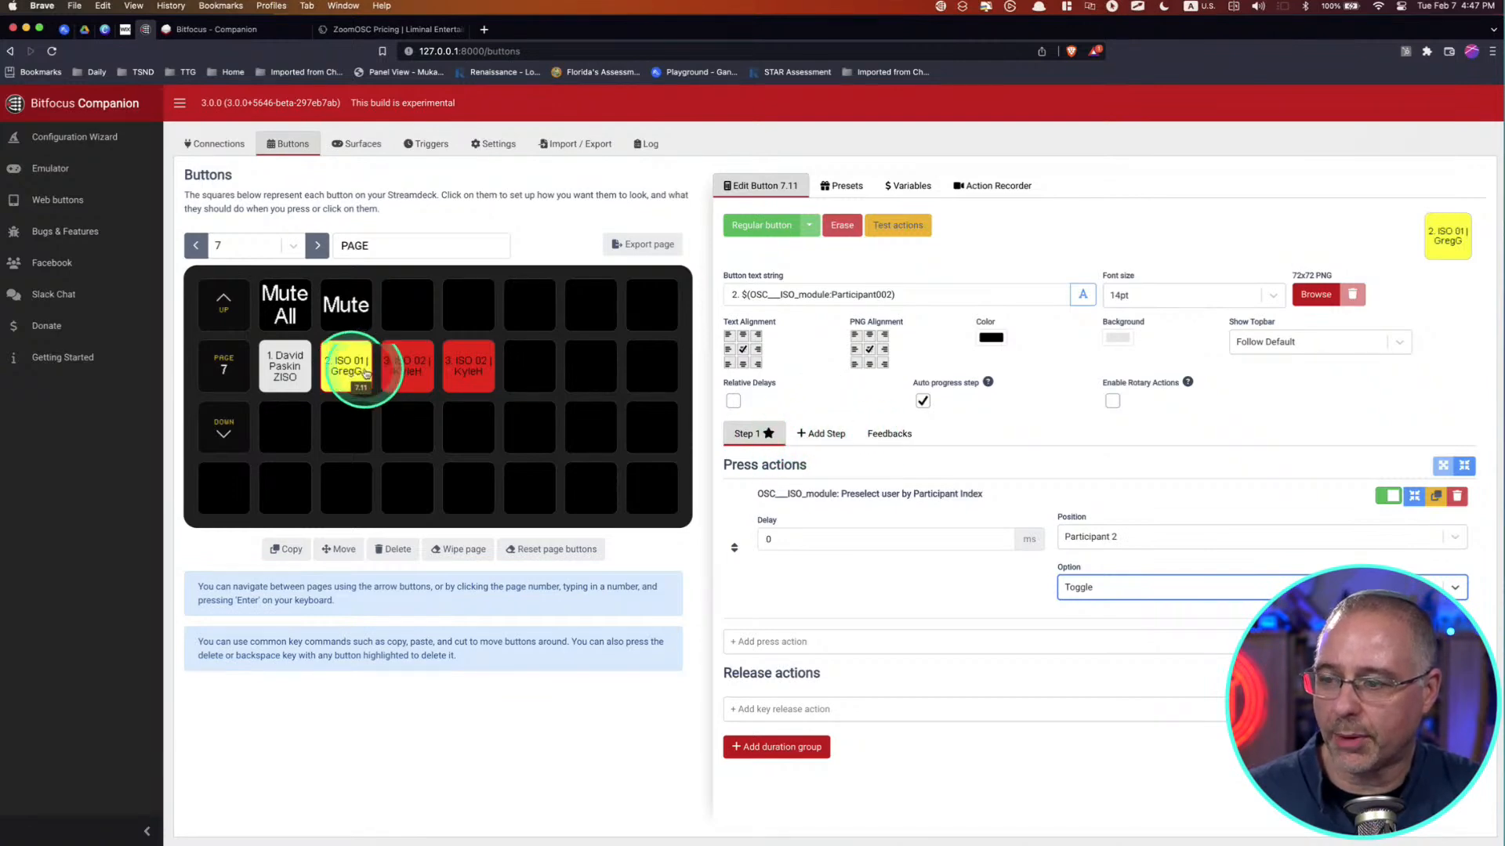
Step: Look over the participant 2 button's feedbacks and set its preselect action option to Remove
{"action": "left_click", "coordinate": [886, 438]}
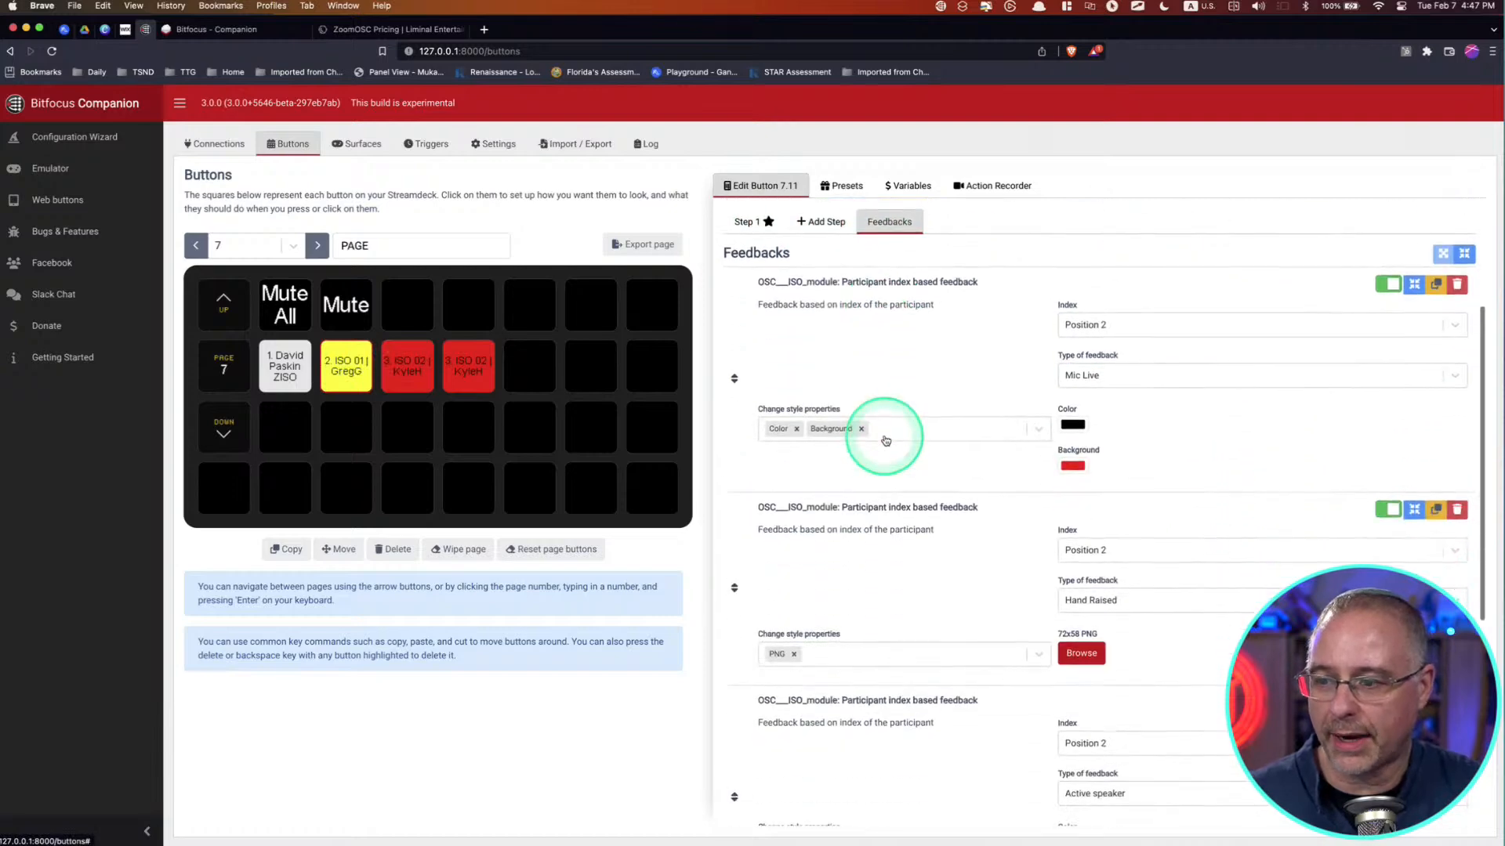
{"action": "scroll", "coordinate": [989, 521], "scroll_direction": "down", "scroll_amount": 5}
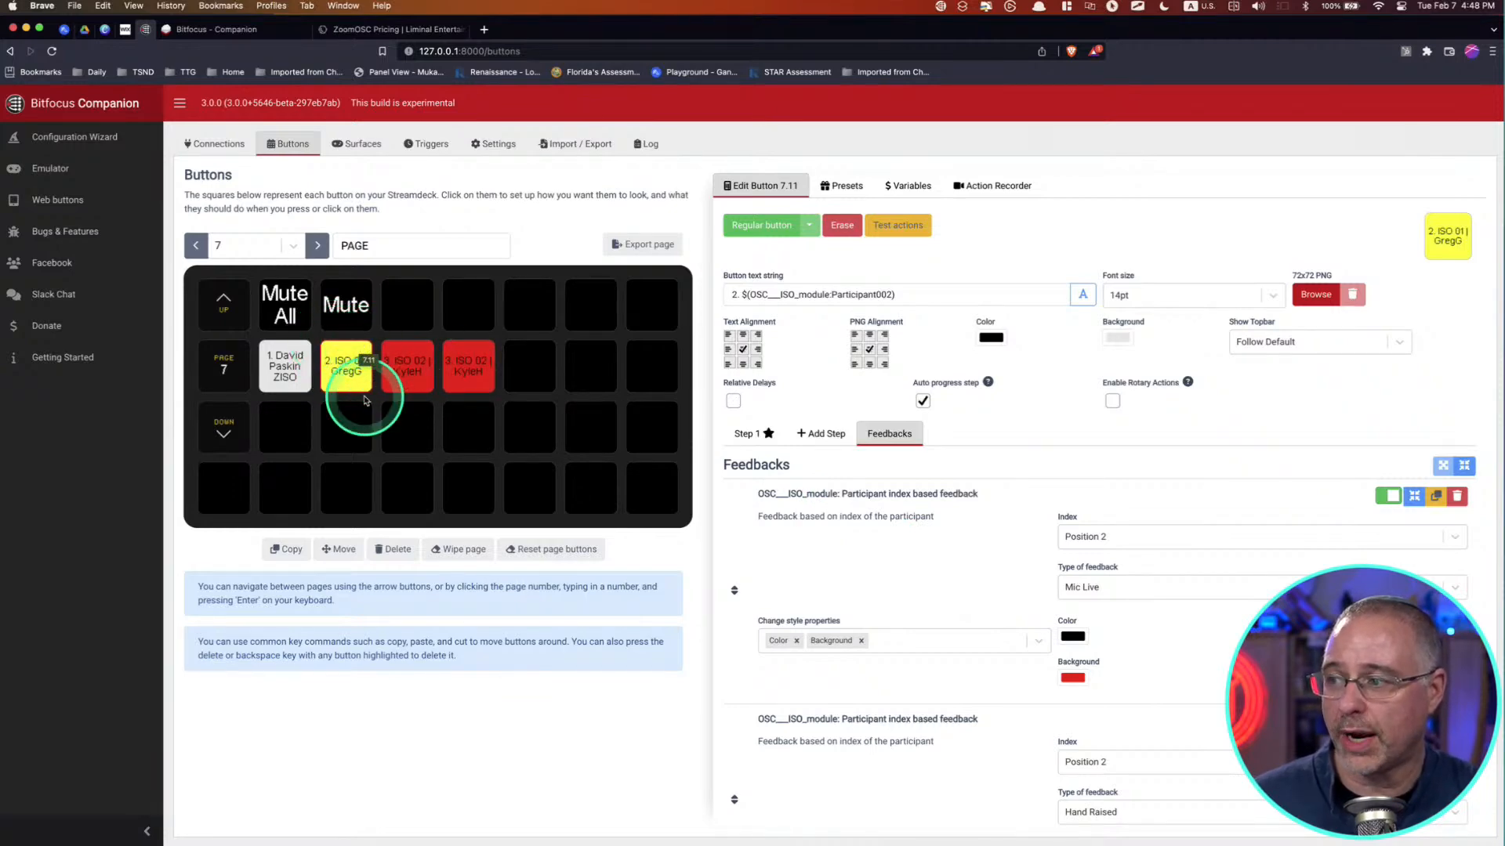
{"action": "left_click", "coordinate": [341, 362]}
{"action": "left_click", "coordinate": [1134, 590]}
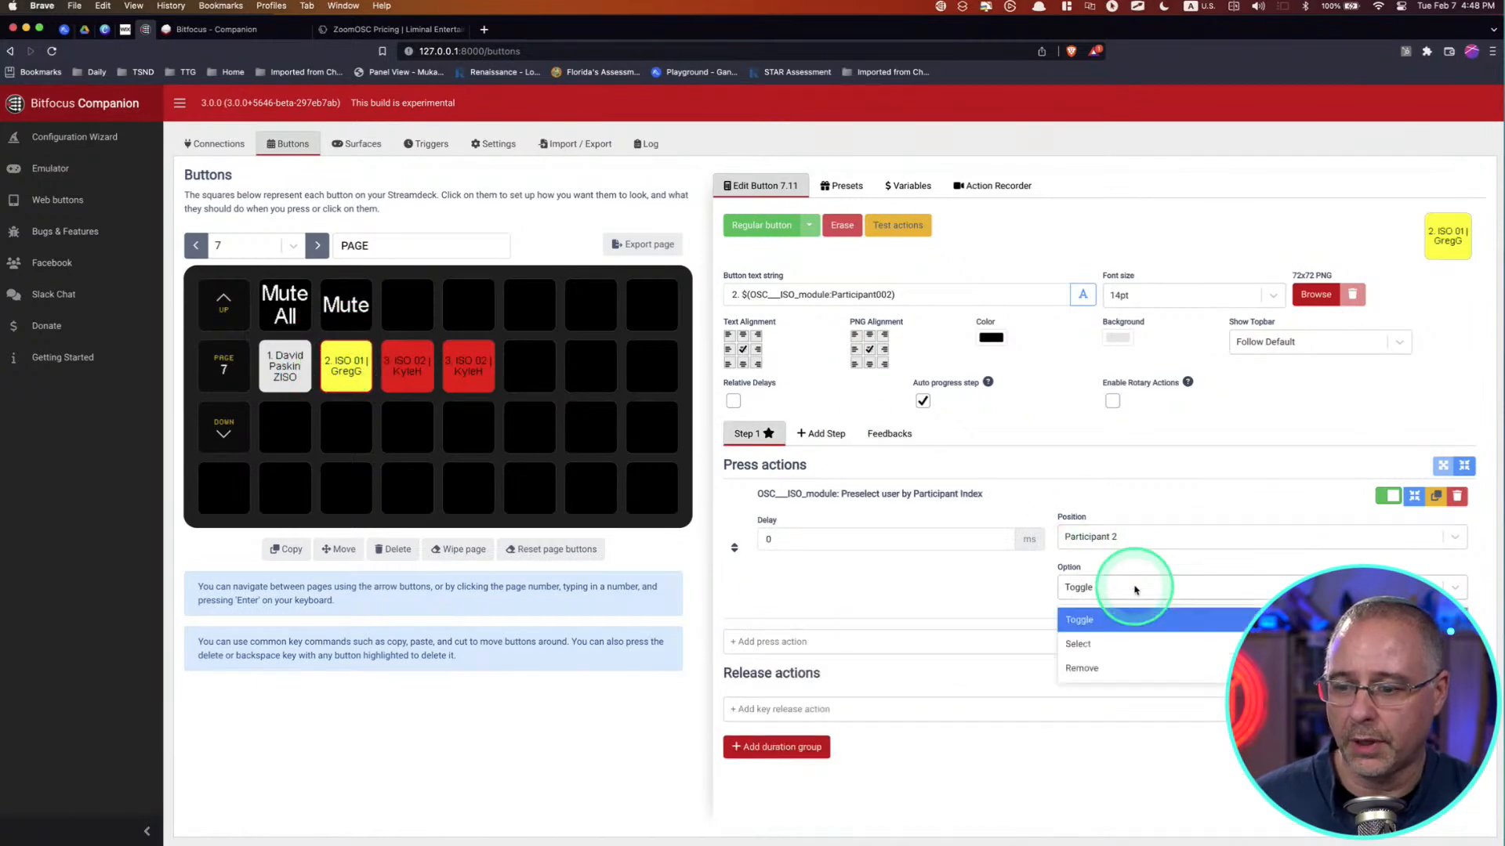
{"action": "left_click", "coordinate": [1136, 669]}
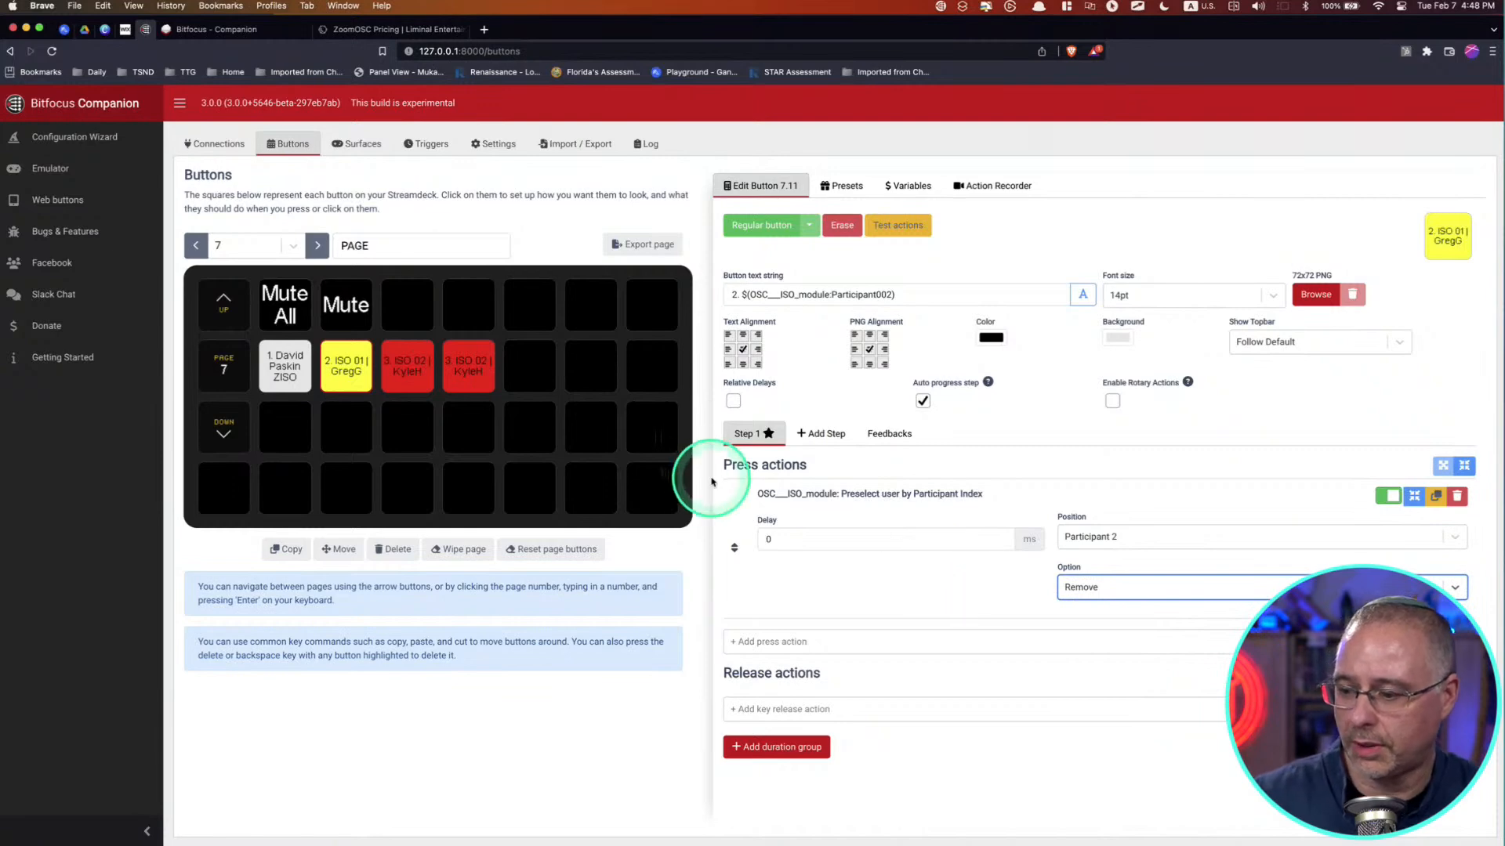
{"action": "left_click", "coordinate": [597, 440]}
Step: Review the participant 2 button's feedbacks for Mic Live, Hand Raised, Active speaker and Selected, and return to its press actions
{"action": "left_click", "coordinate": [337, 364]}
{"action": "left_click", "coordinate": [893, 435]}
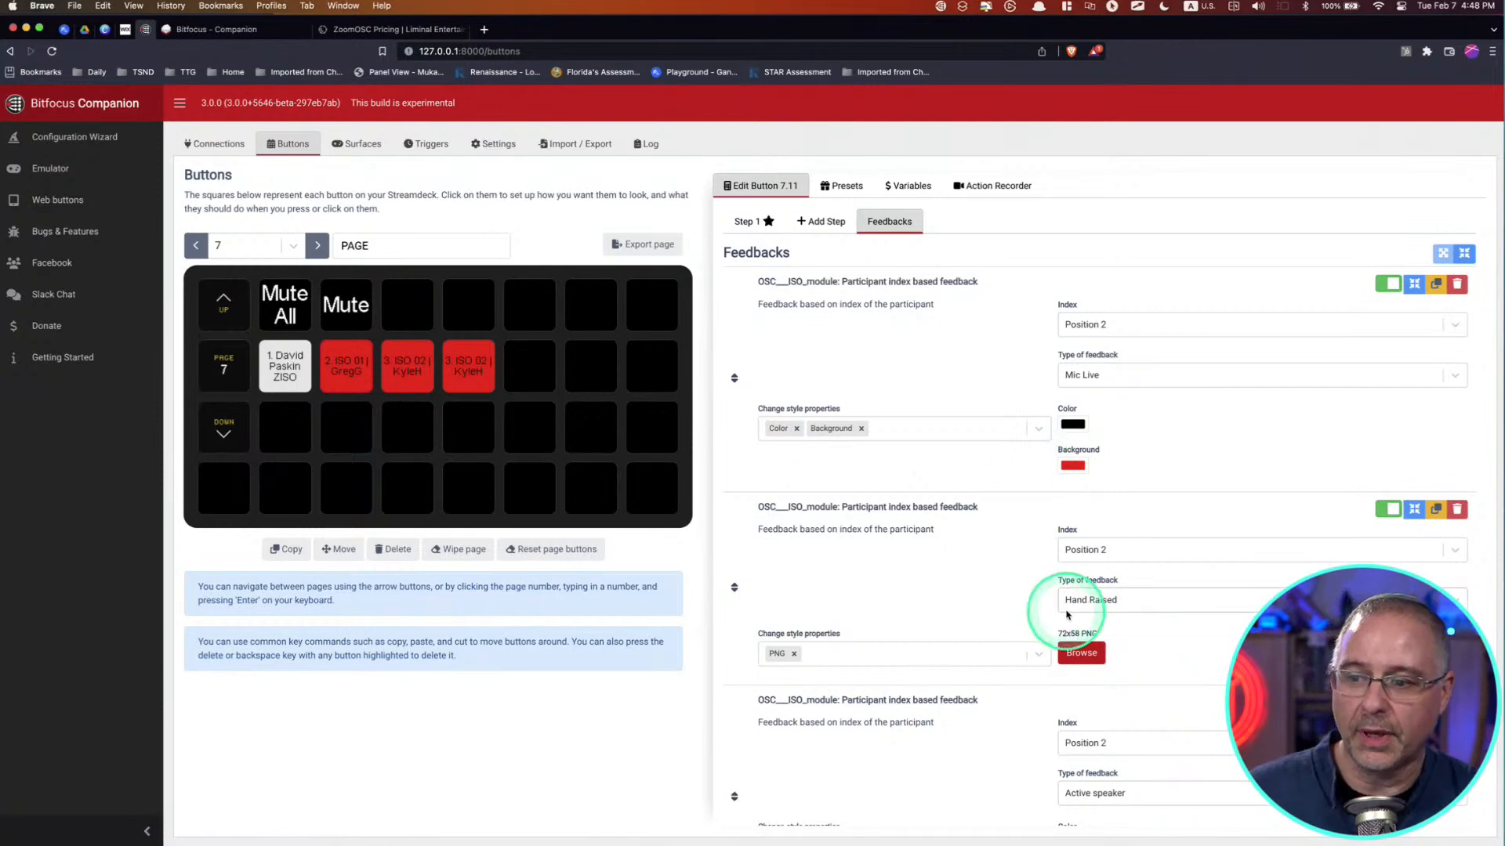
{"action": "key", "text": "ctrl+alt+m"}
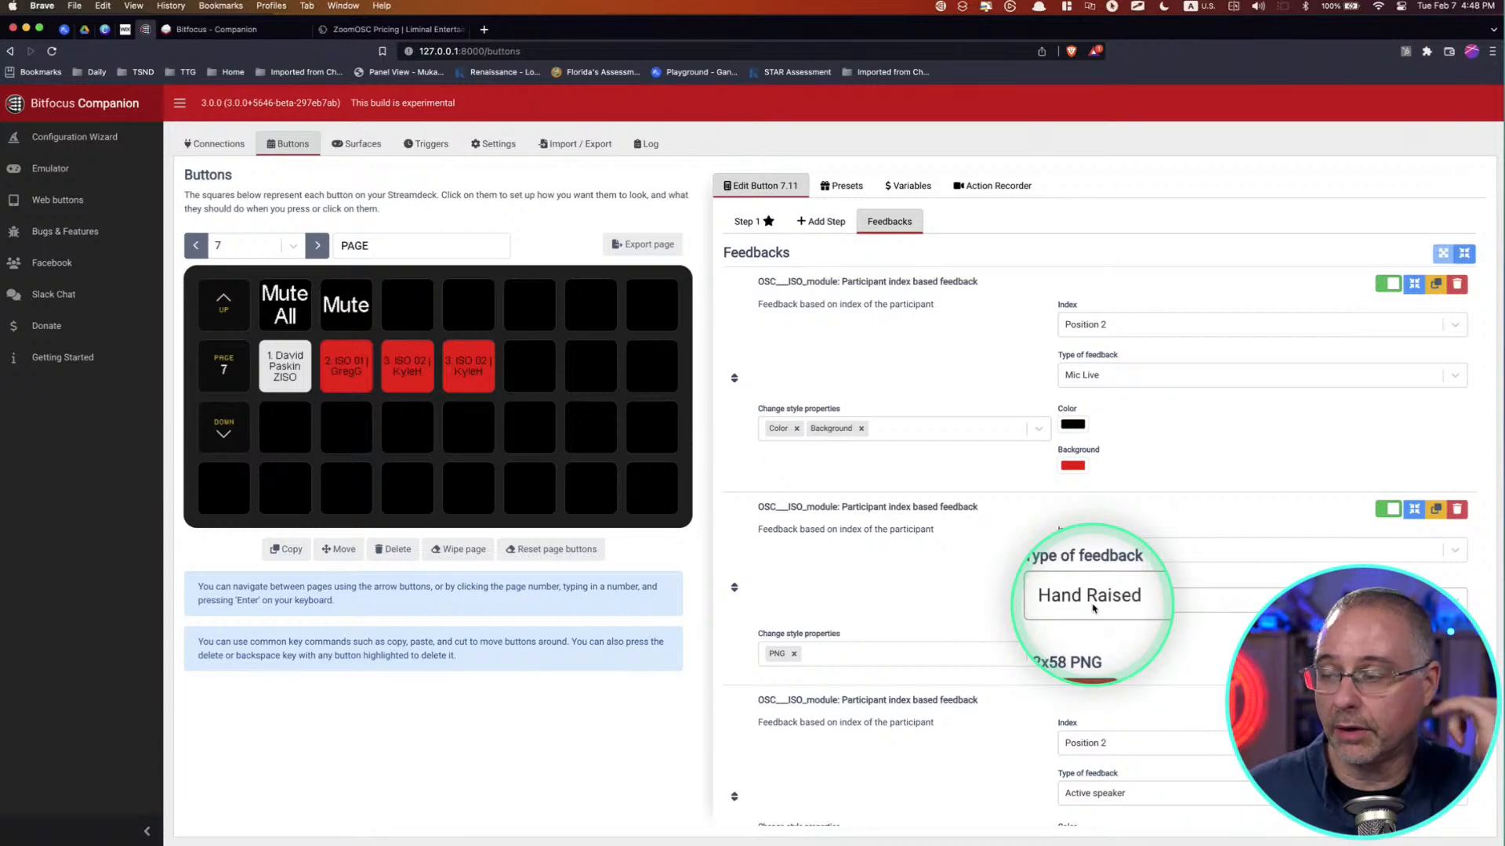
{"action": "key", "text": "ctrl+alt+m"}
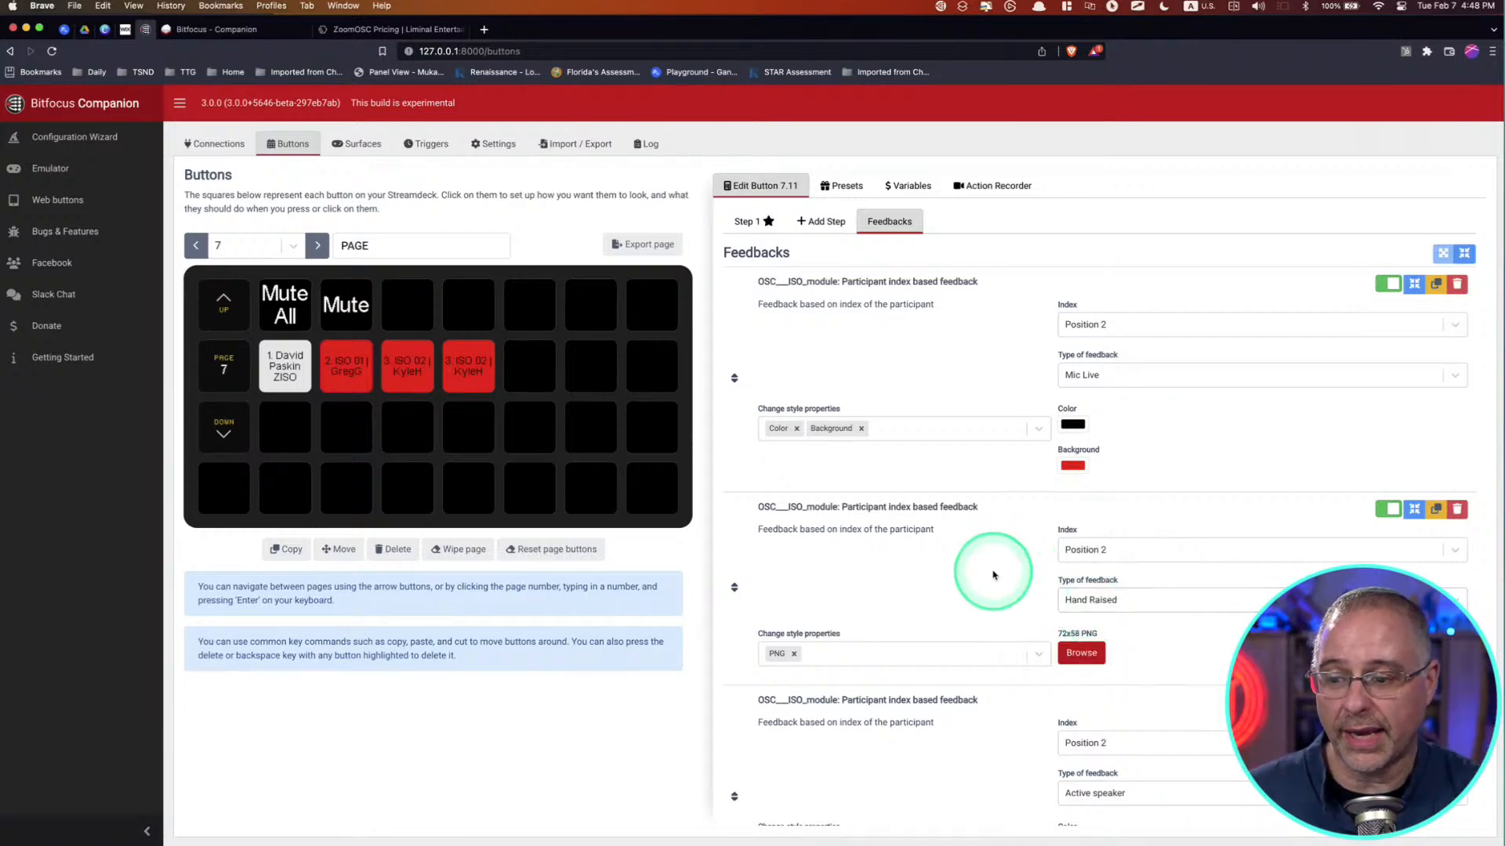
{"action": "scroll", "coordinate": [993, 574], "scroll_direction": "down", "scroll_amount": 3}
{"action": "key", "text": "ctrl+alt+m"}
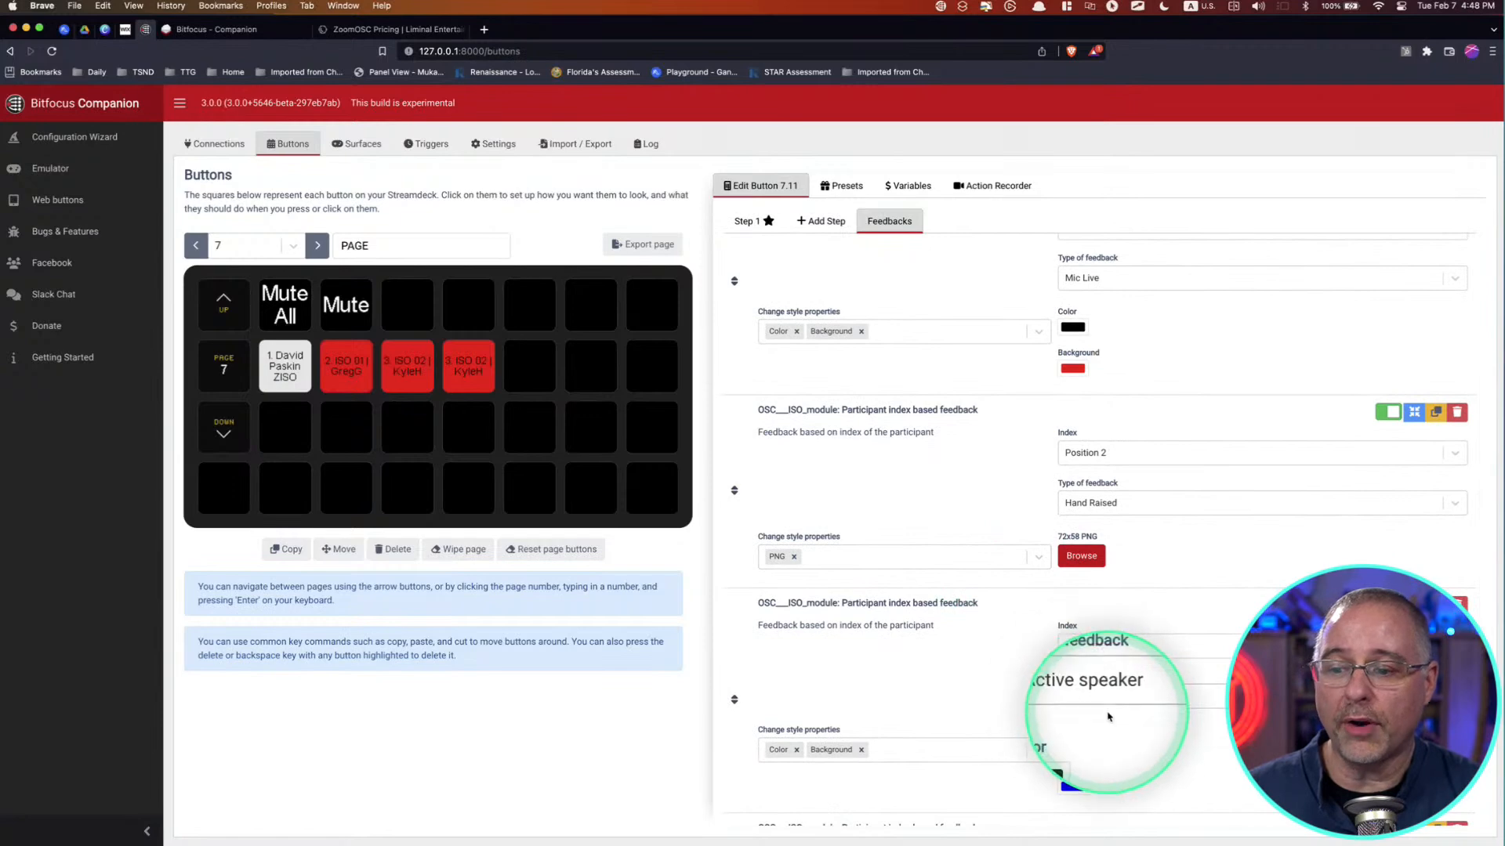
{"action": "scroll", "coordinate": [1107, 716], "scroll_direction": "down", "scroll_amount": 3}
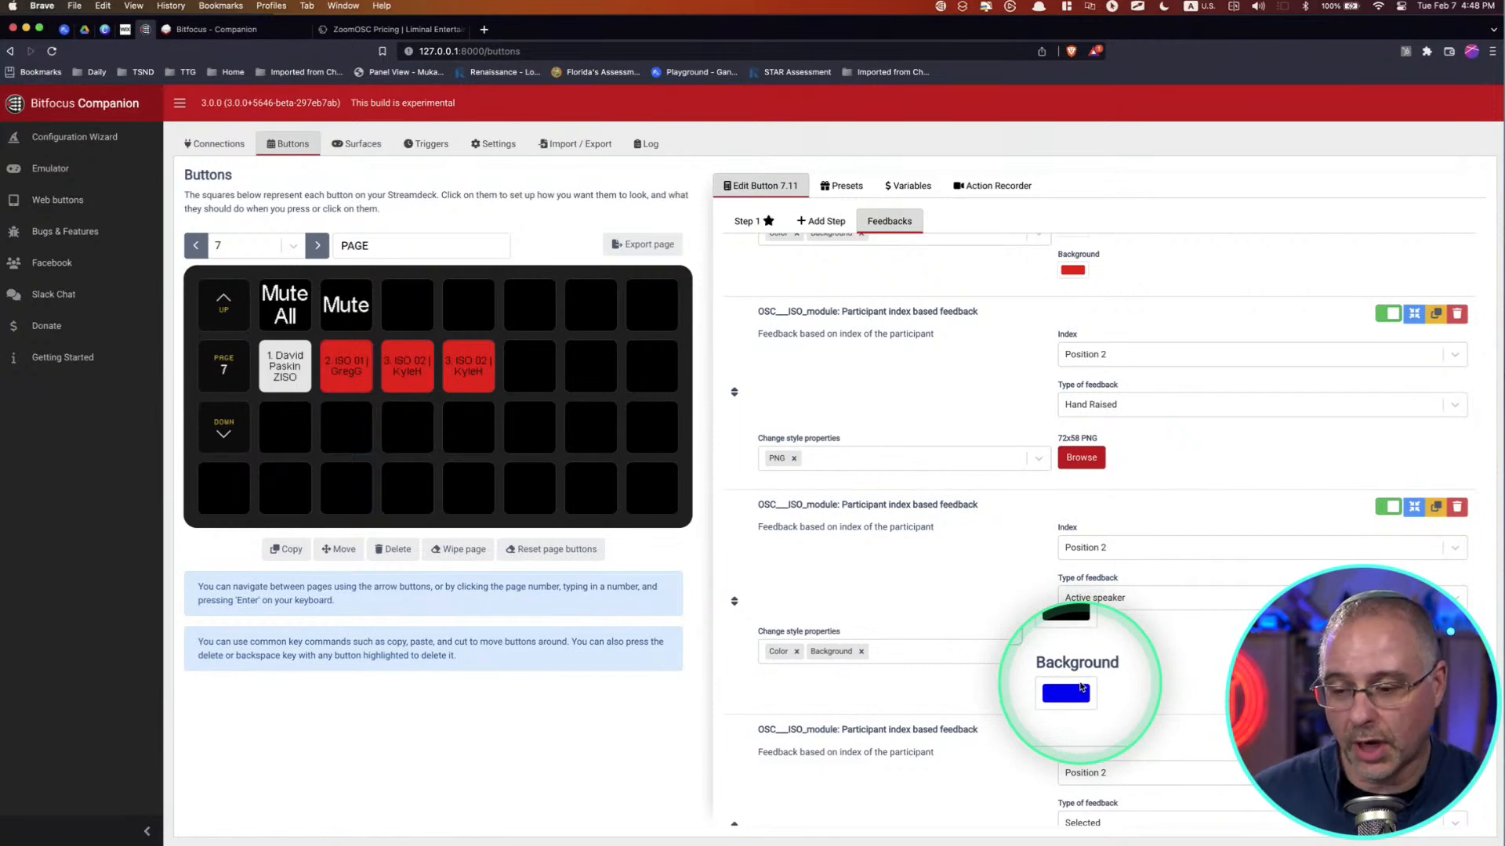
{"action": "scroll", "coordinate": [1080, 687], "scroll_direction": "down", "scroll_amount": 5}
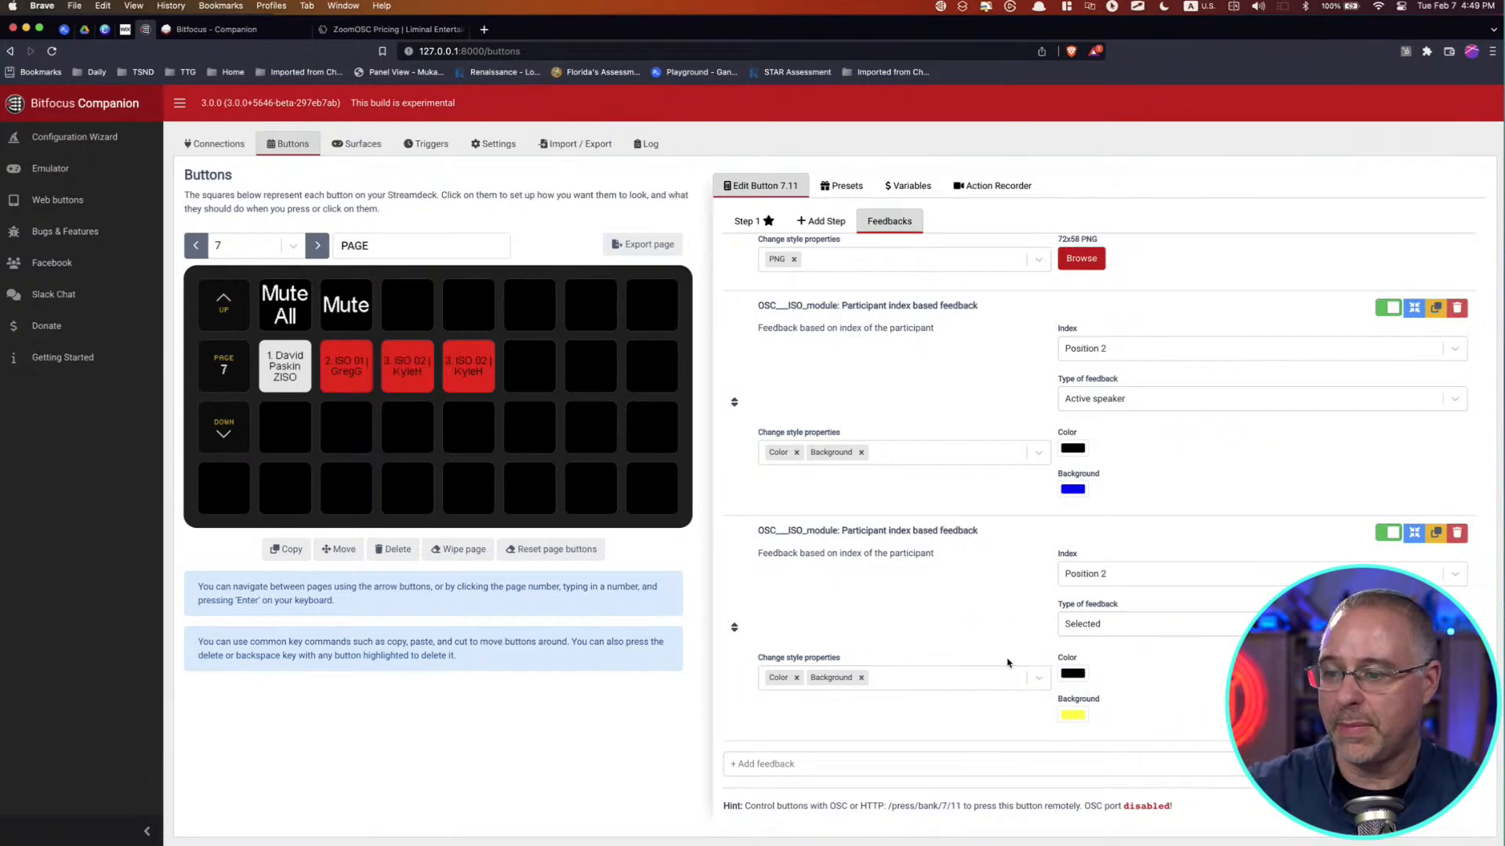
{"action": "scroll", "coordinate": [998, 572], "scroll_direction": "up", "scroll_amount": 10}
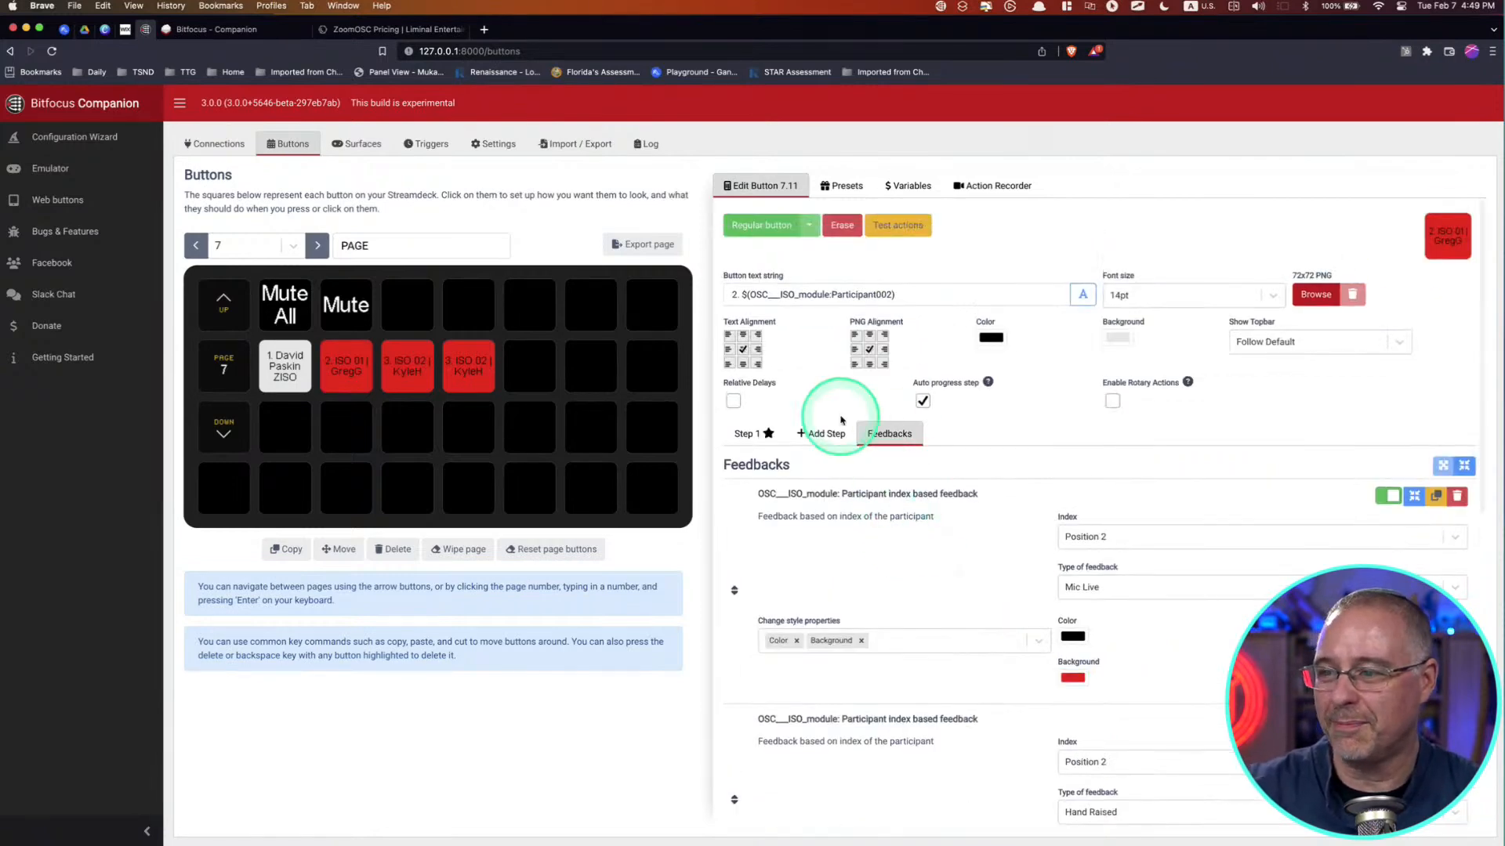
{"action": "left_click", "coordinate": [751, 433]}
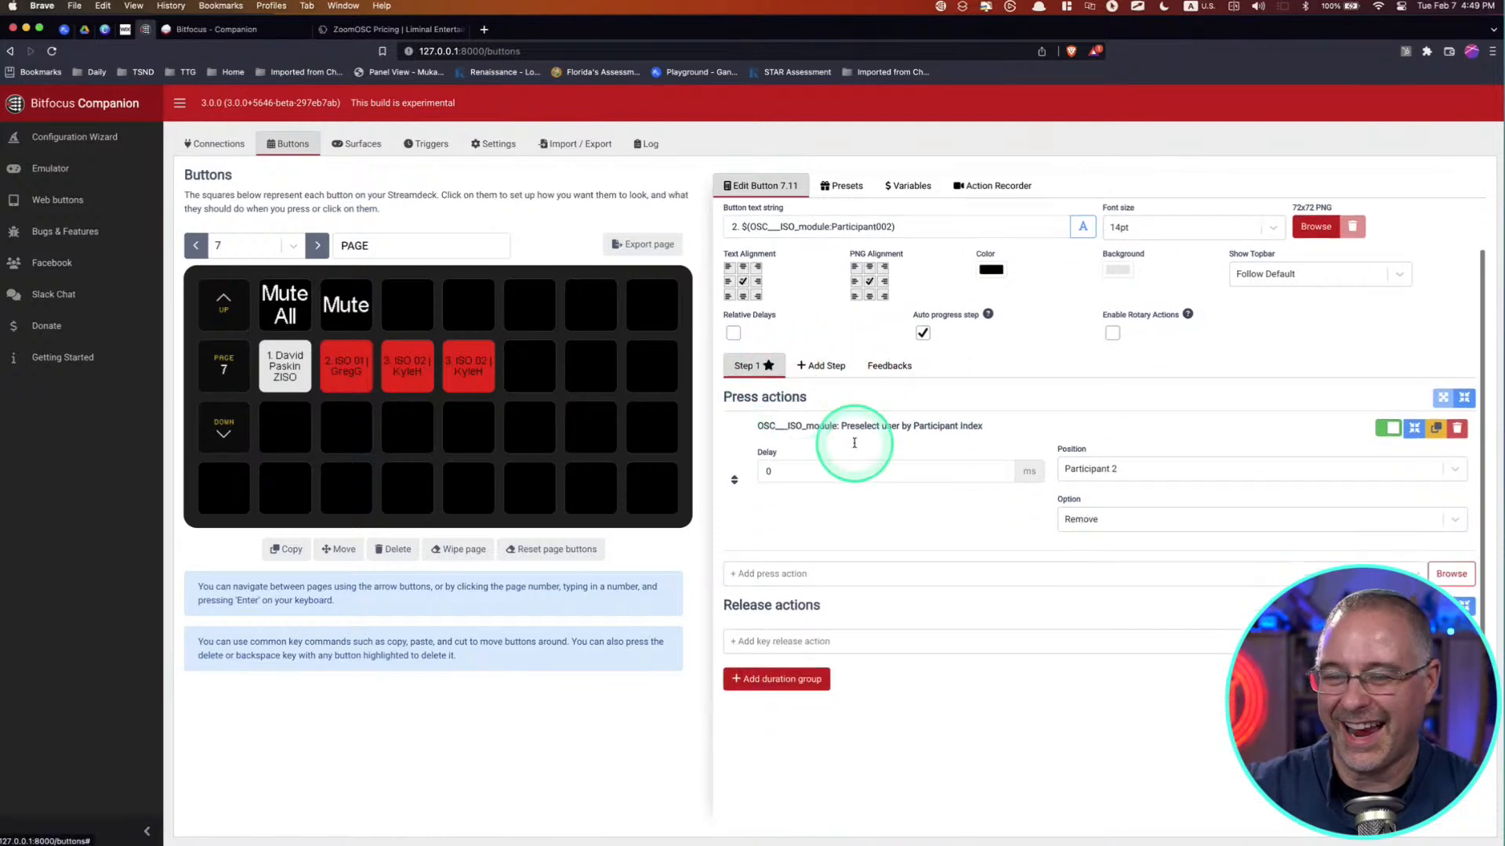
Step: Set the option of the participant 2 button's preselect action back to Toggle
{"action": "scroll", "coordinate": [1018, 439], "scroll_direction": "down", "scroll_amount": 3}
{"action": "left_click", "coordinate": [1209, 374]}
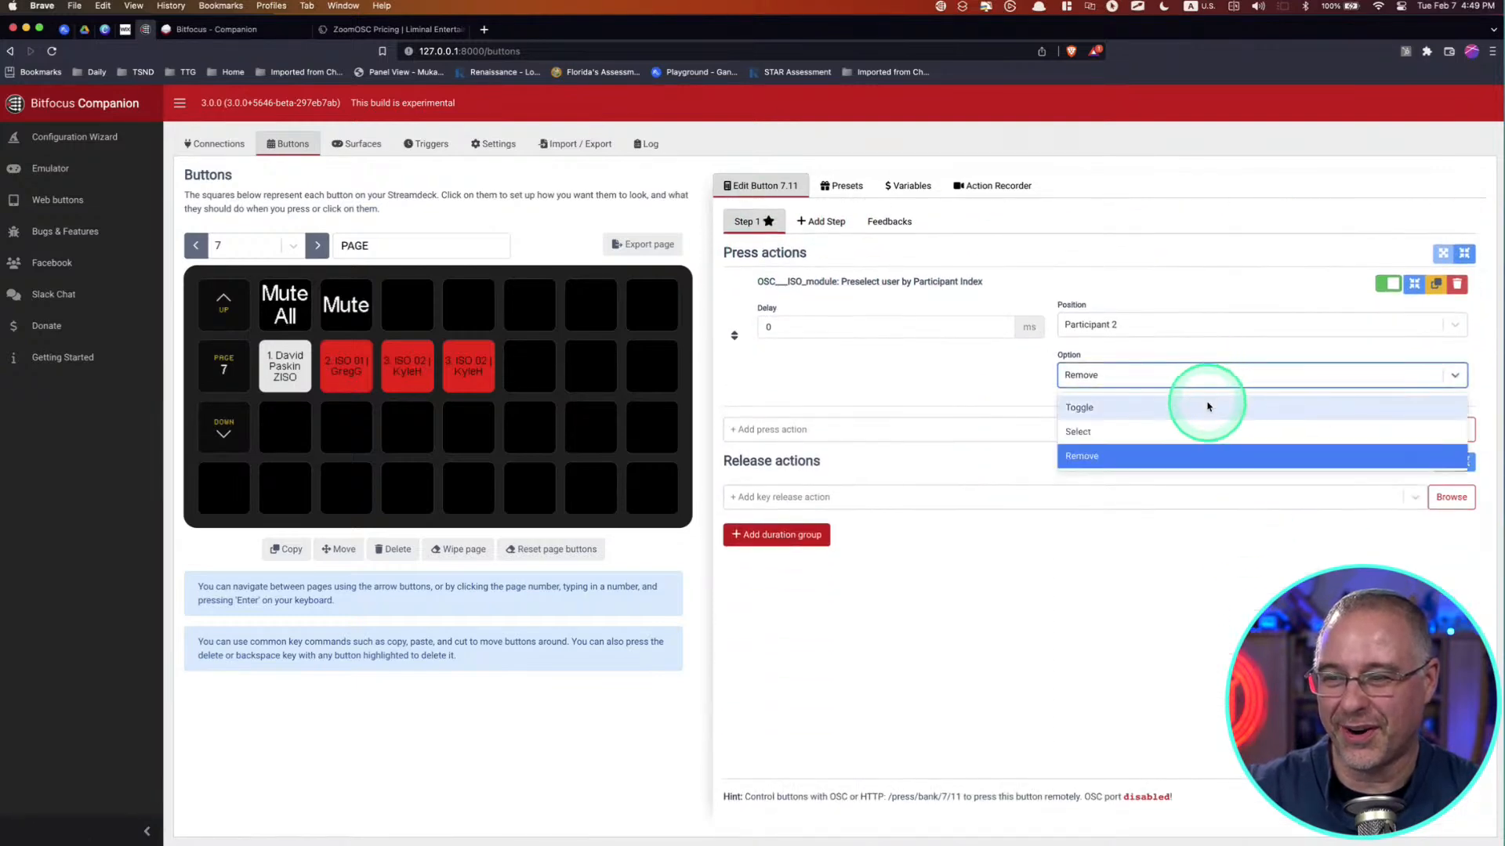
{"action": "left_click", "coordinate": [1208, 406]}
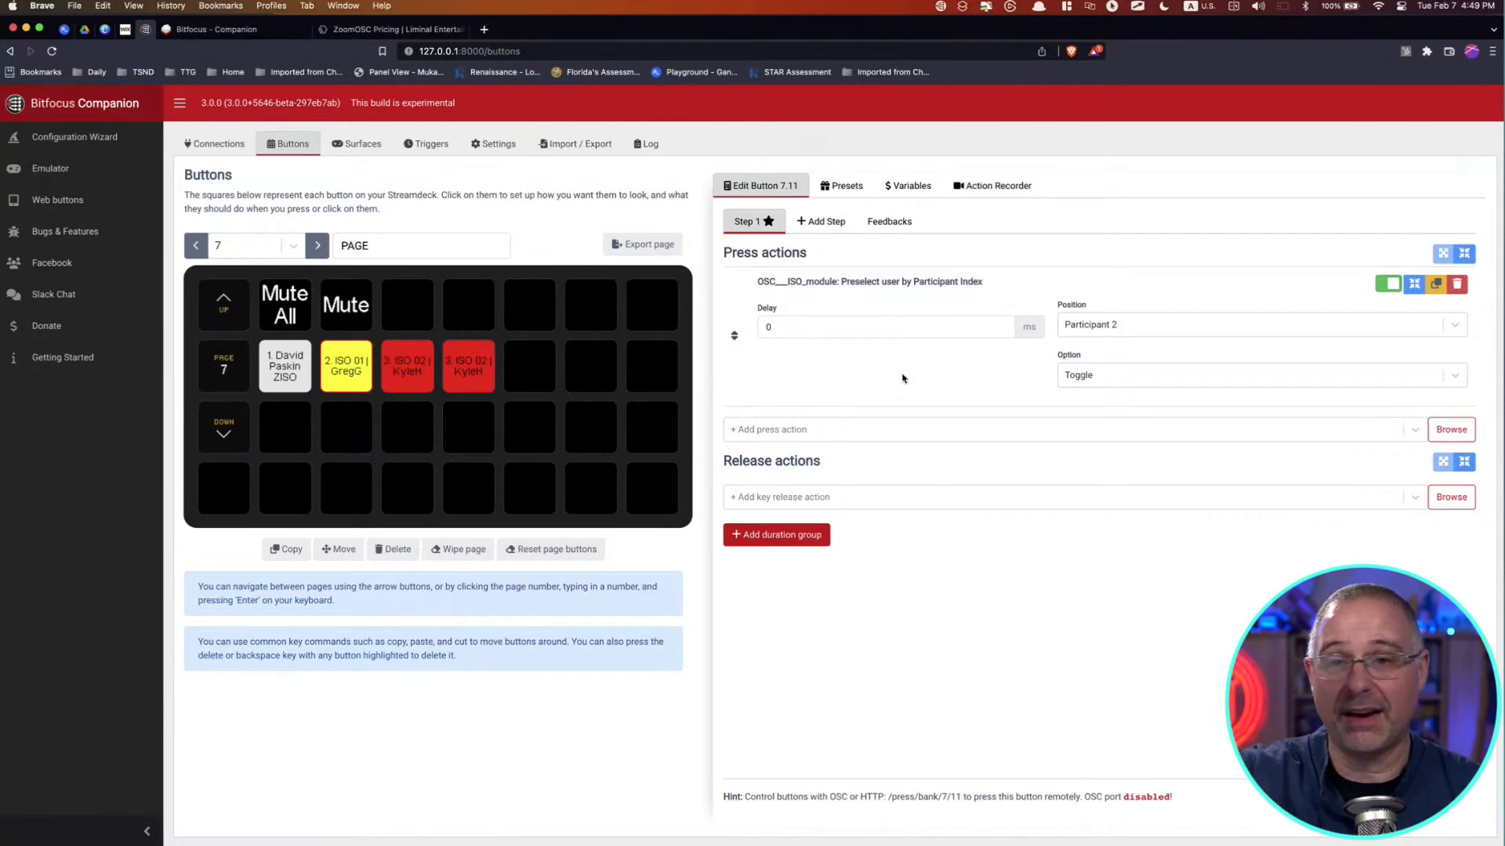
Step: Browse back through the Meeting Actions and group pages to page 2, the List page
{"action": "left_click", "coordinate": [195, 246]}
{"action": "left_click", "coordinate": [195, 246]}
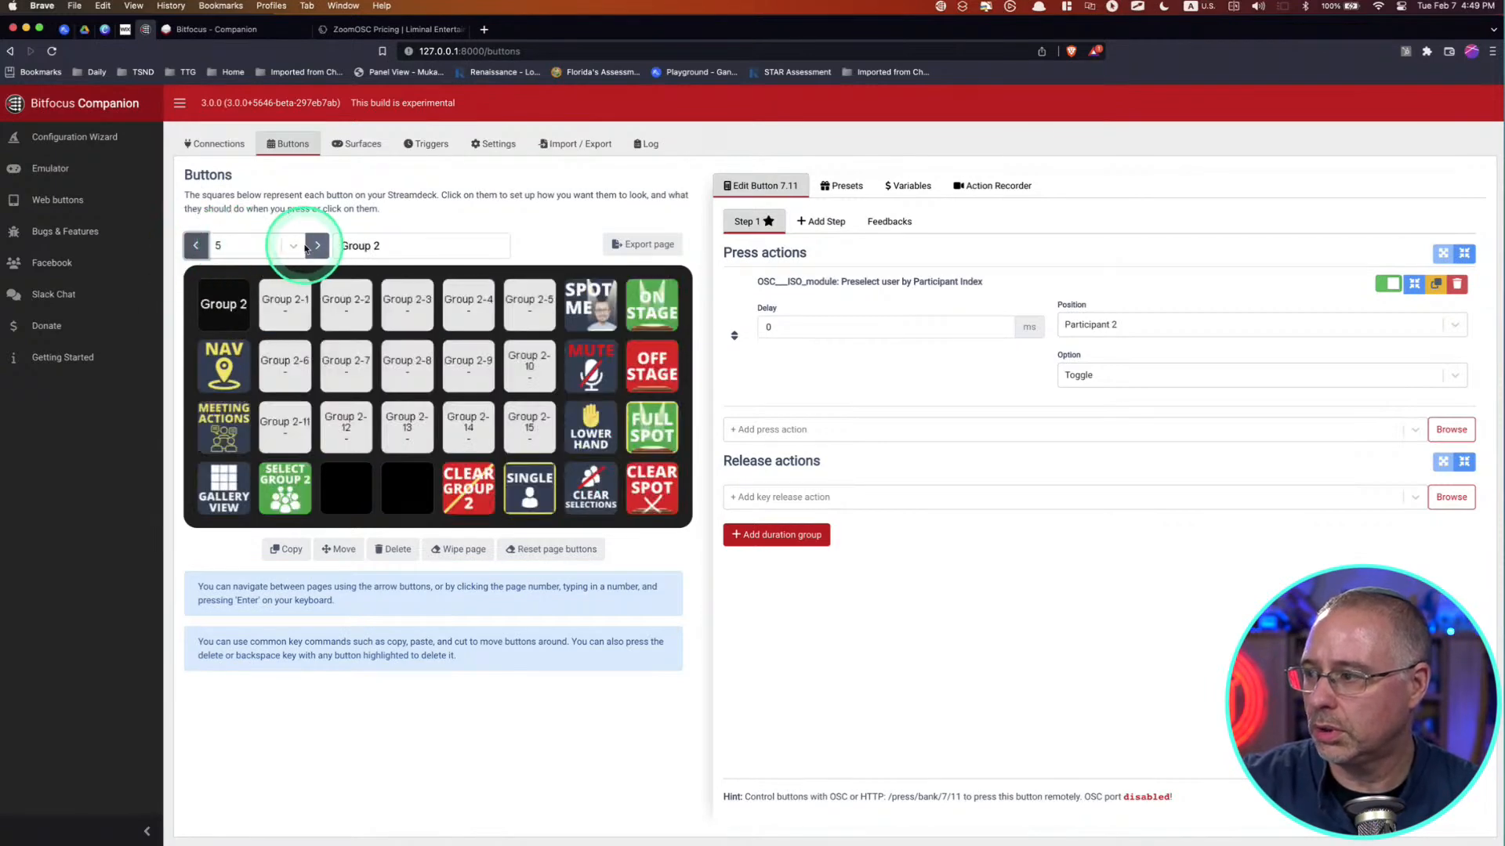
{"action": "left_click", "coordinate": [314, 246]}
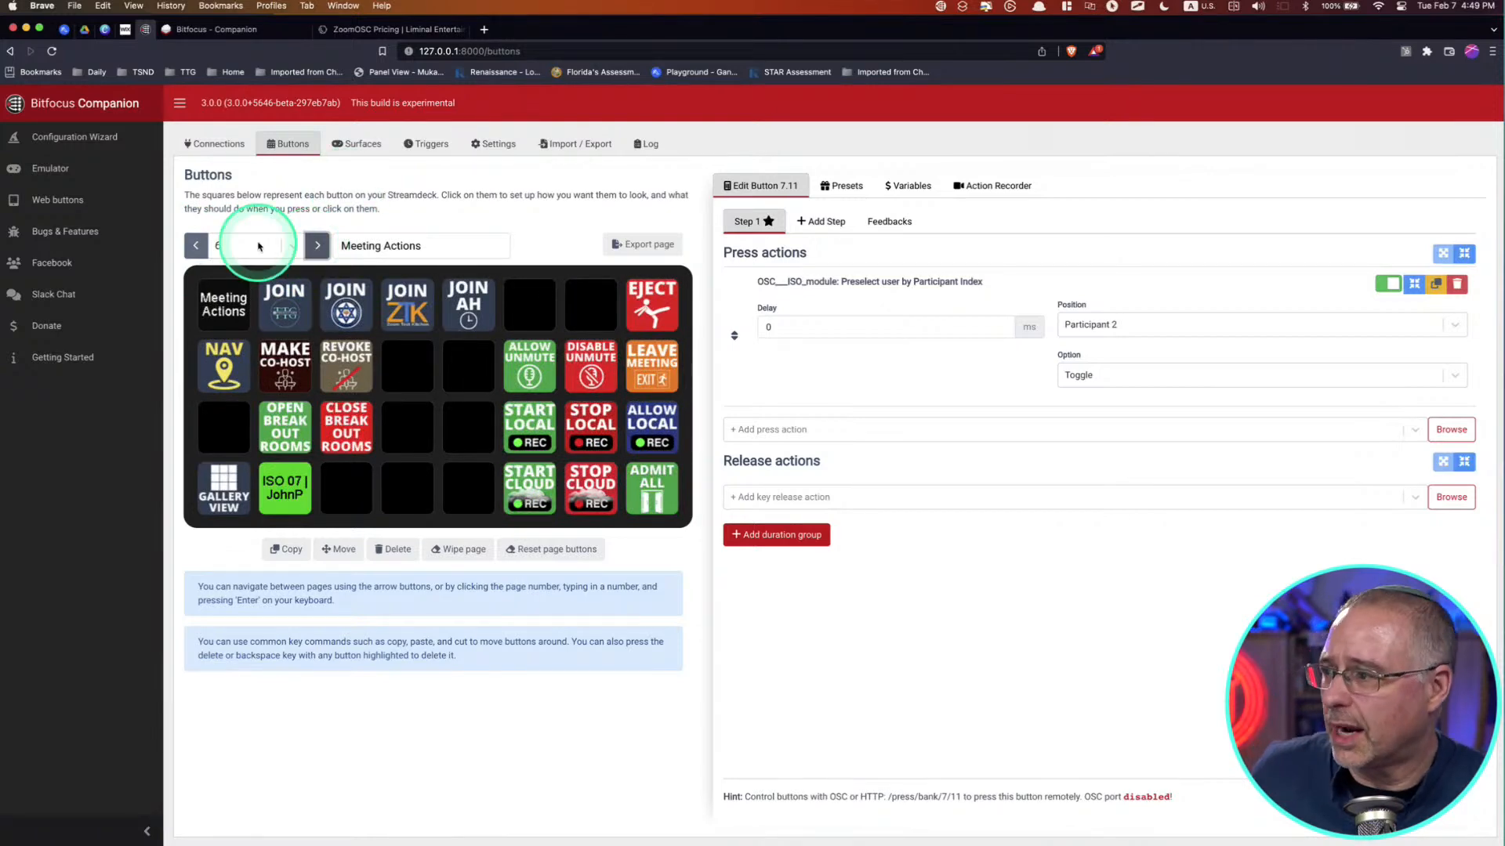
{"action": "left_click", "coordinate": [206, 247]}
{"action": "left_click", "coordinate": [205, 247]}
{"action": "left_click", "coordinate": [204, 248]}
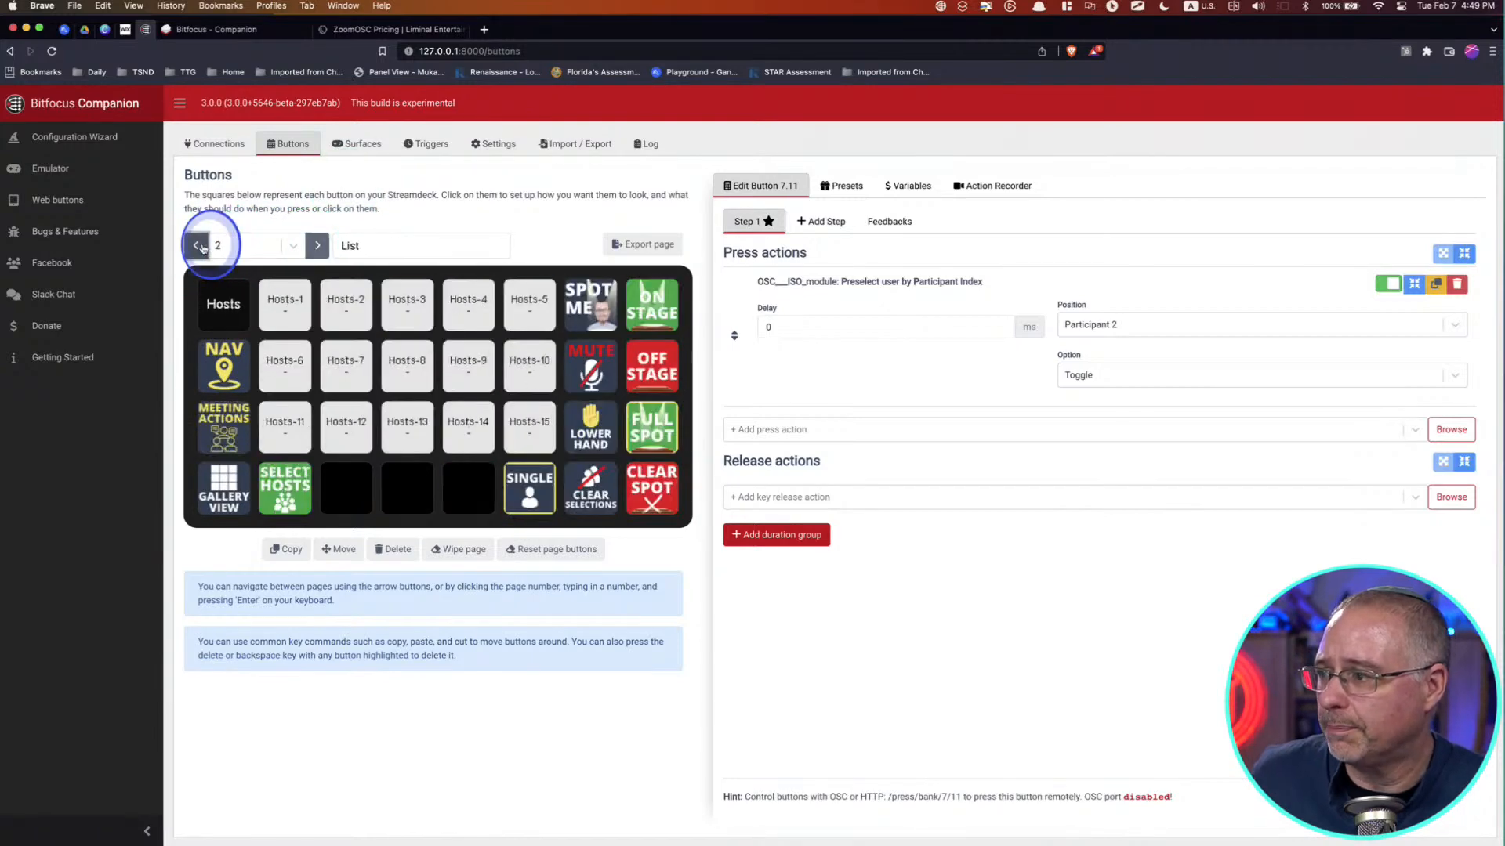
{"action": "left_click", "coordinate": [202, 248]}
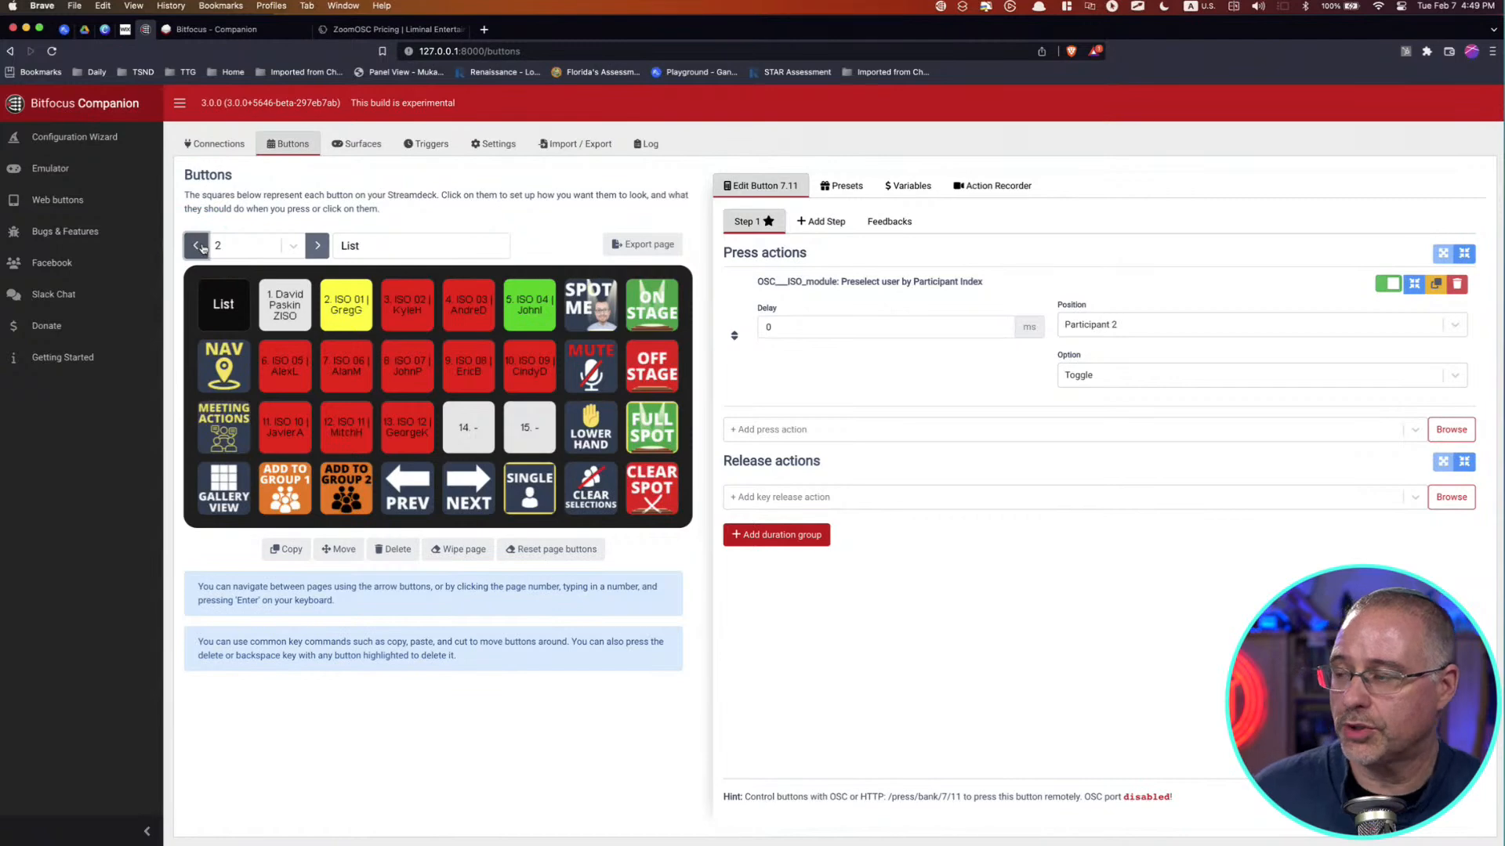
Step: Open the List page-number button on page 2 and show the available button types
{"action": "left_click", "coordinate": [220, 298]}
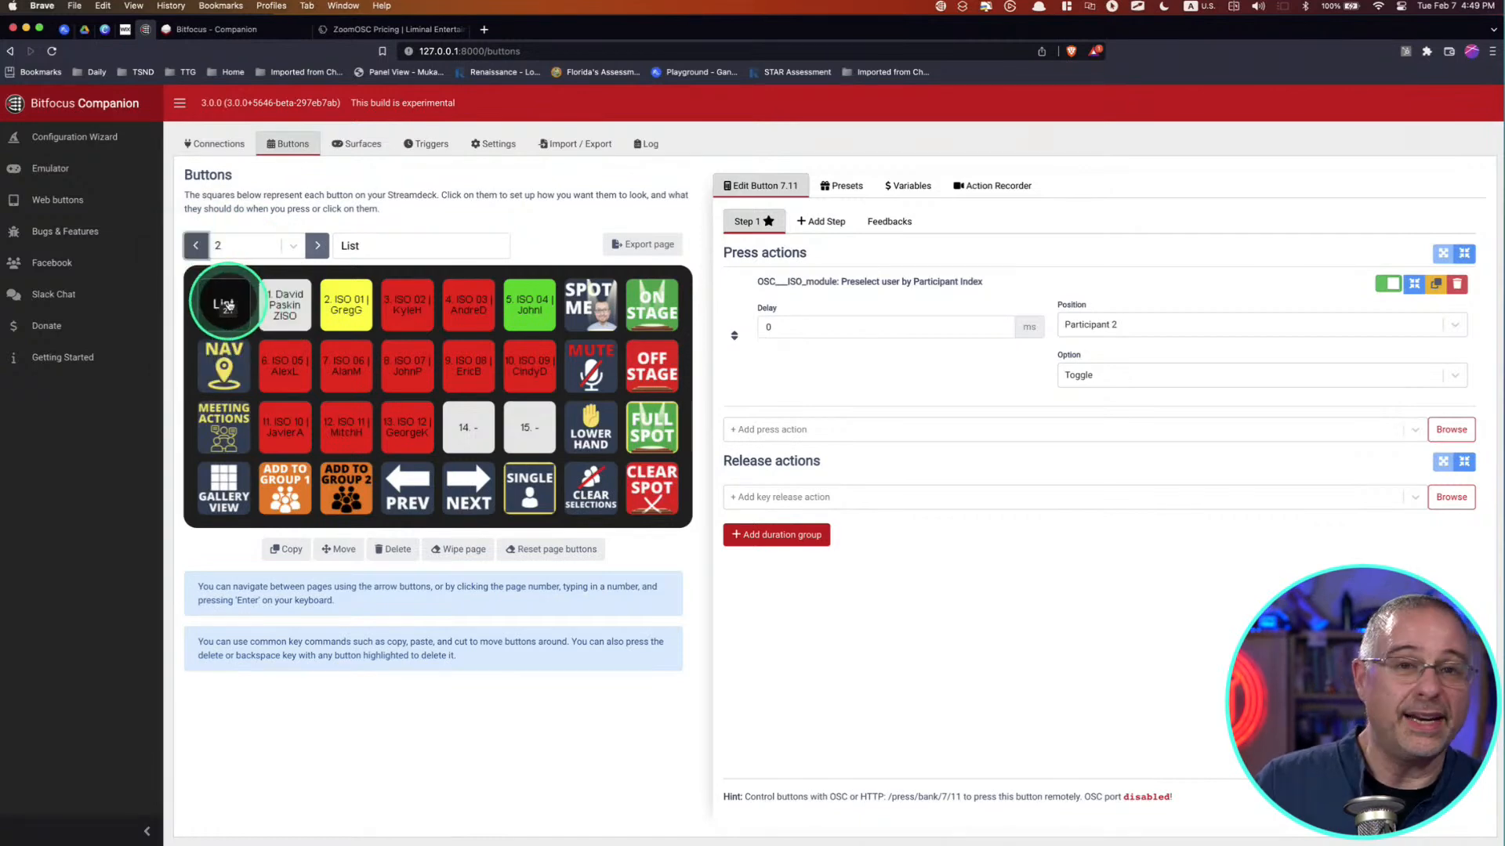
{"action": "left_click", "coordinate": [840, 192]}
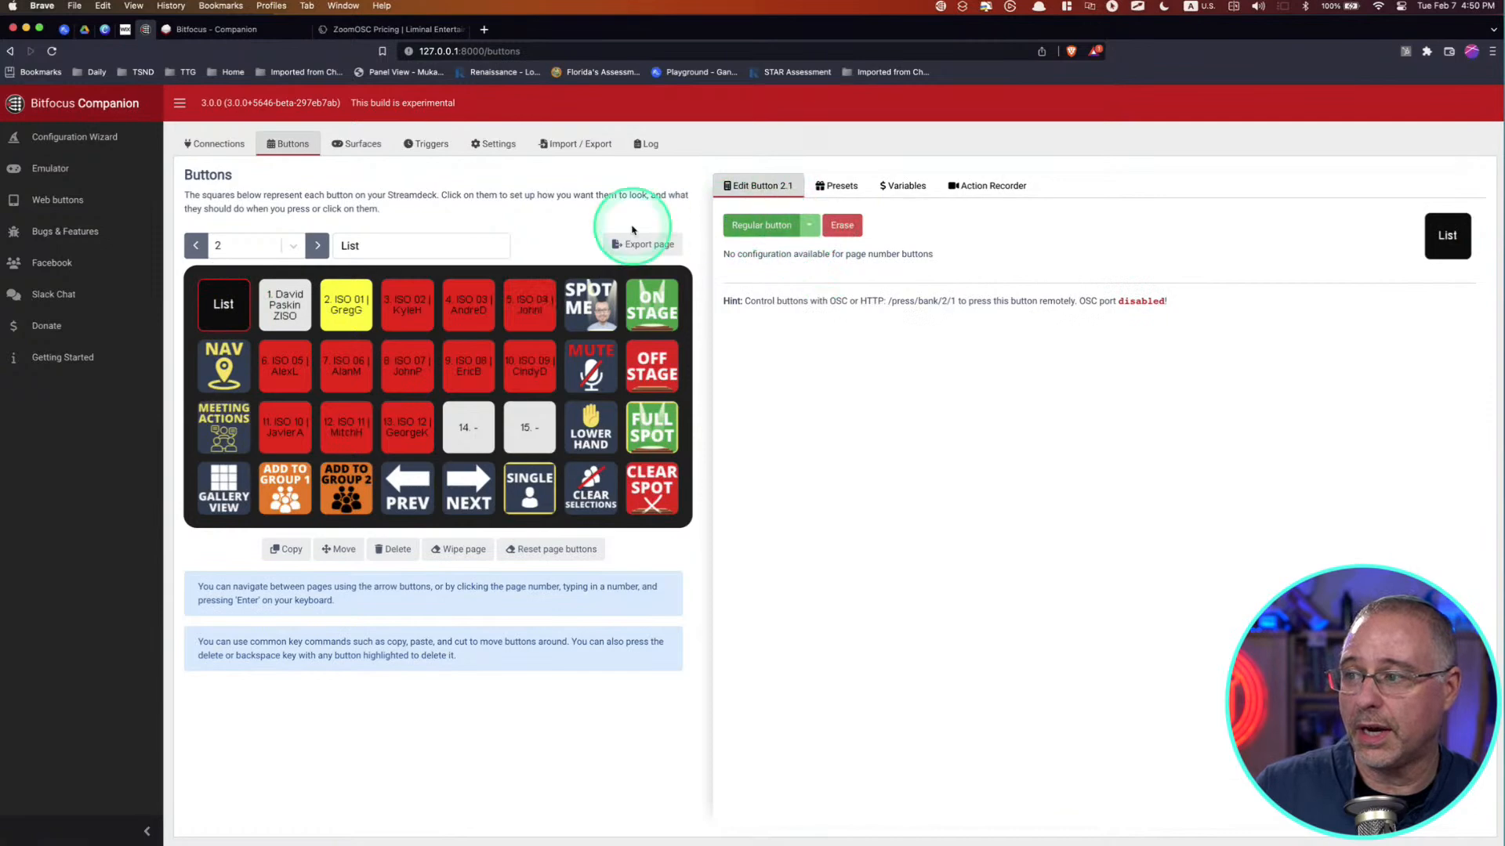
{"action": "left_click", "coordinate": [809, 224]}
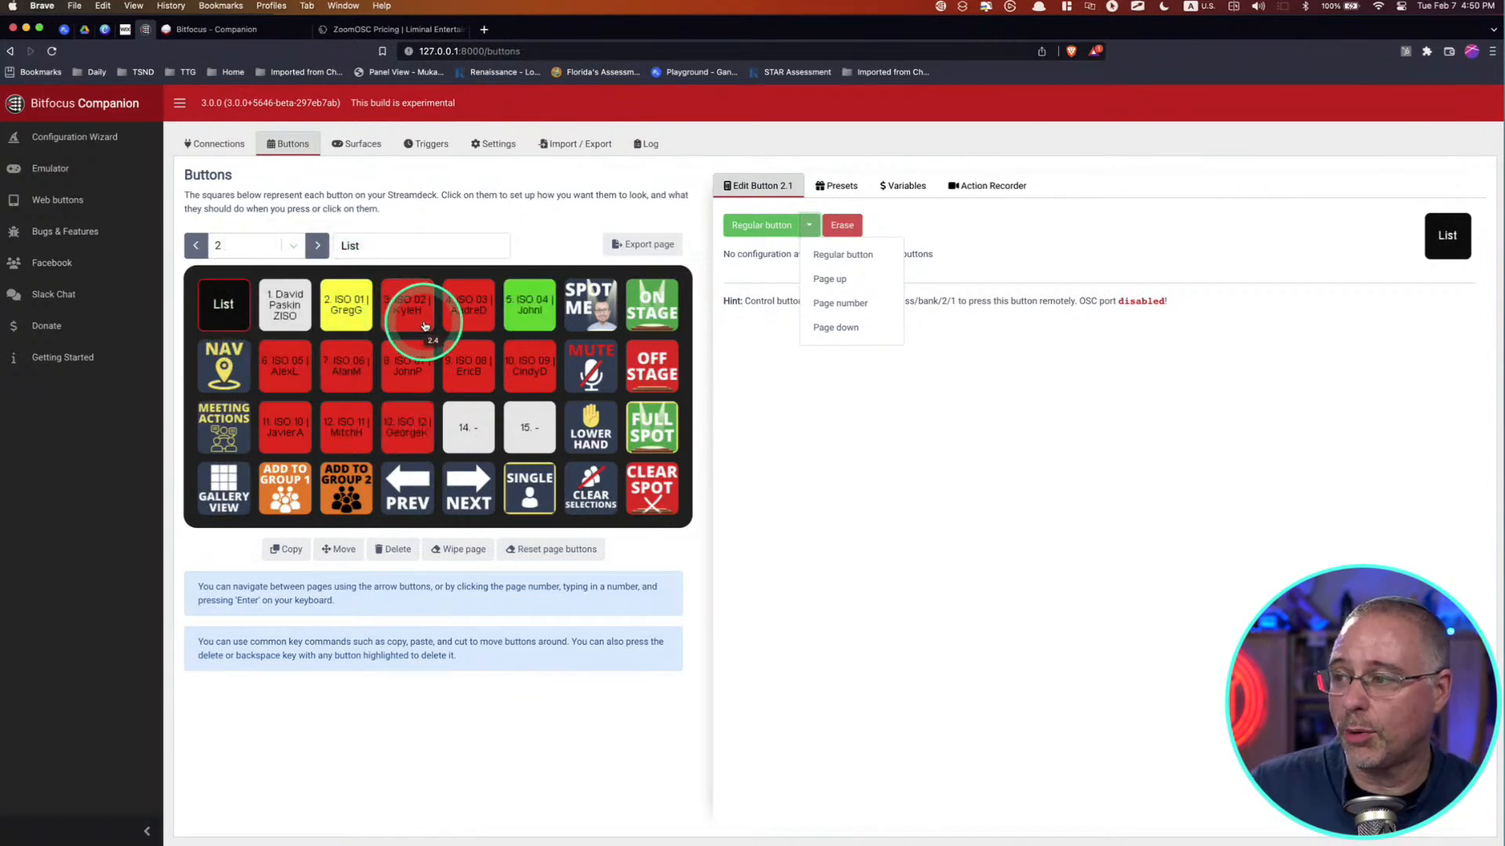
{"action": "left_click", "coordinate": [342, 311]}
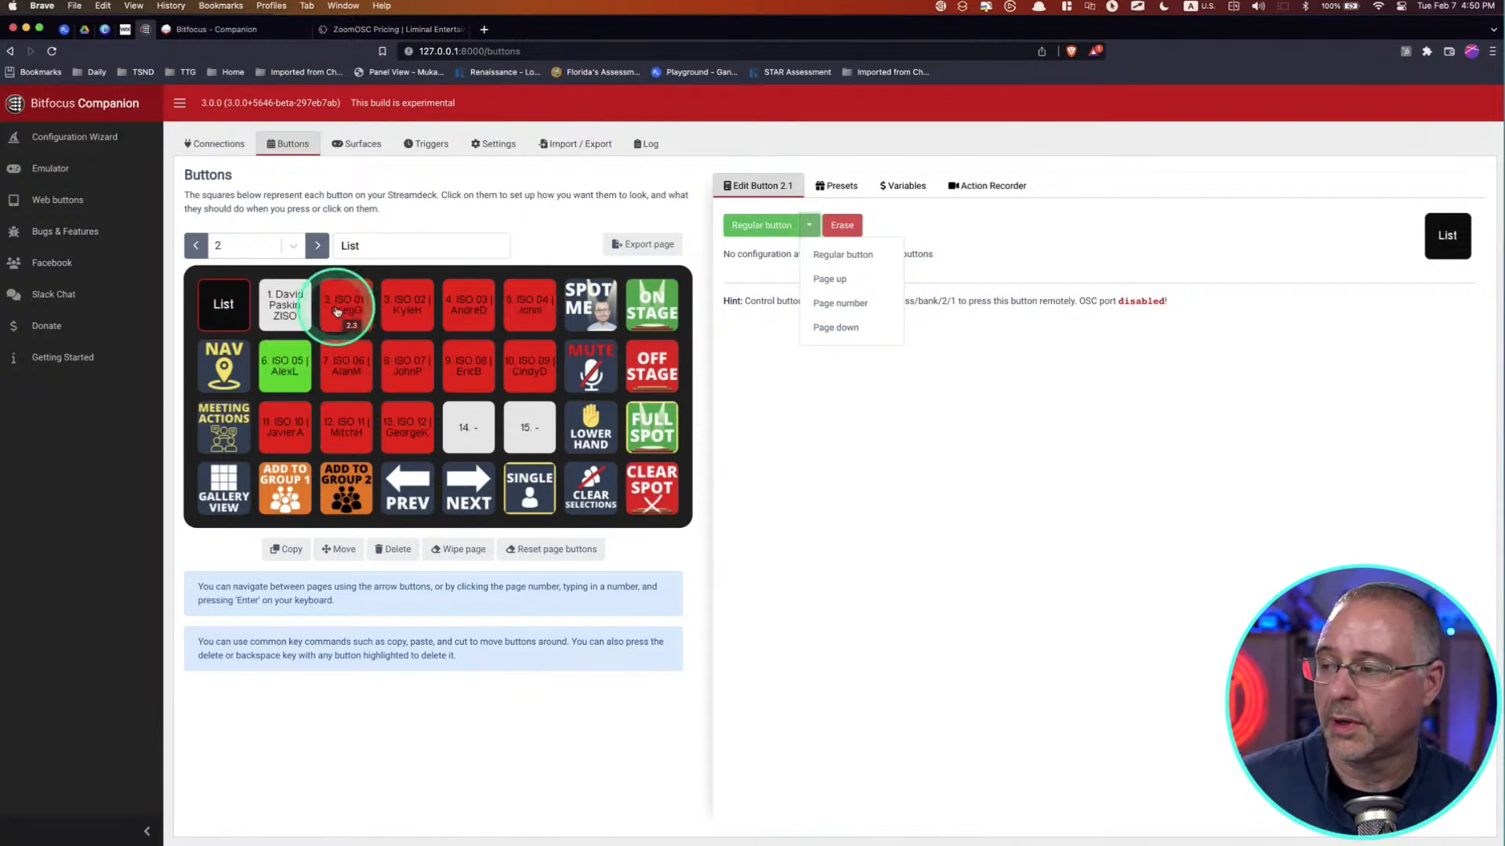
{"action": "left_click", "coordinate": [410, 303]}
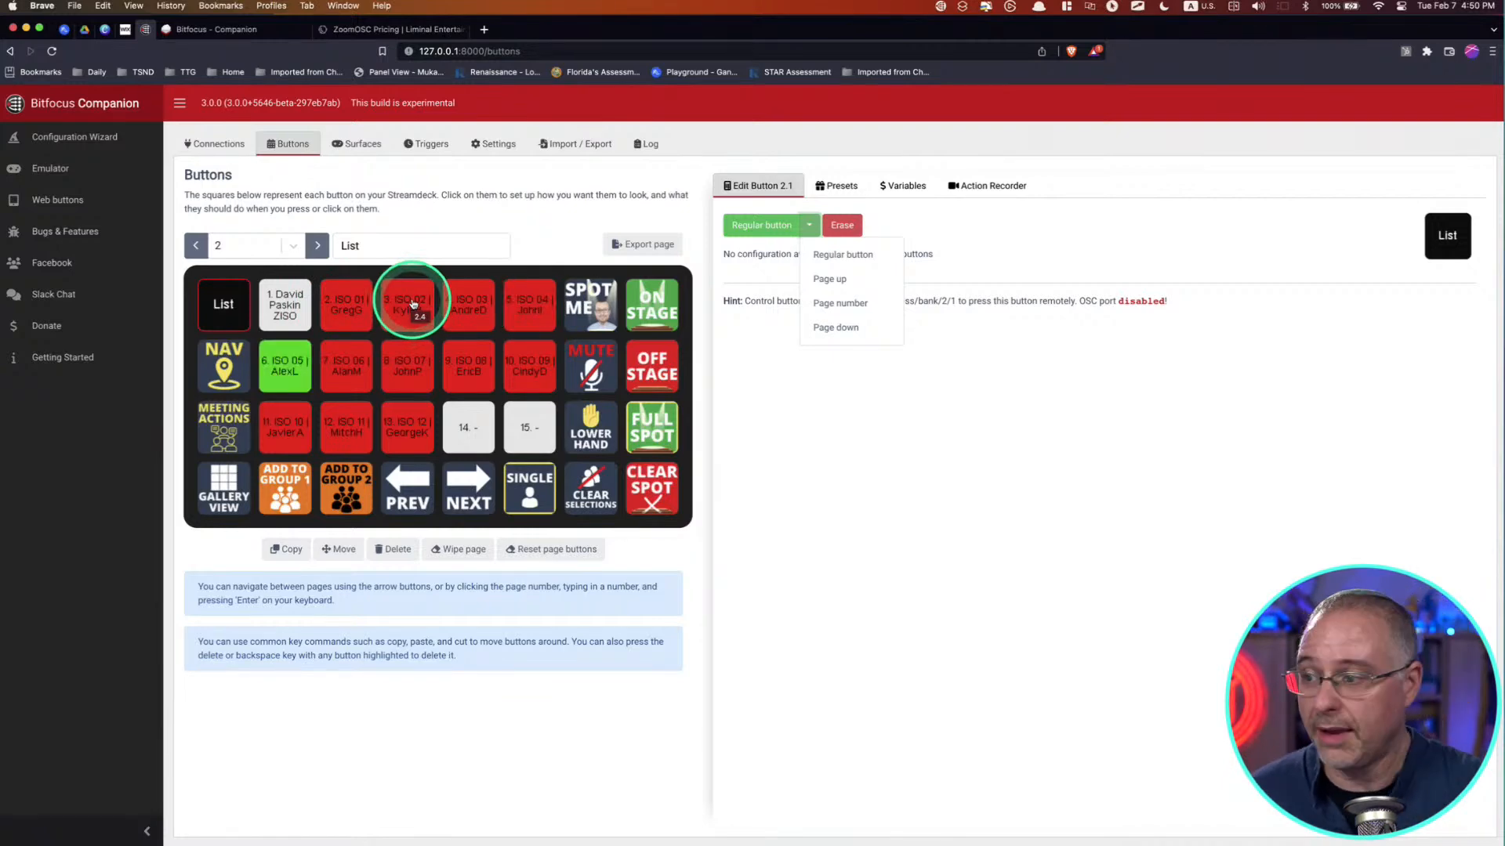
{"action": "left_click", "coordinate": [402, 313]}
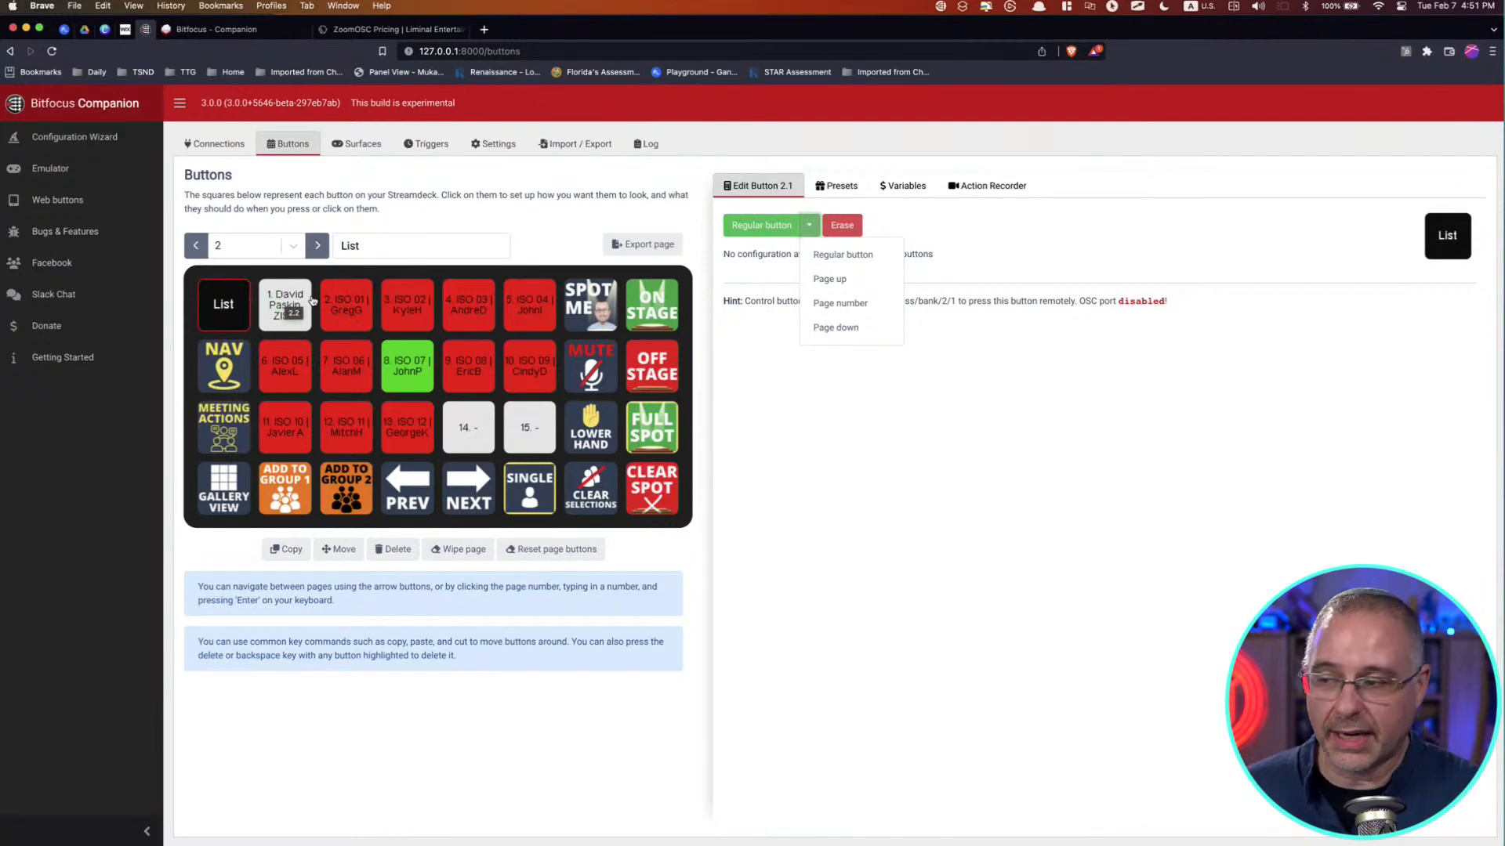
{"action": "left_click", "coordinate": [286, 311]}
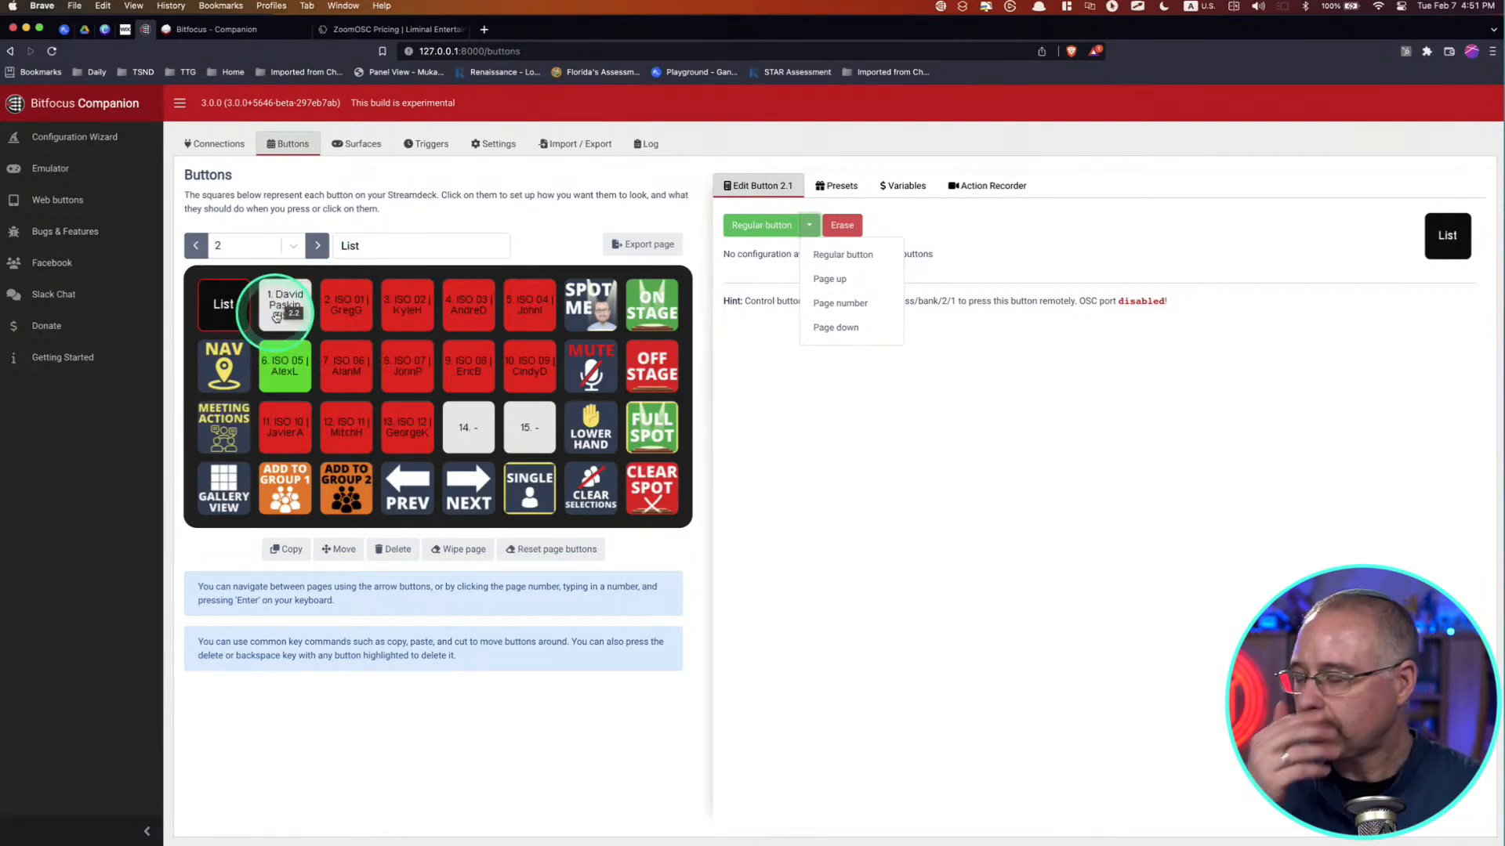
{"action": "left_click_drag", "start_coordinate": [276, 316], "coordinate": [325, 270]}
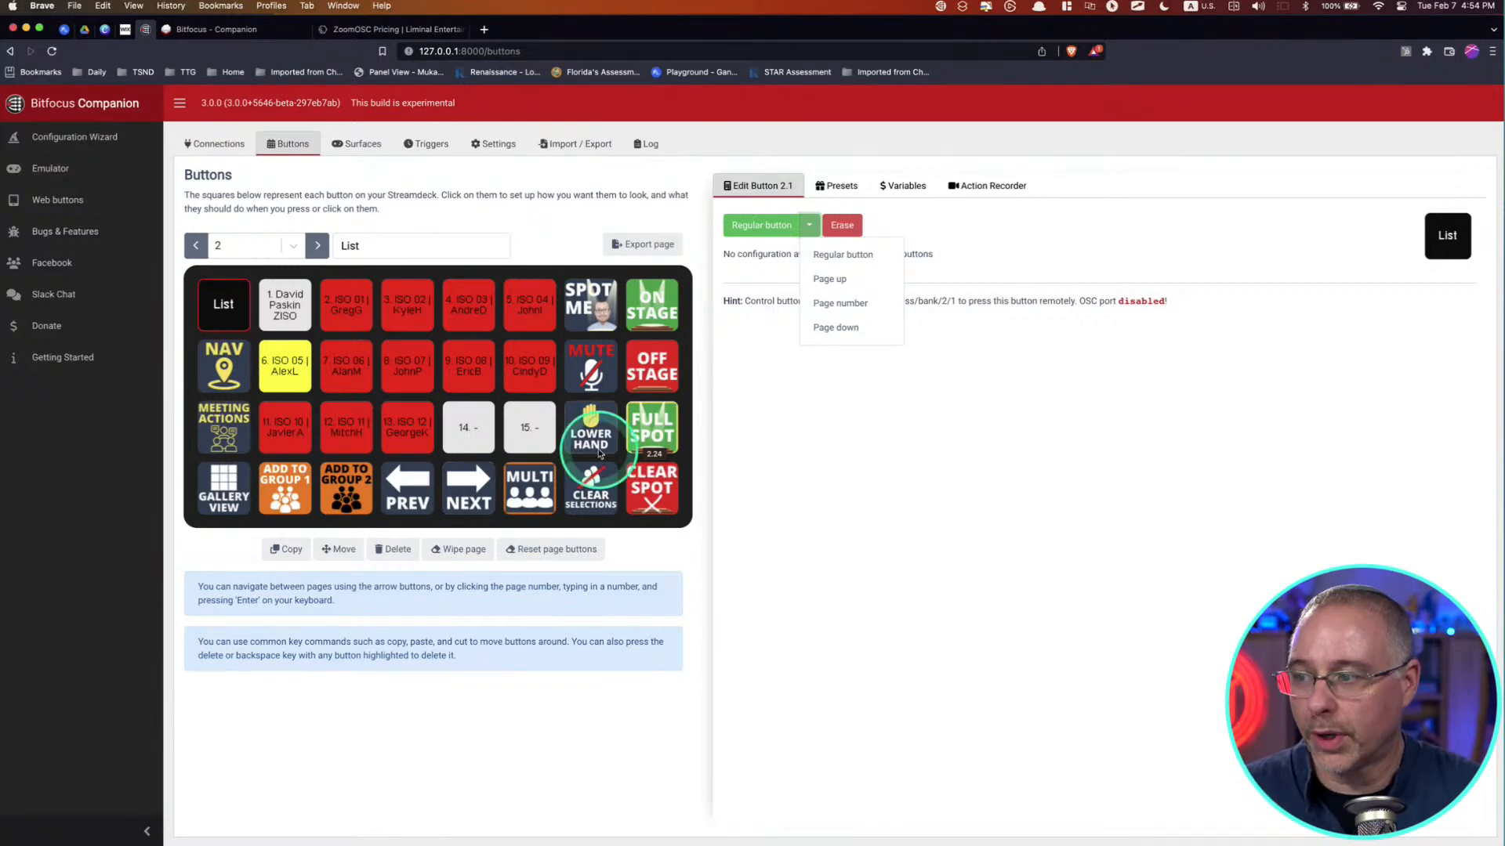
Step: Open the ON STAGE button on page 2 and review its trigger press and release action
{"action": "left_click", "coordinate": [650, 313]}
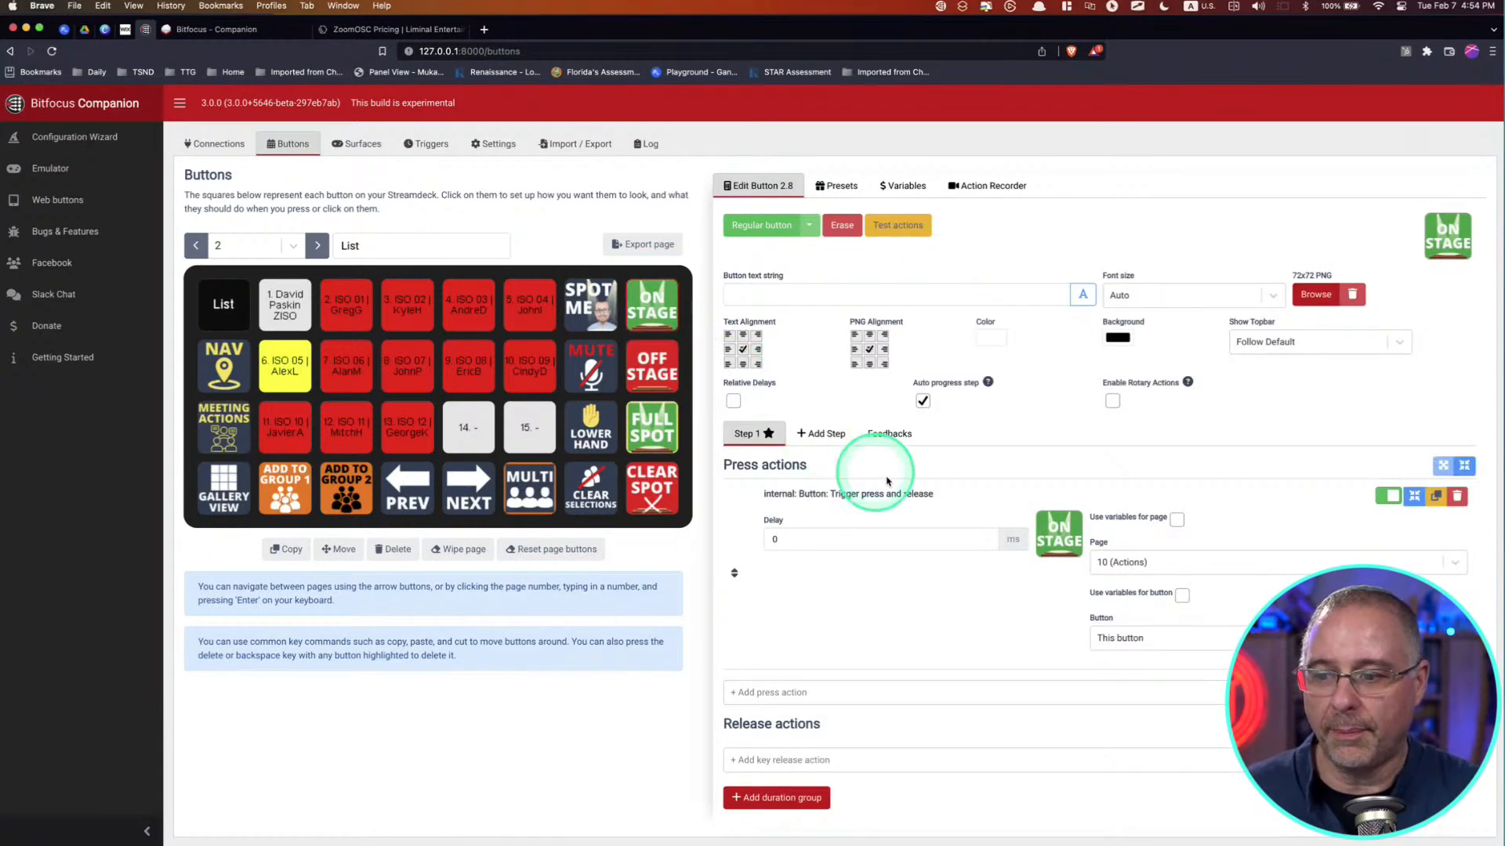
{"action": "scroll", "coordinate": [893, 490], "scroll_direction": "down", "scroll_amount": 1}
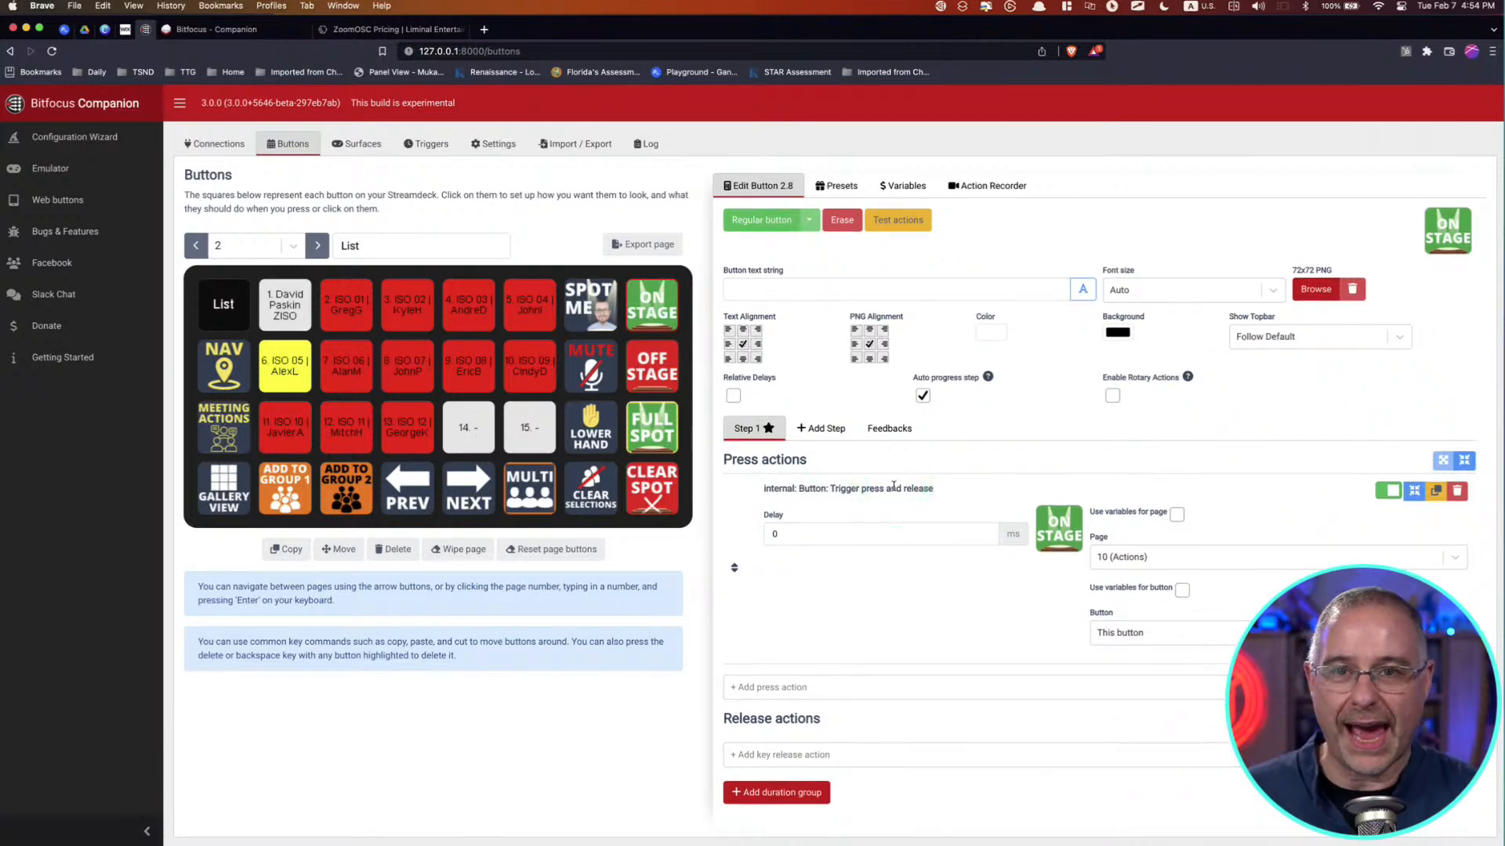
Step: Go to page 10 (Actions), open its ON STAGE button and review the sequence of press actions and delays
{"action": "left_click", "coordinate": [317, 245]}
{"action": "left_click", "coordinate": [317, 246]}
{"action": "left_click", "coordinate": [316, 245]}
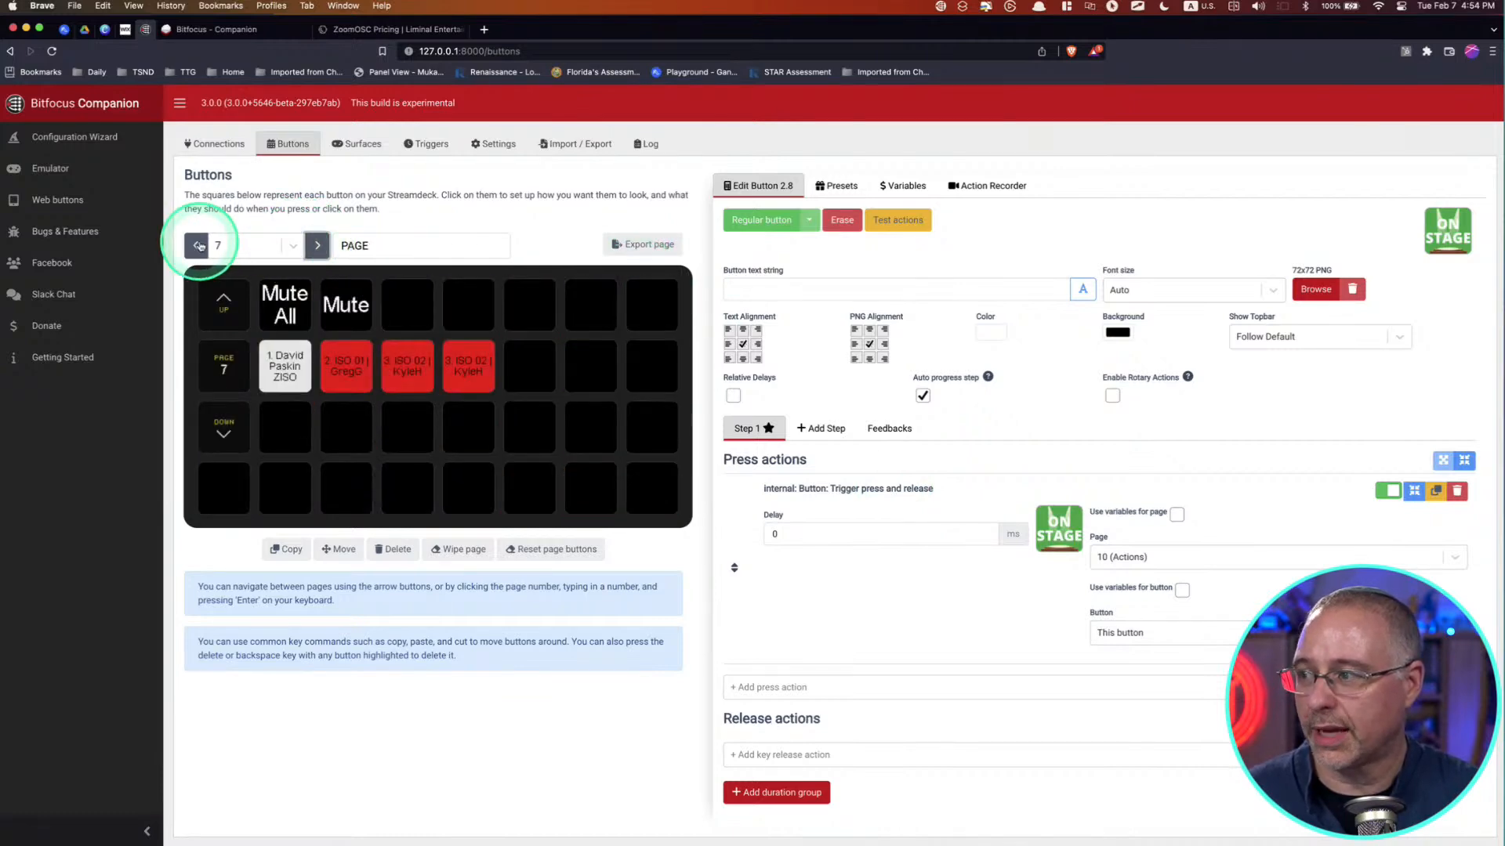
{"action": "left_click", "coordinate": [197, 246]}
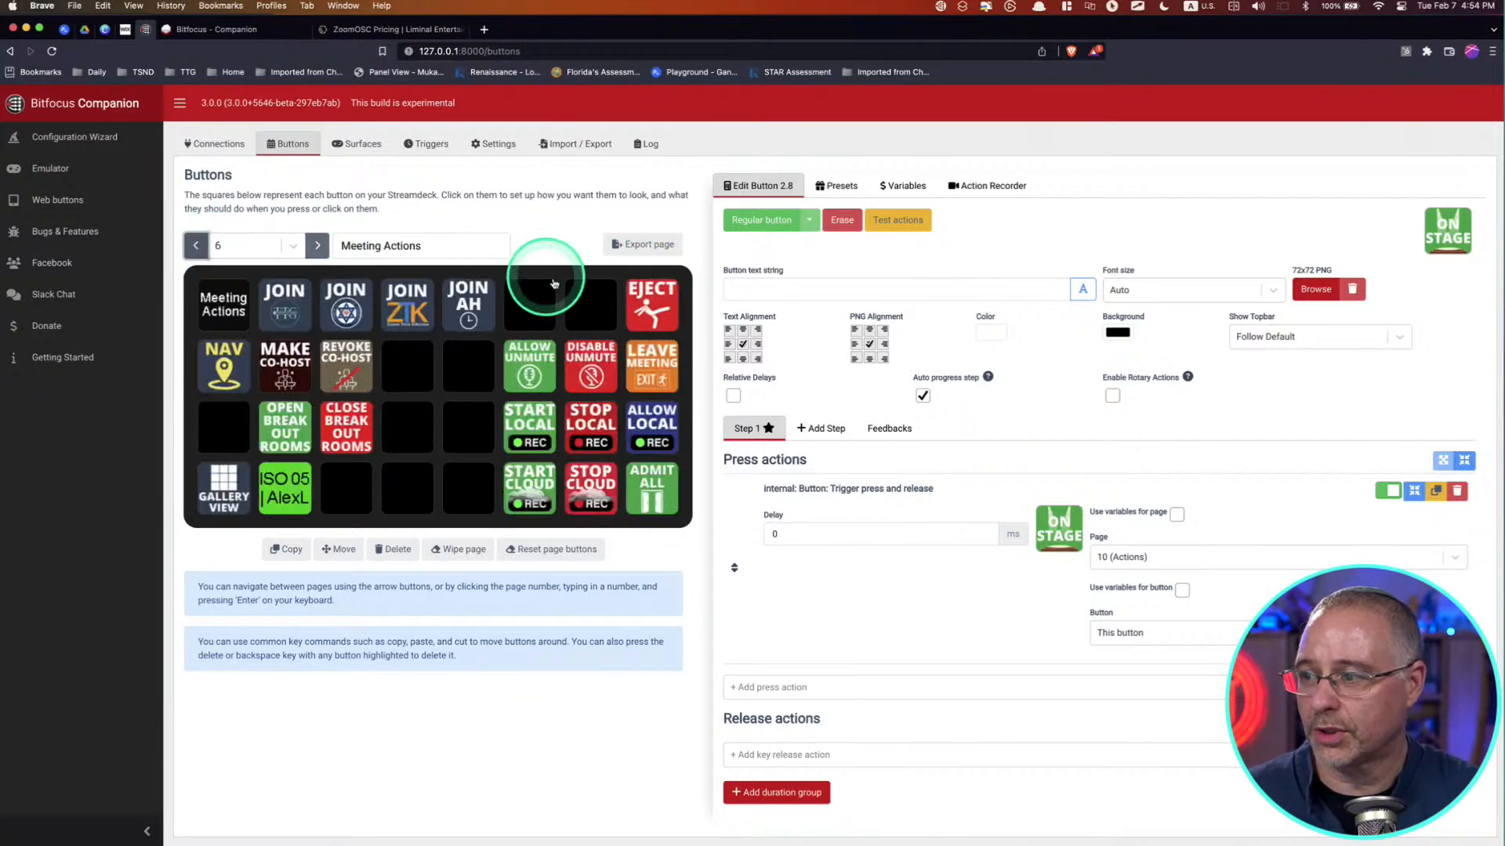
{"action": "left_click", "coordinate": [318, 246]}
{"action": "left_click", "coordinate": [318, 247]}
{"action": "left_click", "coordinate": [317, 246]}
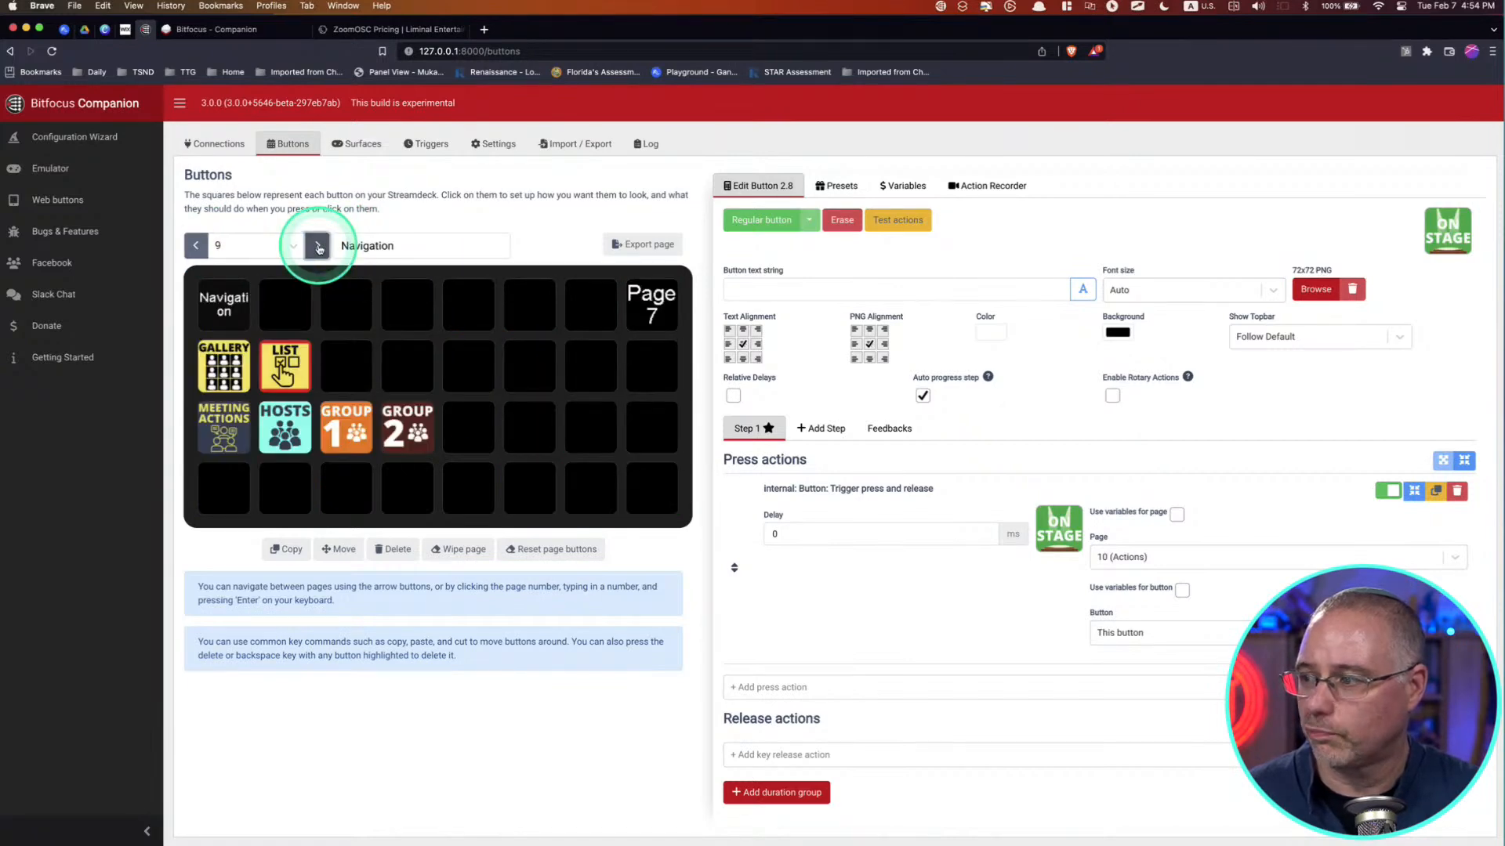
{"action": "left_click", "coordinate": [317, 246]}
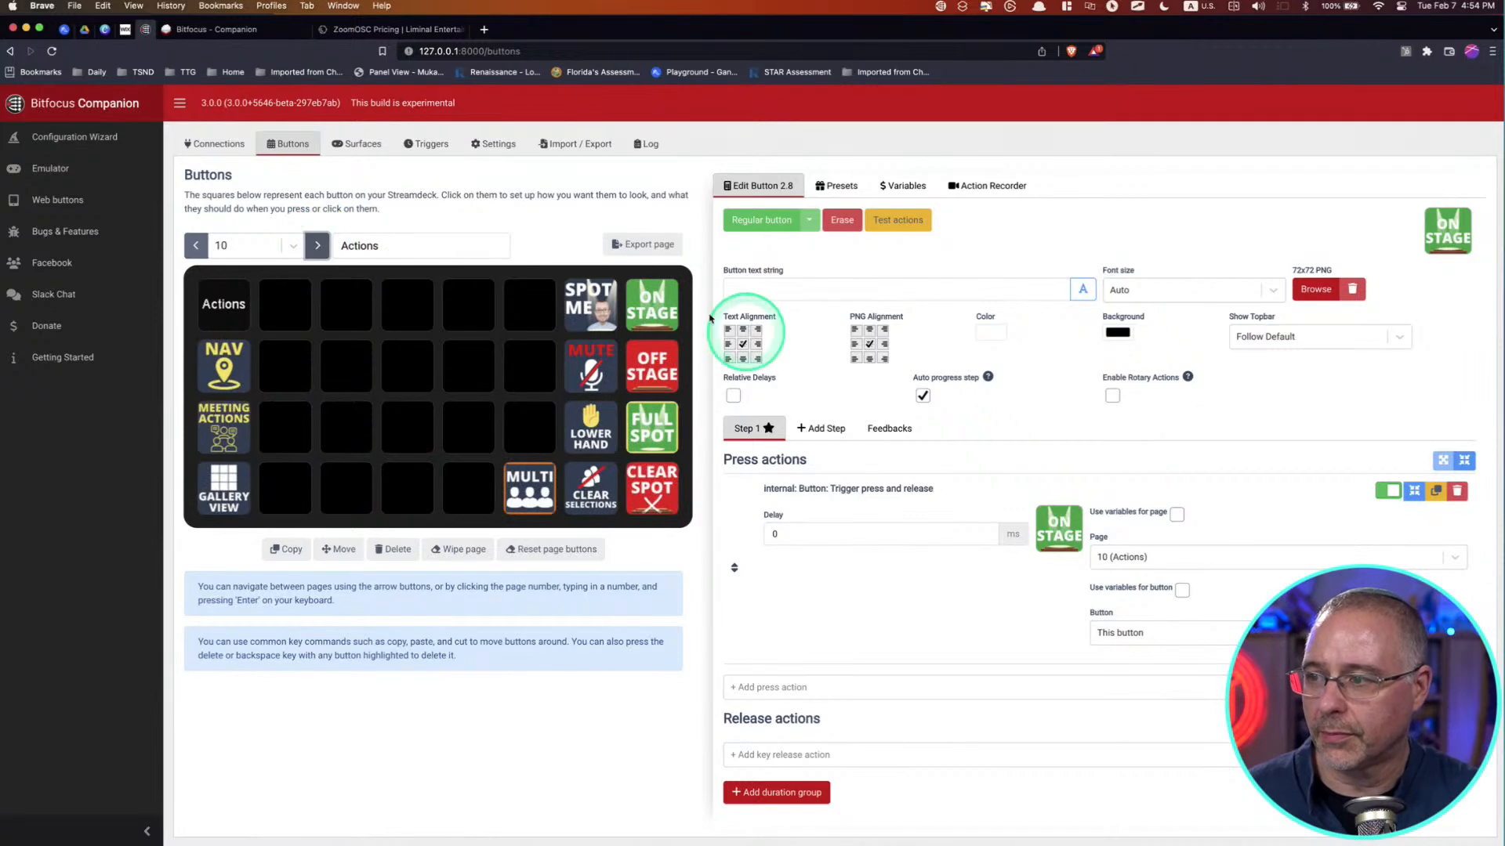
{"action": "left_click", "coordinate": [658, 312]}
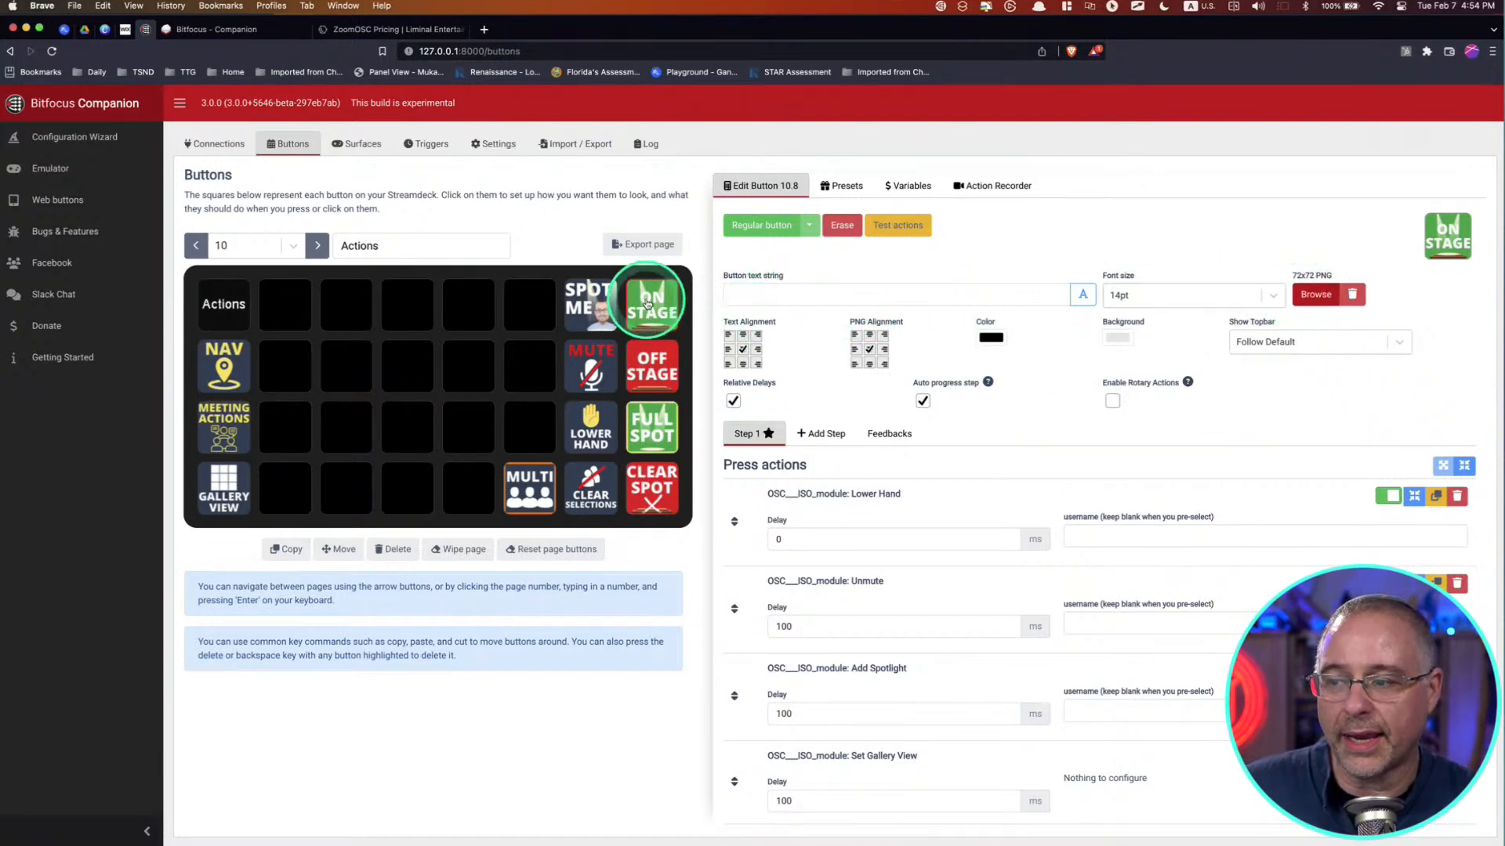
{"action": "scroll", "coordinate": [956, 439], "scroll_direction": "down", "scroll_amount": 4}
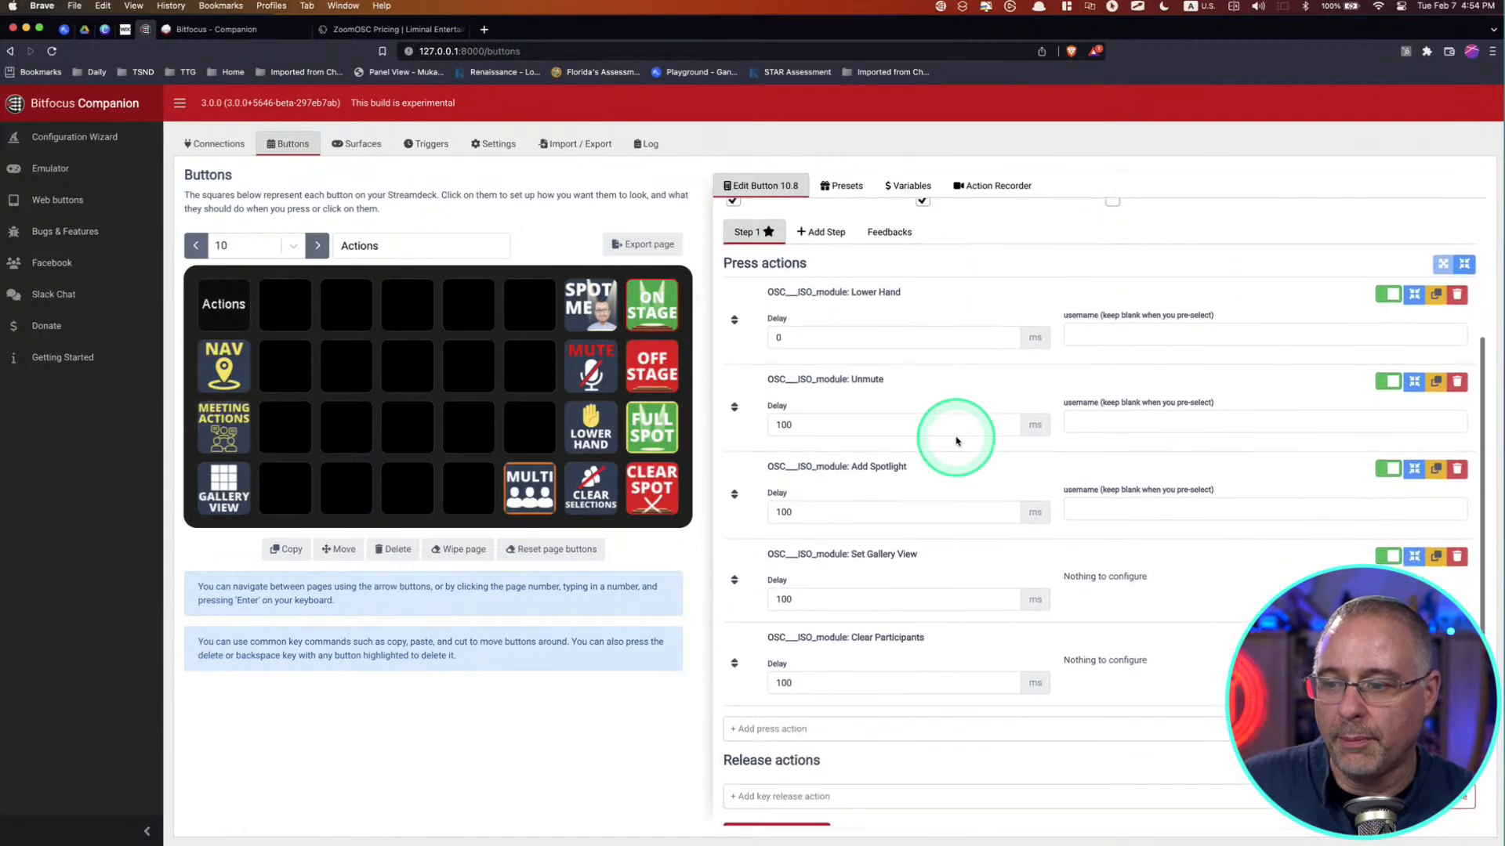
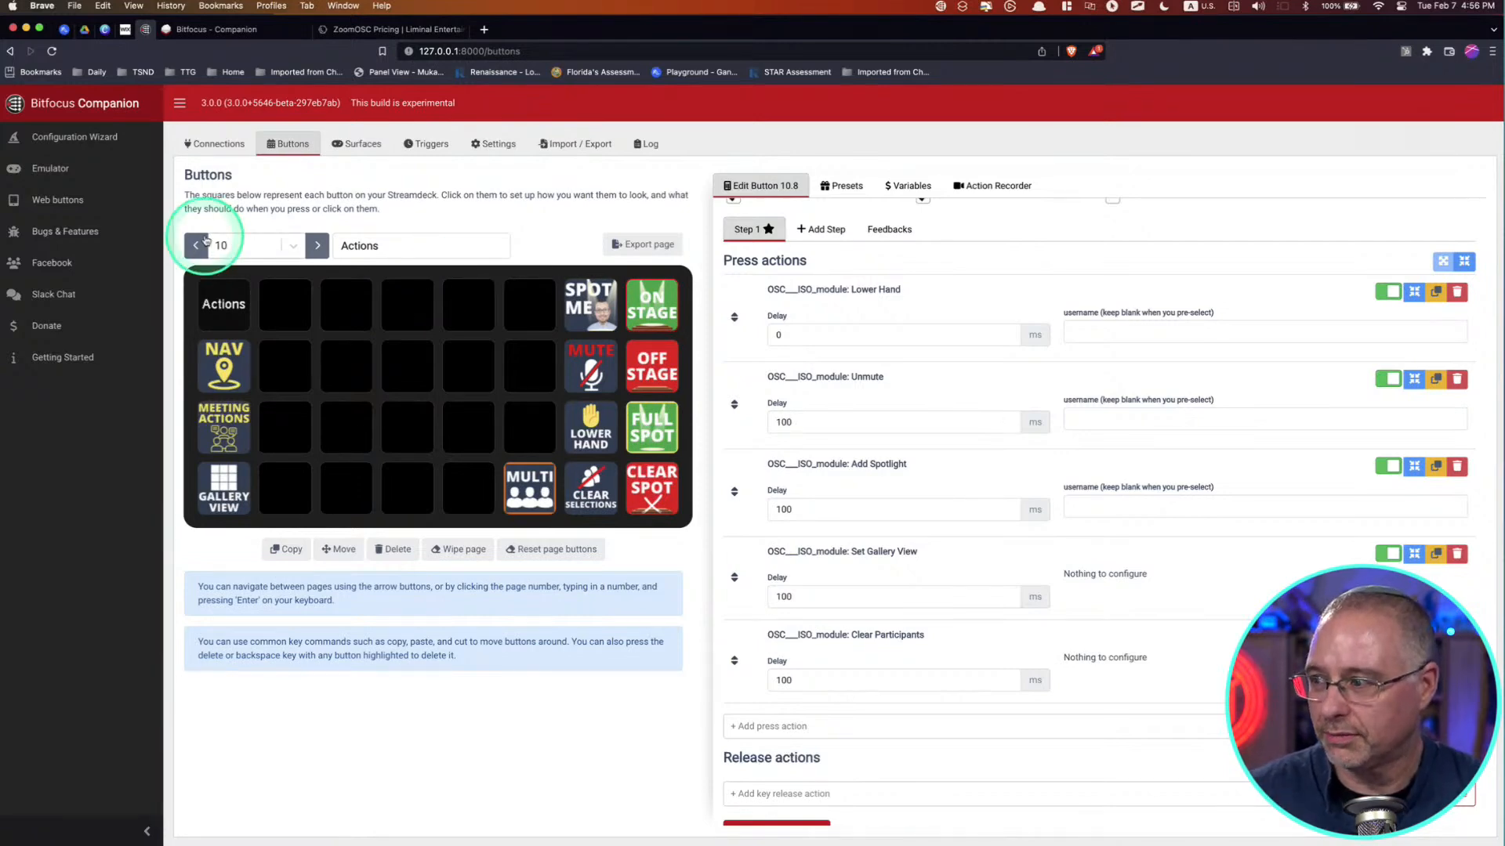
Step: Return to page 2 (List) and open its ON STAGE button to review the trigger press and release action
{"action": "left_click", "coordinate": [196, 245]}
{"action": "left_click", "coordinate": [196, 246]}
{"action": "left_click", "coordinate": [198, 246]}
{"action": "left_click", "coordinate": [198, 246]}
{"action": "left_click", "coordinate": [198, 246]}
{"action": "left_click", "coordinate": [197, 246]}
{"action": "left_click", "coordinate": [197, 246]}
{"action": "left_click", "coordinate": [197, 245]}
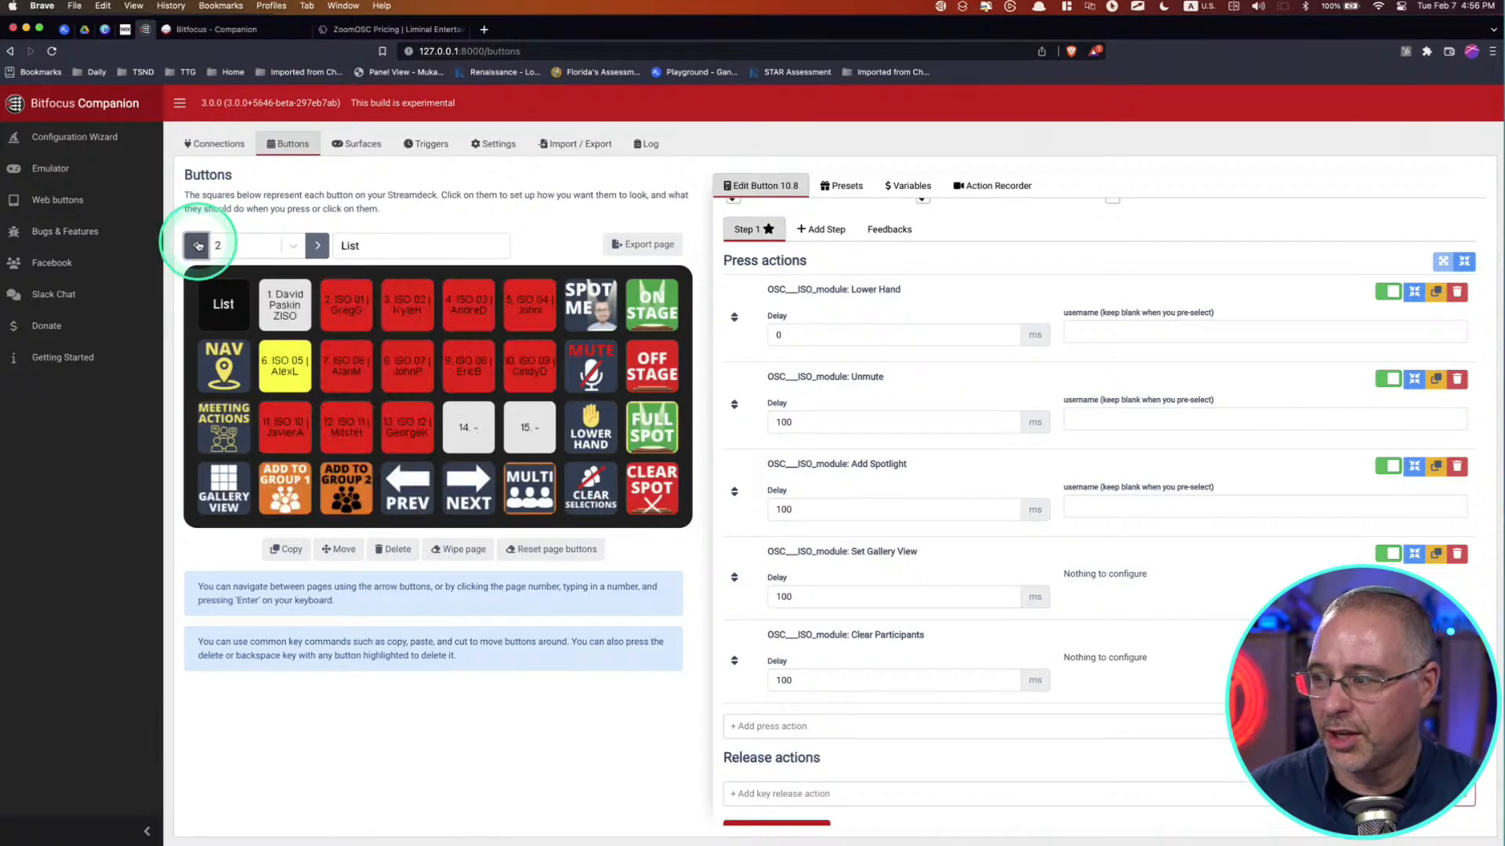
{"action": "left_click", "coordinate": [312, 316]}
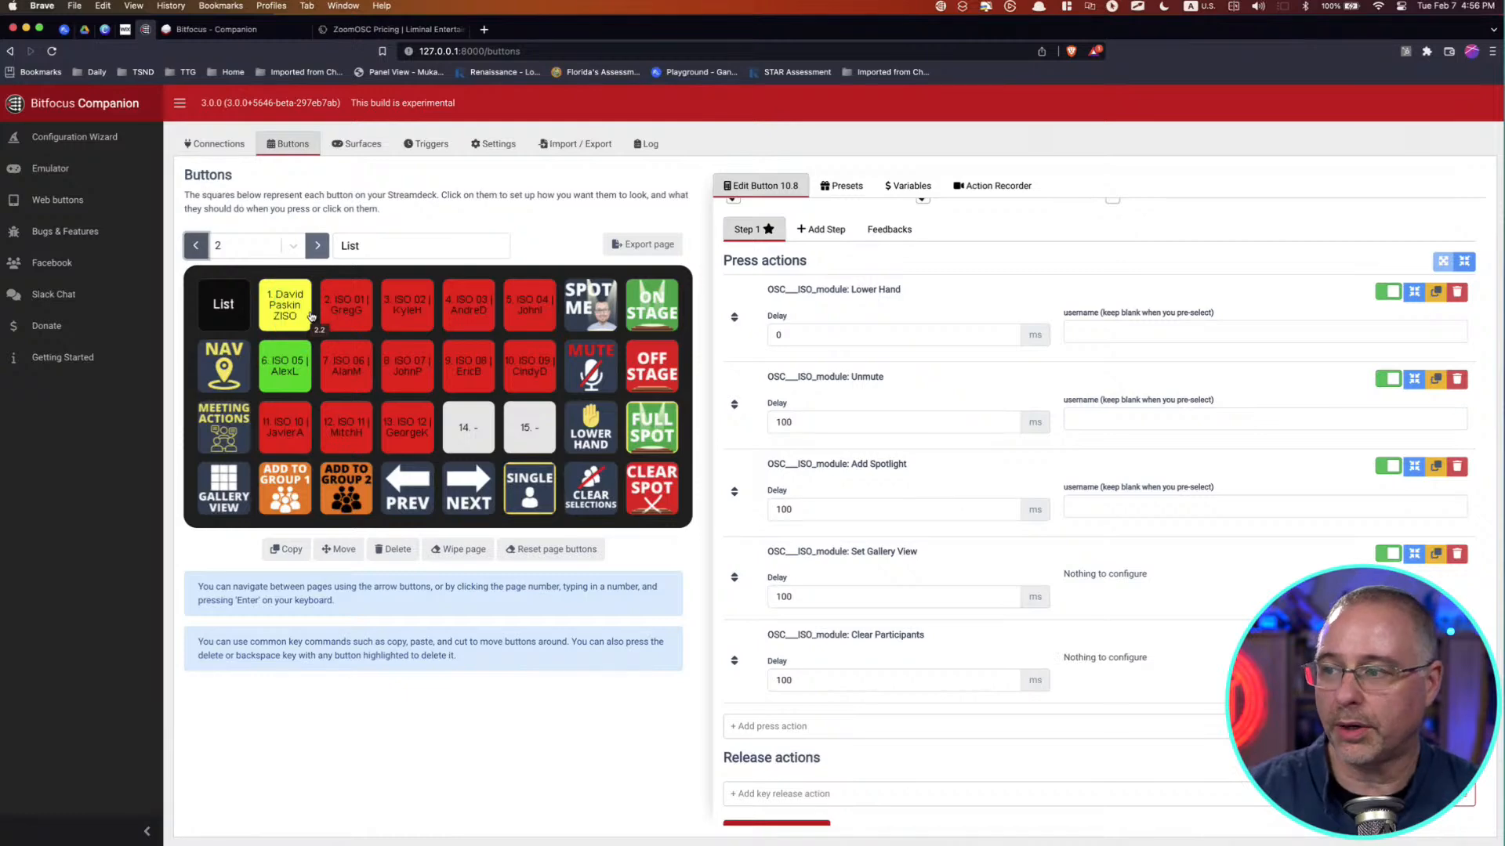
{"action": "left_click", "coordinate": [651, 313]}
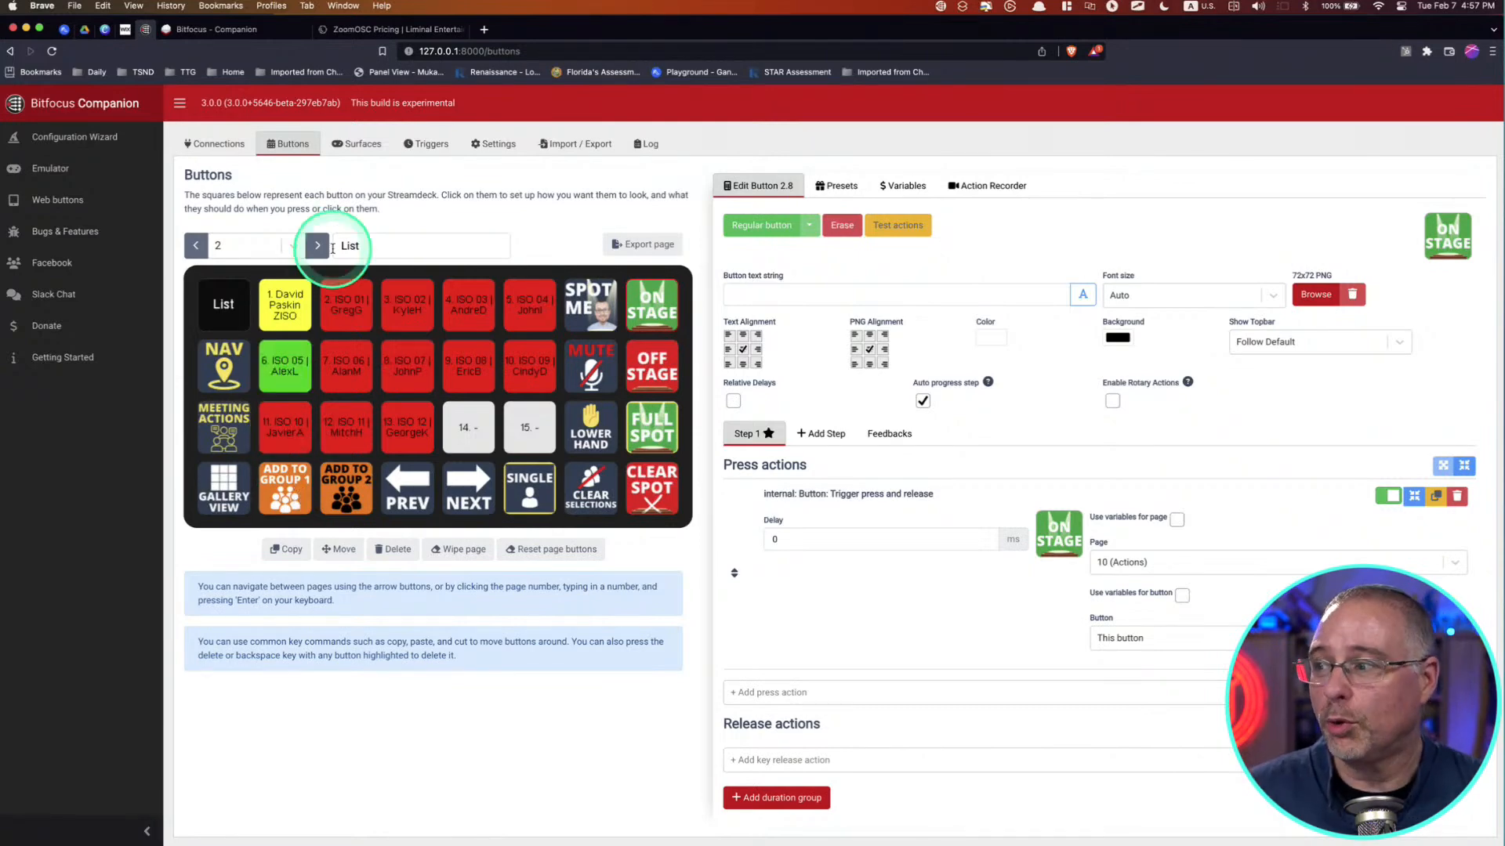
Step: Go to page 3 (Hosts) and review the press actions of the Hosts-1, Hosts-2 and SELECT HOSTS buttons
{"action": "left_click", "coordinate": [318, 246]}
{"action": "left_click", "coordinate": [318, 246]}
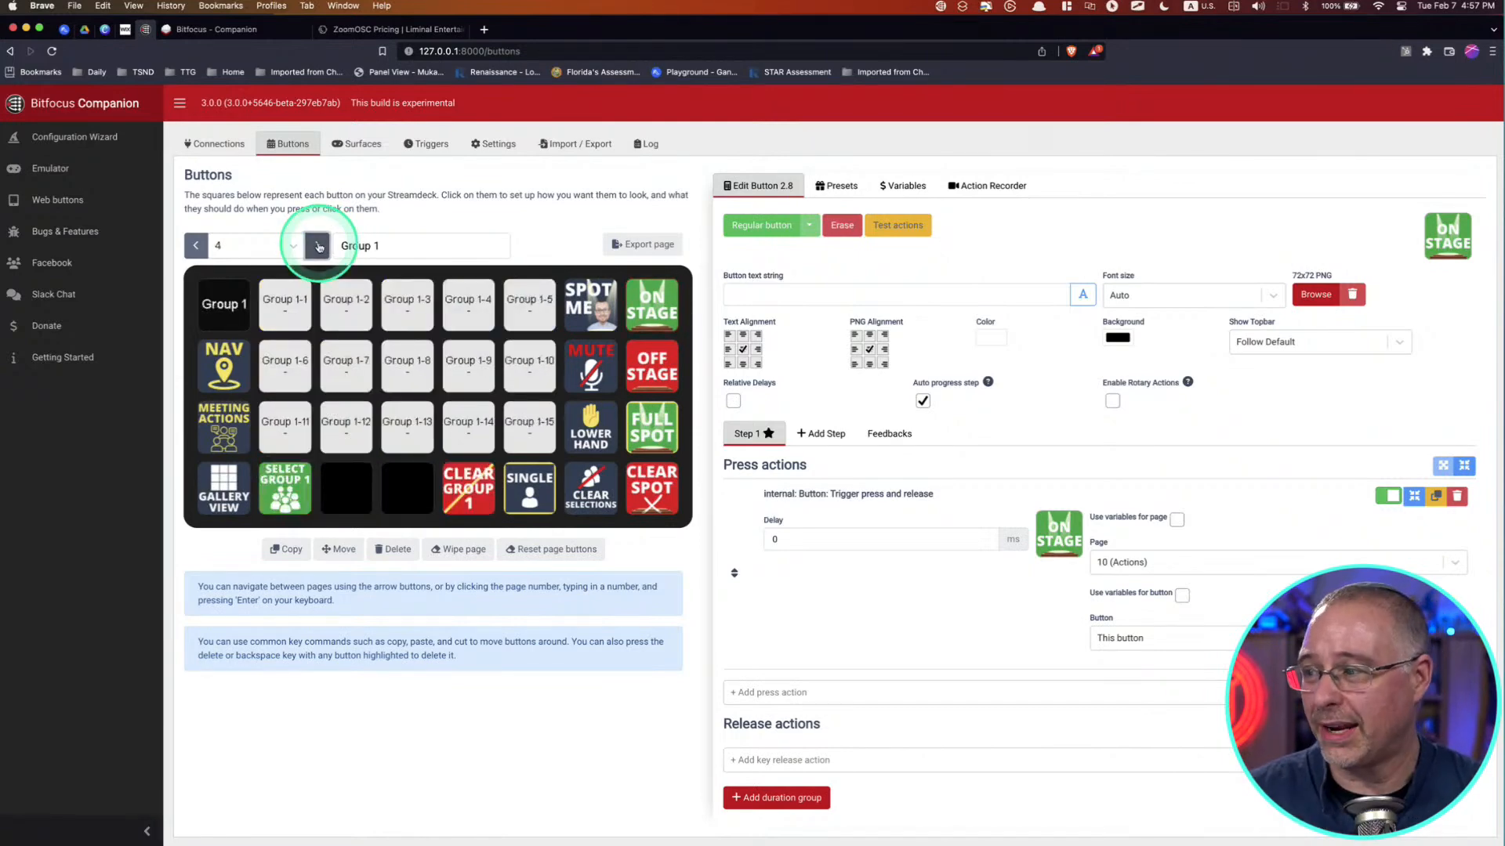
{"action": "left_click", "coordinate": [195, 246]}
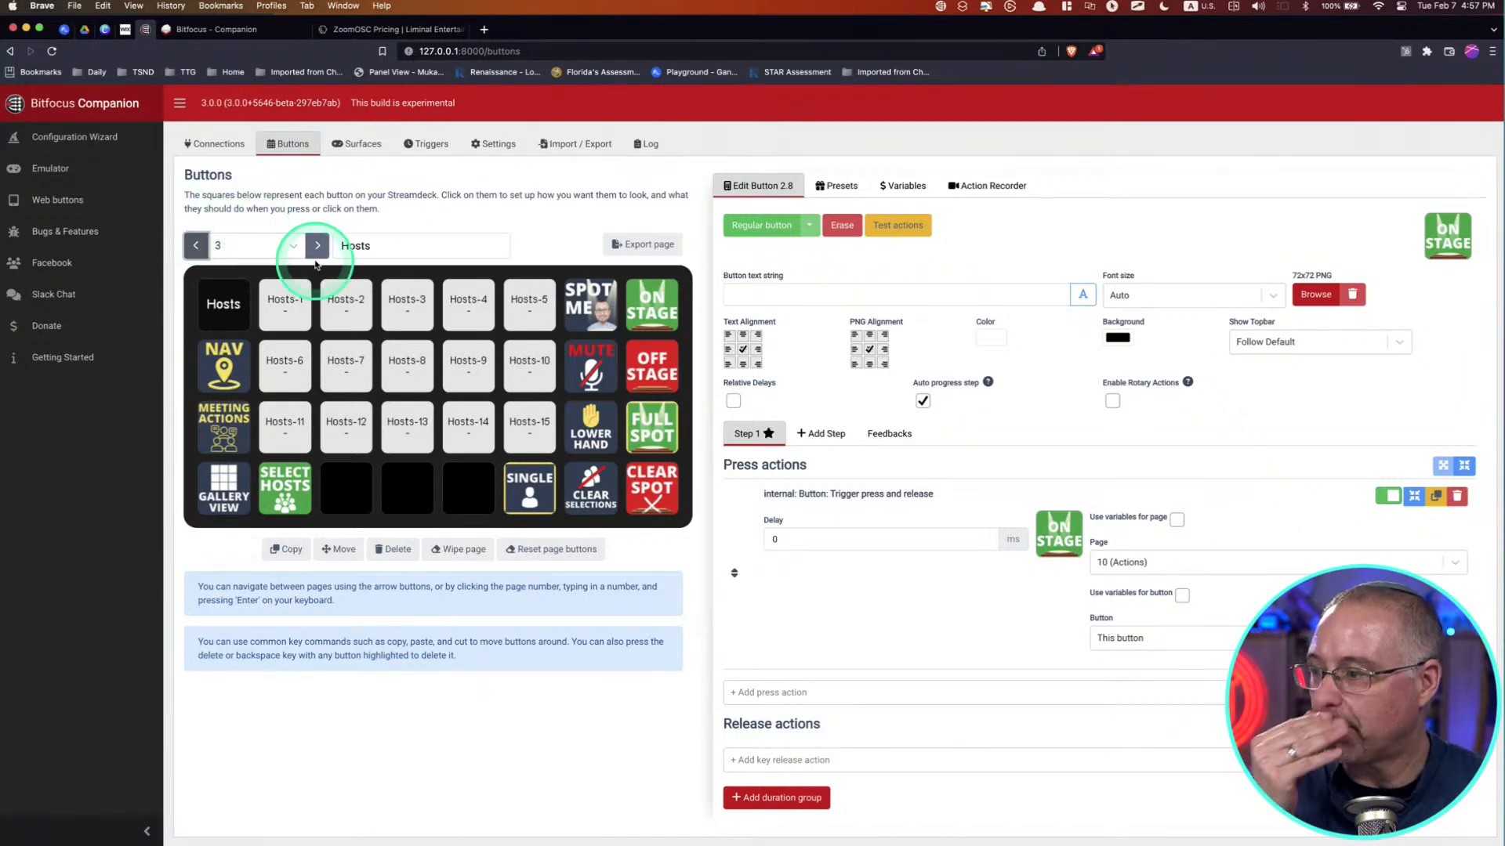
{"action": "left_click", "coordinate": [299, 325]}
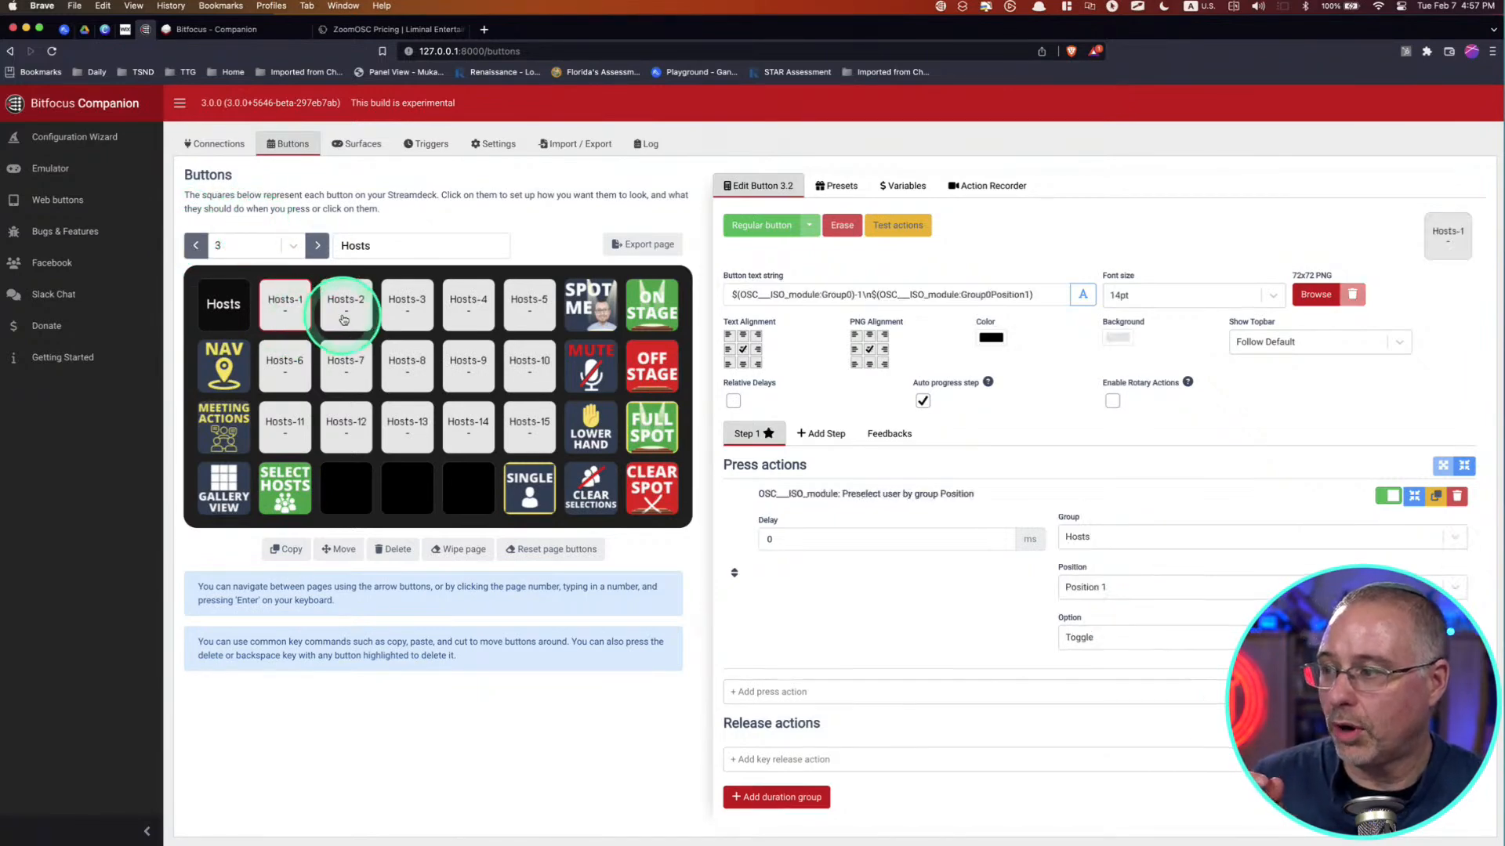
{"action": "left_click", "coordinate": [343, 318]}
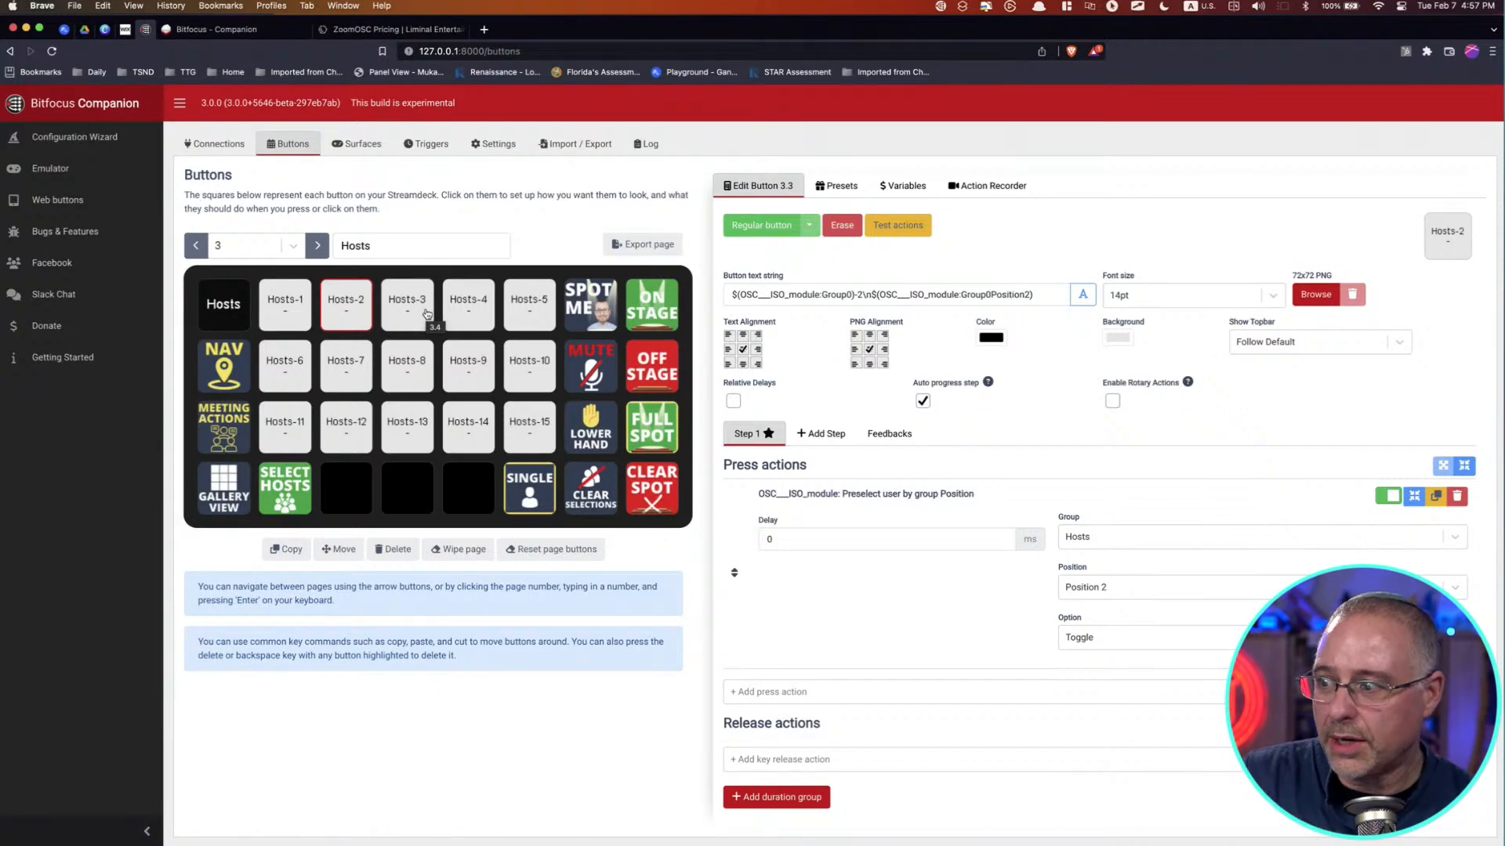
{"action": "left_click", "coordinate": [284, 492]}
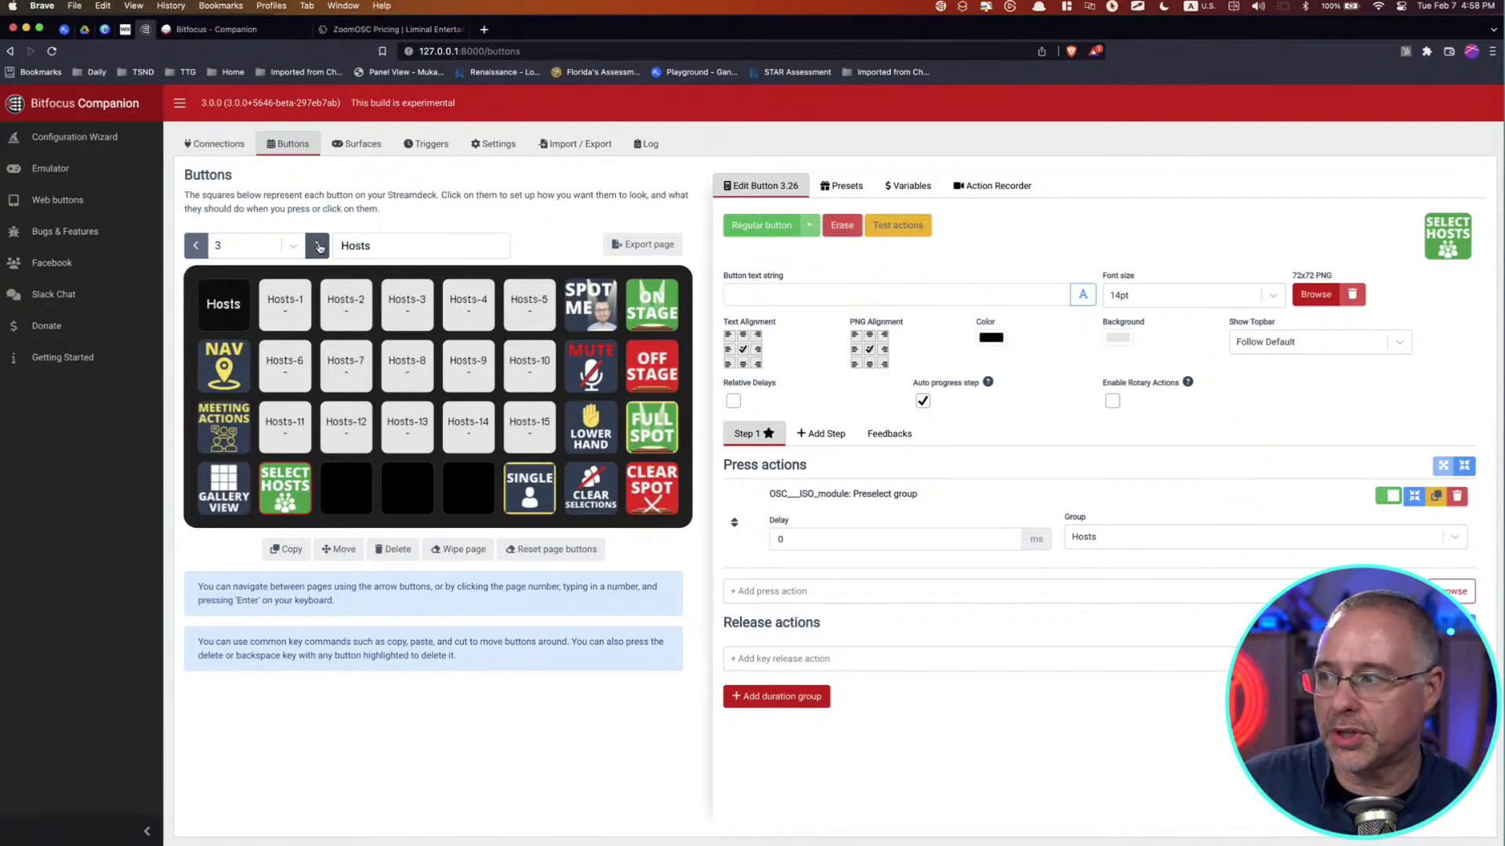
Step: Revisit the List page and browse the Group 2 and Group 1 pages
{"action": "left_click", "coordinate": [195, 246]}
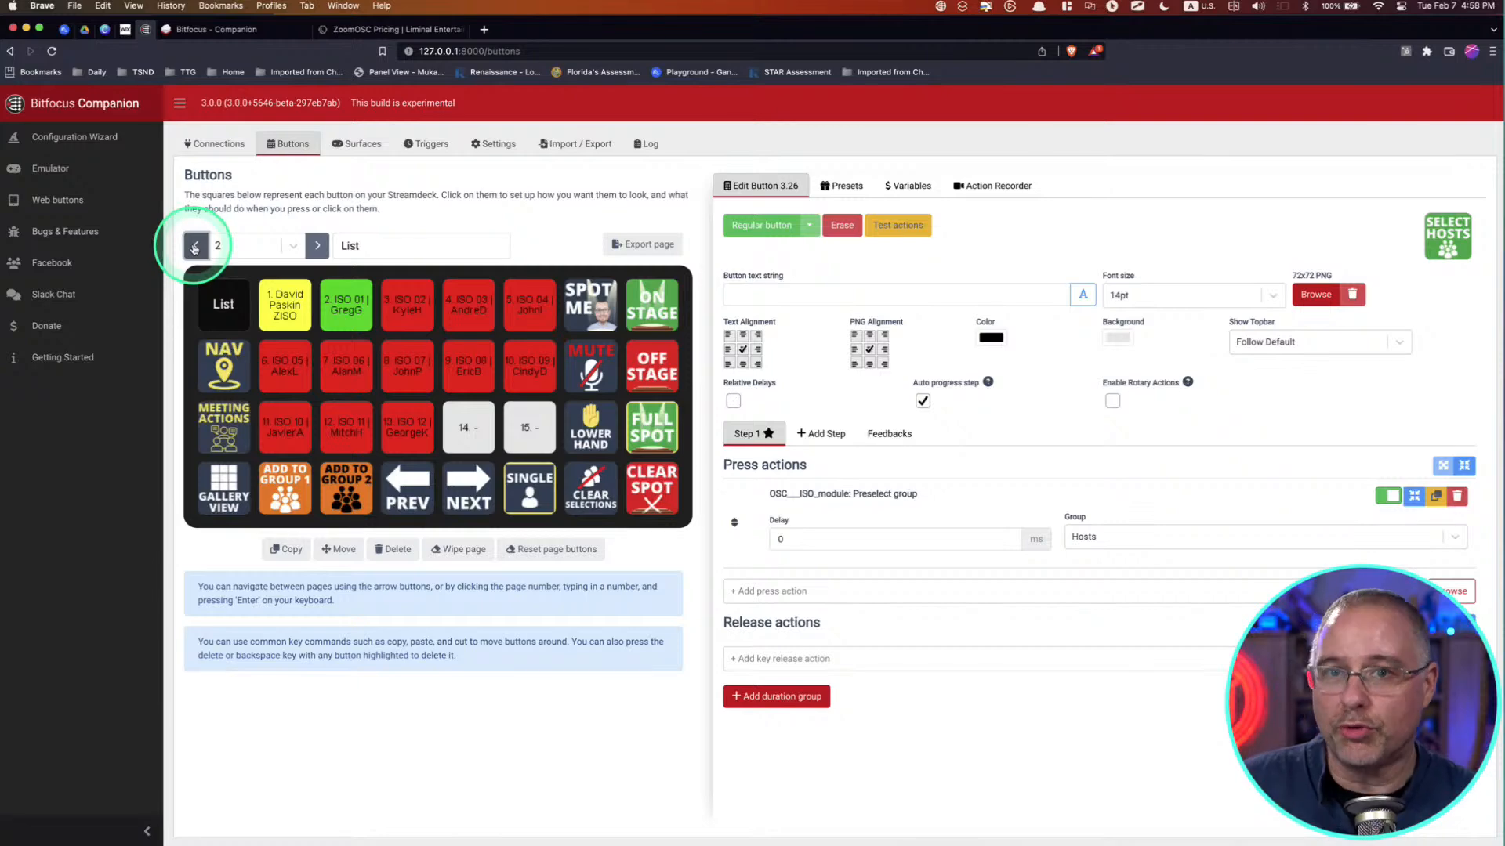
{"action": "left_click", "coordinate": [310, 311]}
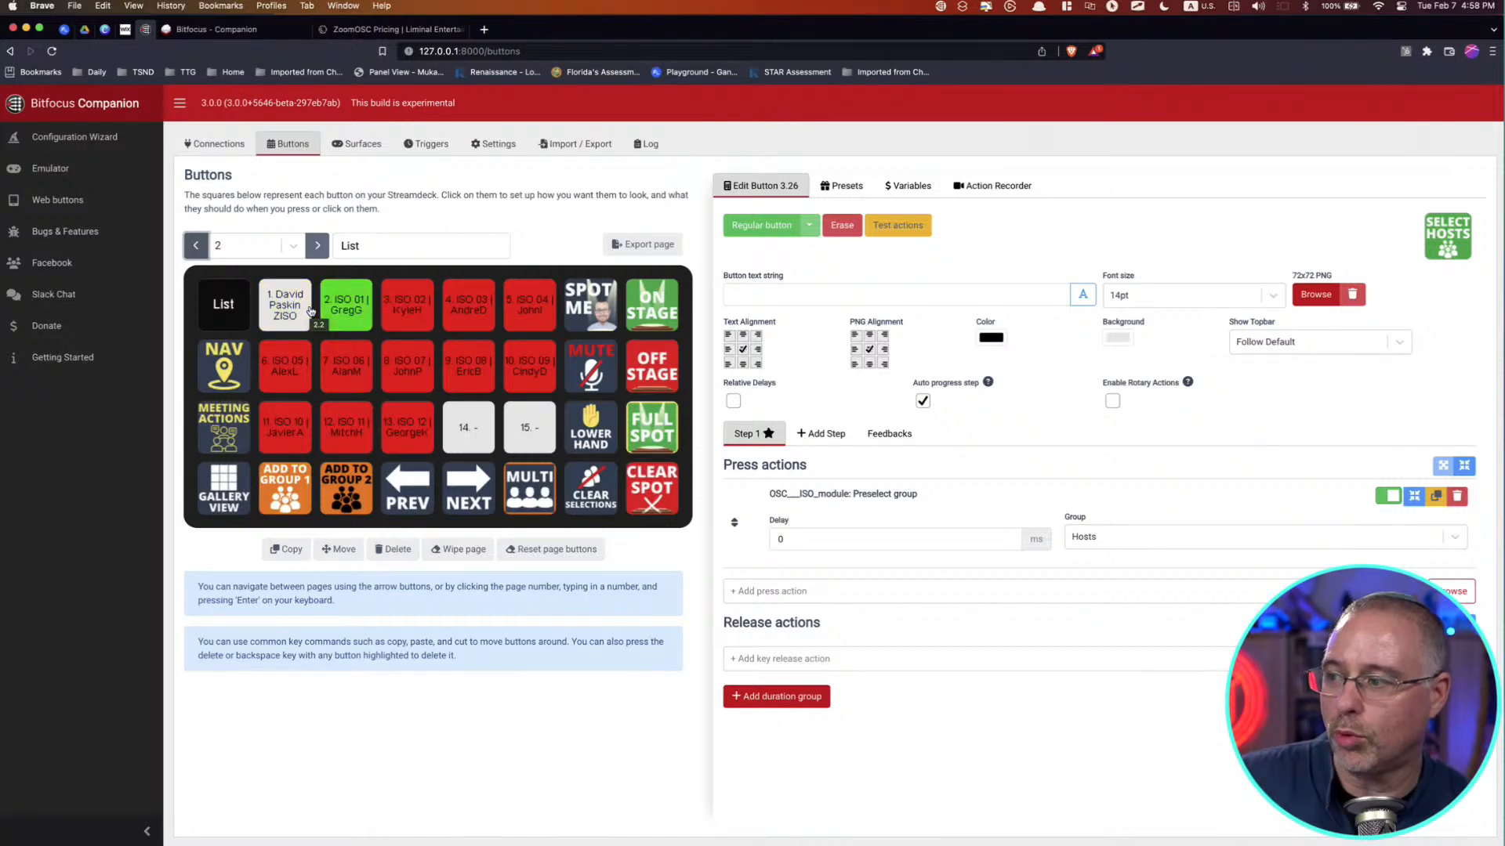
{"action": "left_click", "coordinate": [314, 251]}
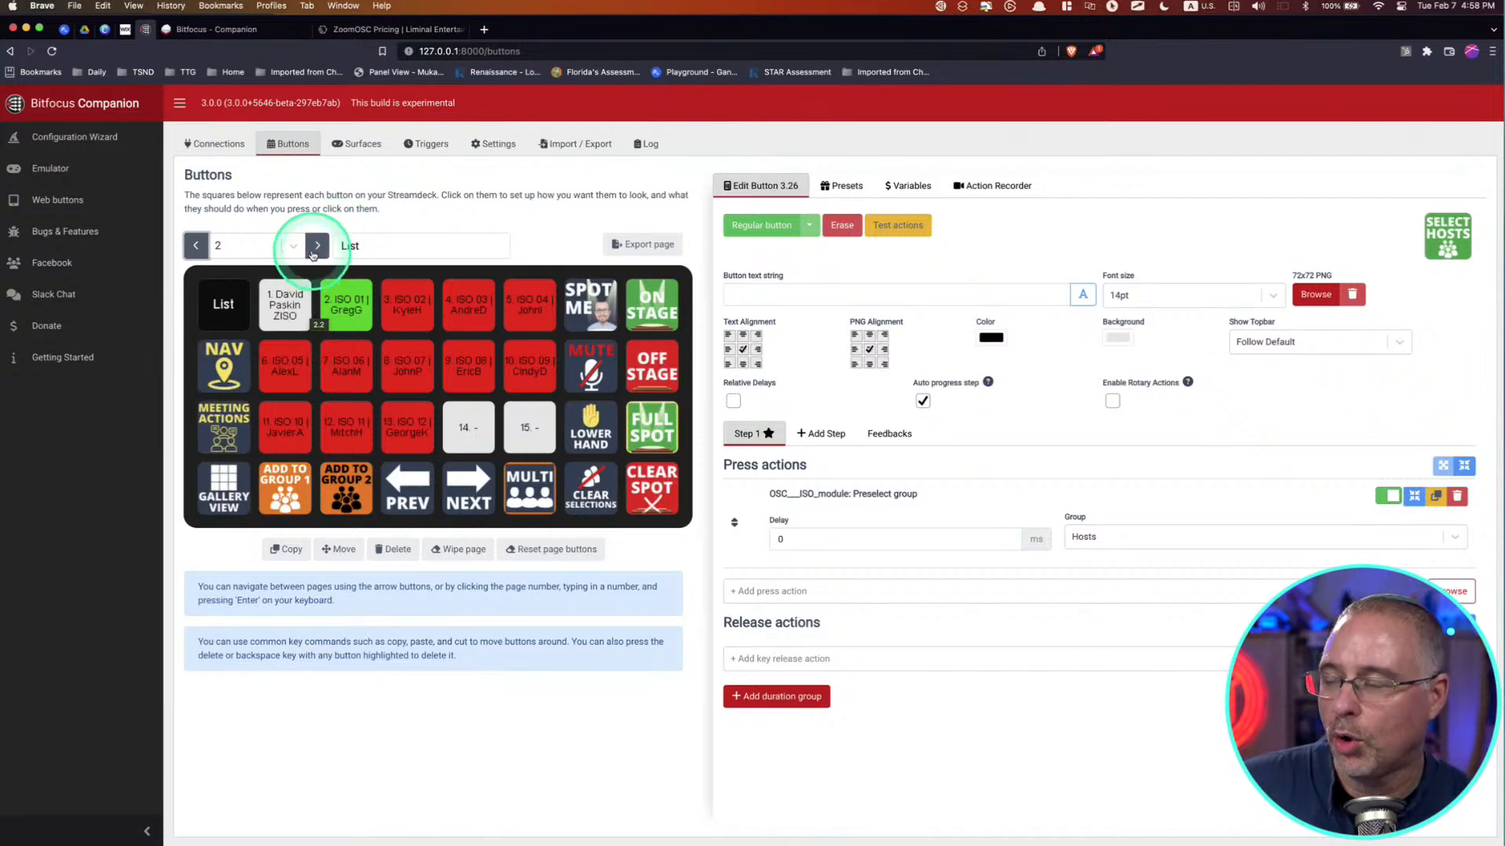
{"action": "left_click", "coordinate": [315, 251]}
{"action": "left_click", "coordinate": [316, 247]}
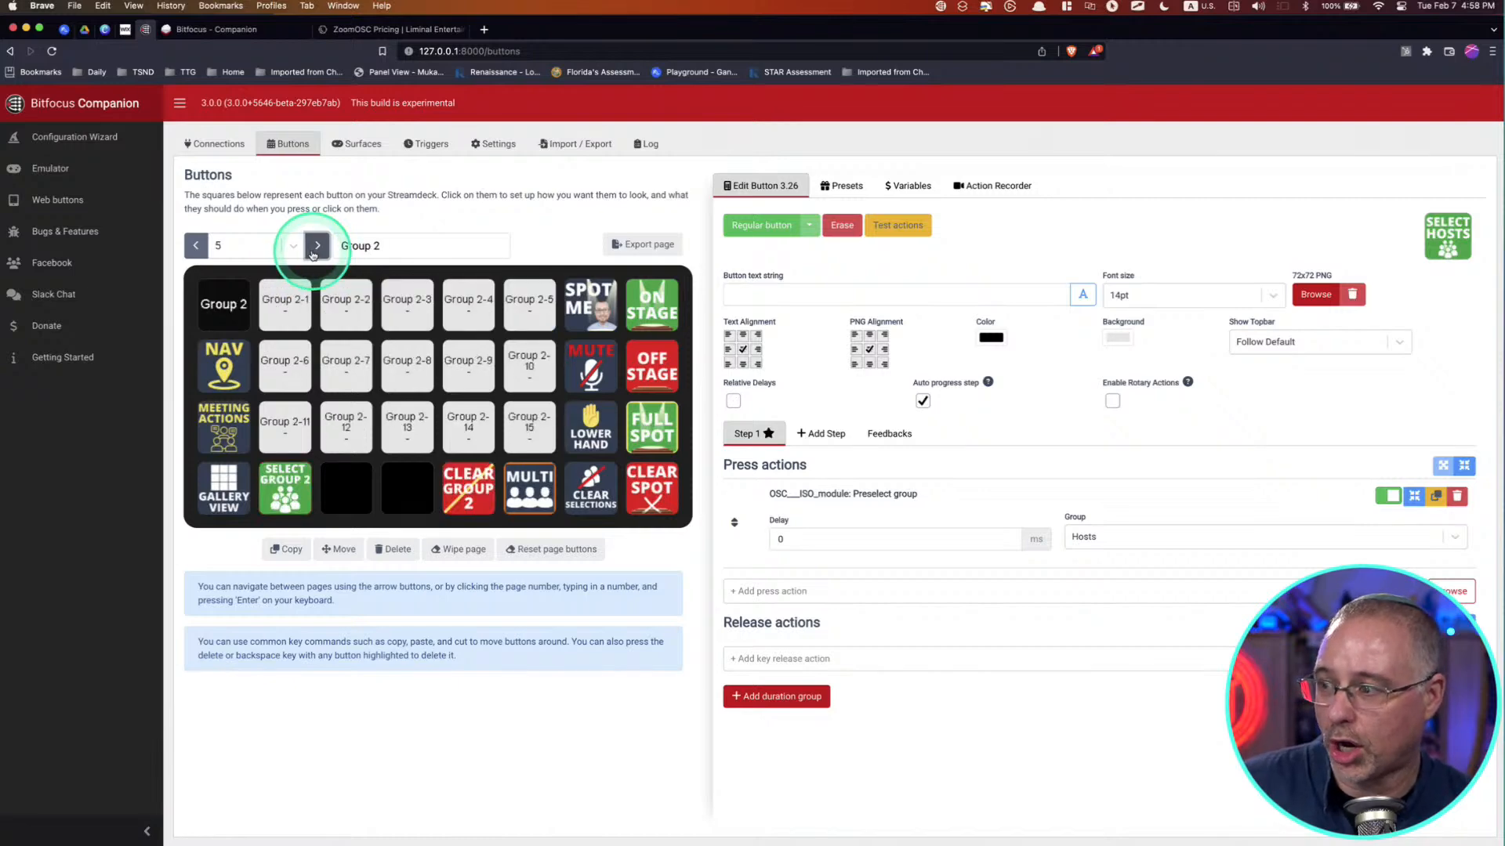
{"action": "left_click", "coordinate": [198, 247]}
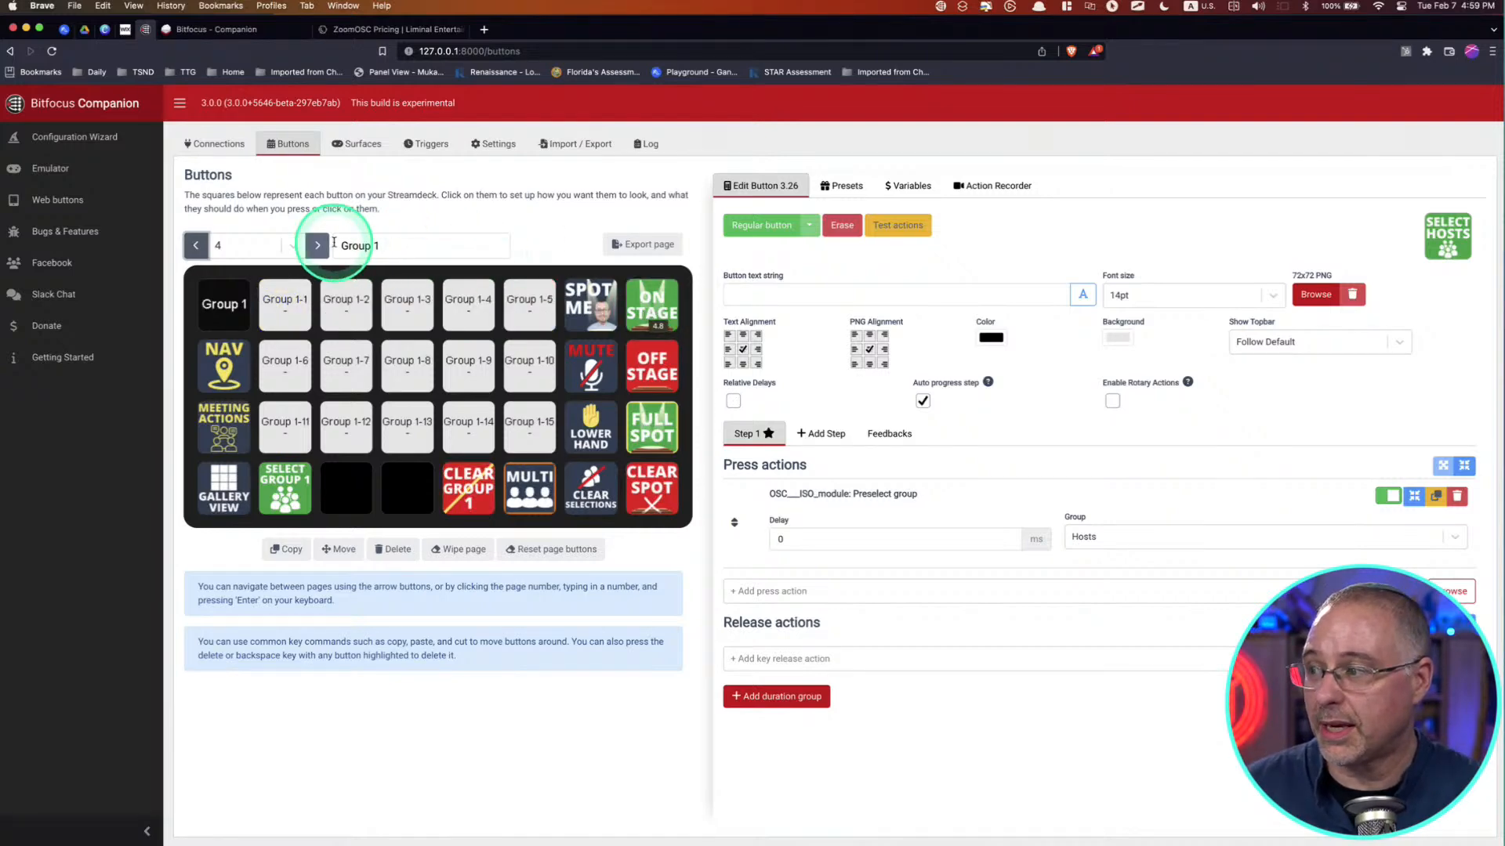
Step: View page 1 (Gallery), then examine the participant button colours on page 2 (List)
{"action": "double_click", "coordinate": [196, 244]}
{"action": "left_click", "coordinate": [196, 244]}
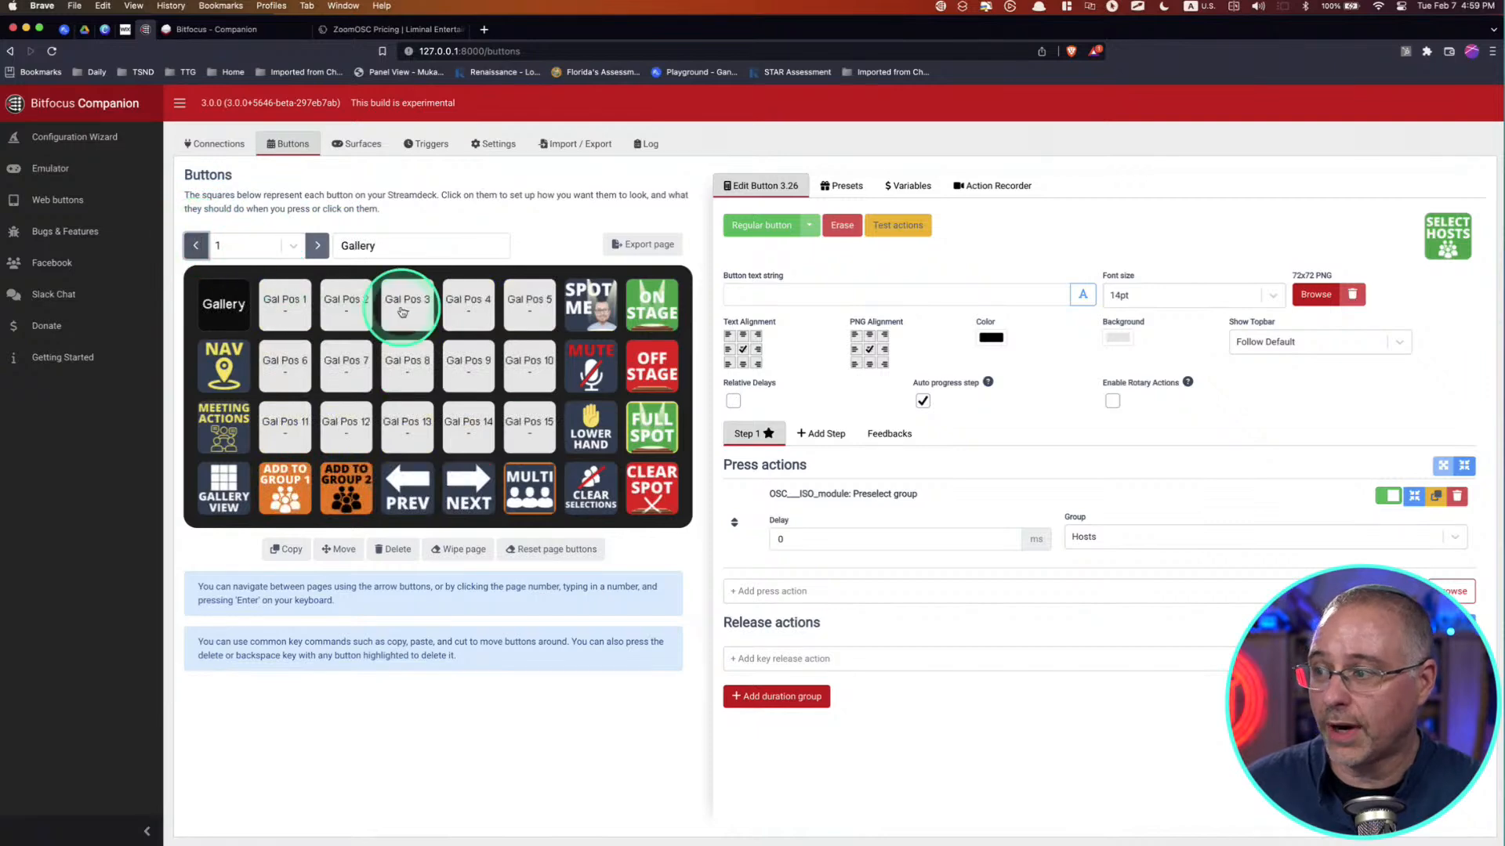
{"action": "left_click", "coordinate": [314, 246]}
{"action": "left_click", "coordinate": [402, 307]}
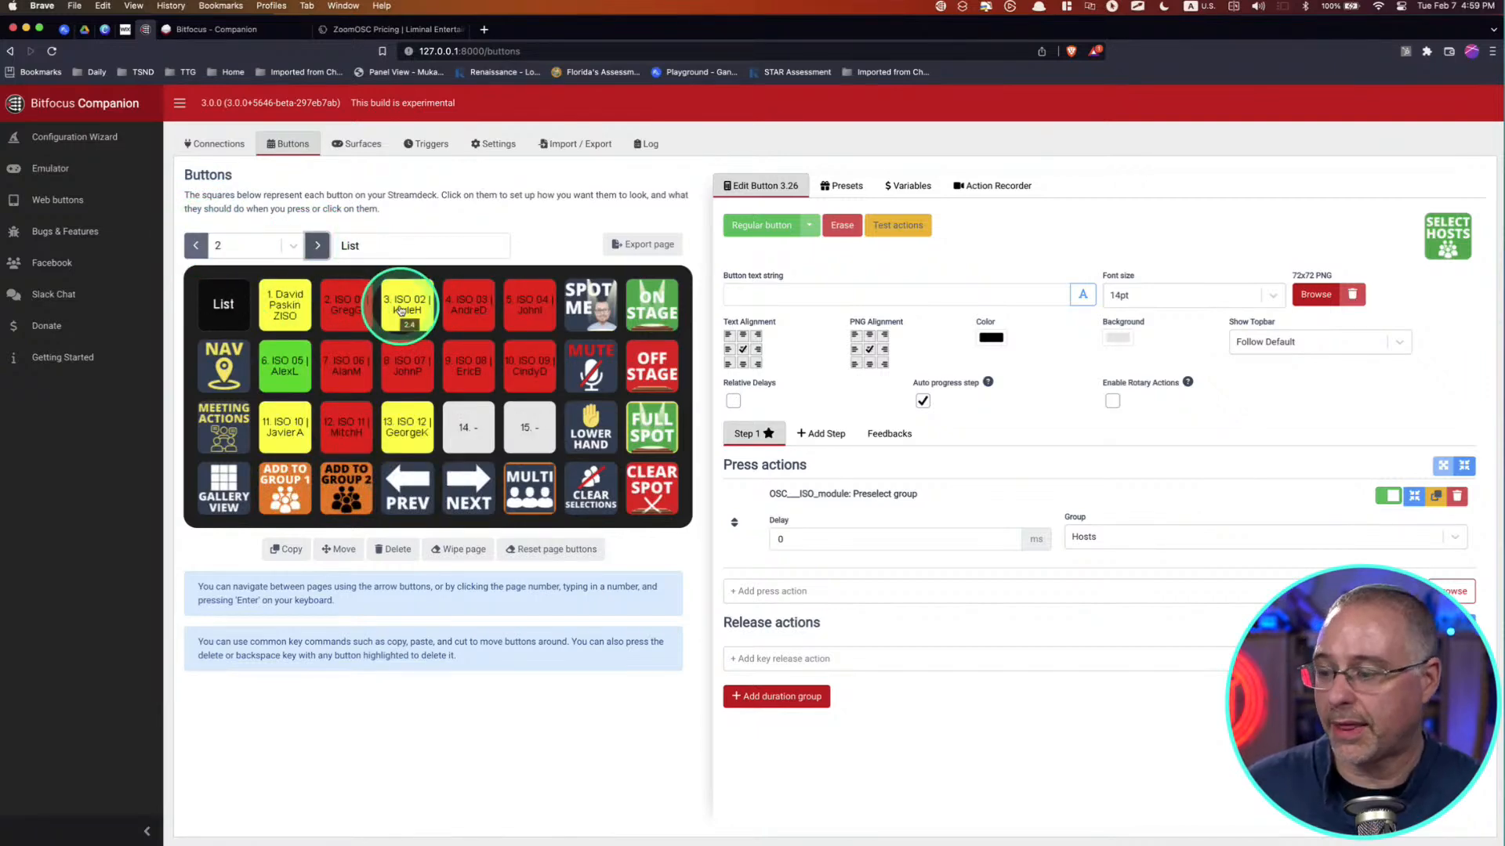
{"action": "left_click", "coordinate": [400, 310]}
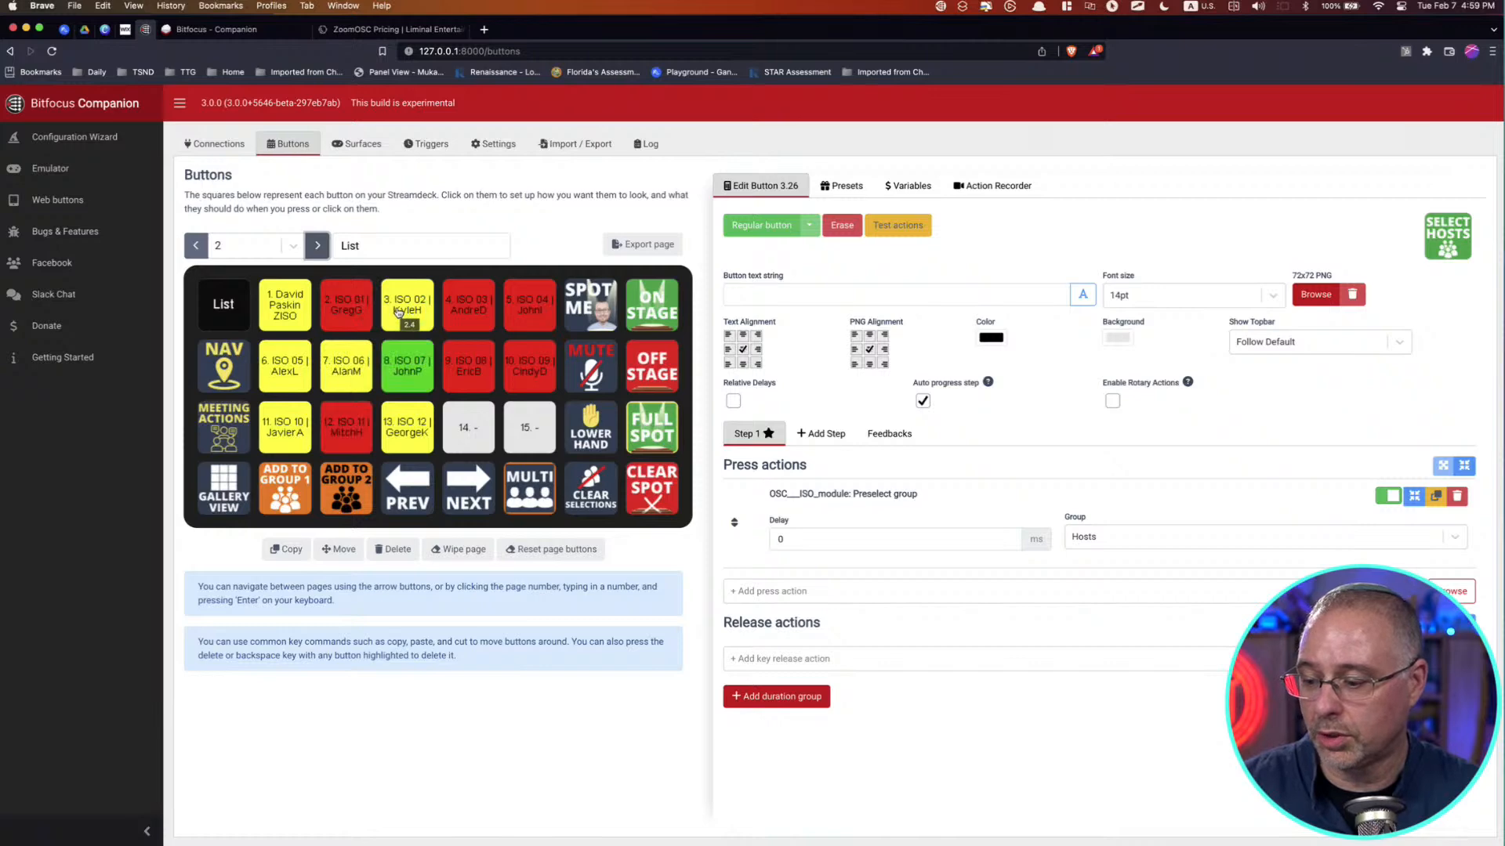
{"action": "left_click", "coordinate": [398, 311]}
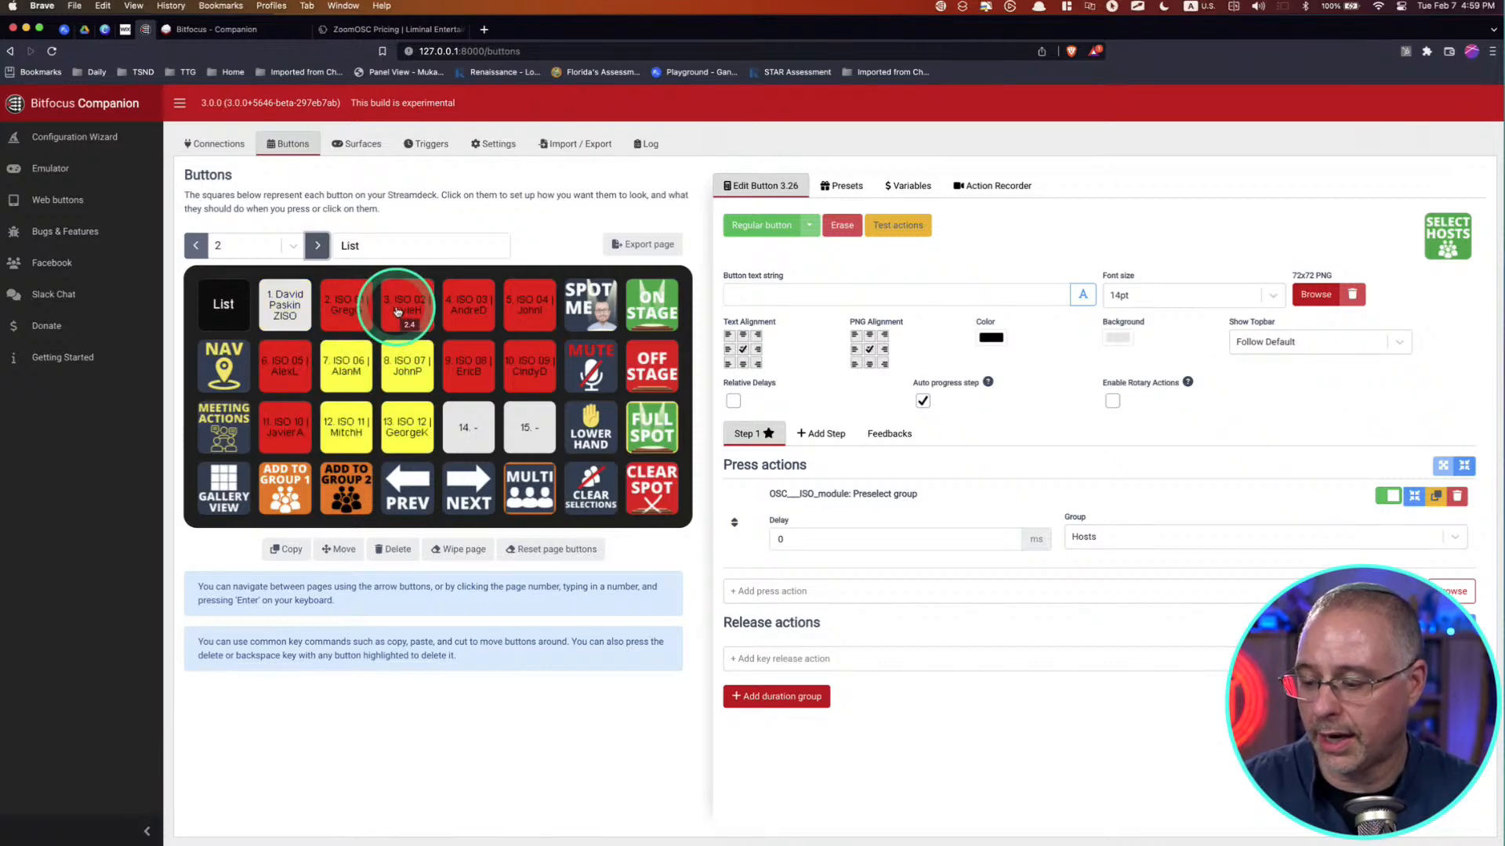
{"action": "left_click", "coordinate": [398, 311]}
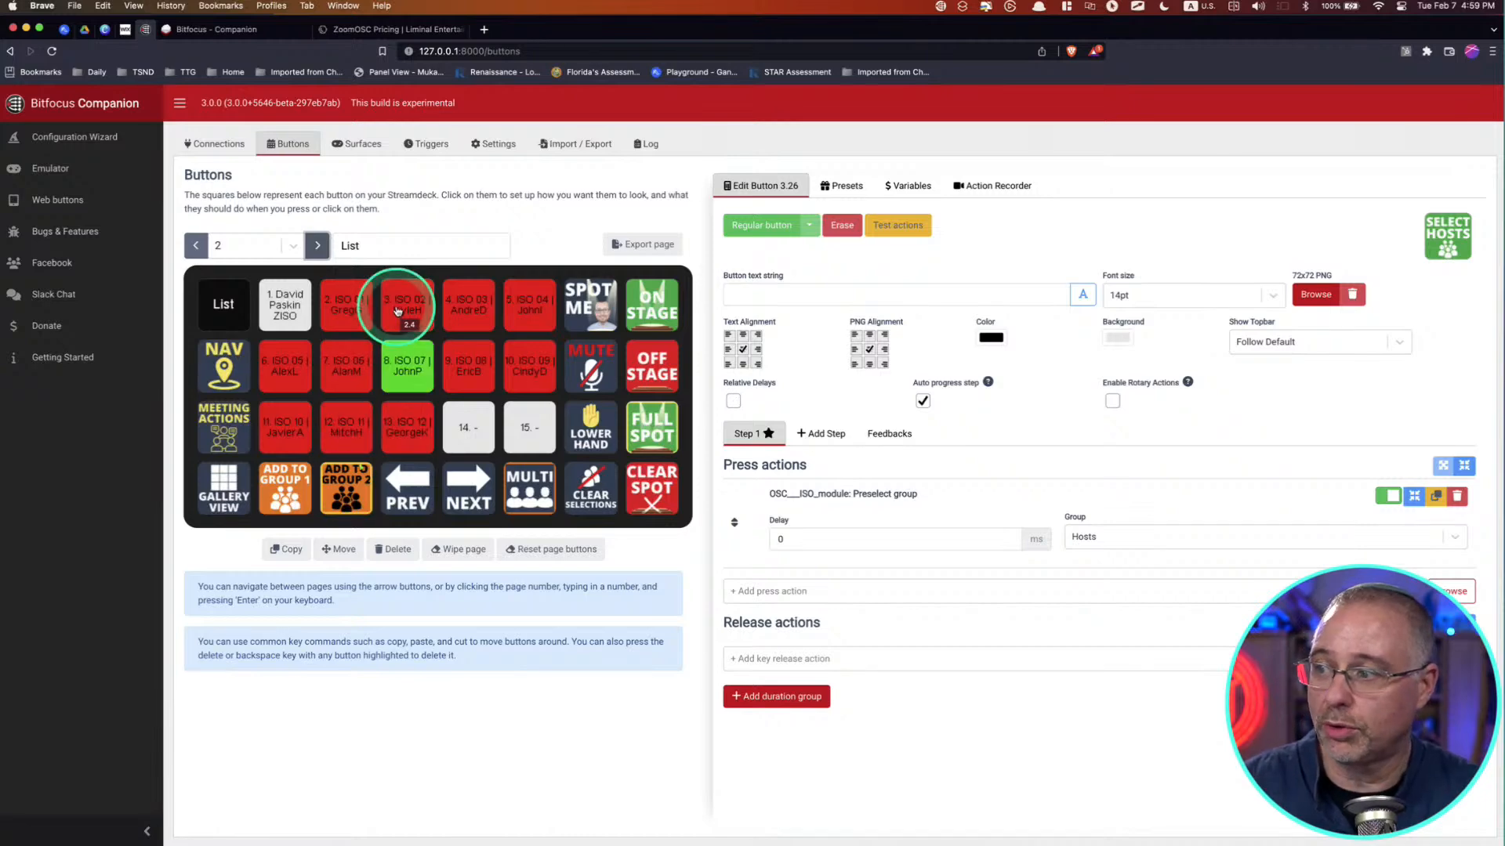
Step: Browse forward to page 5 (Group 2) and back to page 2 (List)
{"action": "left_click", "coordinate": [318, 246]}
{"action": "left_click", "coordinate": [318, 245]}
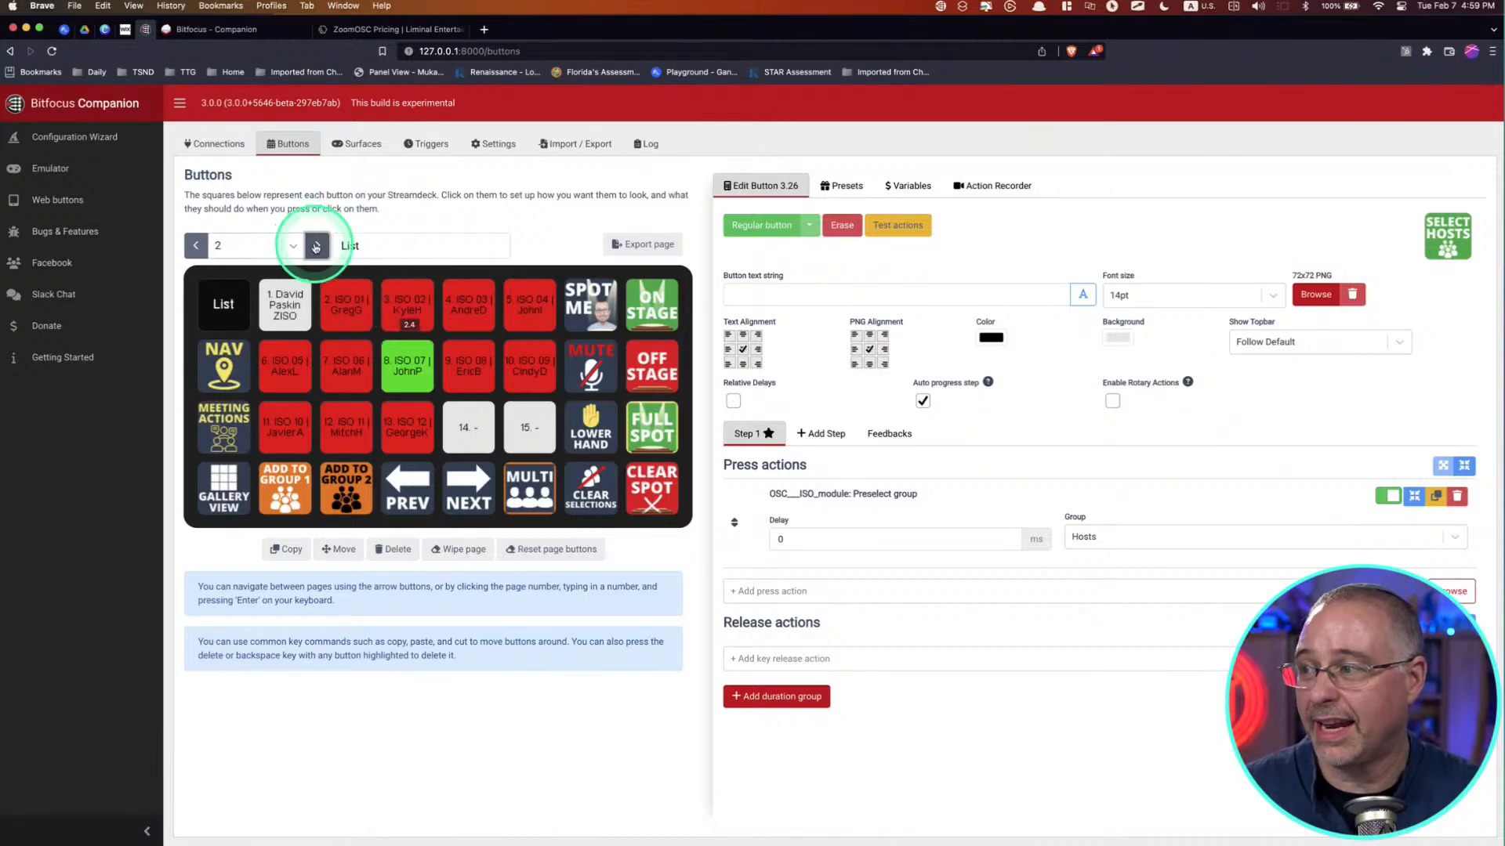
{"action": "left_click", "coordinate": [317, 245]}
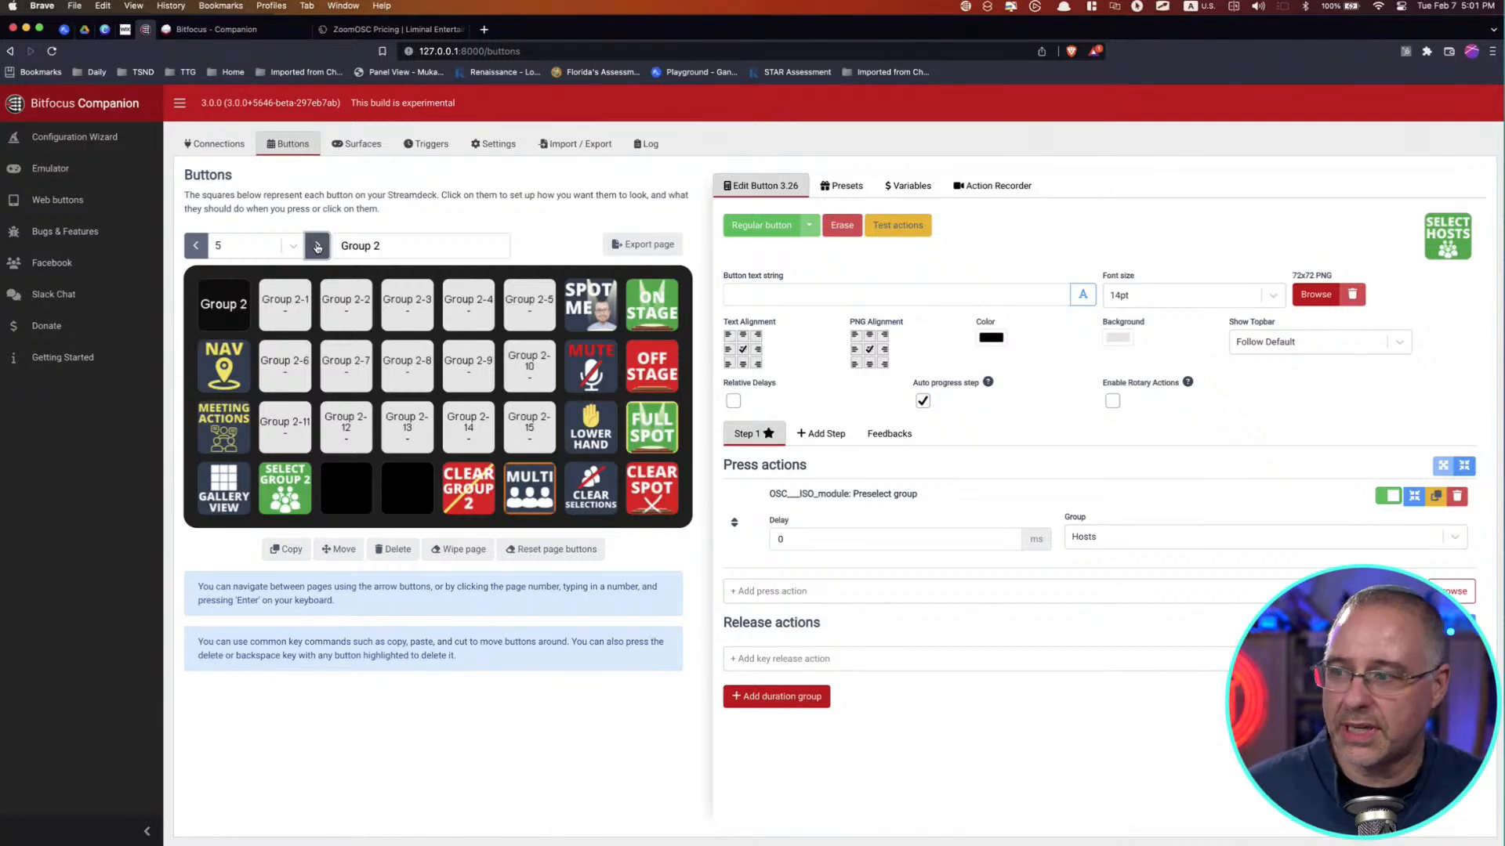
{"action": "left_click", "coordinate": [316, 247]}
{"action": "left_click", "coordinate": [195, 250]}
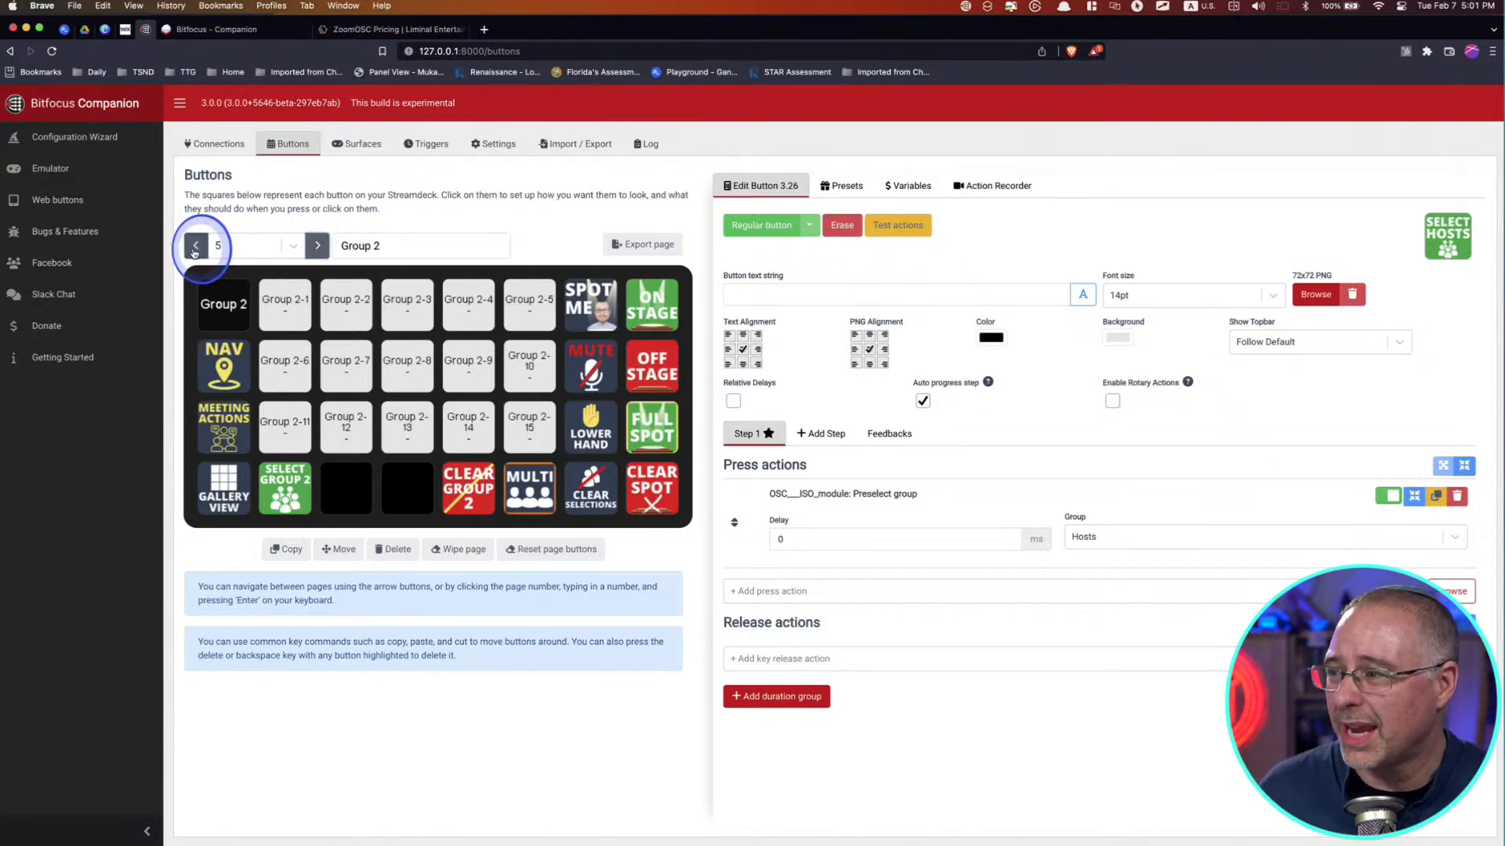
{"action": "left_click", "coordinate": [195, 252]}
{"action": "left_click", "coordinate": [194, 252]}
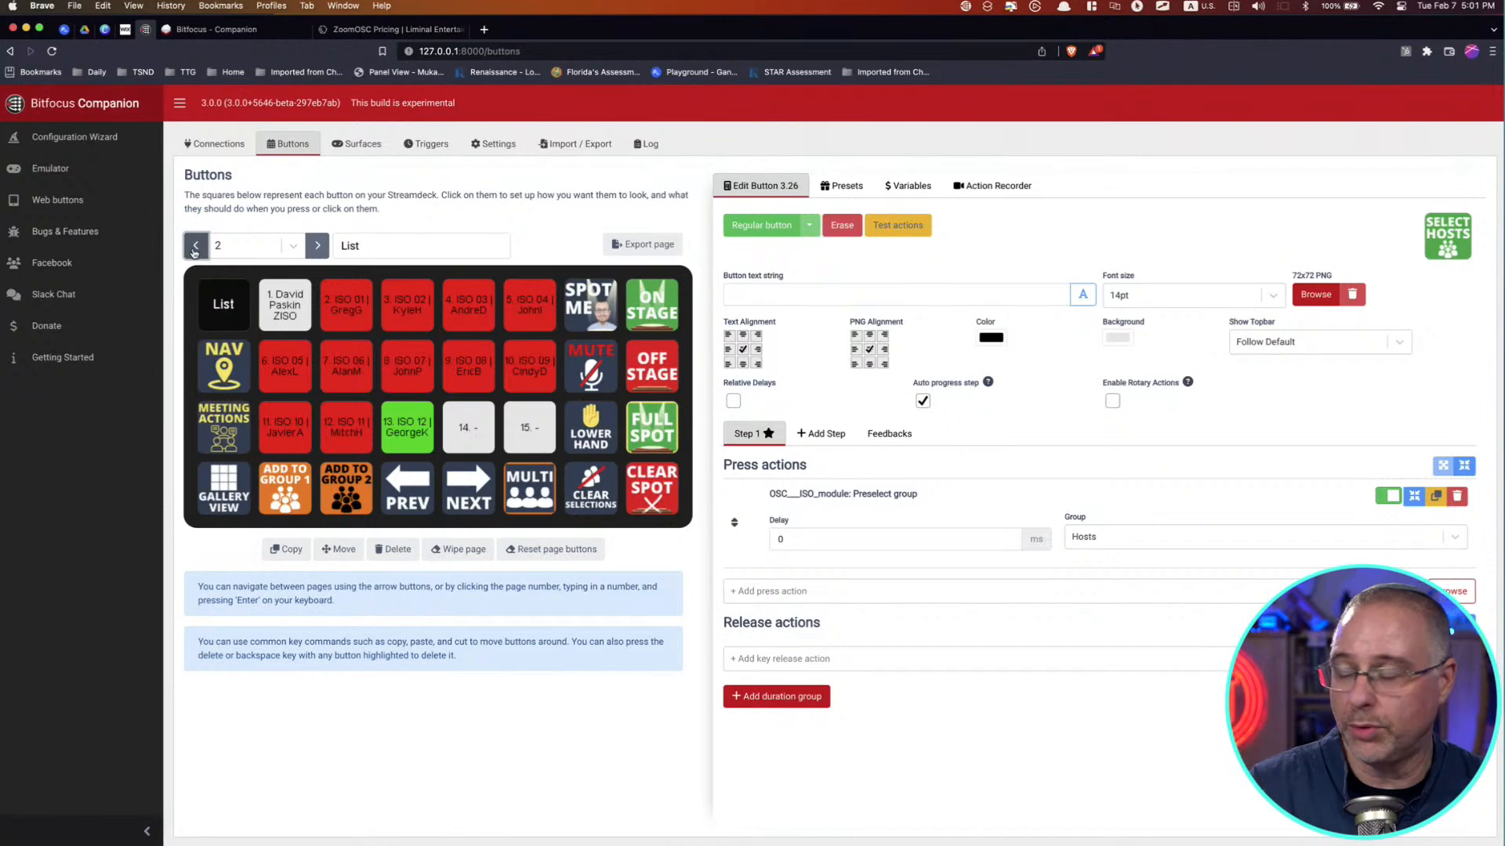
Step: Go to page 6 (Meeting Actions) and review the Join Meeting action of its first JOIN button
{"action": "left_click", "coordinate": [318, 246]}
{"action": "left_click", "coordinate": [317, 246]}
{"action": "left_click", "coordinate": [318, 245]}
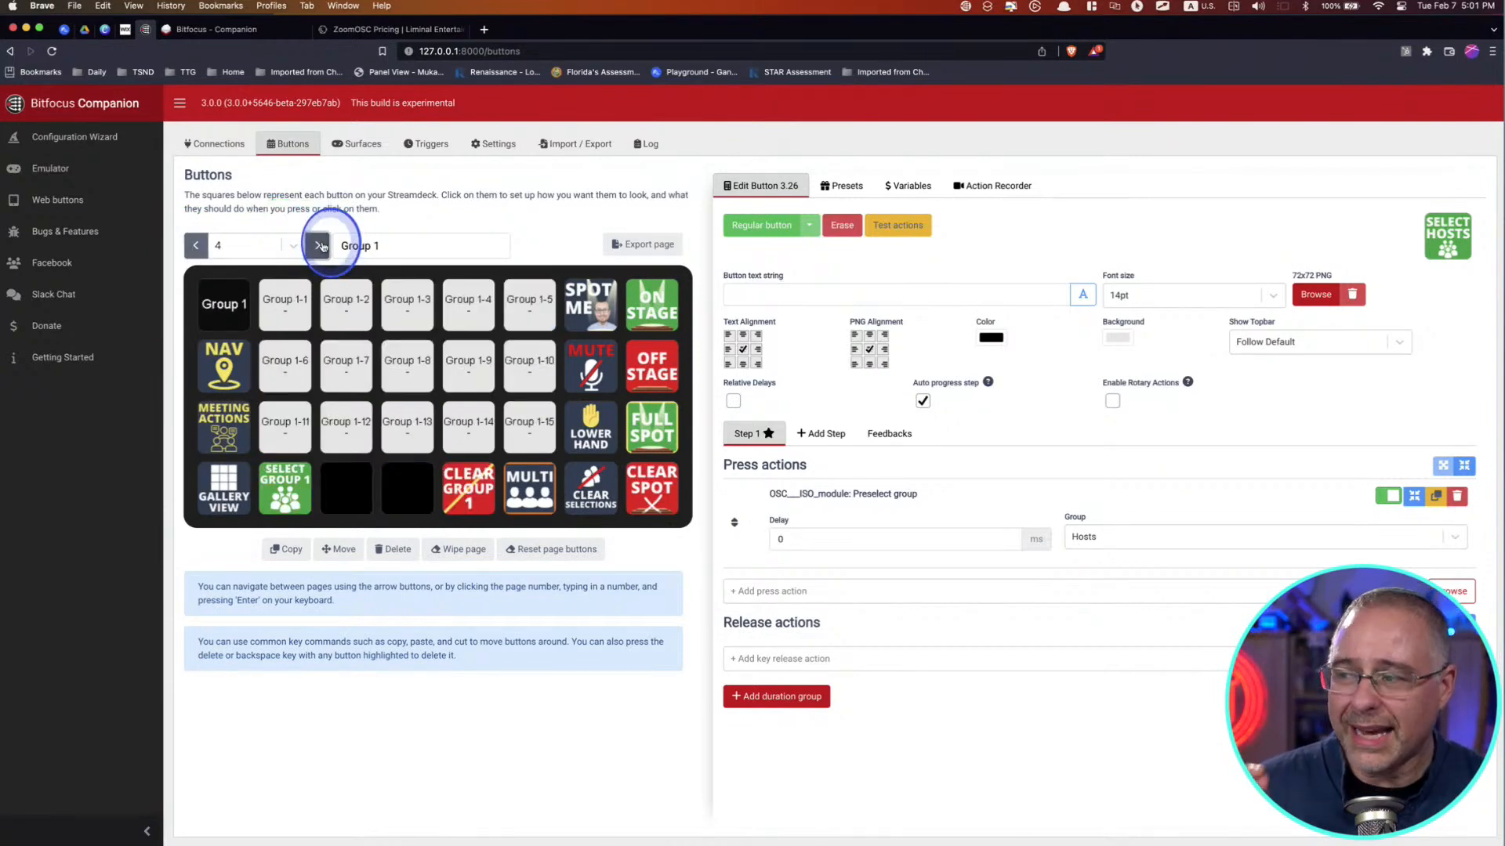
{"action": "left_click", "coordinate": [318, 245]}
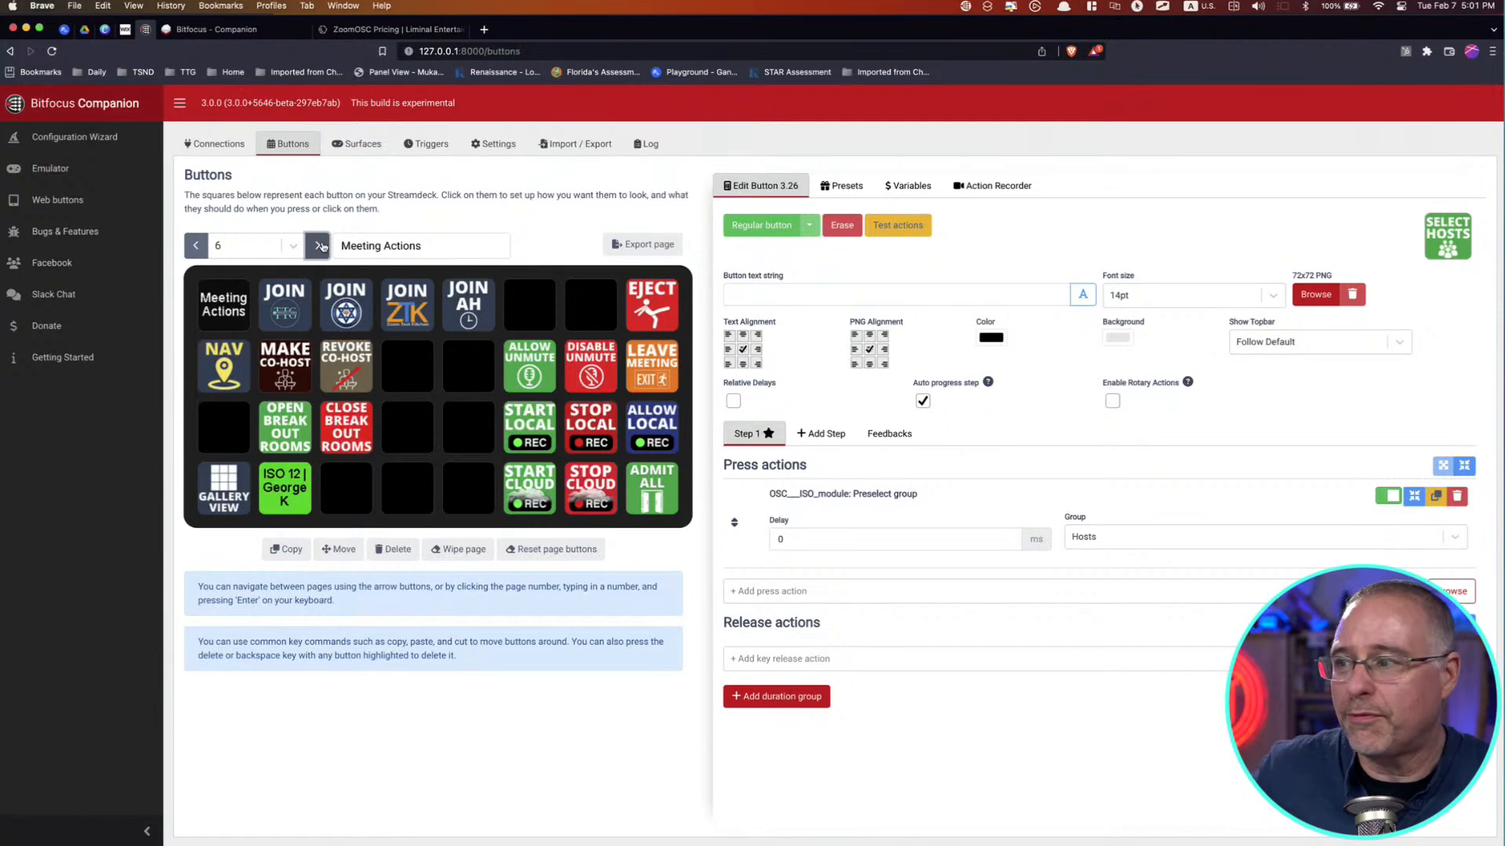
{"action": "left_click", "coordinate": [288, 308]}
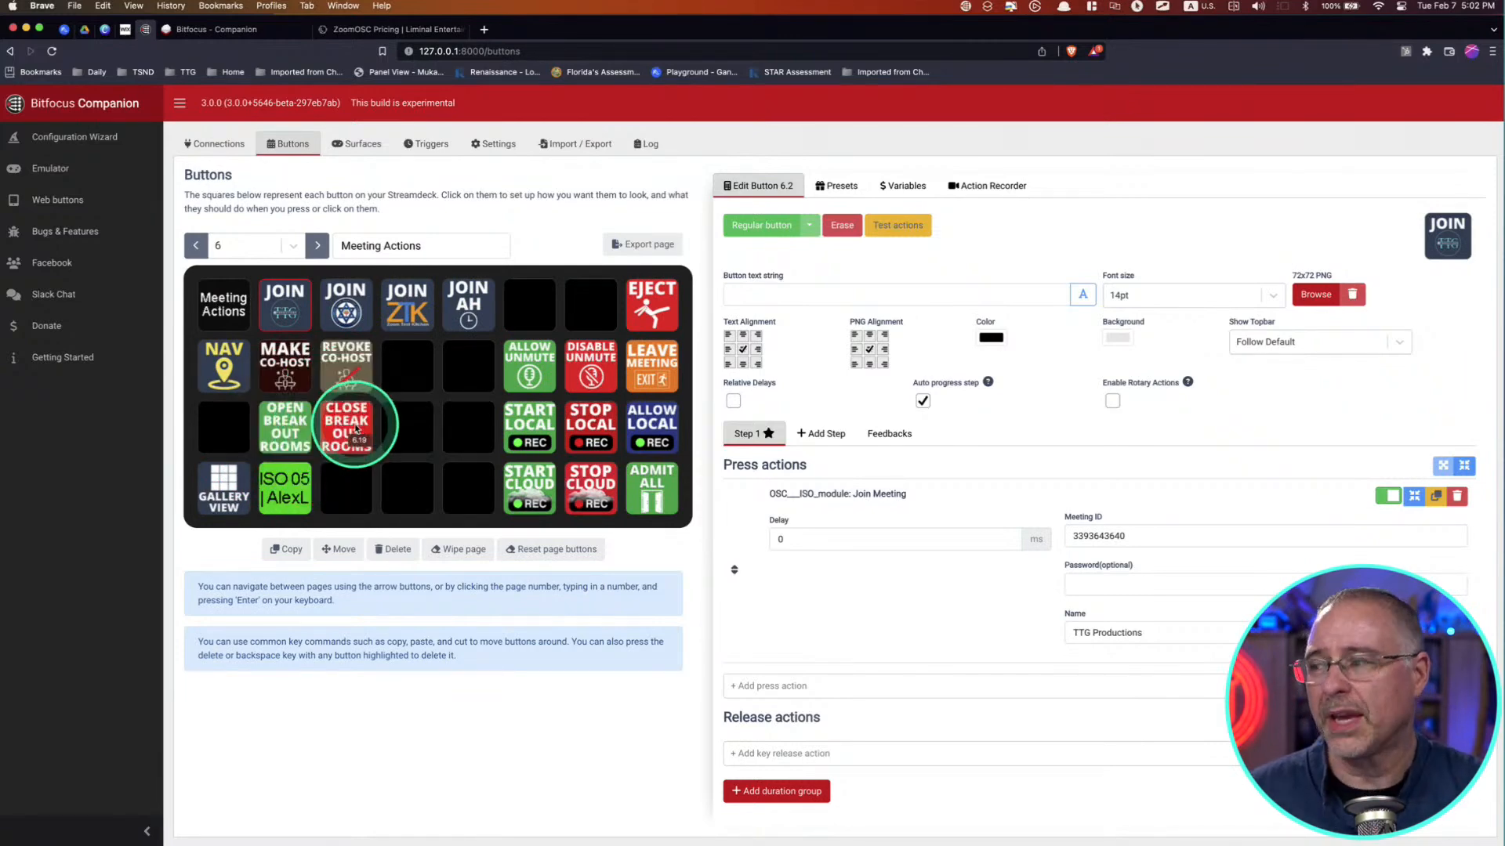
Step: Open the green active-speaker button on page 6 and review its variable text and preselect user by name action
{"action": "left_click", "coordinate": [286, 495]}
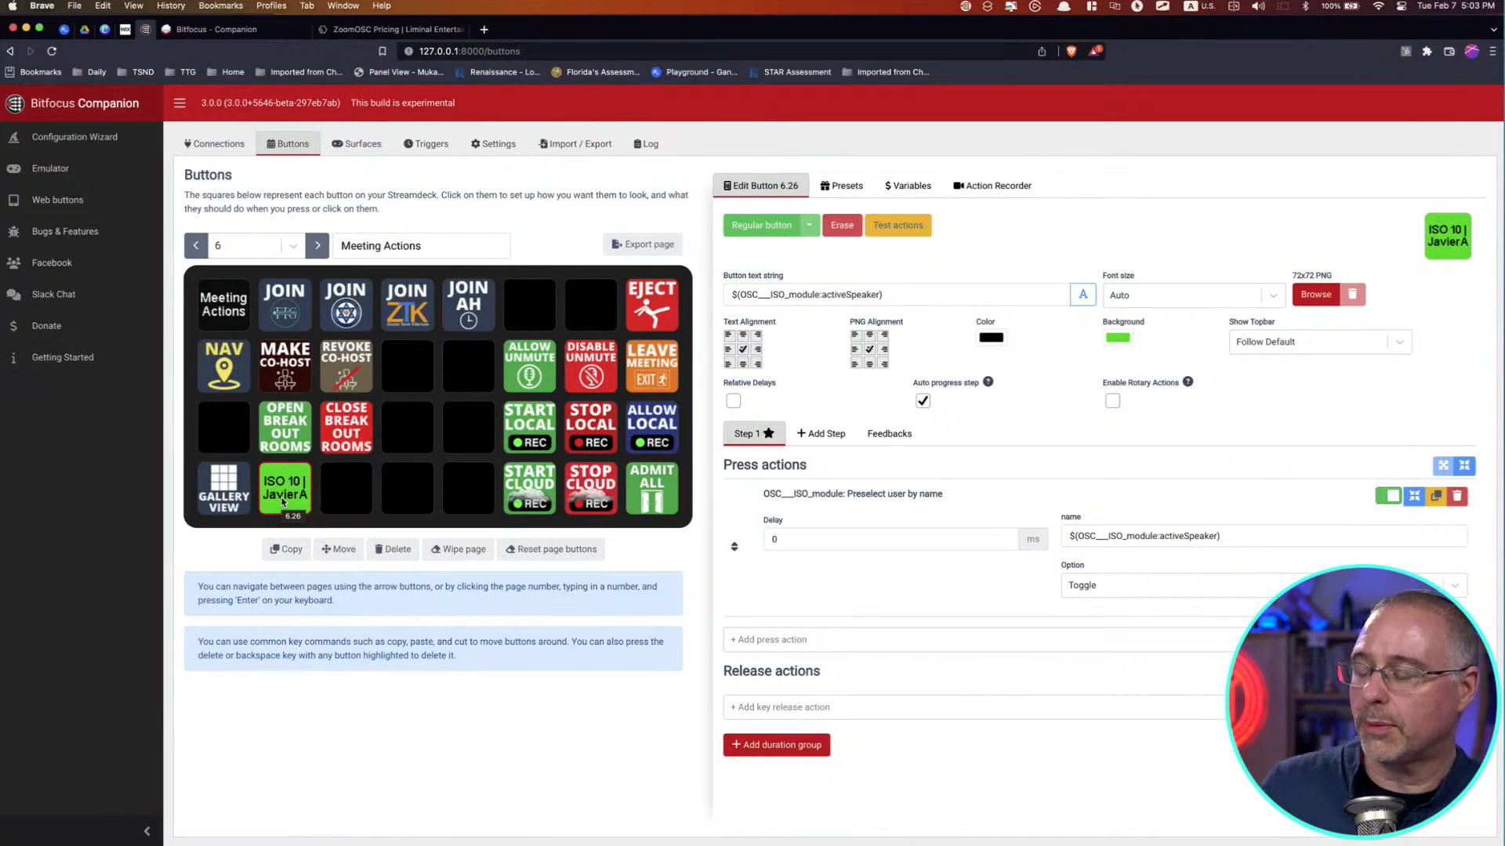
{"action": "left_click", "coordinate": [284, 502]}
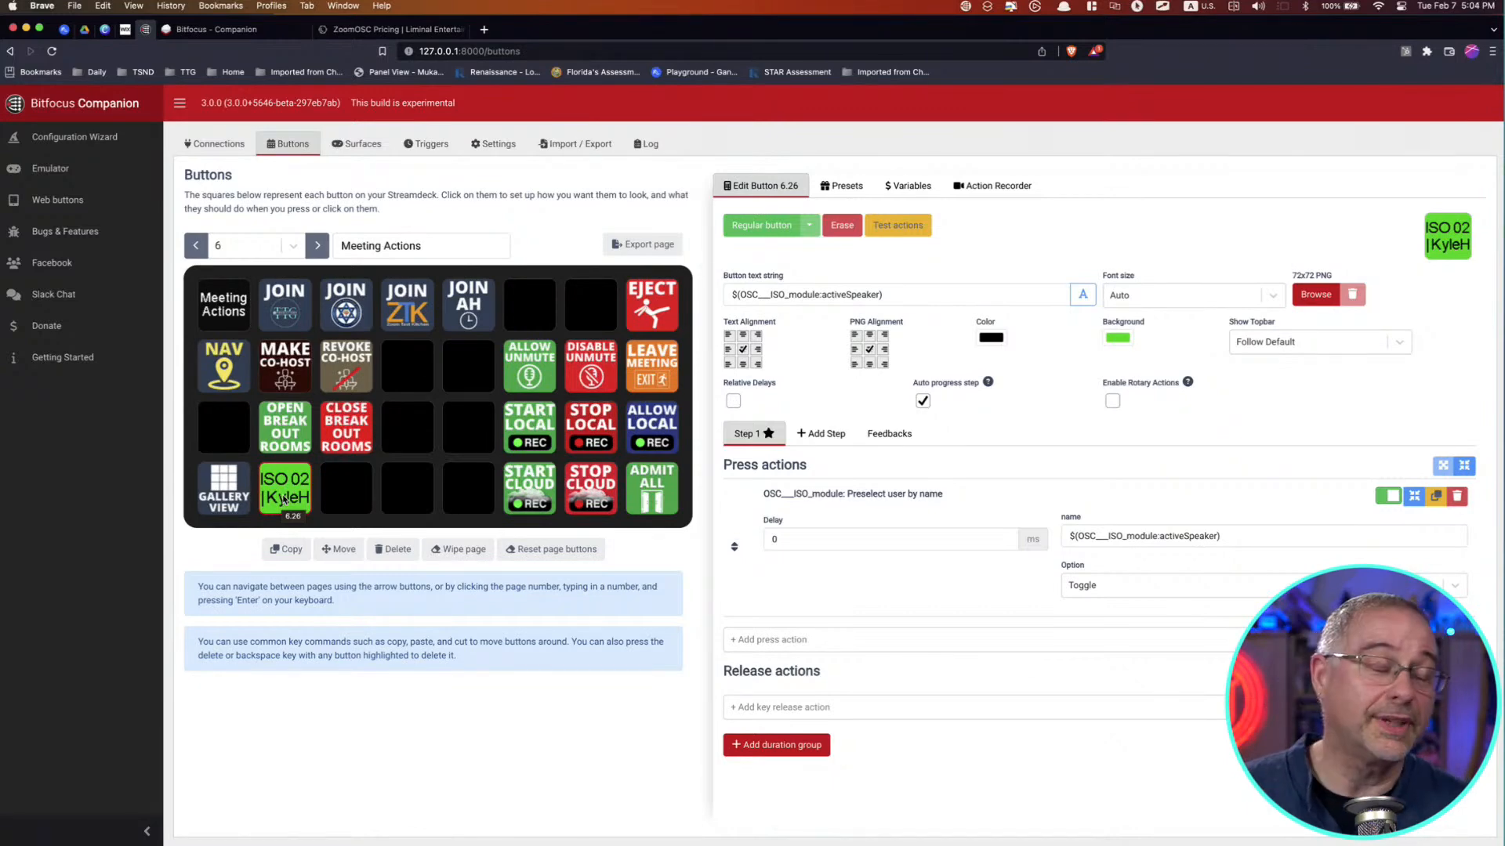
{"action": "left_click", "coordinate": [284, 500]}
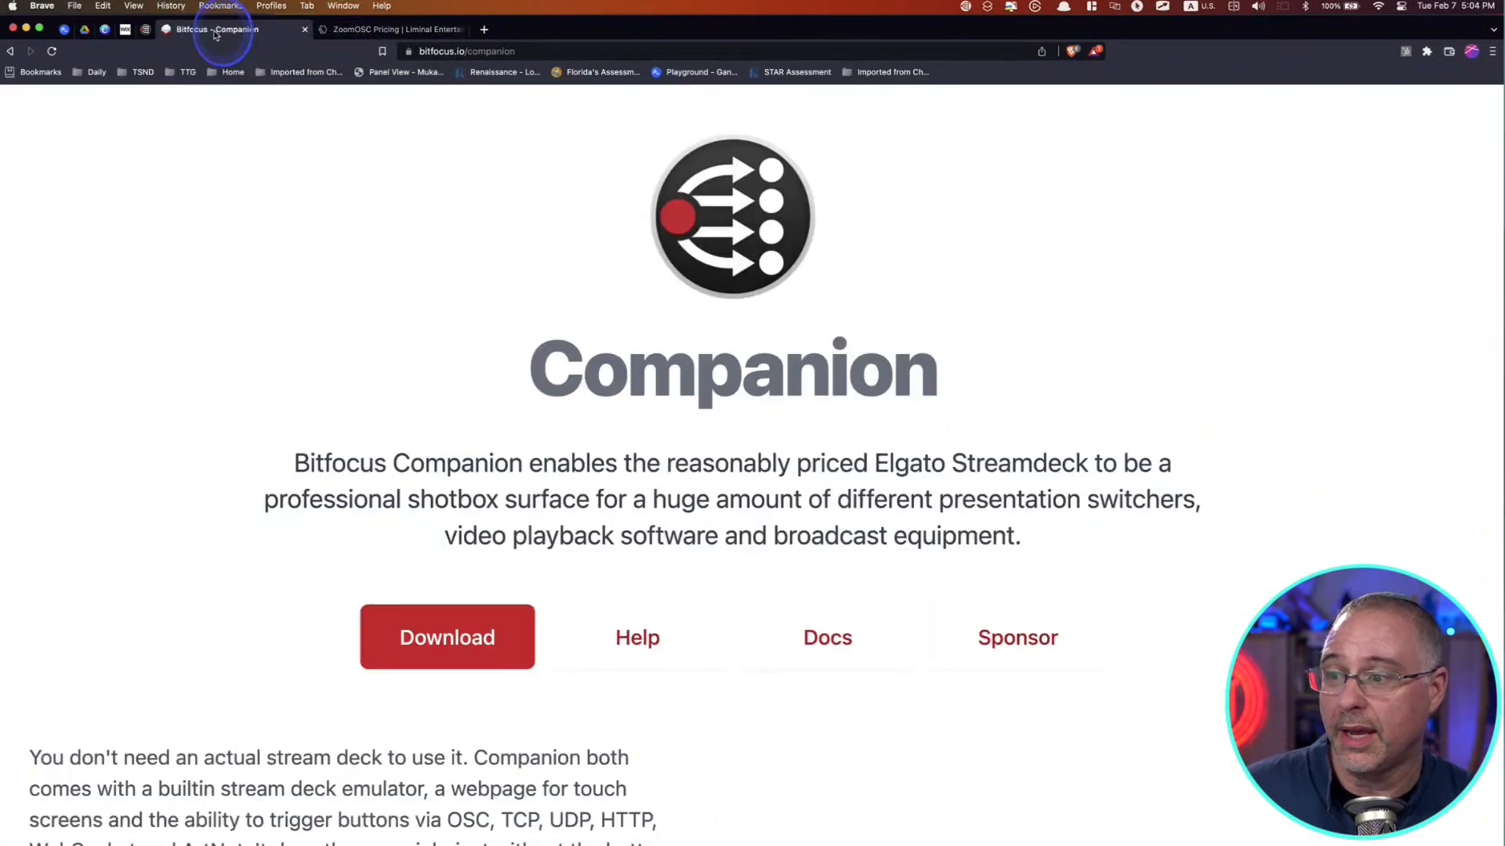
Step: View the Bitfocus Companion website, then return to the button configuration and go back to page 3 (Hosts)
{"action": "left_click", "coordinate": [214, 31]}
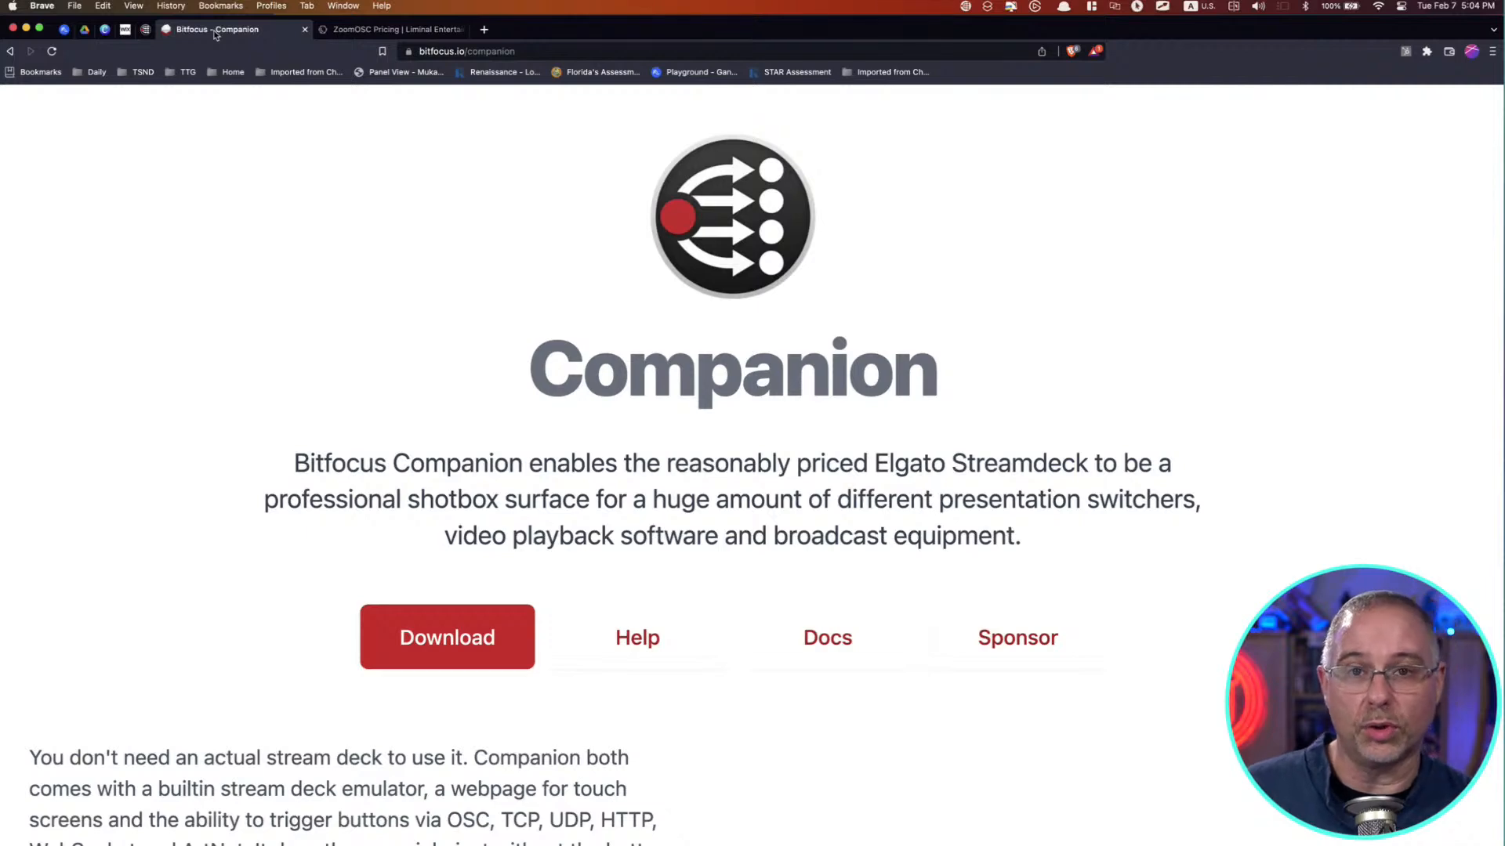
{"action": "left_click", "coordinate": [145, 30]}
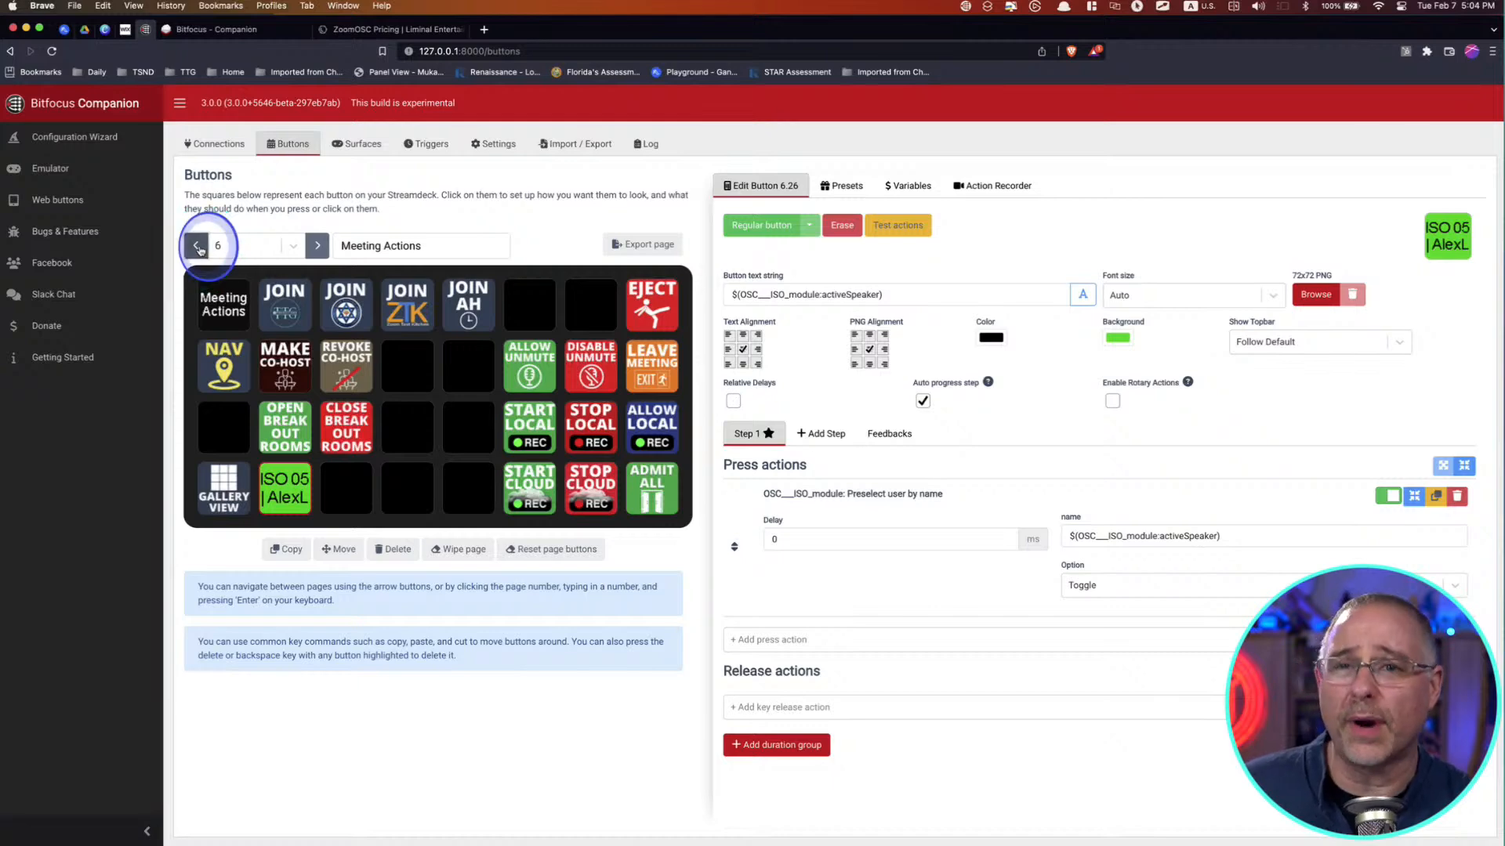
{"action": "left_click", "coordinate": [197, 246]}
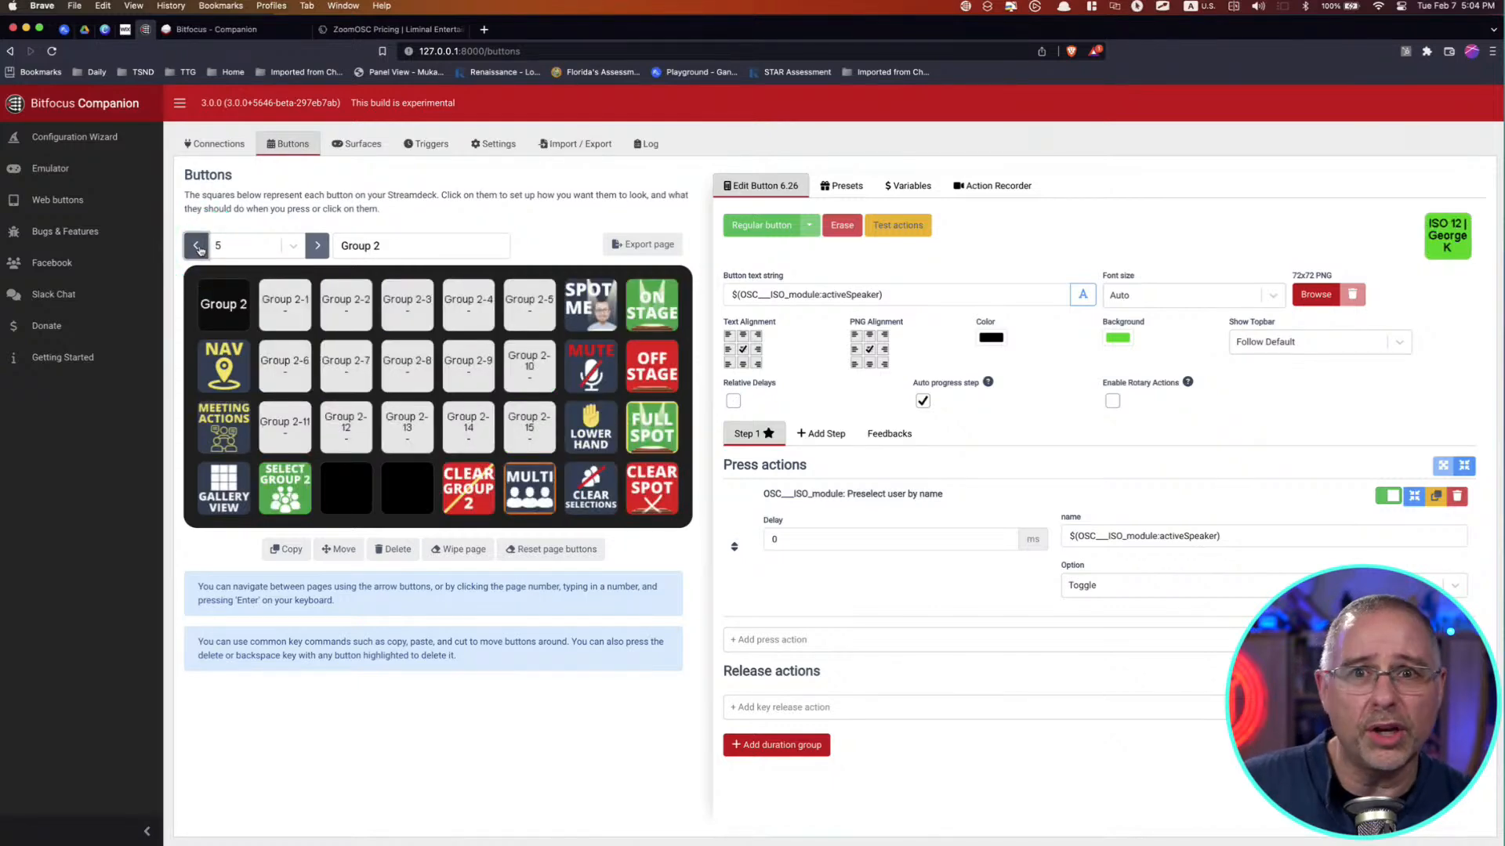
{"action": "left_click", "coordinate": [196, 246]}
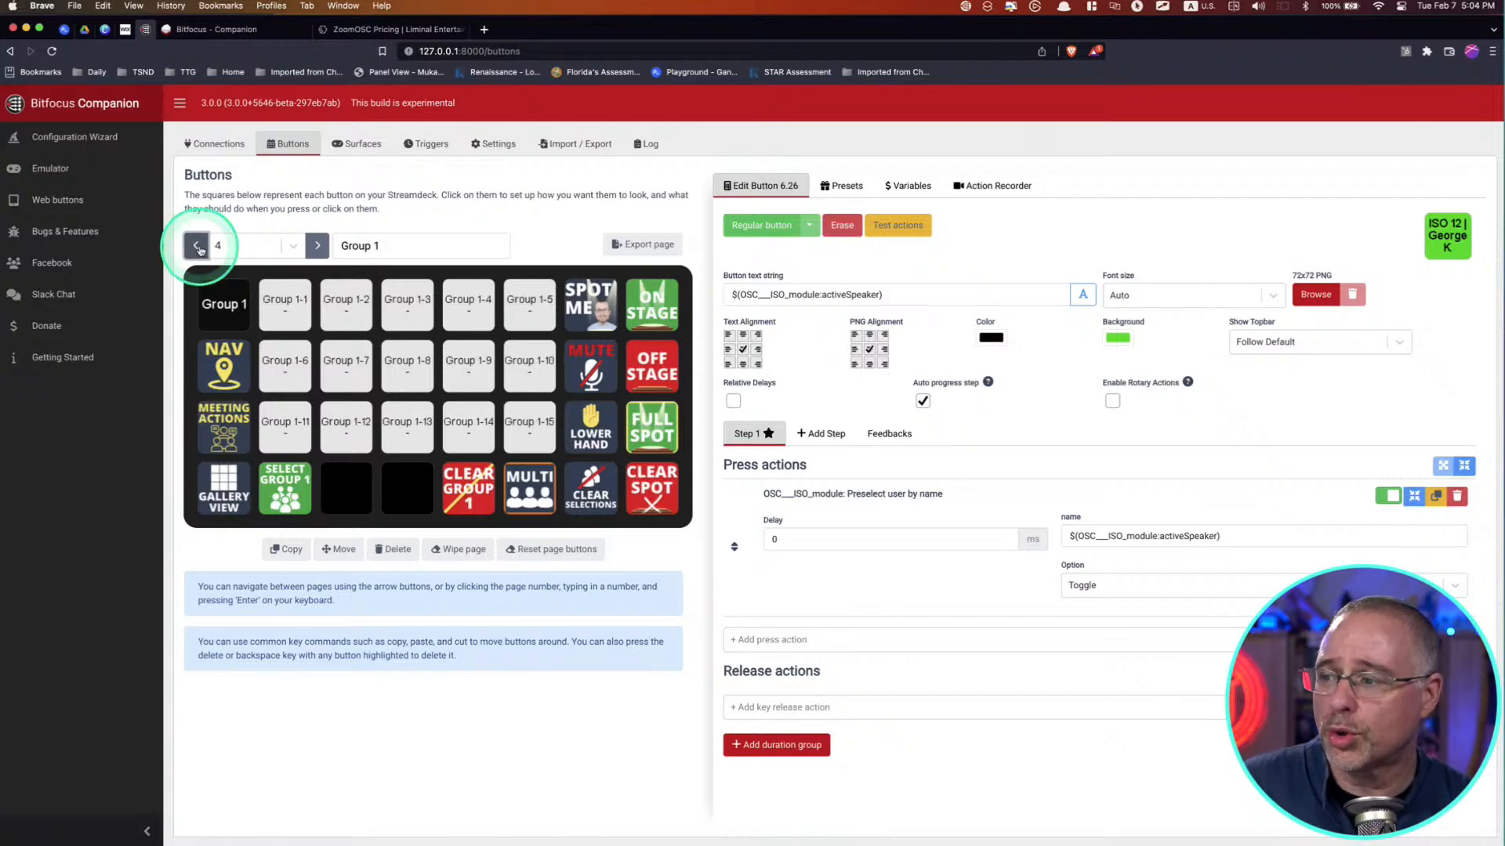
{"action": "left_click", "coordinate": [196, 246]}
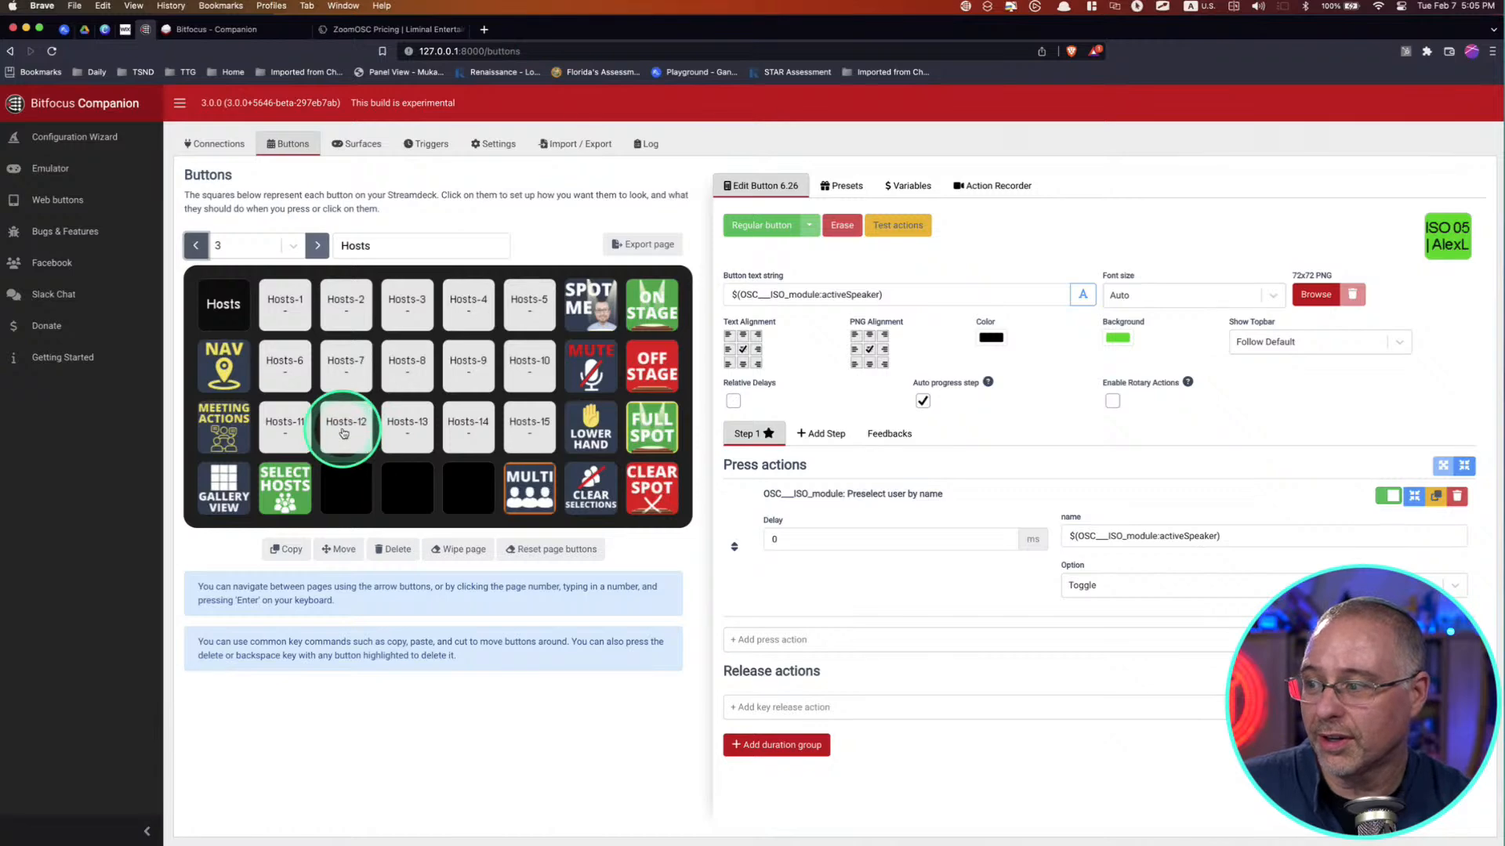
Step: Place the Spotlight preset from the Zoom:OSC/ISO Pin/Spotlight & View Actions in the empty slot beside MULTI on the Hosts page
{"action": "left_click", "coordinate": [345, 487]}
{"action": "left_click", "coordinate": [841, 186]}
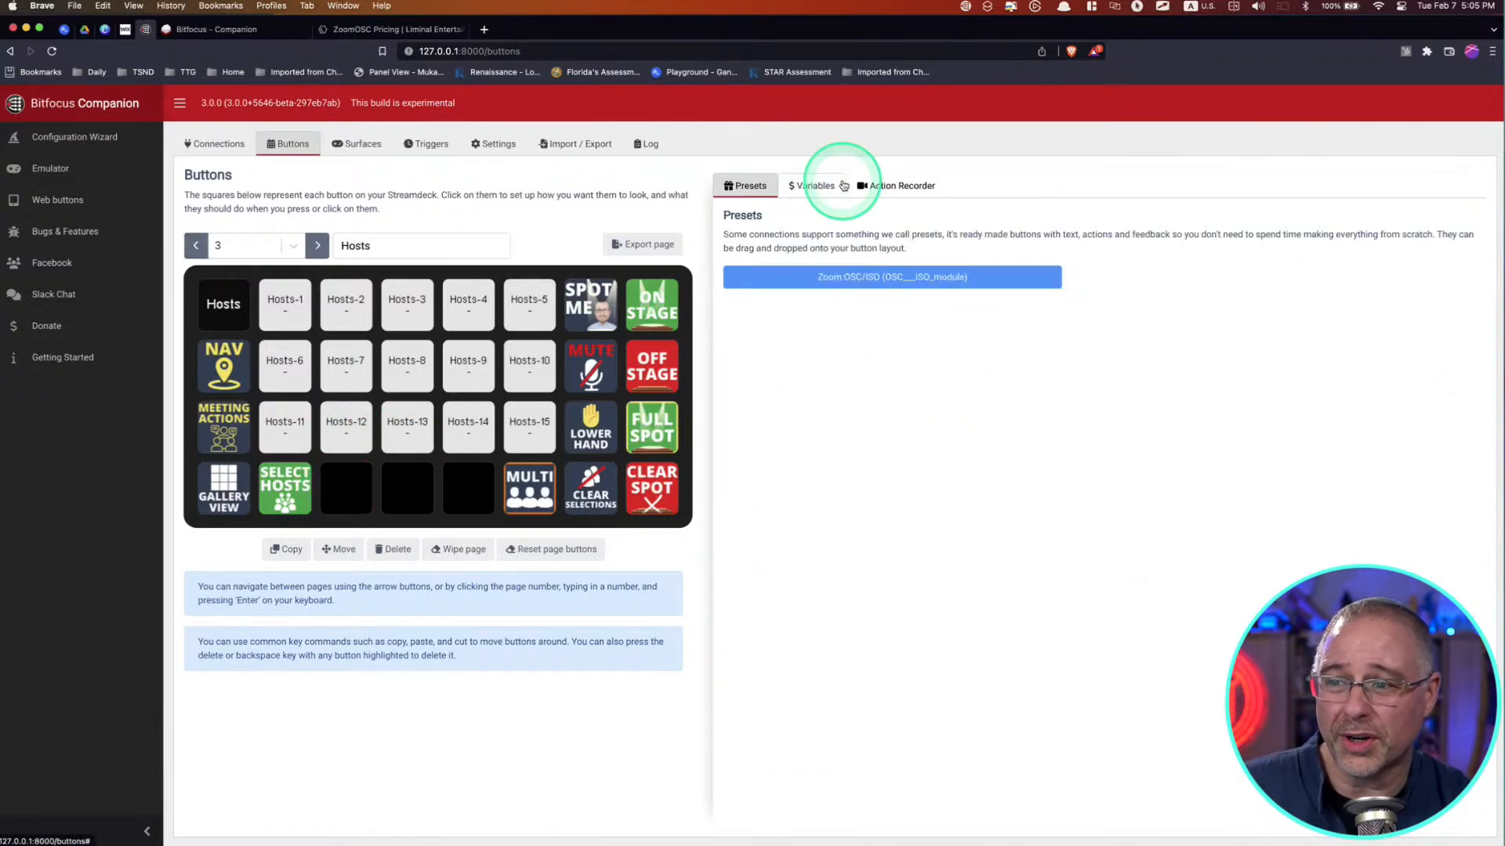
{"action": "left_click", "coordinate": [832, 275]}
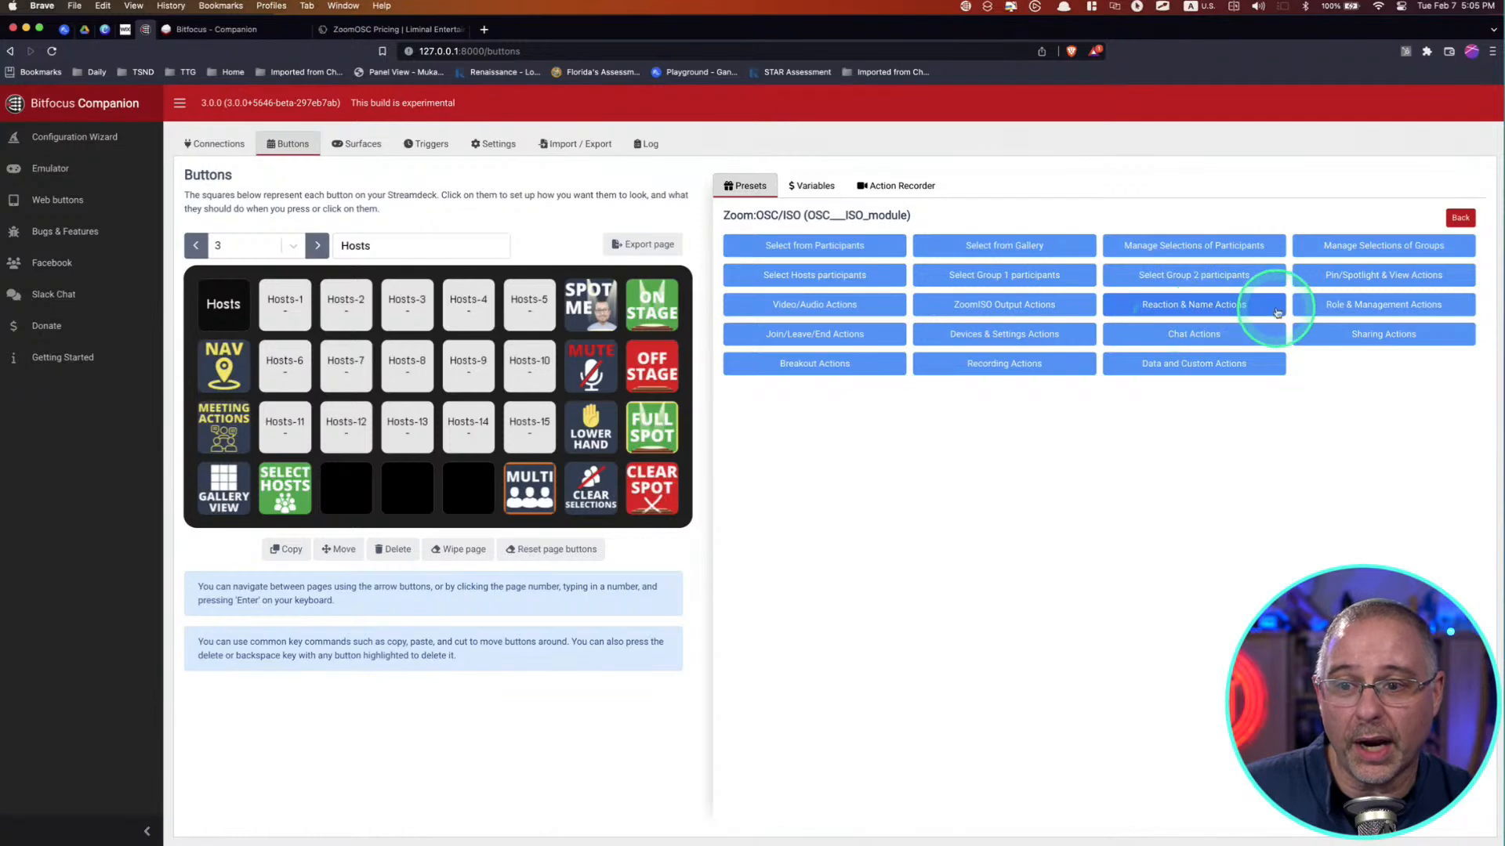
{"action": "left_click", "coordinate": [1340, 276]}
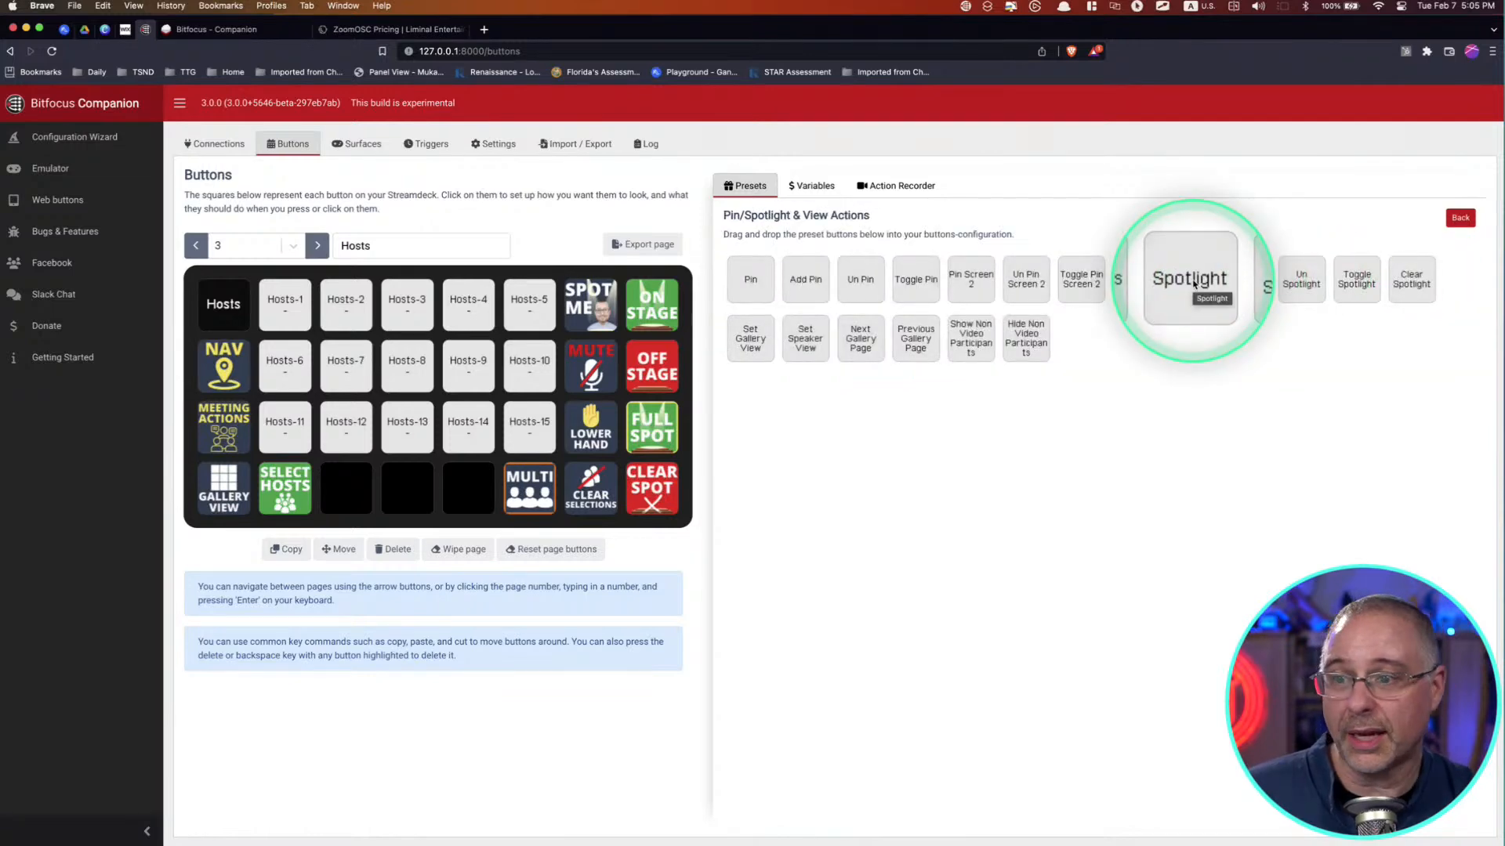
{"action": "left_click_drag", "start_coordinate": [1192, 284], "coordinate": [468, 490]}
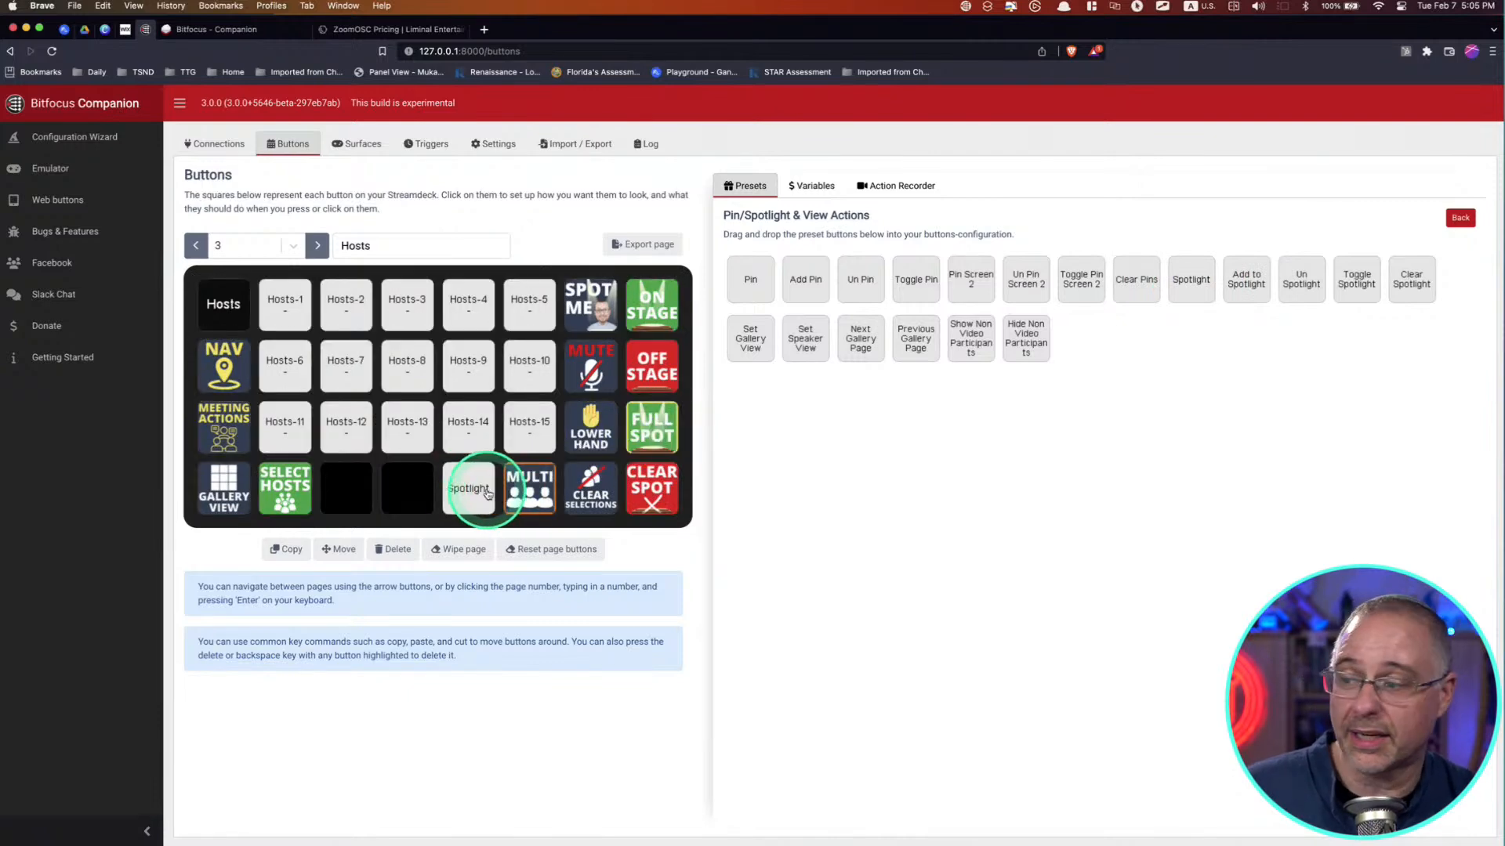
Step: Delete the Spotlight button from the Hosts page, clearing its style and actions
{"action": "left_click", "coordinate": [394, 548]}
{"action": "left_click", "coordinate": [468, 487]}
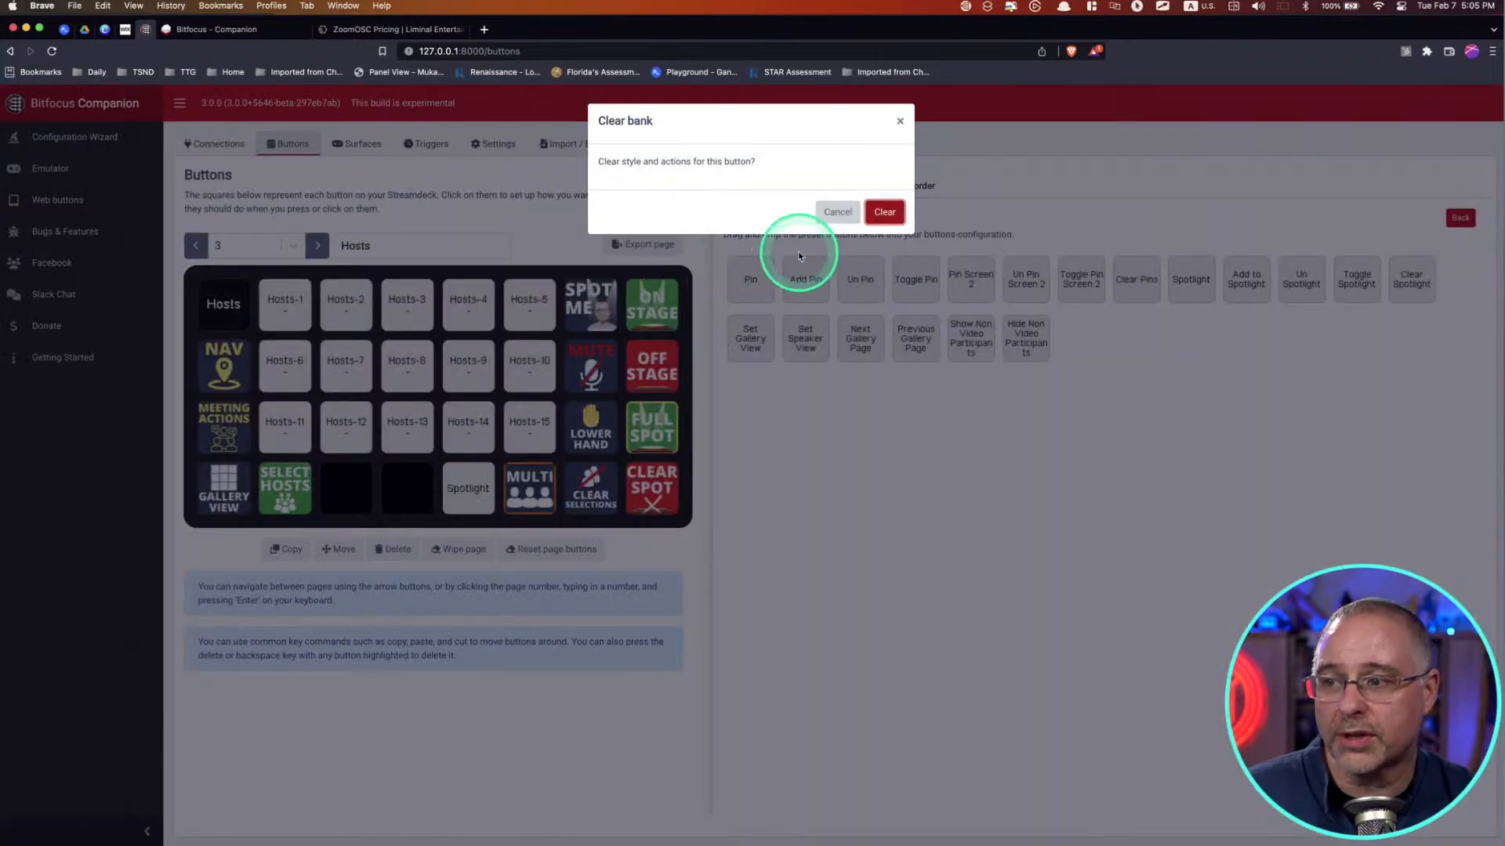
{"action": "left_click", "coordinate": [878, 212]}
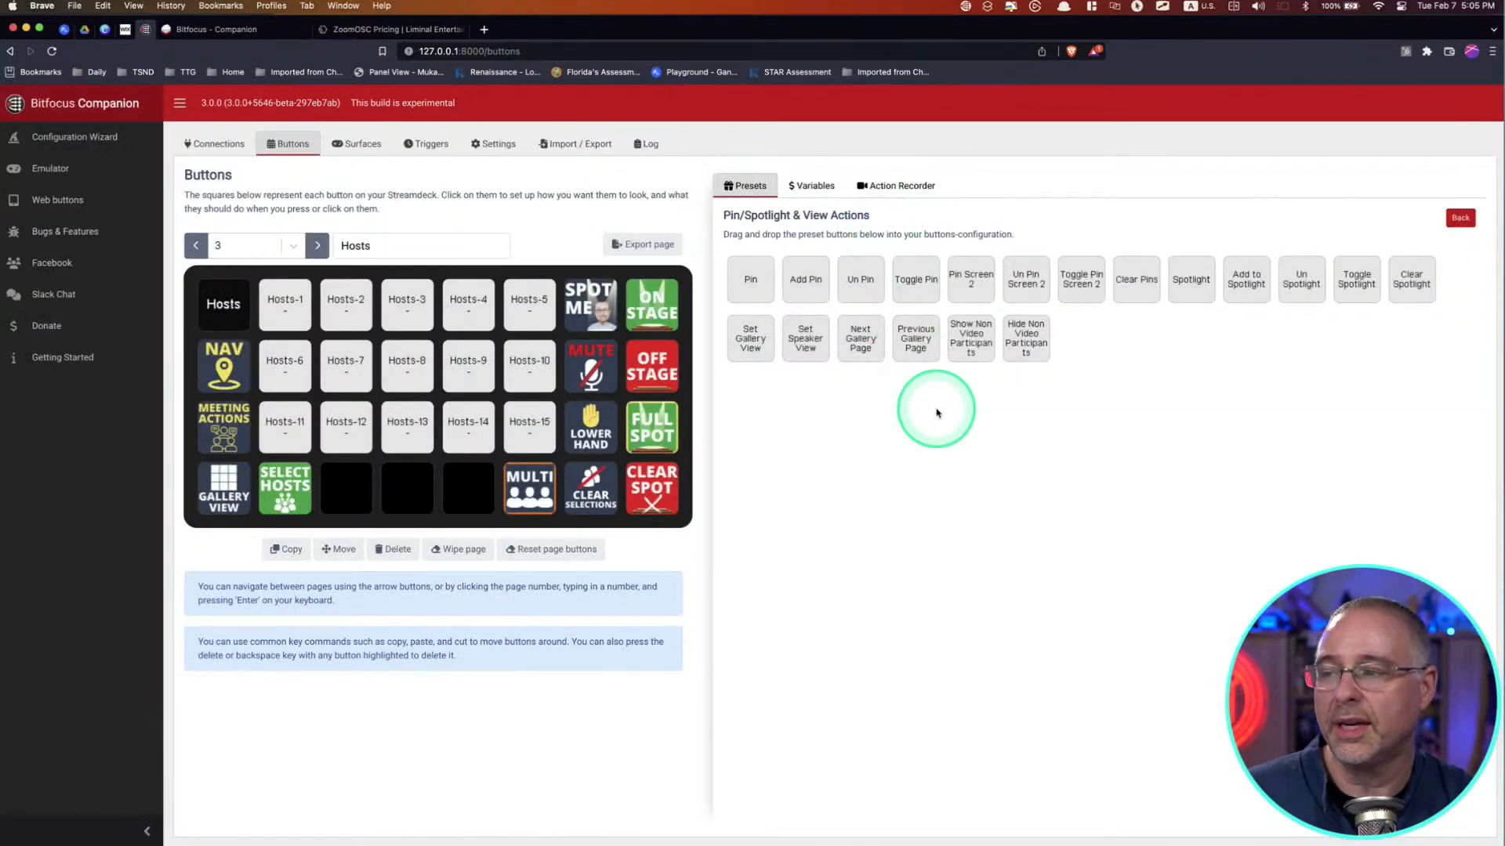